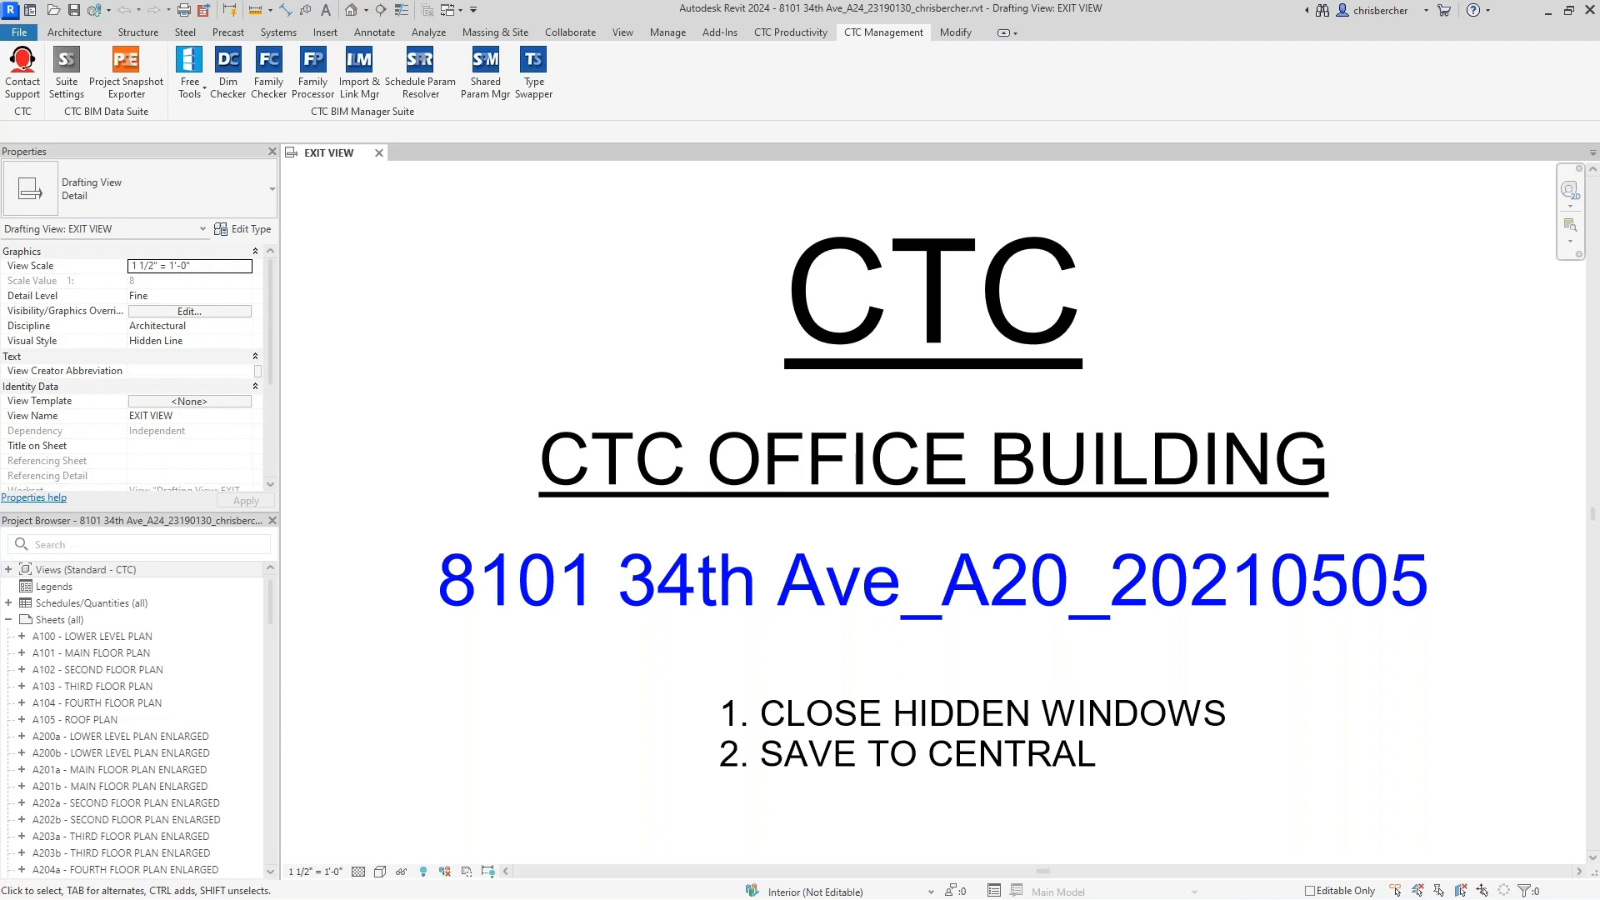
Step: Load CTC Master Shared Parameters.txt from !RET Demo\RET Settings\Shared Parameter Manager on the C: drive as the project's shared parameter file
left_click(670, 32)
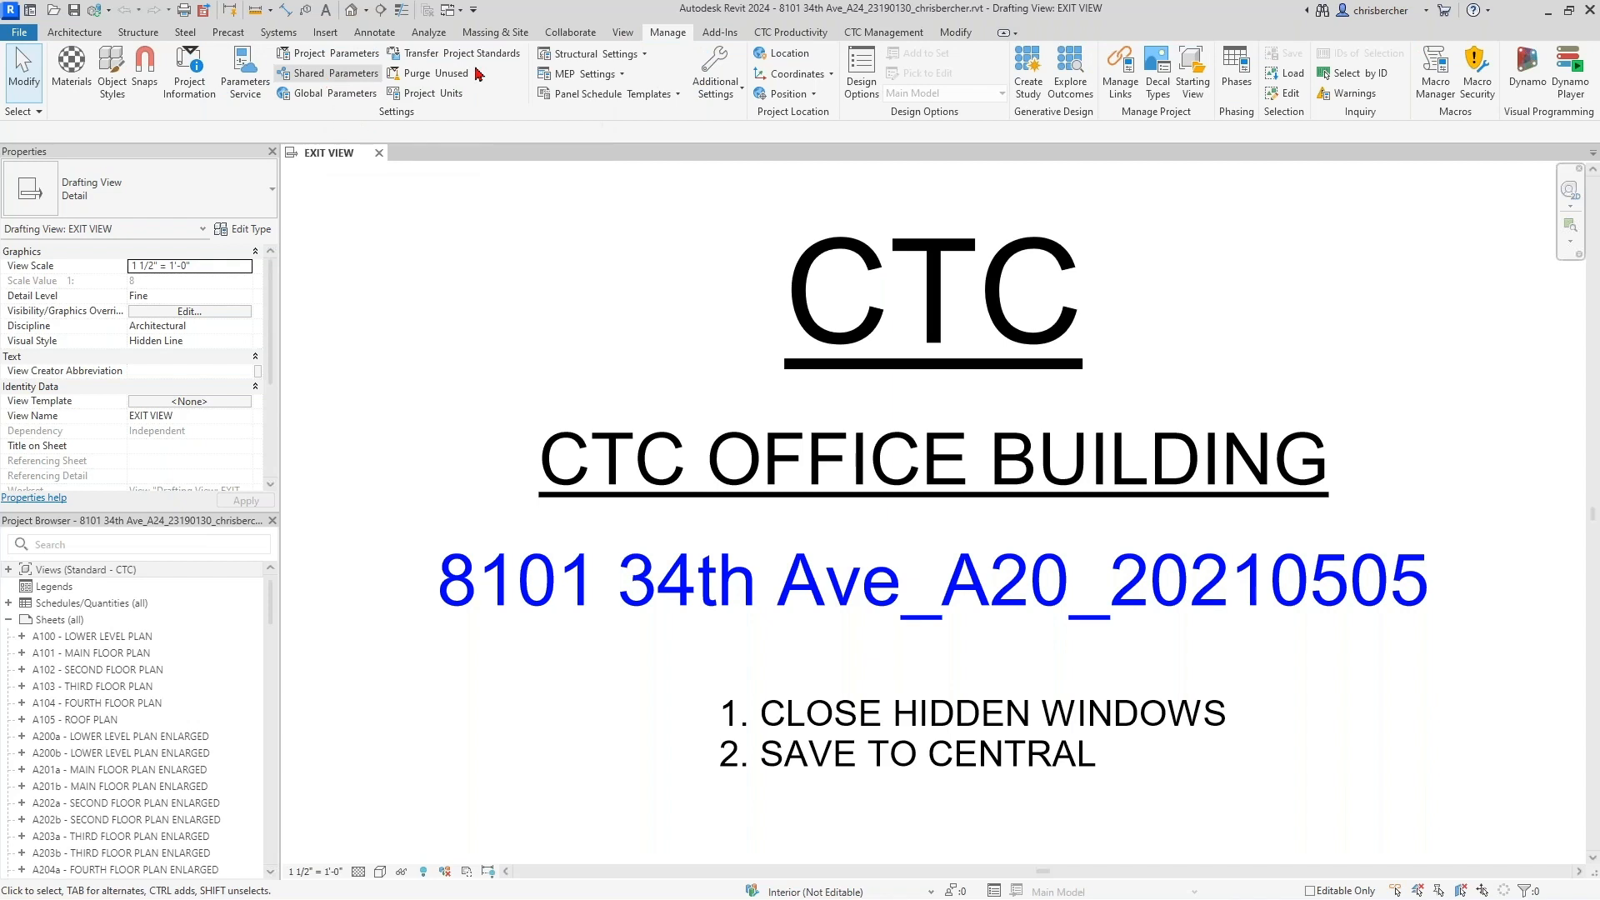
left_click(333, 73)
left_click_drag(857, 265, 773, 162)
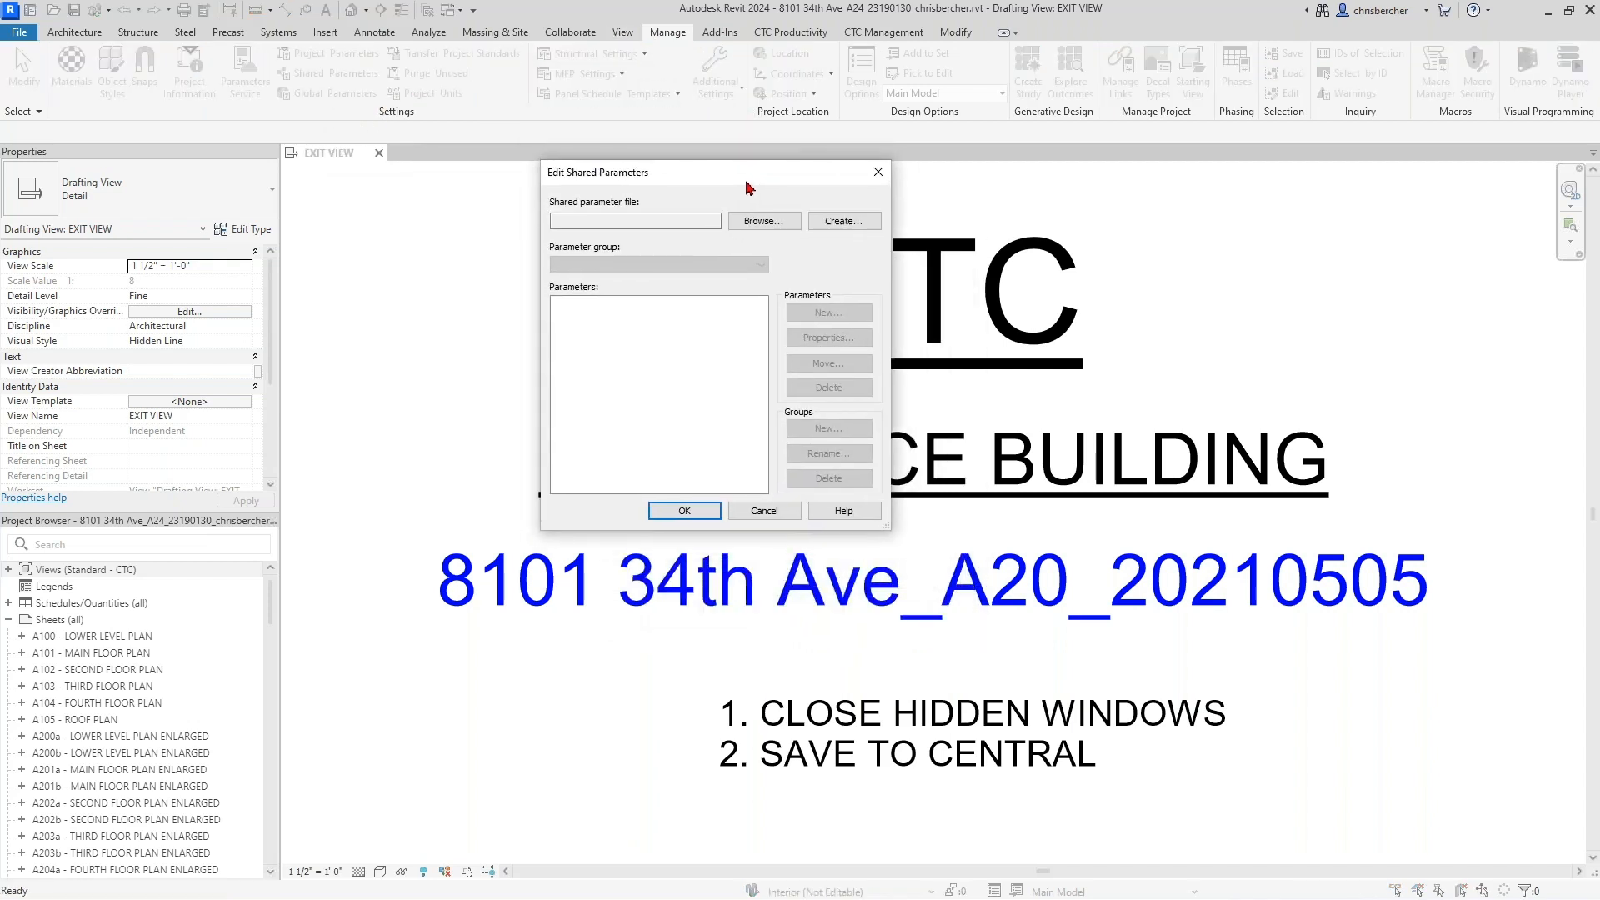
left_click(764, 221)
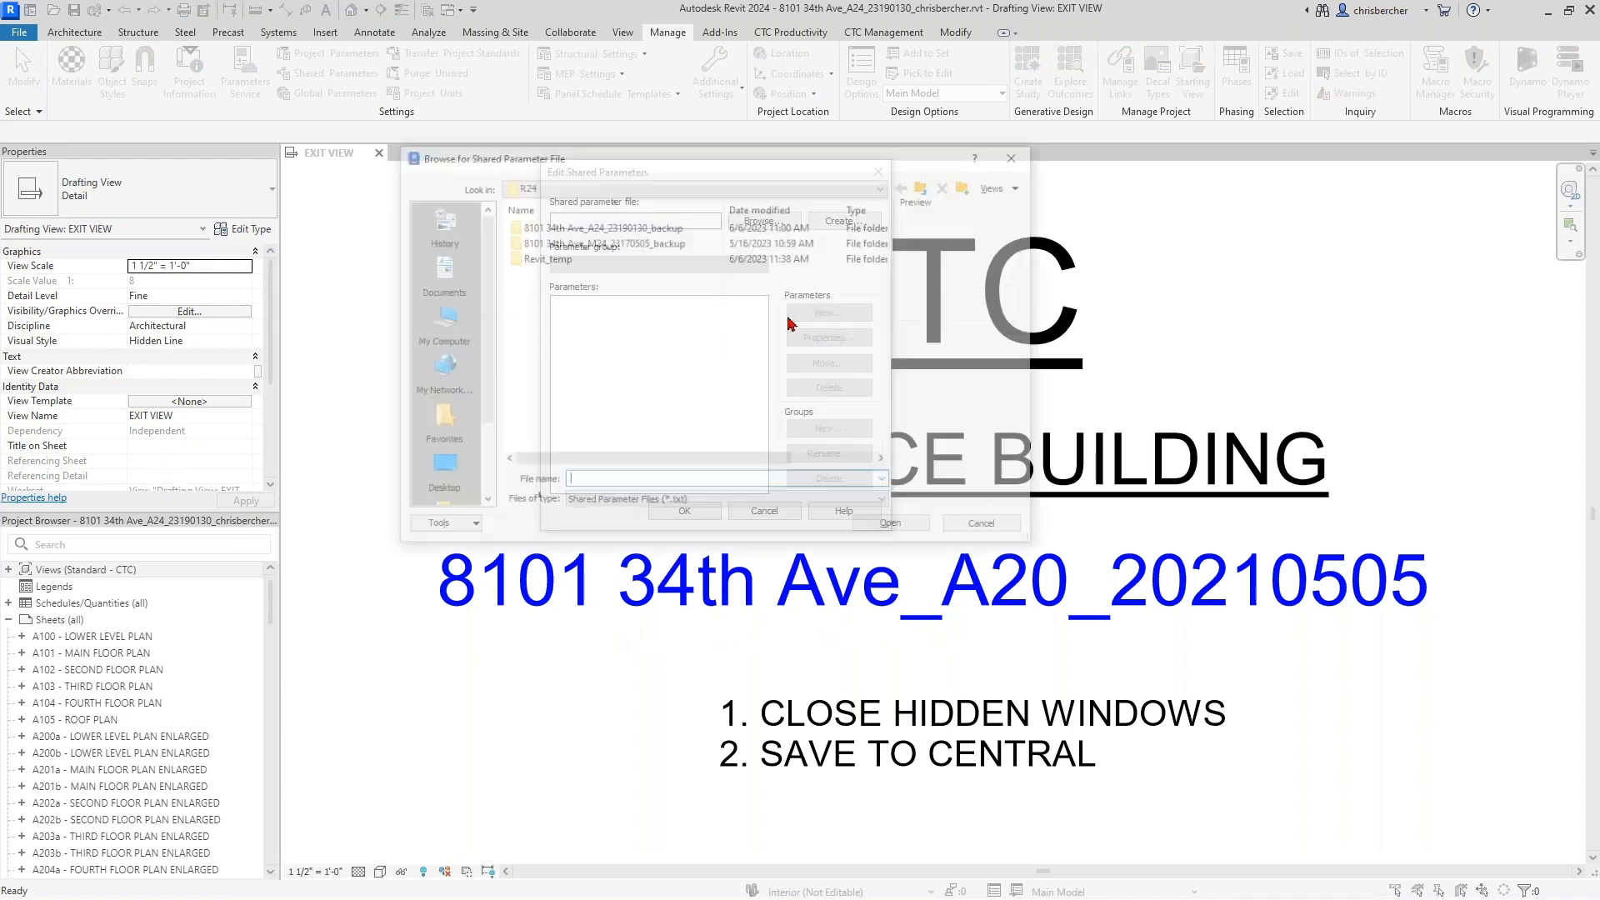
left_click(439, 318)
double_click(537, 381)
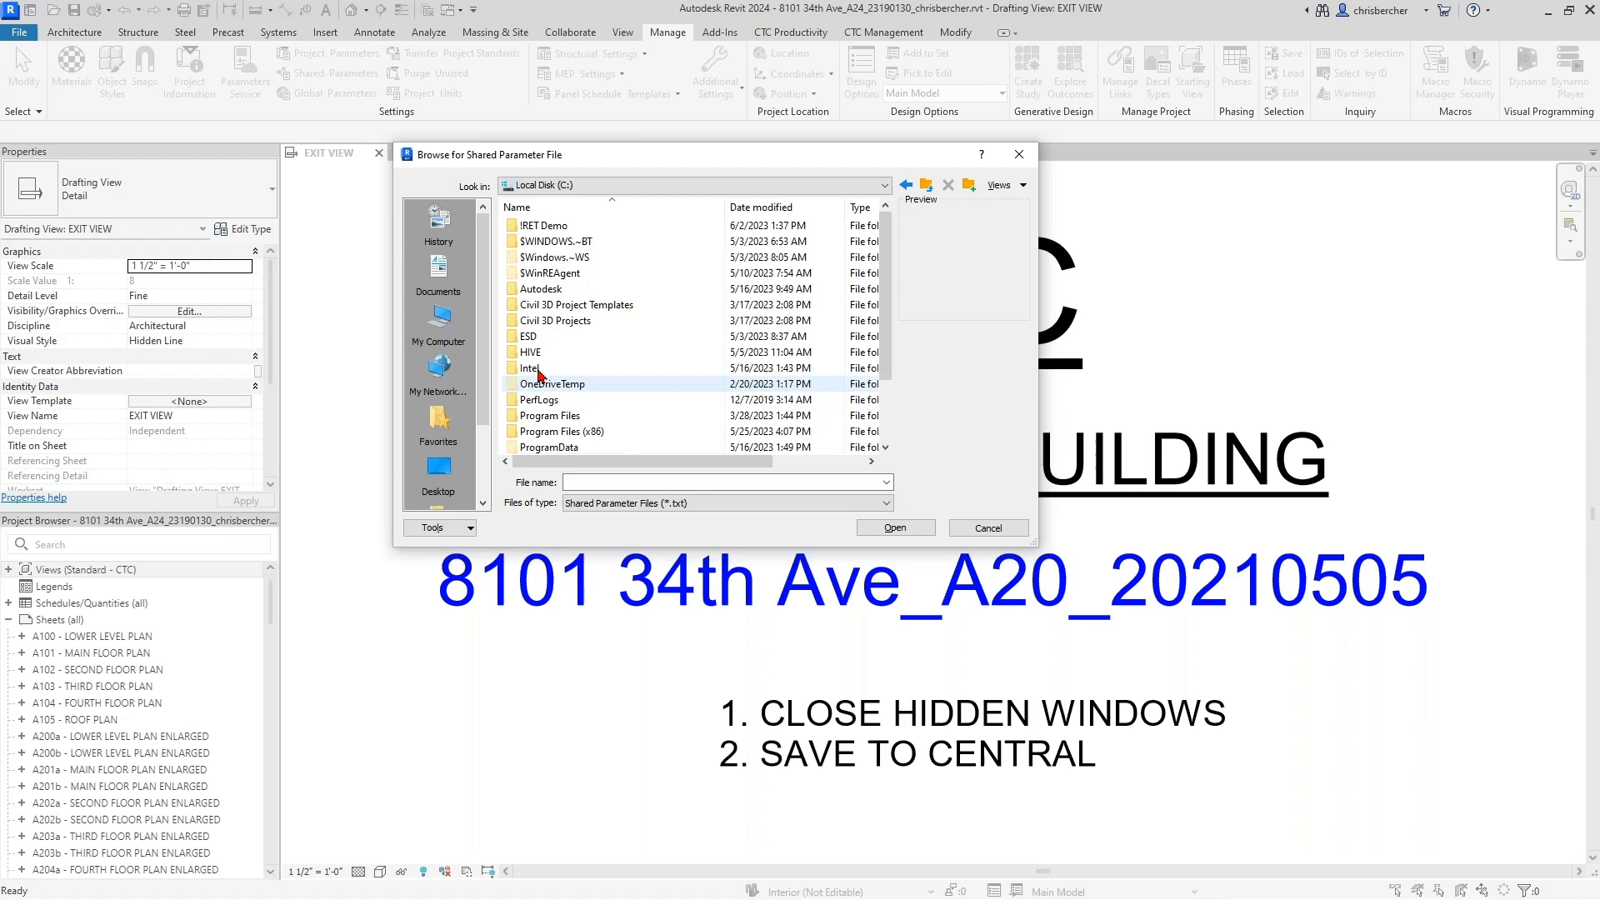
double_click(554, 225)
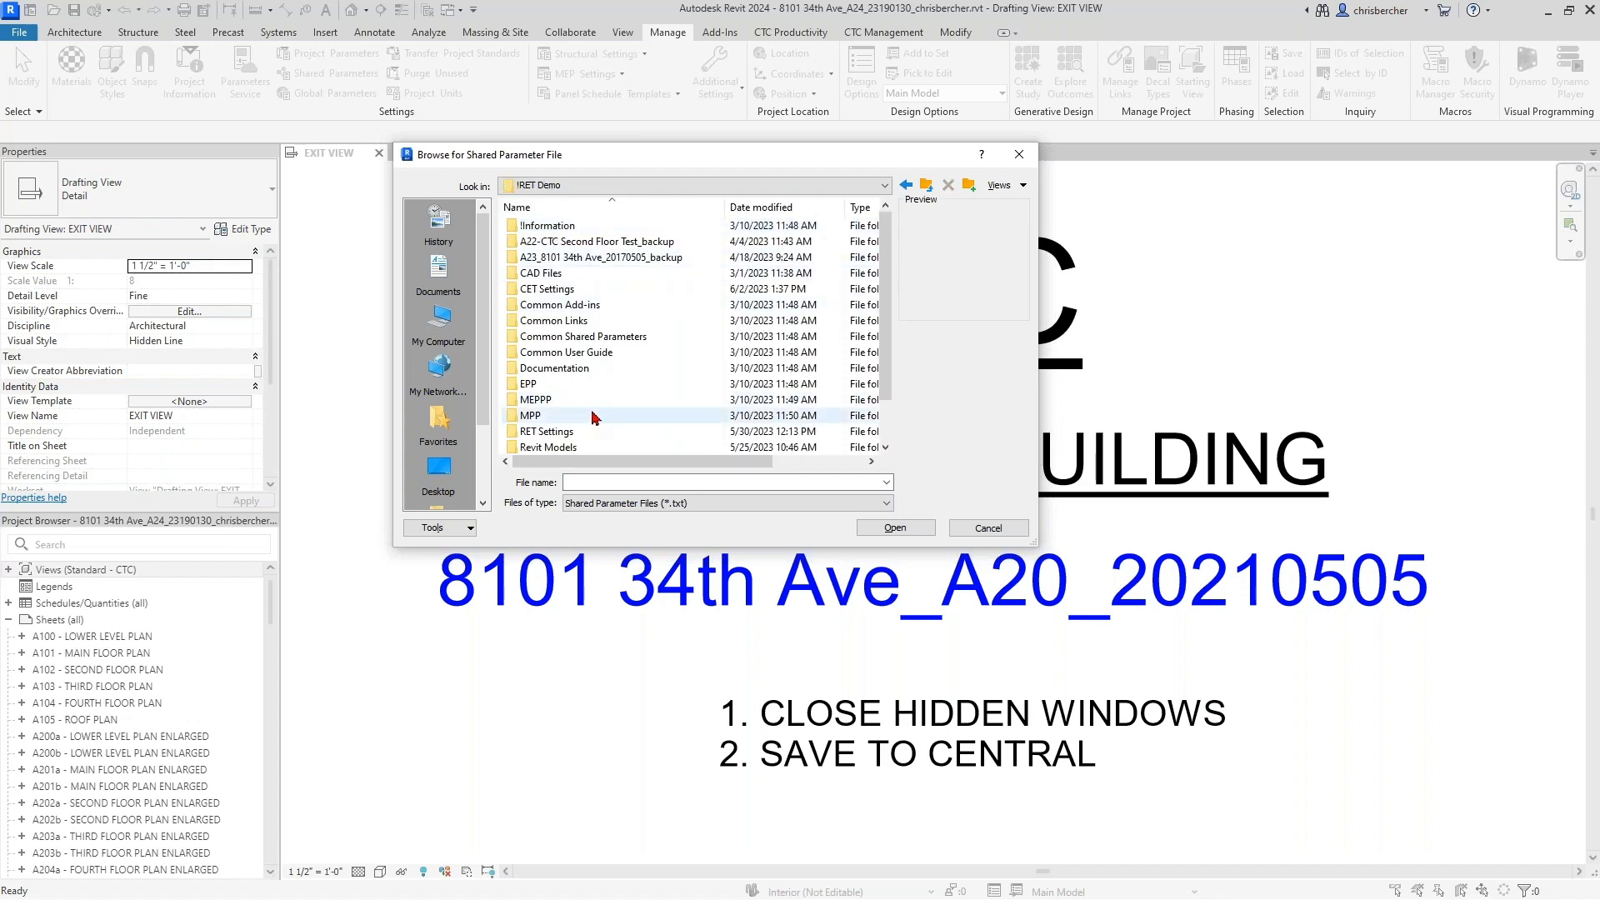
double_click(546, 430)
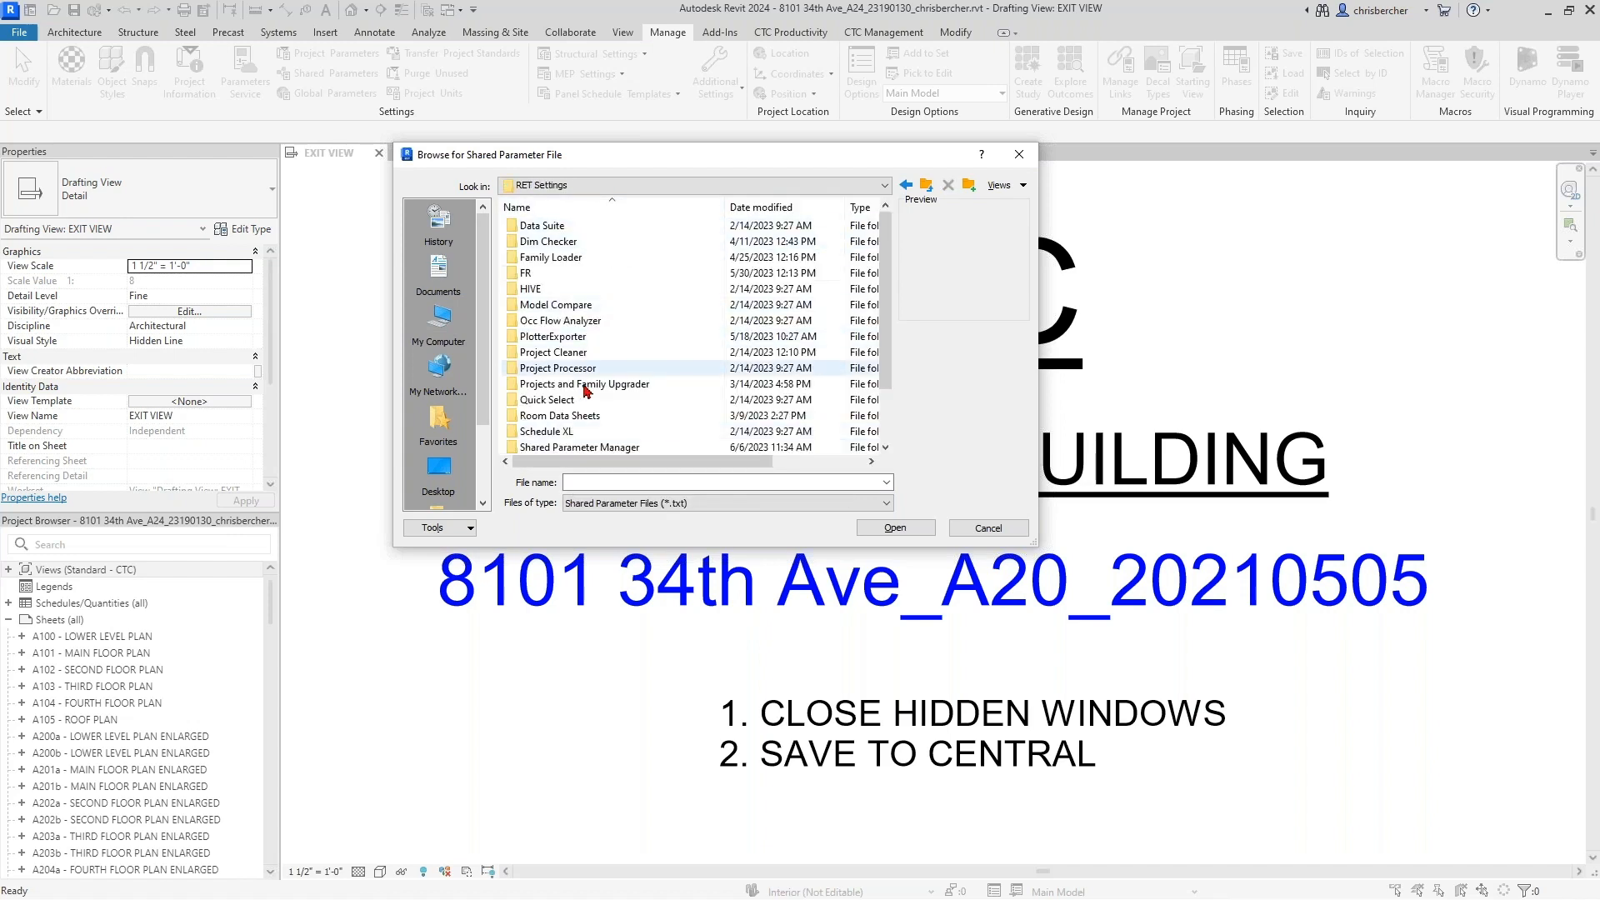
double_click(581, 448)
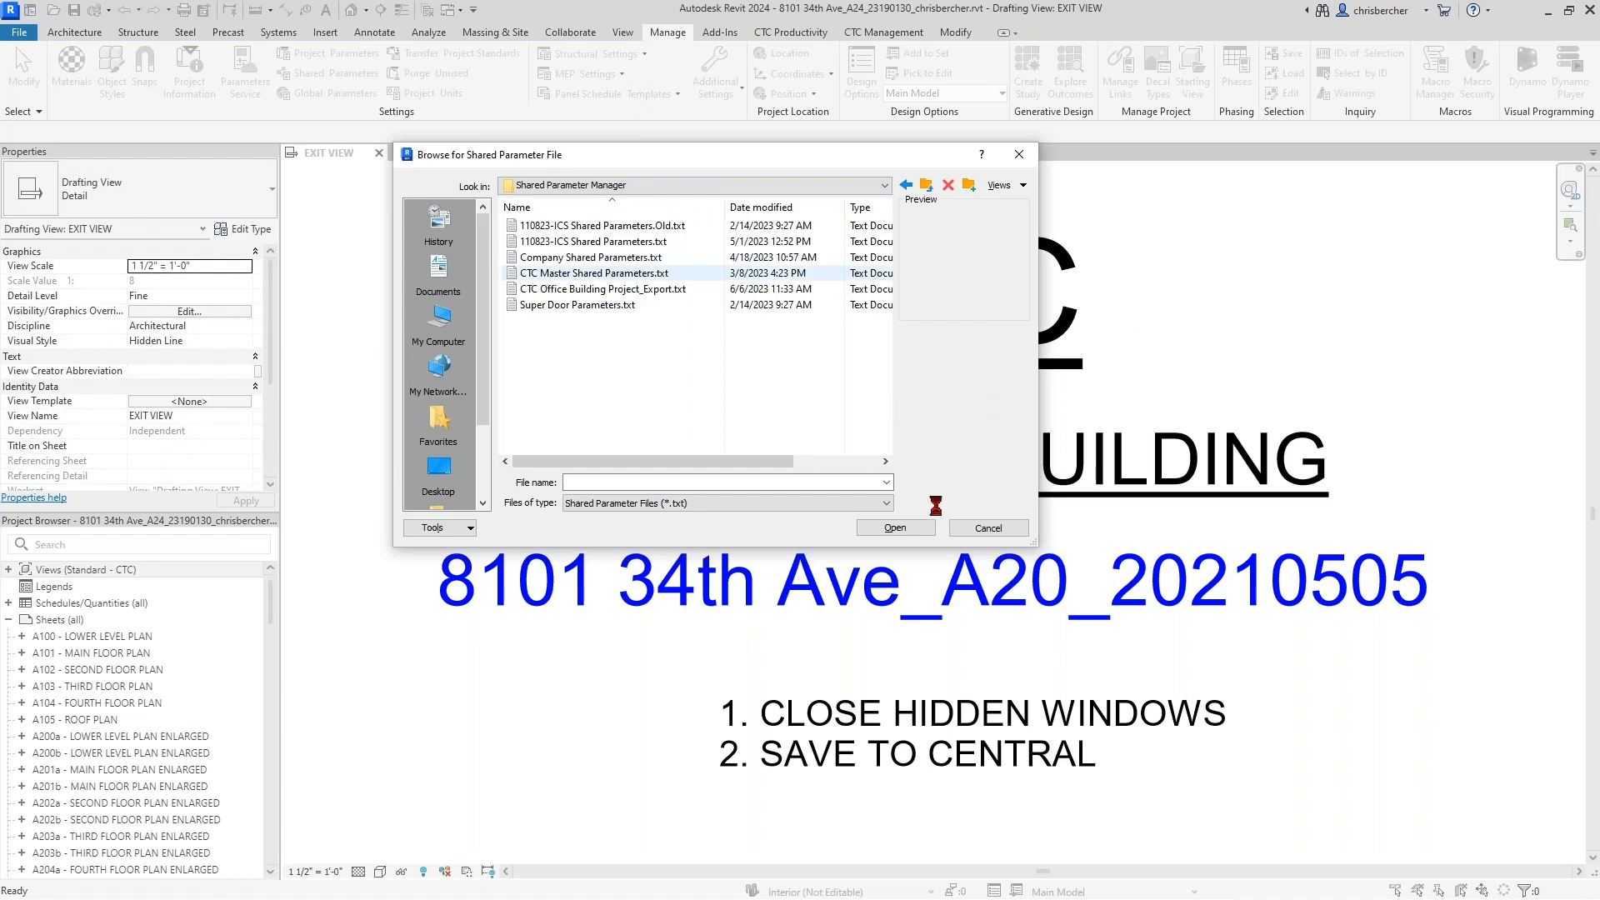
left_click(898, 528)
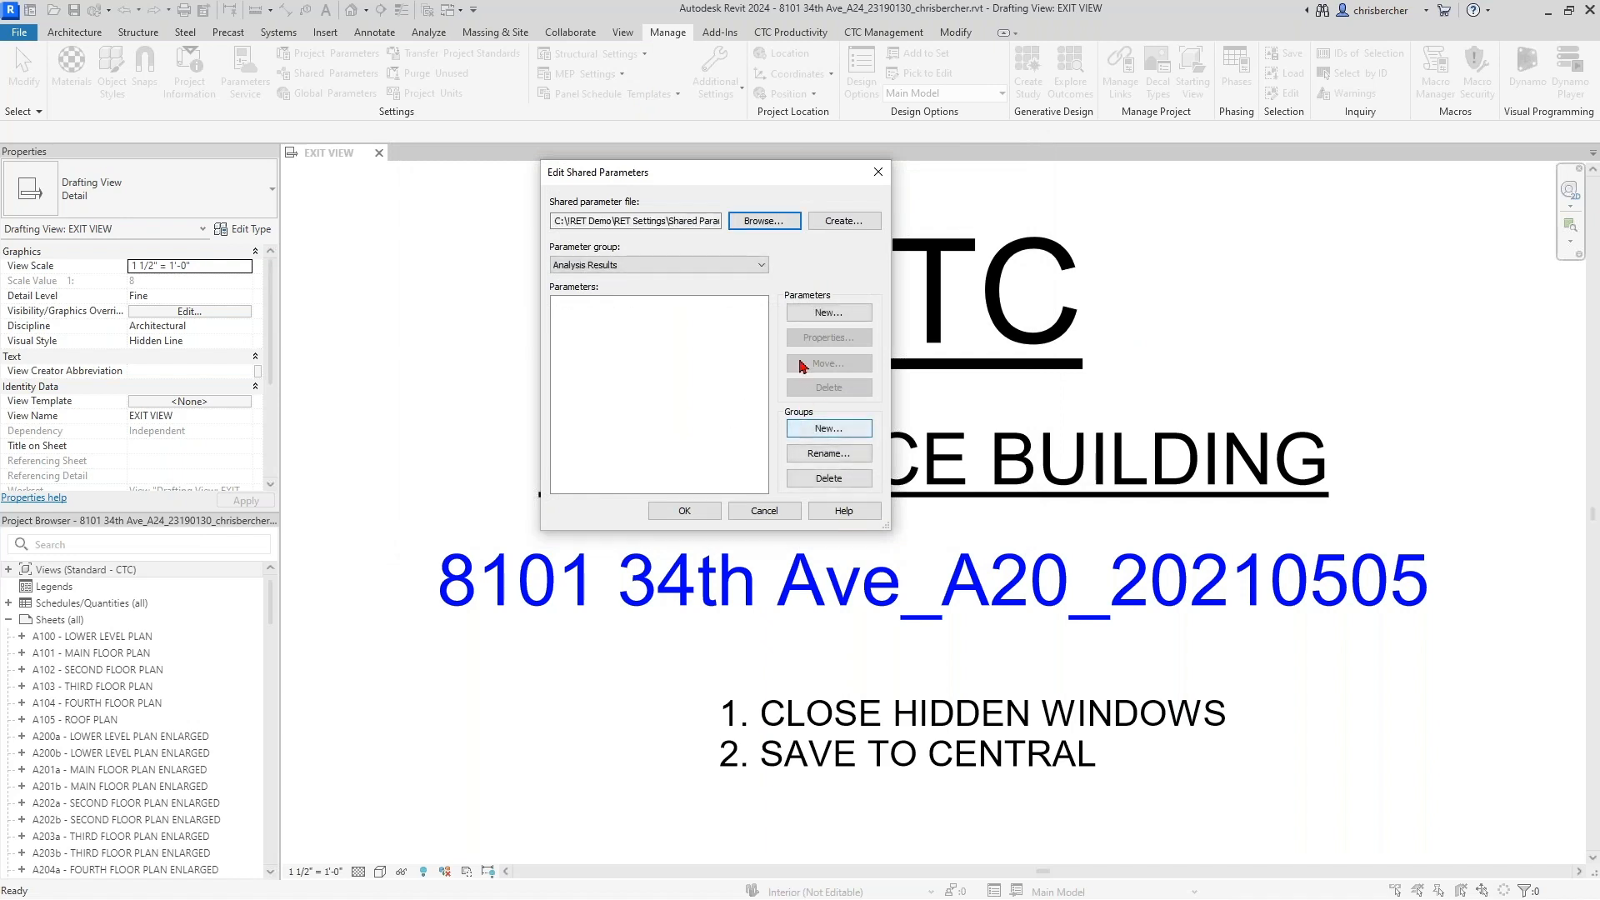
Step: Examine the parameters in the Constraints group and view the properties of the Elevation from Host parameter
left_click(688, 265)
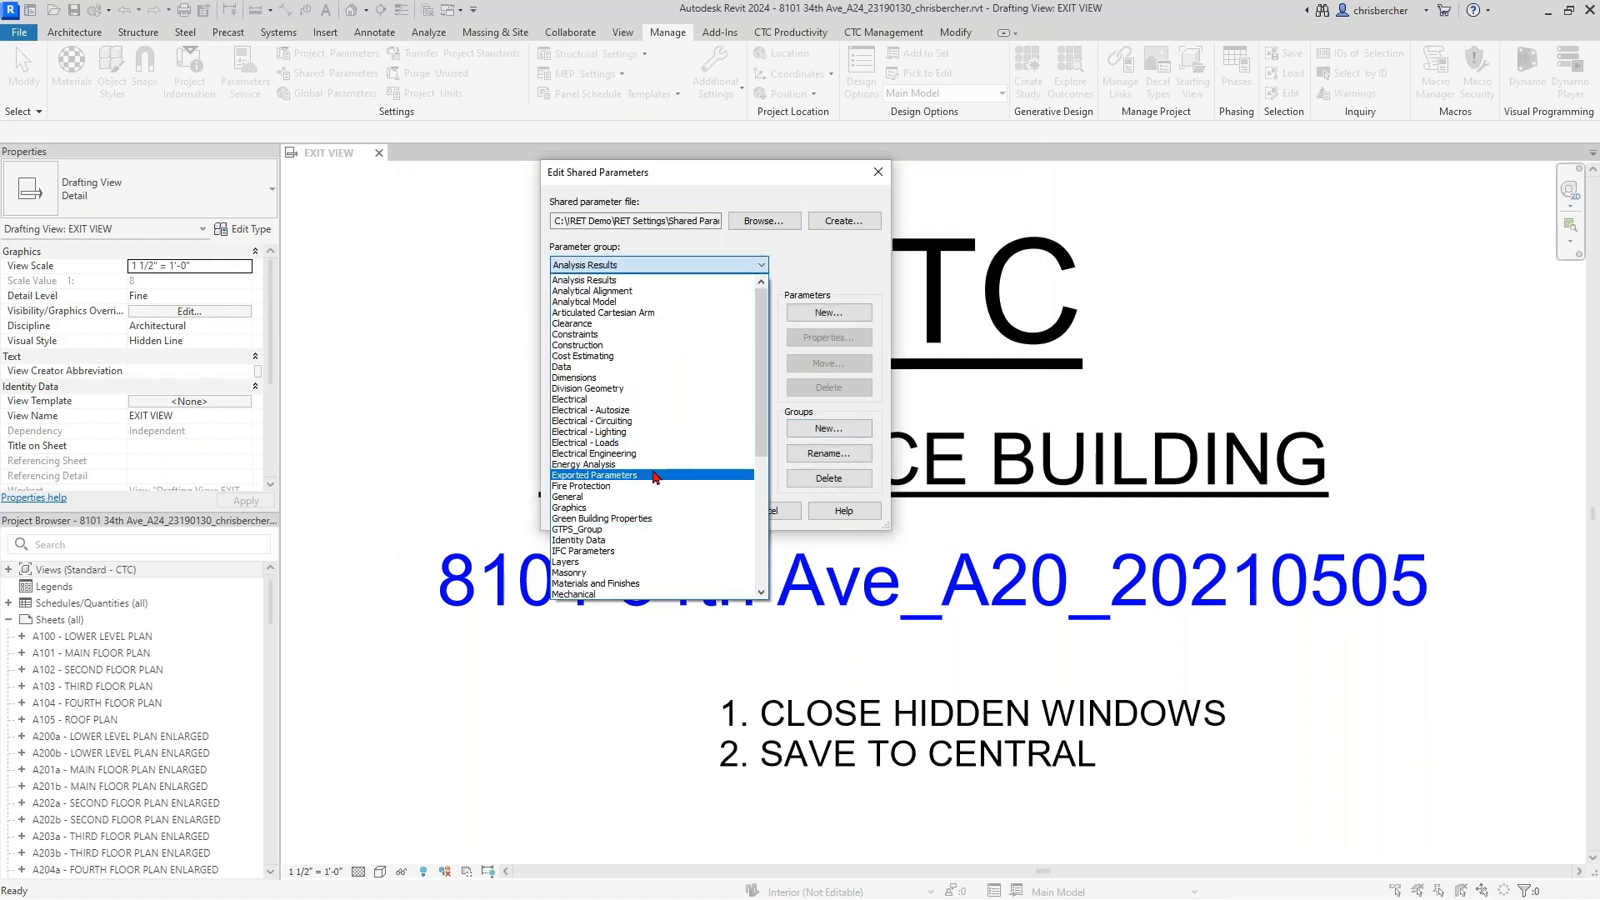
left_click(765, 282)
left_click(710, 265)
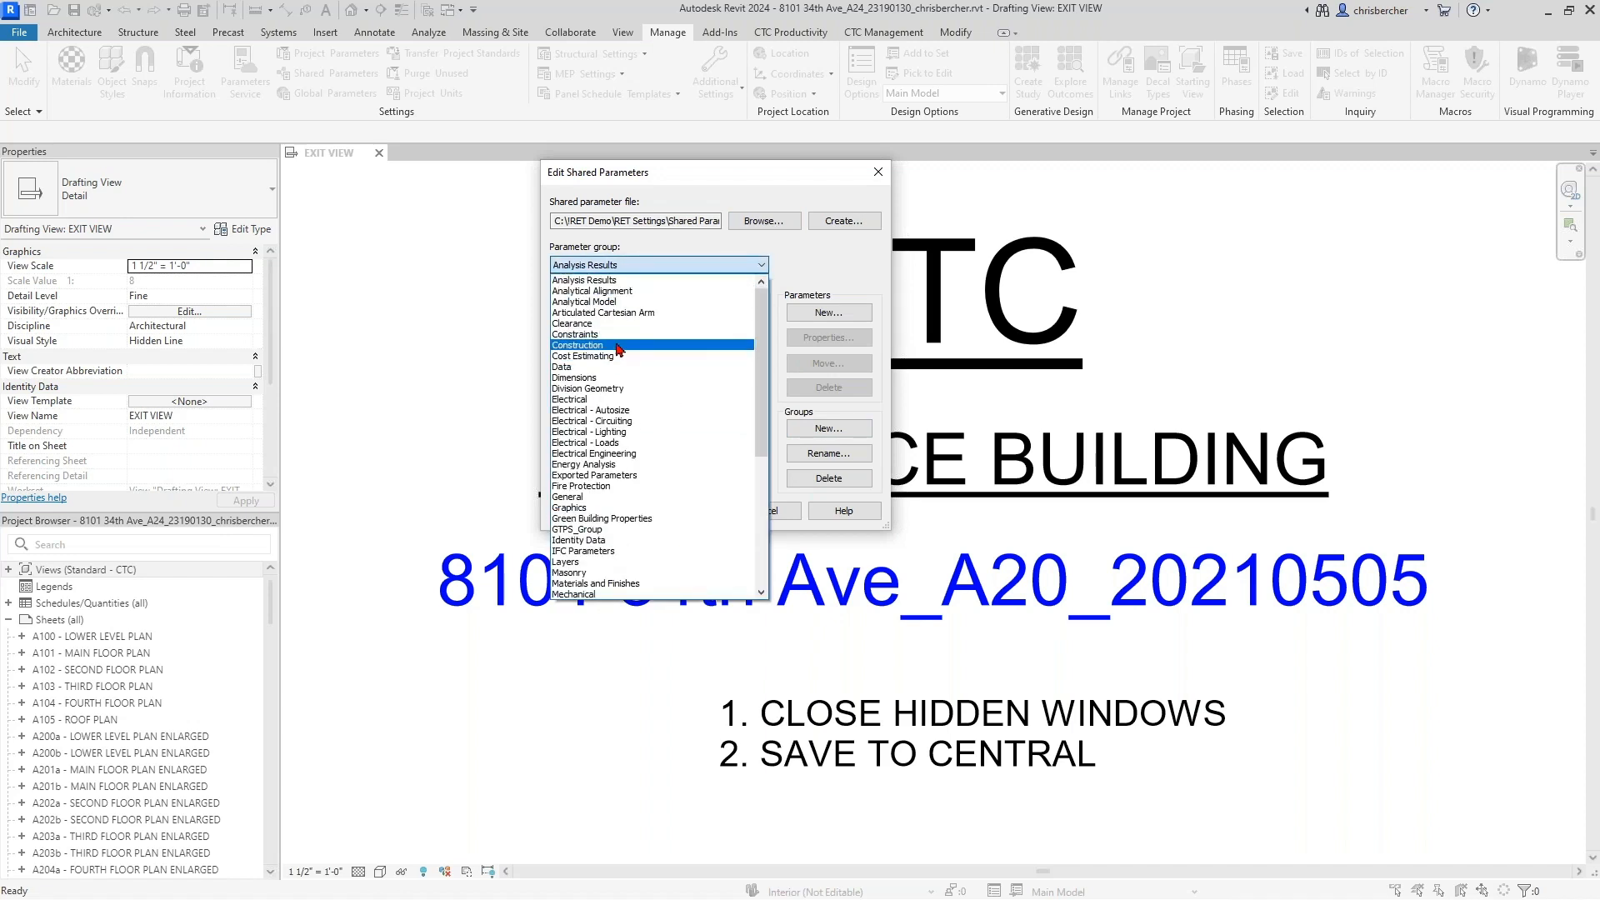
left_click(620, 334)
scroll(624, 435, "down", 4)
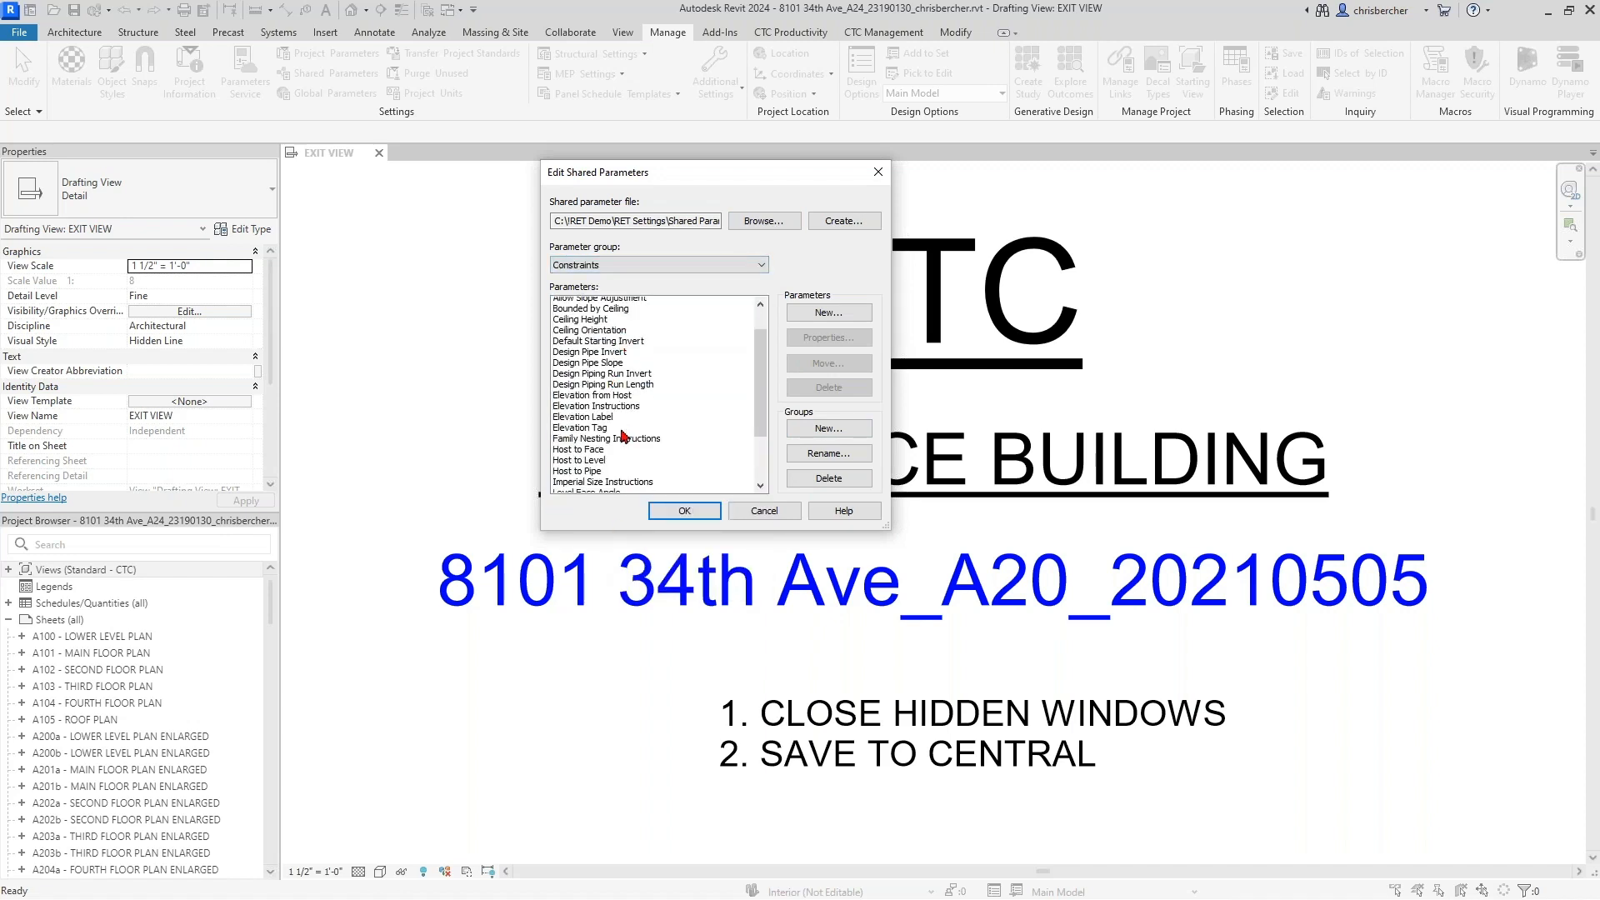
scroll(624, 435, "up", 4)
left_click(623, 400)
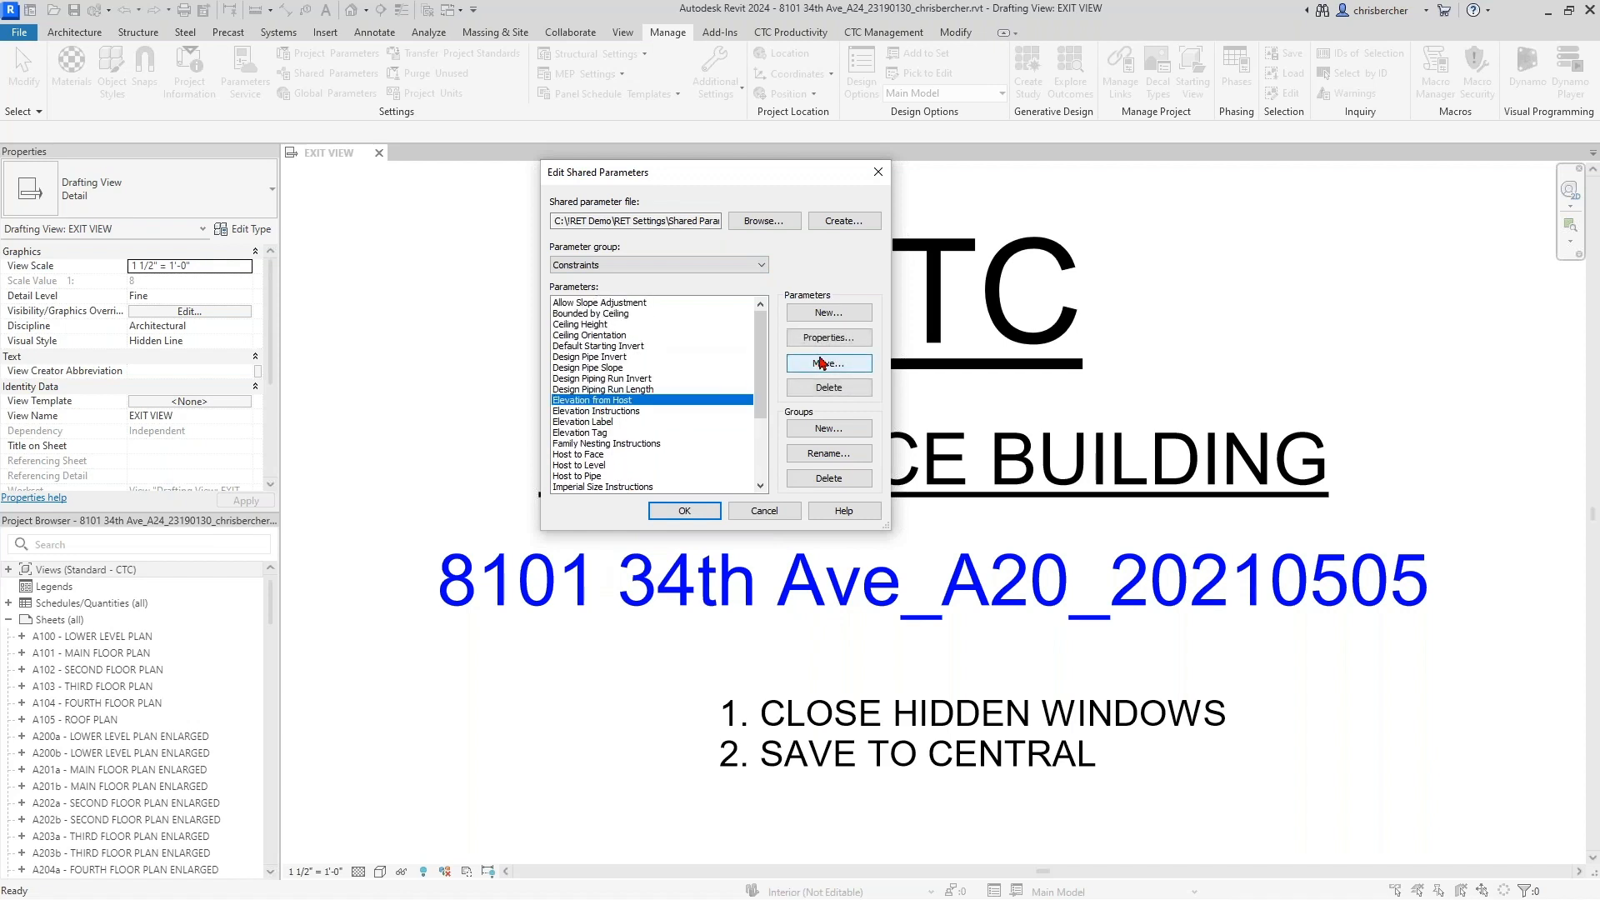
left_click(827, 338)
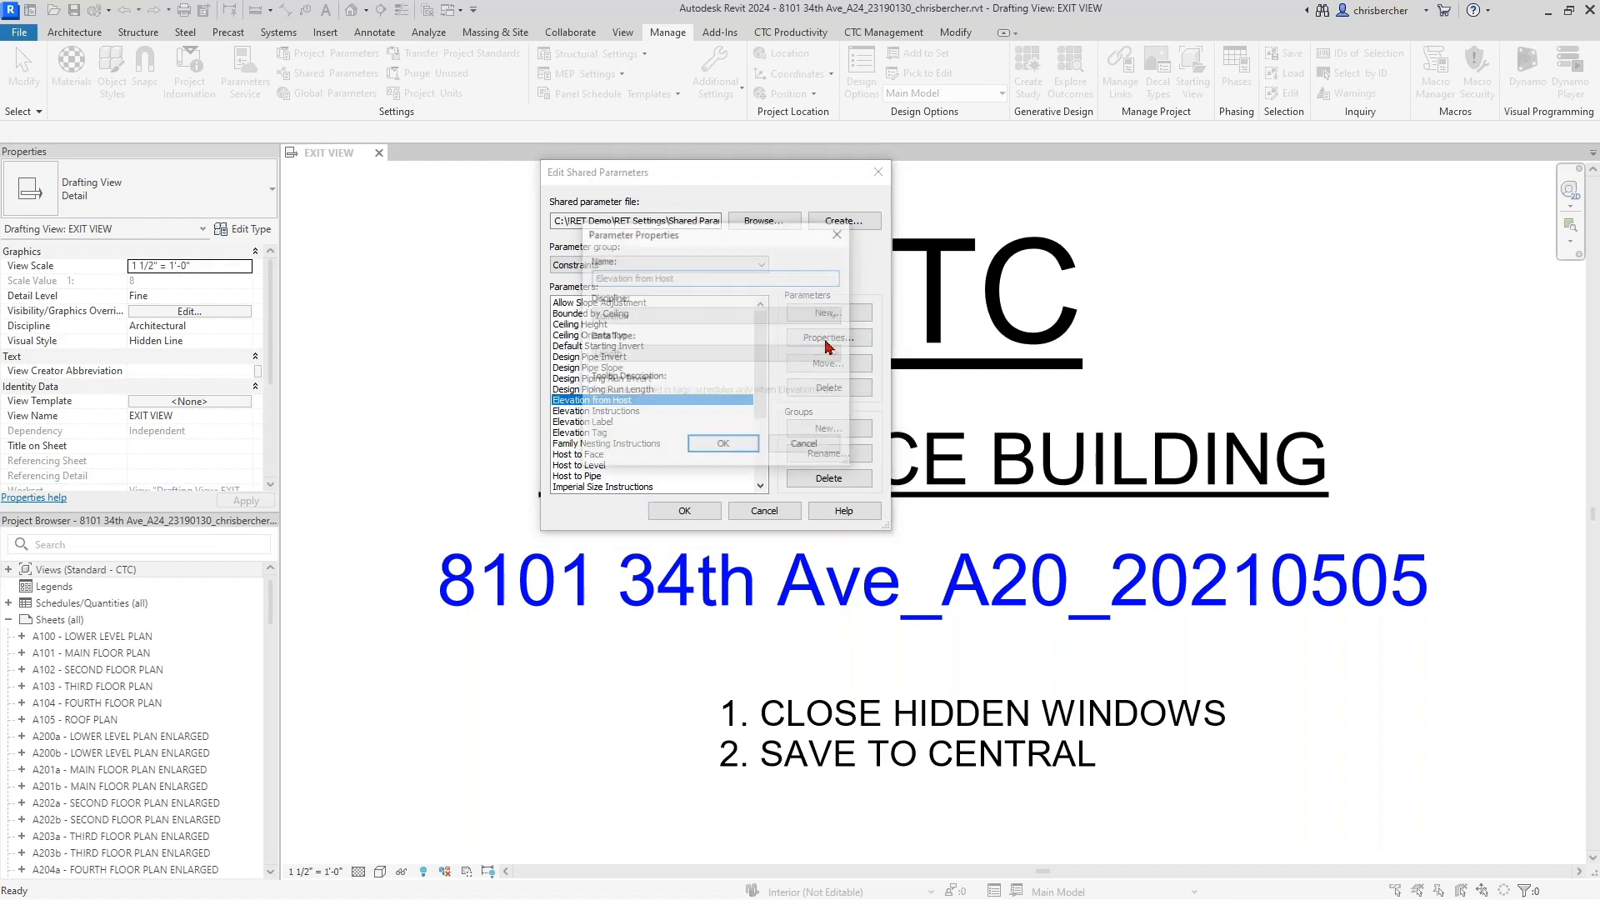
left_click(802, 450)
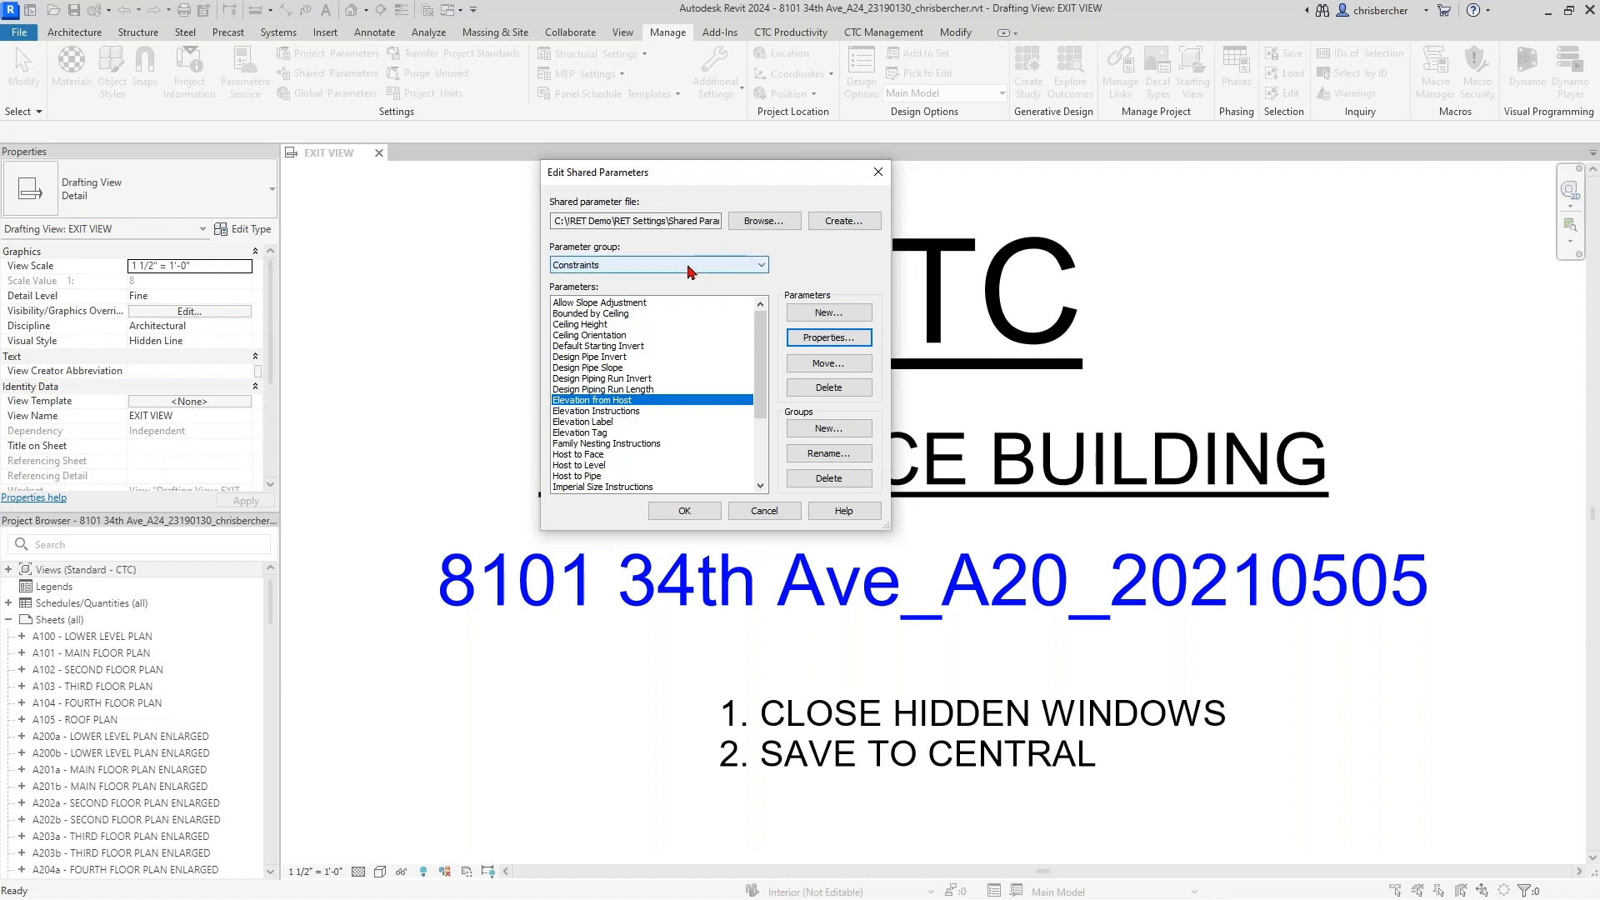
Step: Create a shared parameter named CDB Sample with data type Text in the Constraints group
left_click(828, 314)
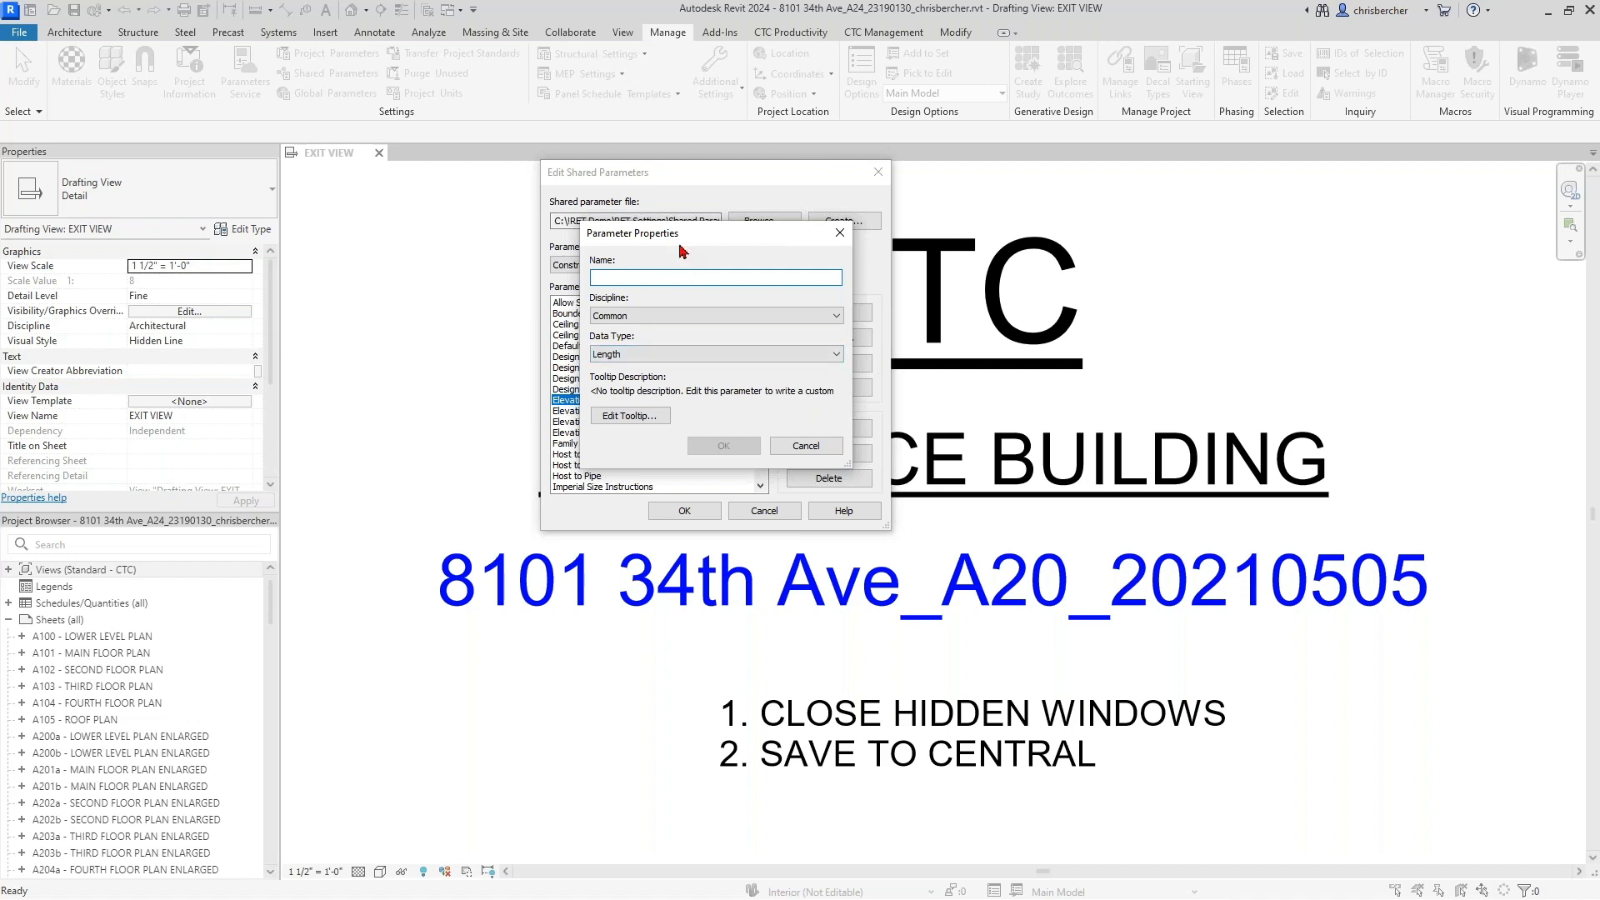
type("CDB Sample")
left_click(727, 356)
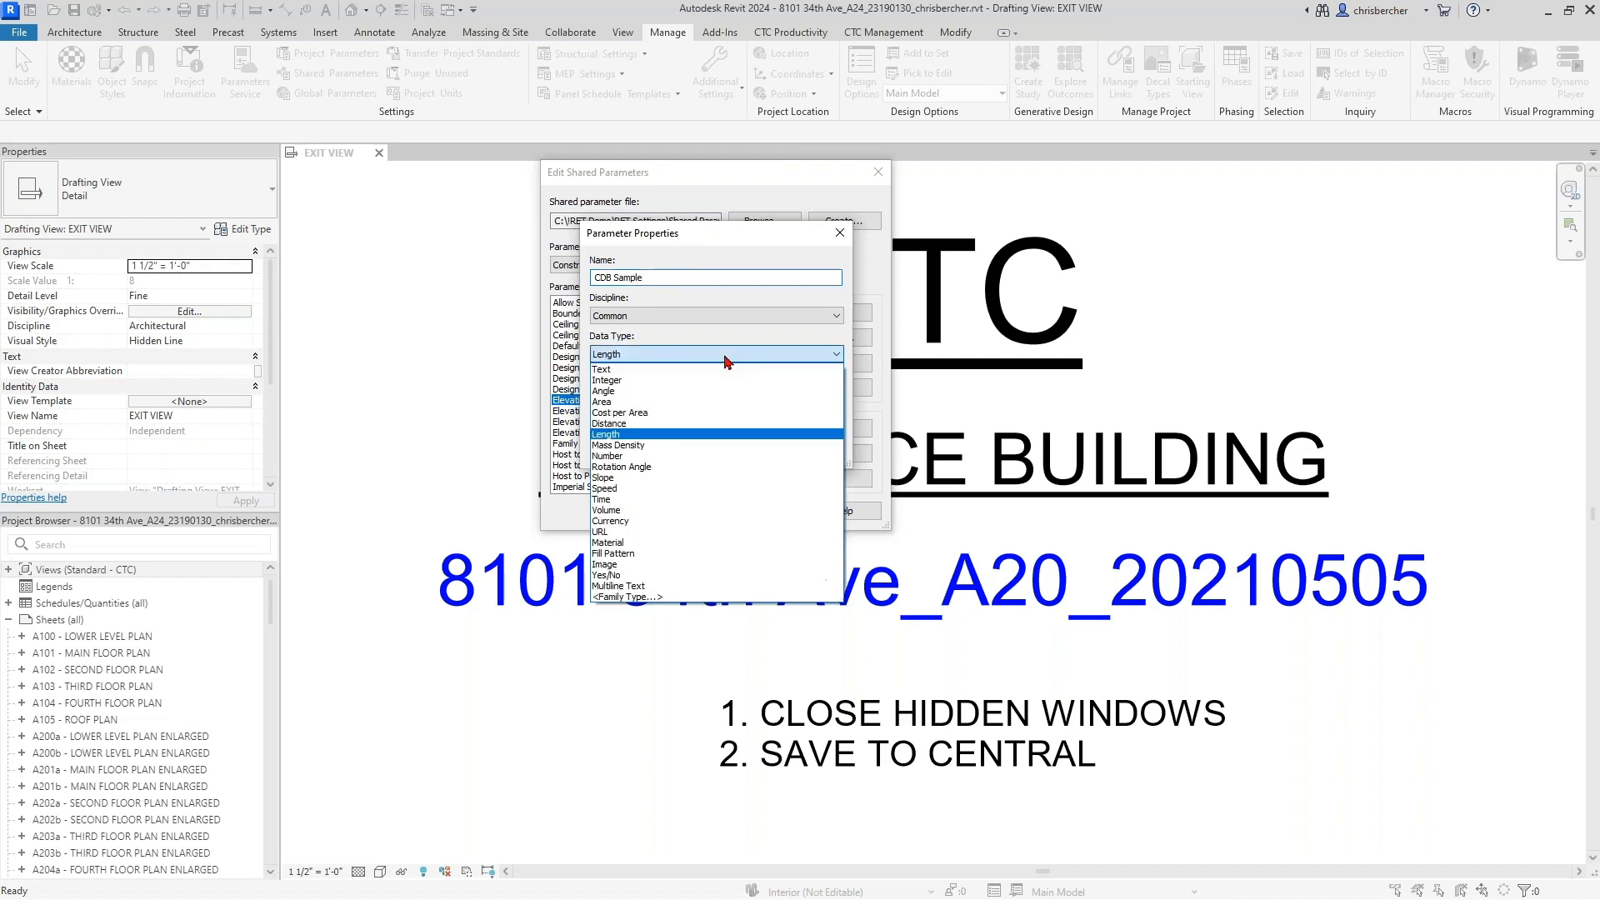
left_click(725, 369)
left_click(721, 450)
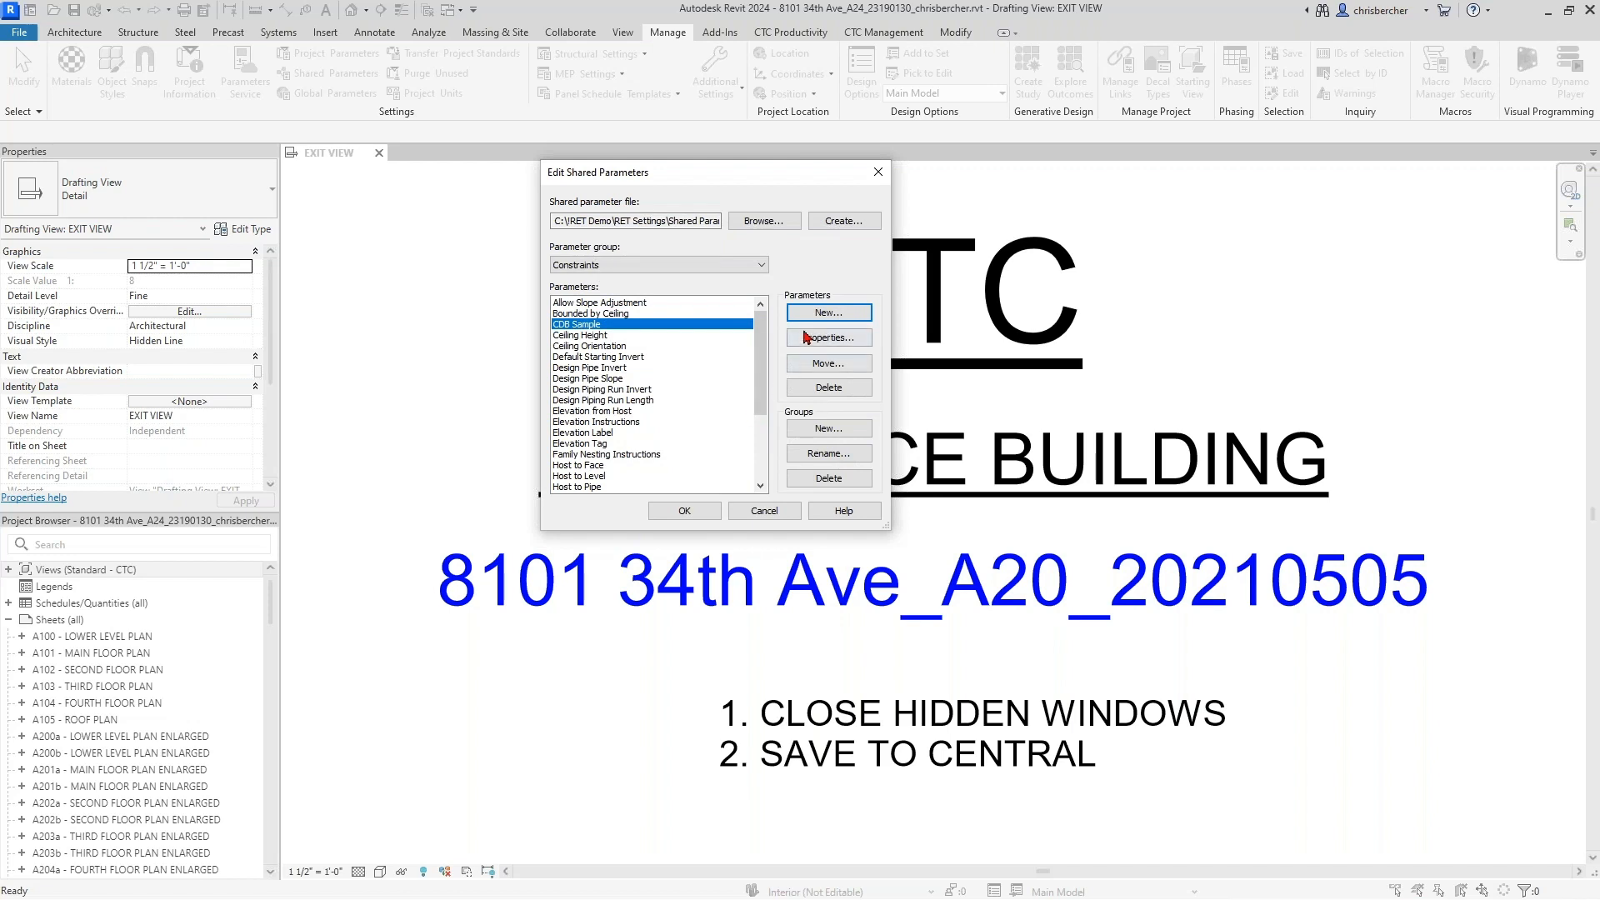
Step: Review the CDB Sample parameter's properties, delete the parameter from the file and leave the shared parameter editor
left_click(832, 340)
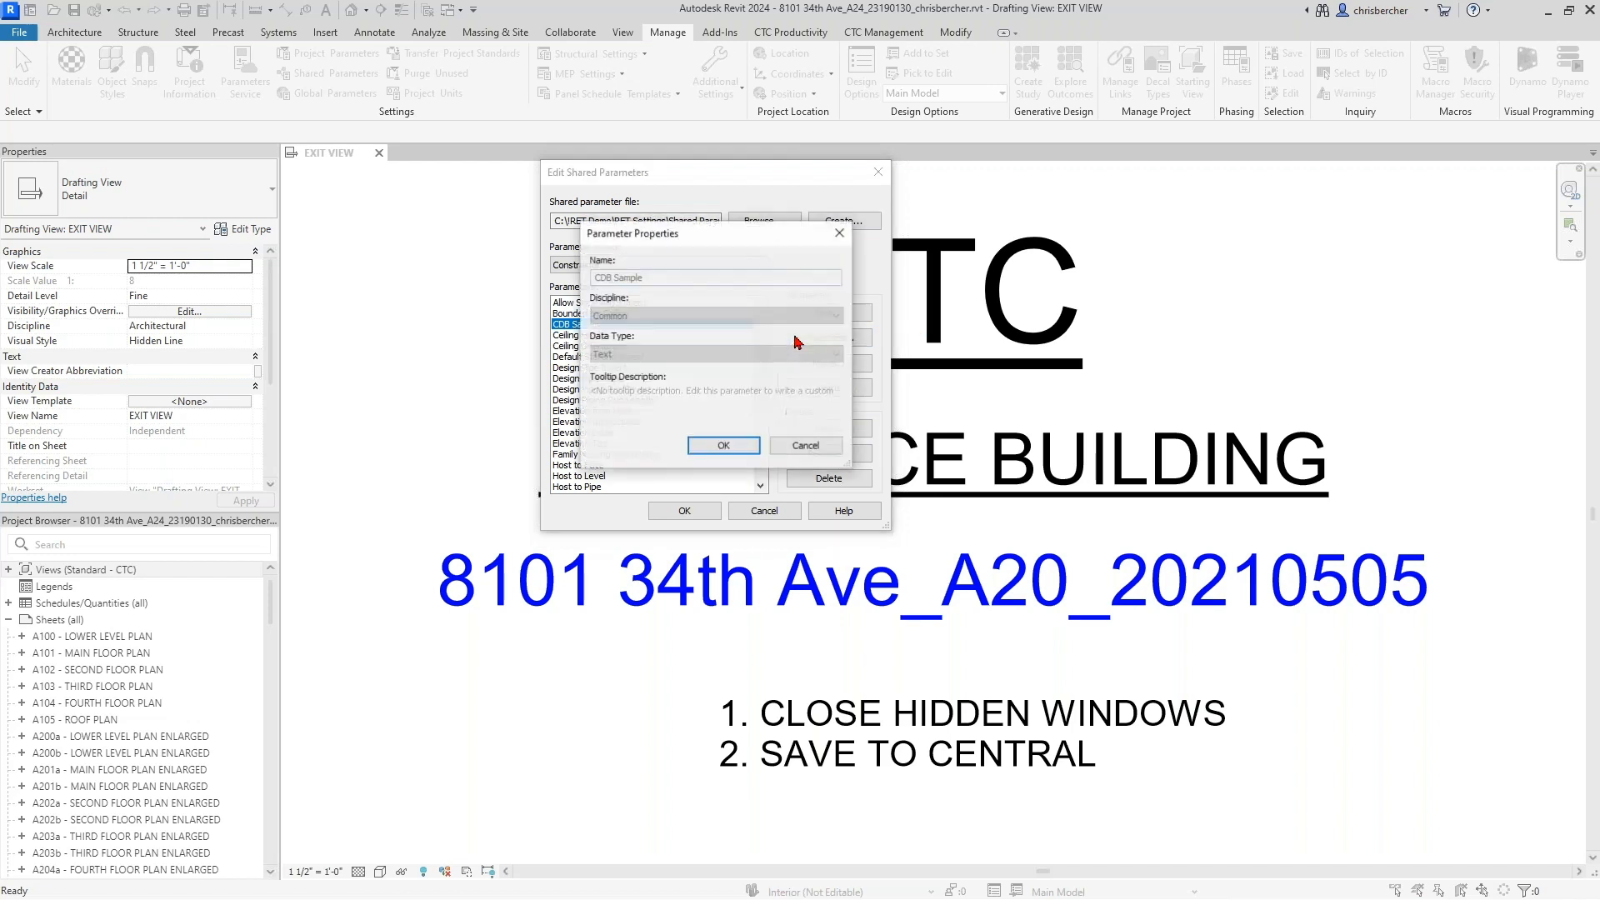
left_click(805, 446)
left_click(828, 388)
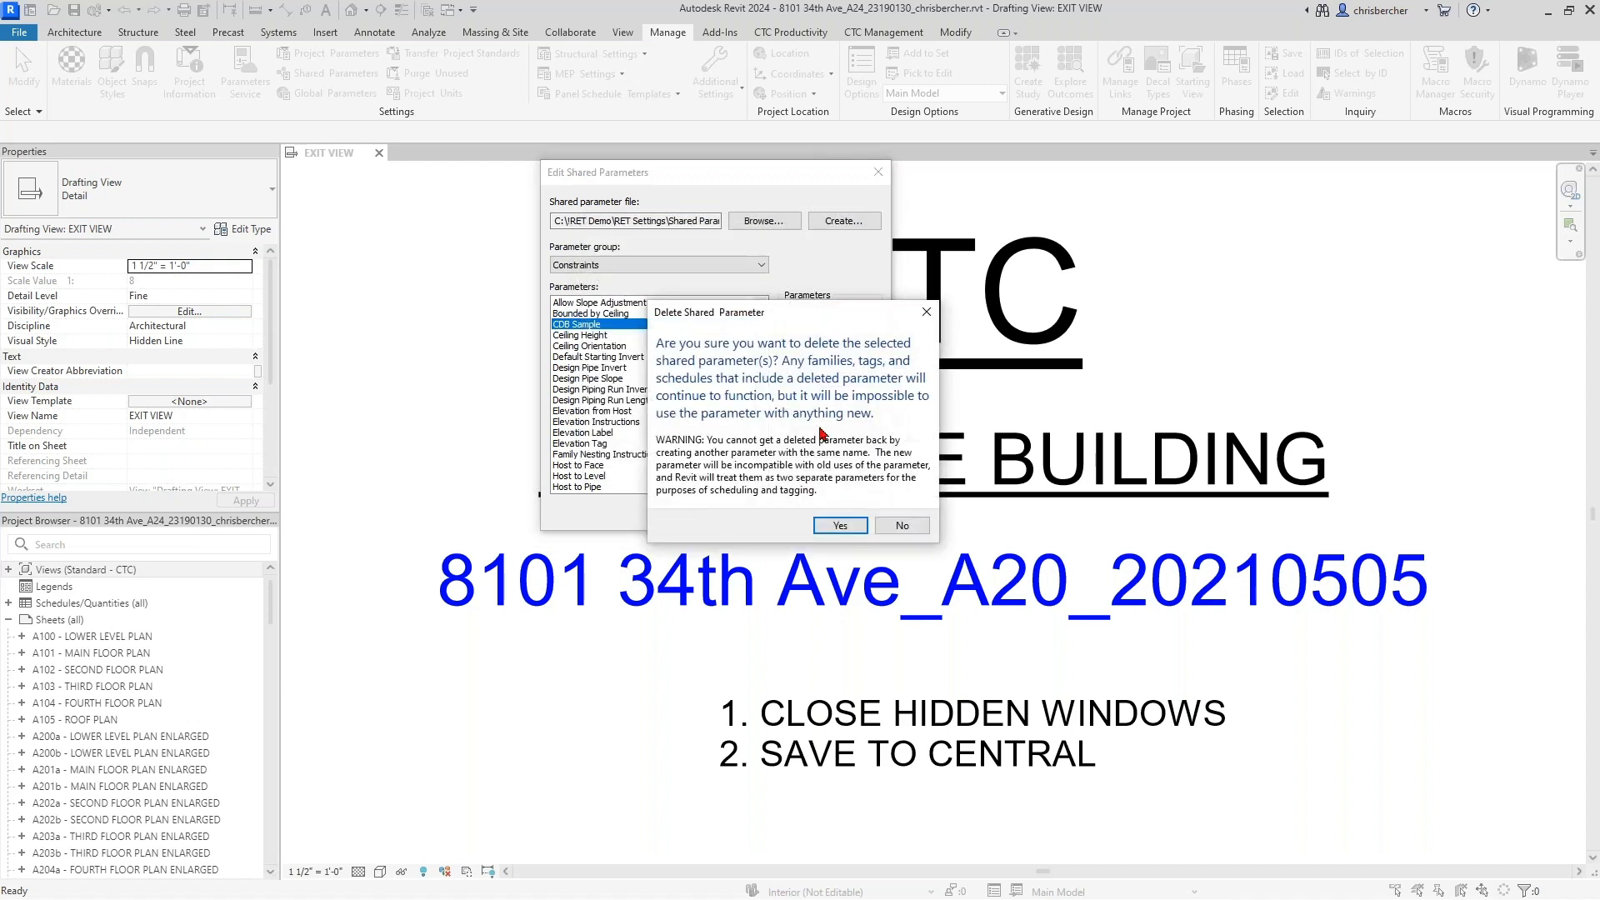
left_click(834, 525)
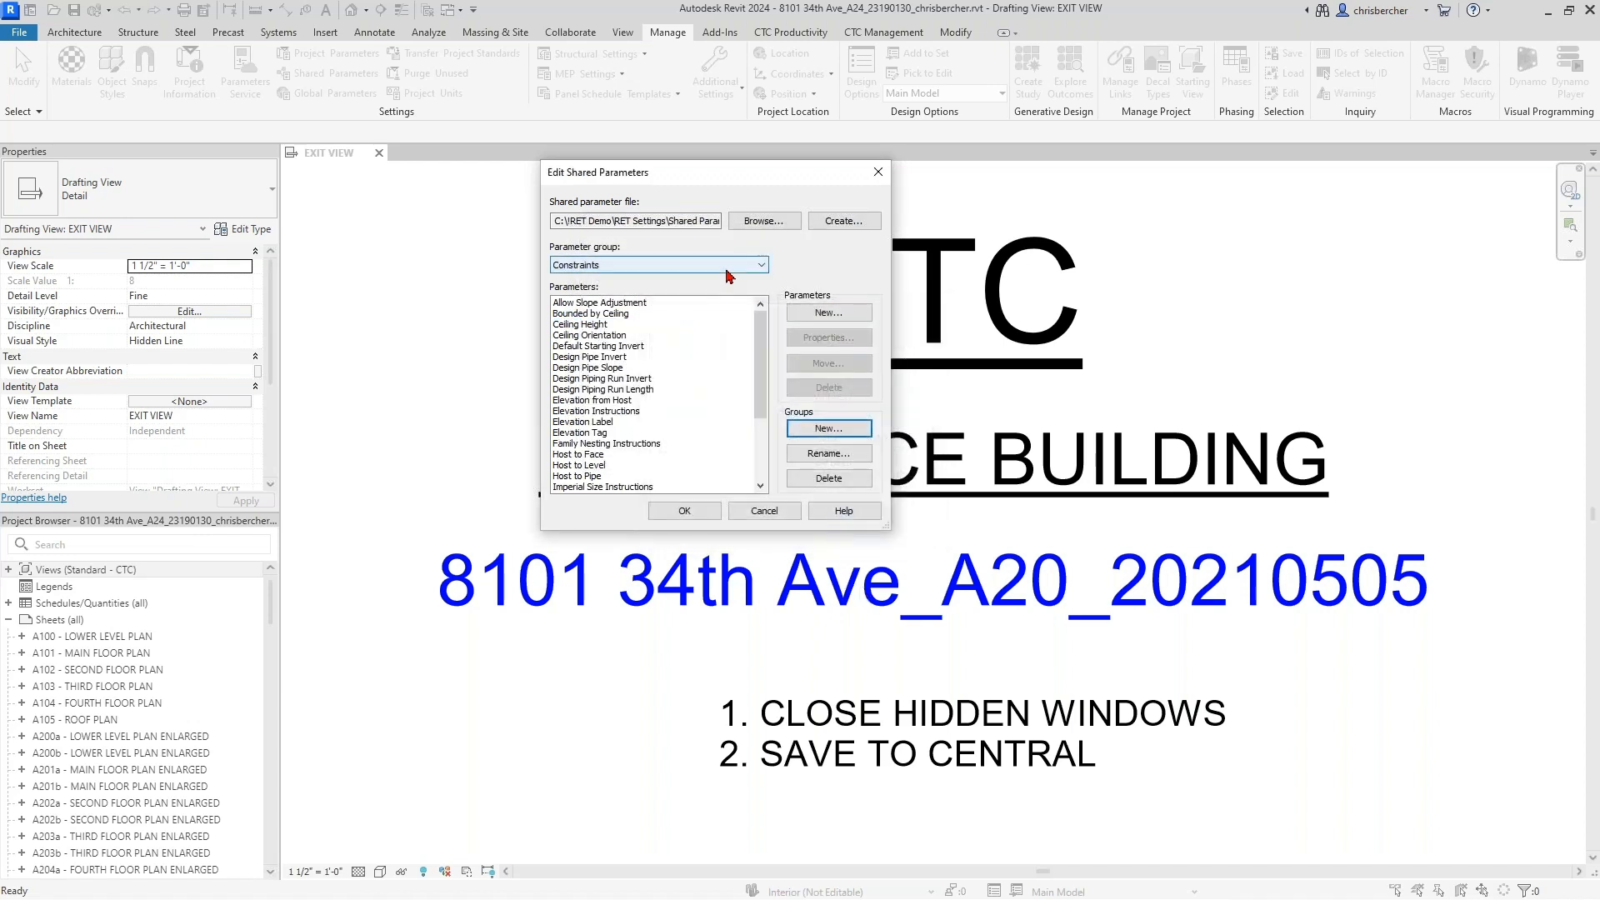
left_click(698, 518)
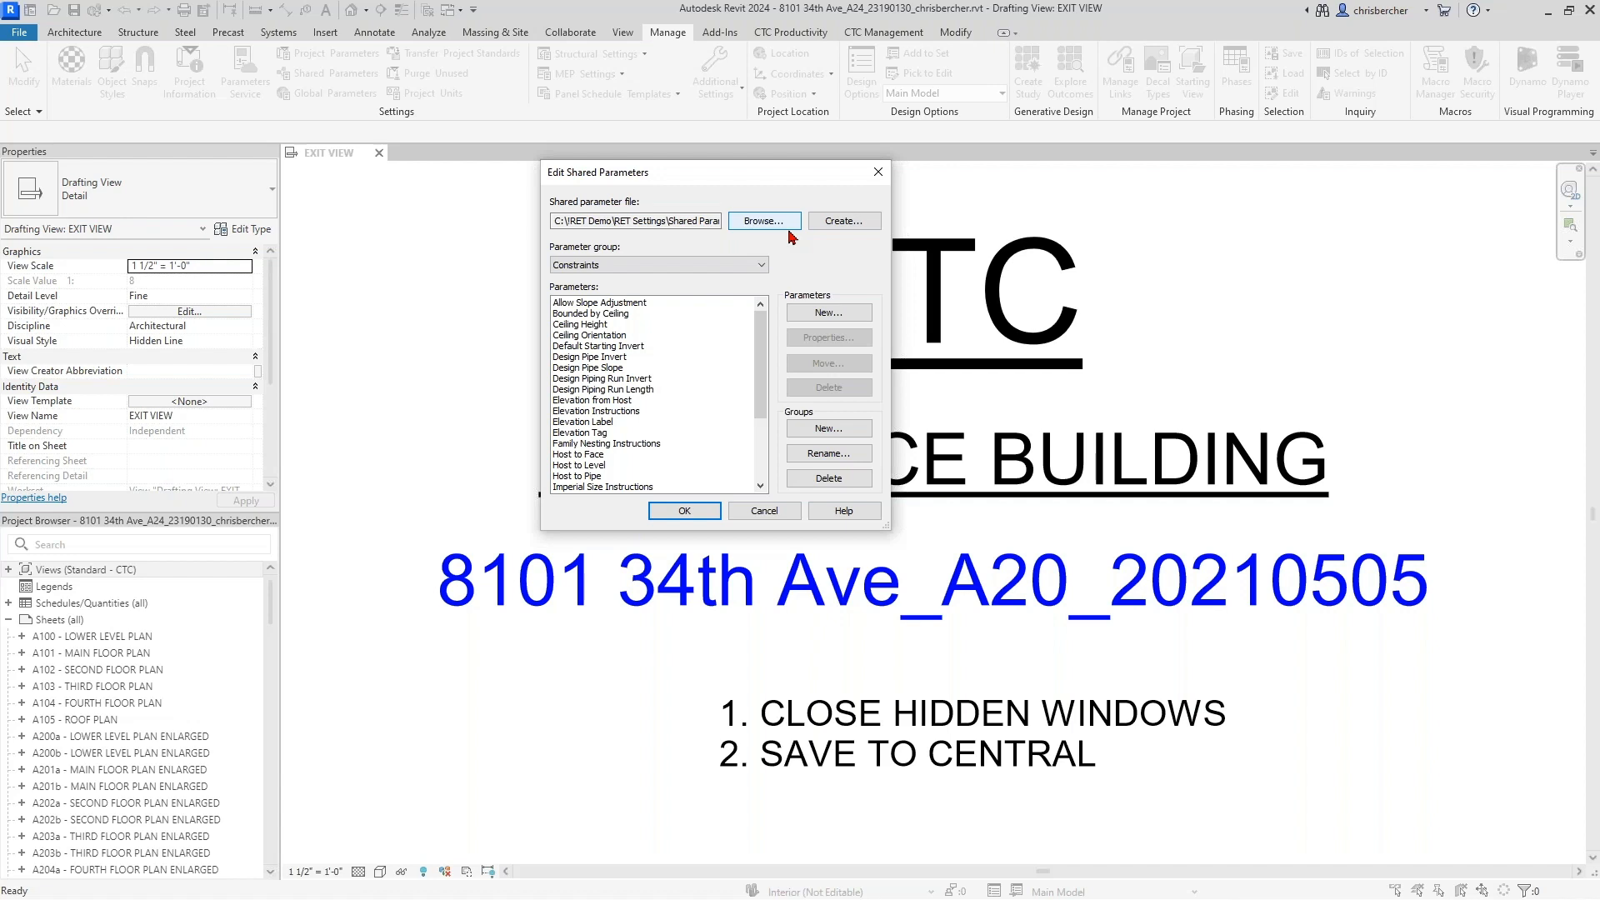
key("Escape")
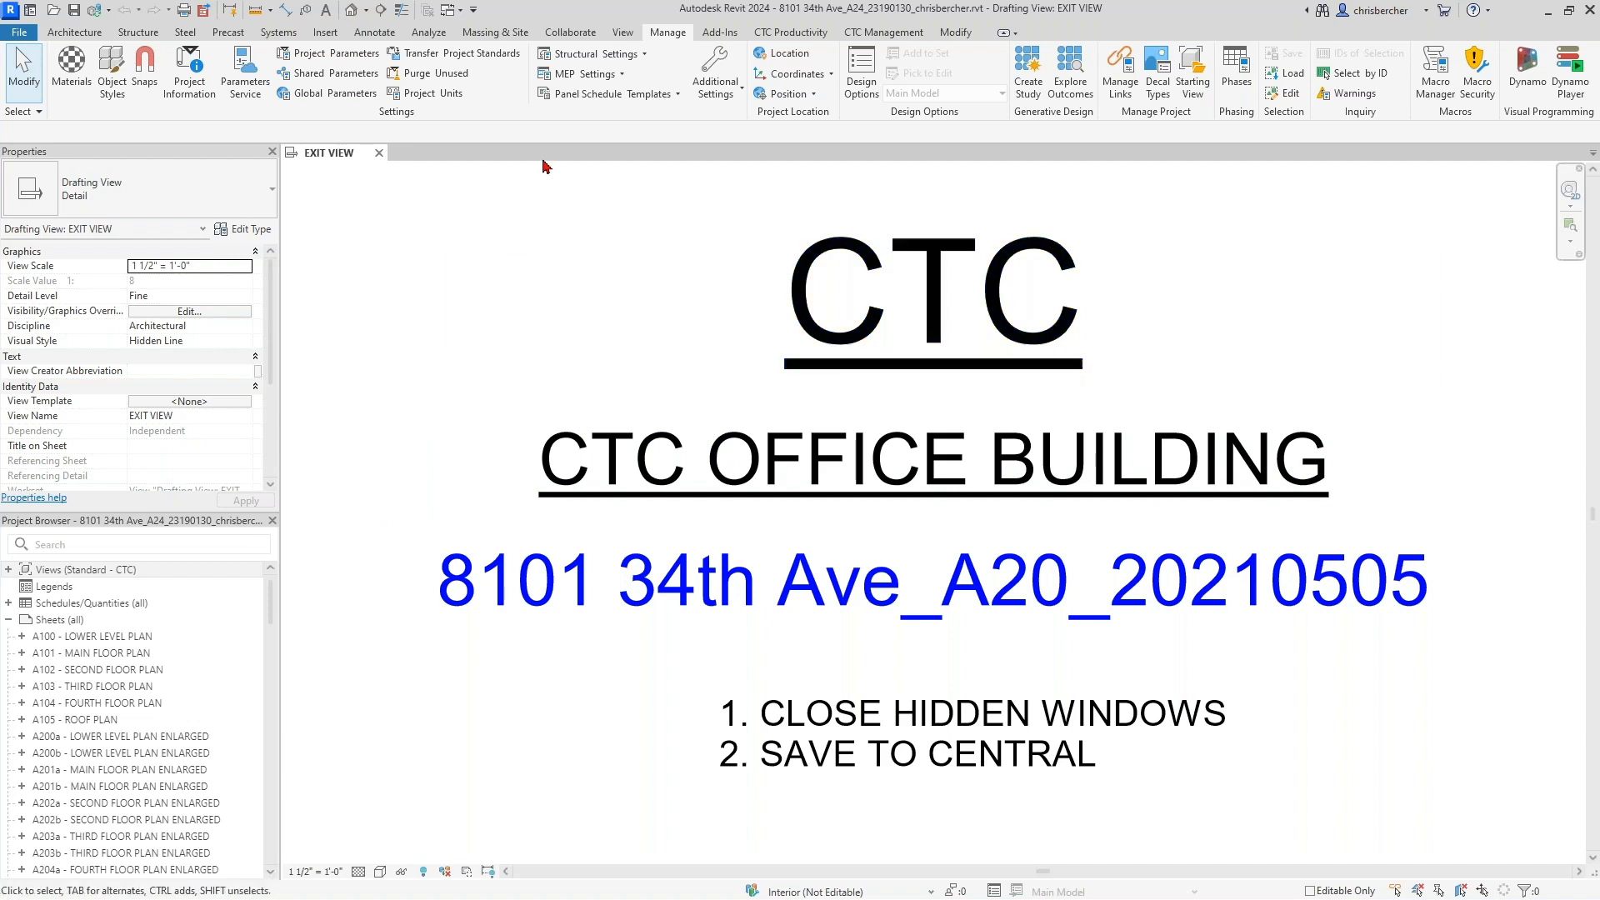
Step: Create a new master shared parameter file named CTC Demo with the CTC Shared Parameter Manager
left_click(848, 33)
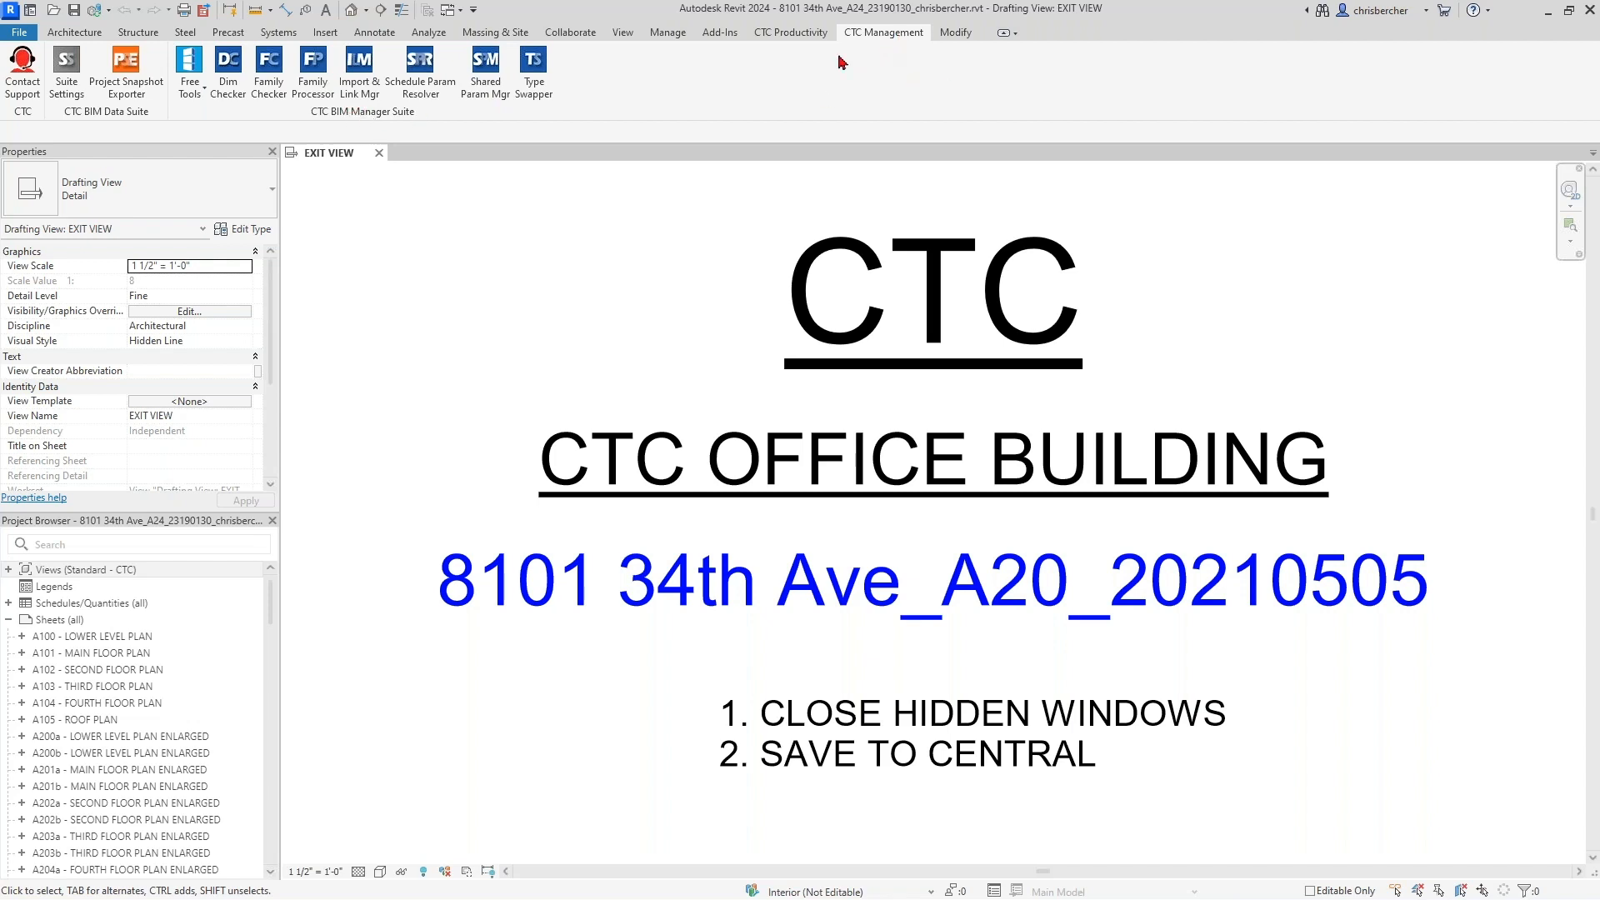
left_click(486, 98)
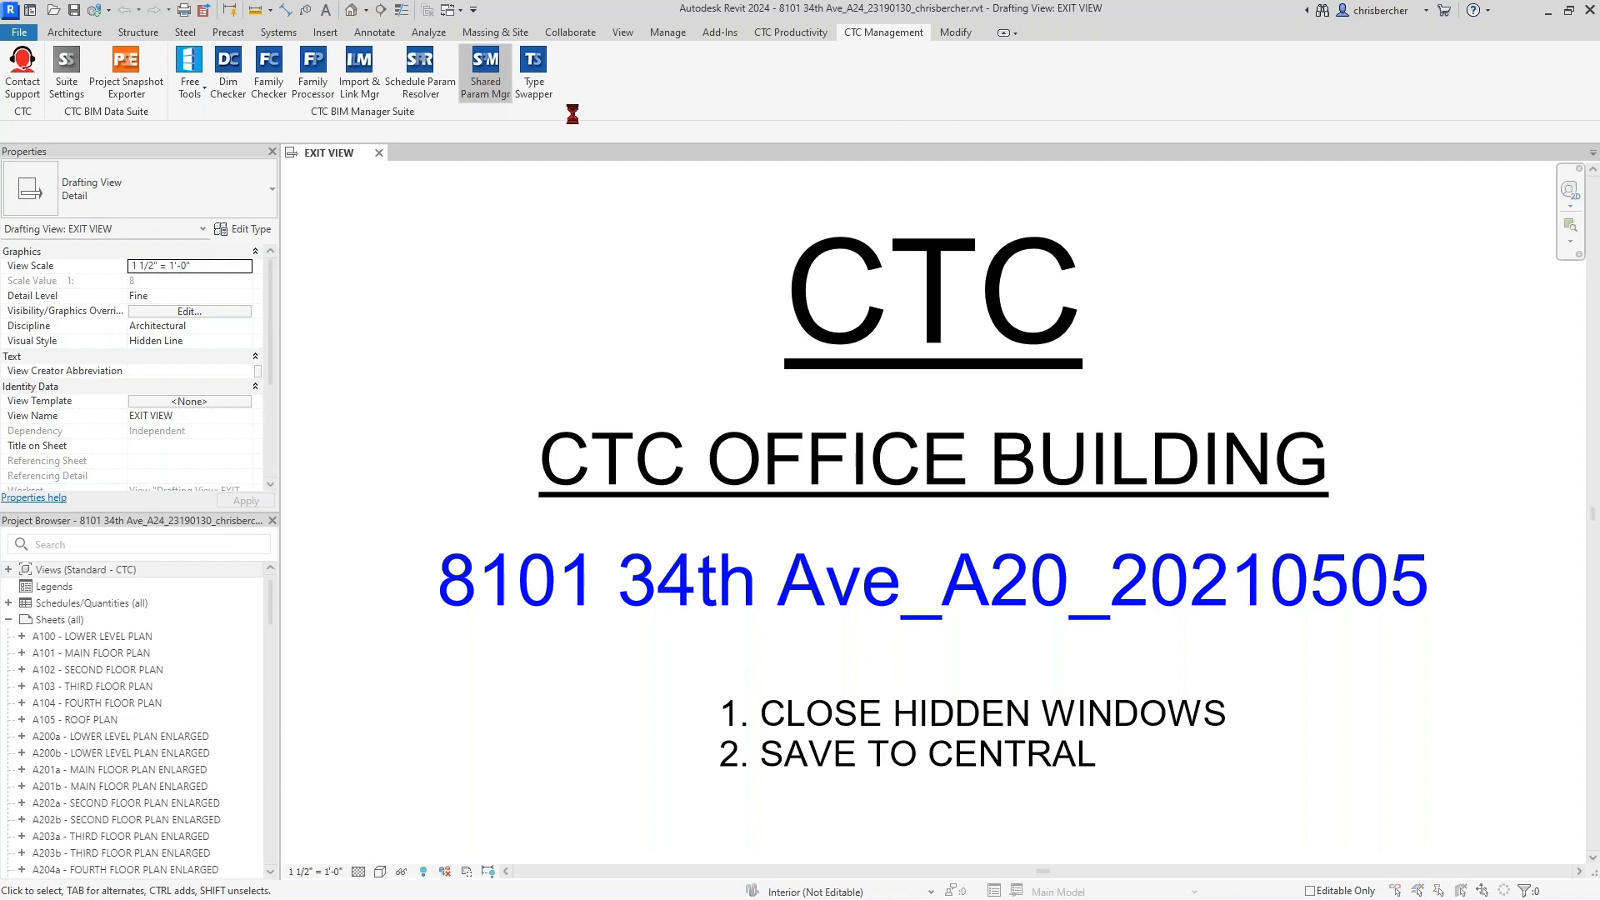
left_click_drag(722, 175, 727, 169)
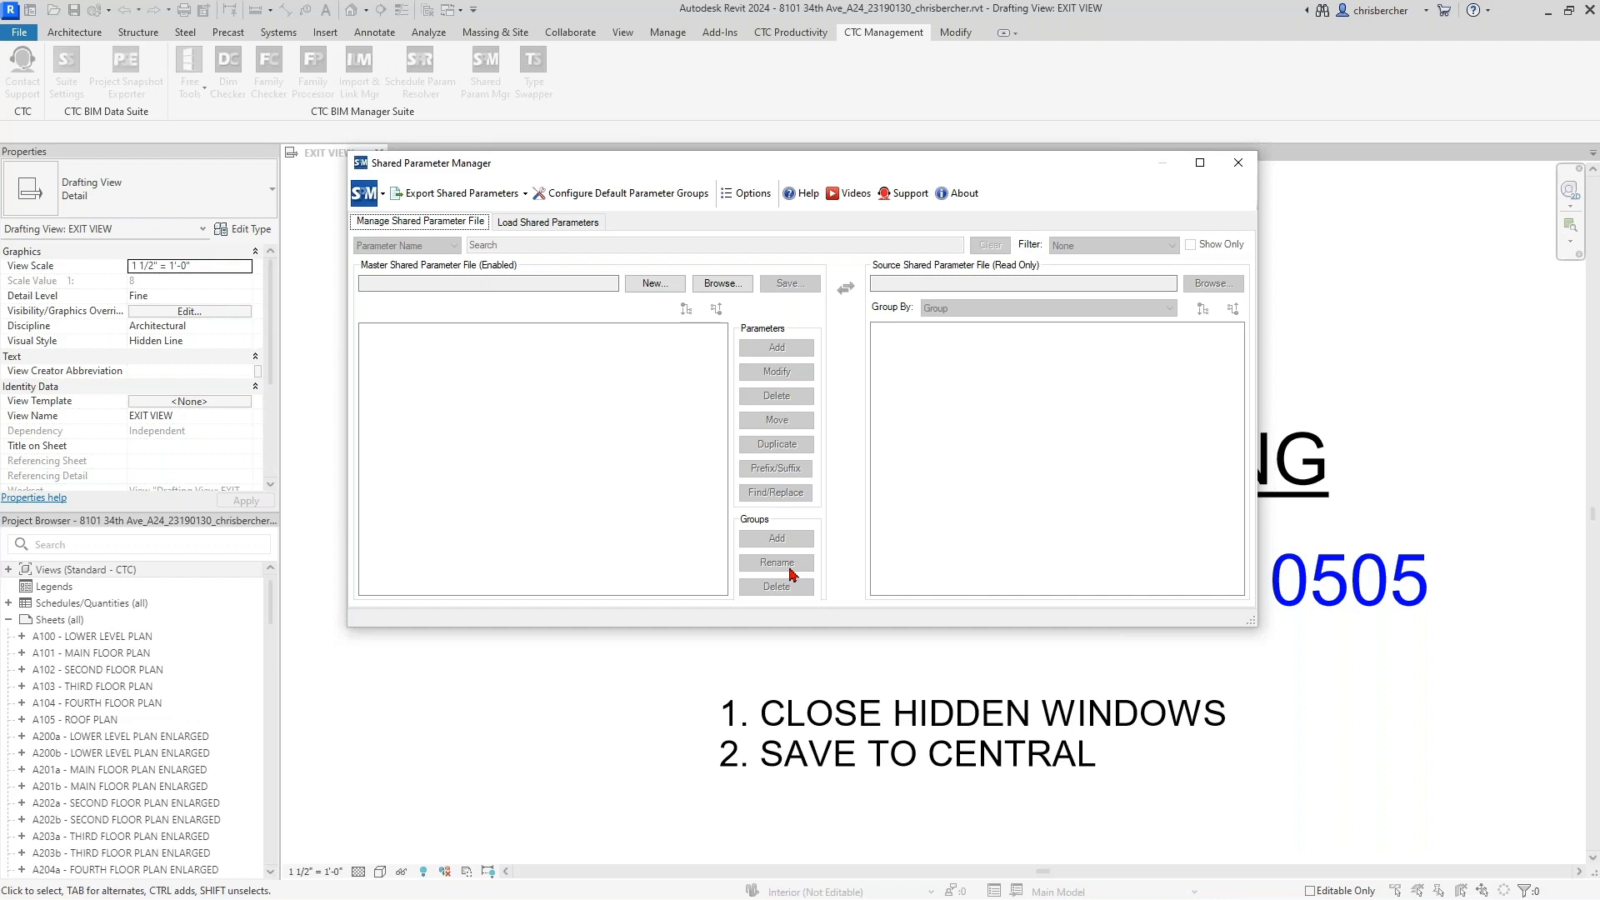
left_click(648, 285)
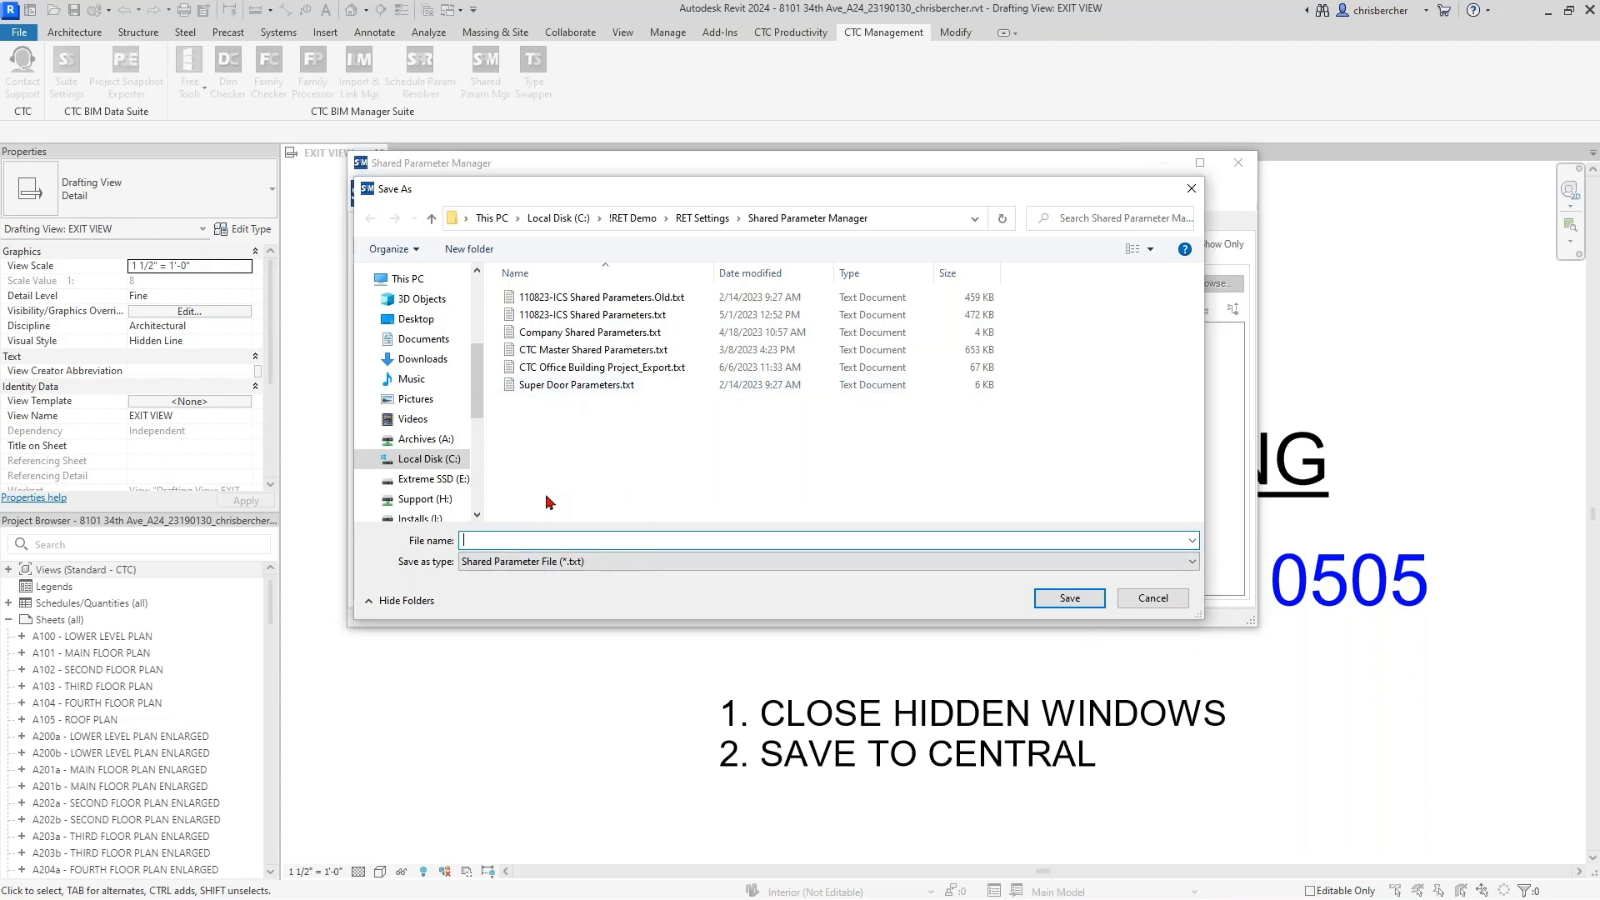
type("CTC Demo")
left_click(1057, 602)
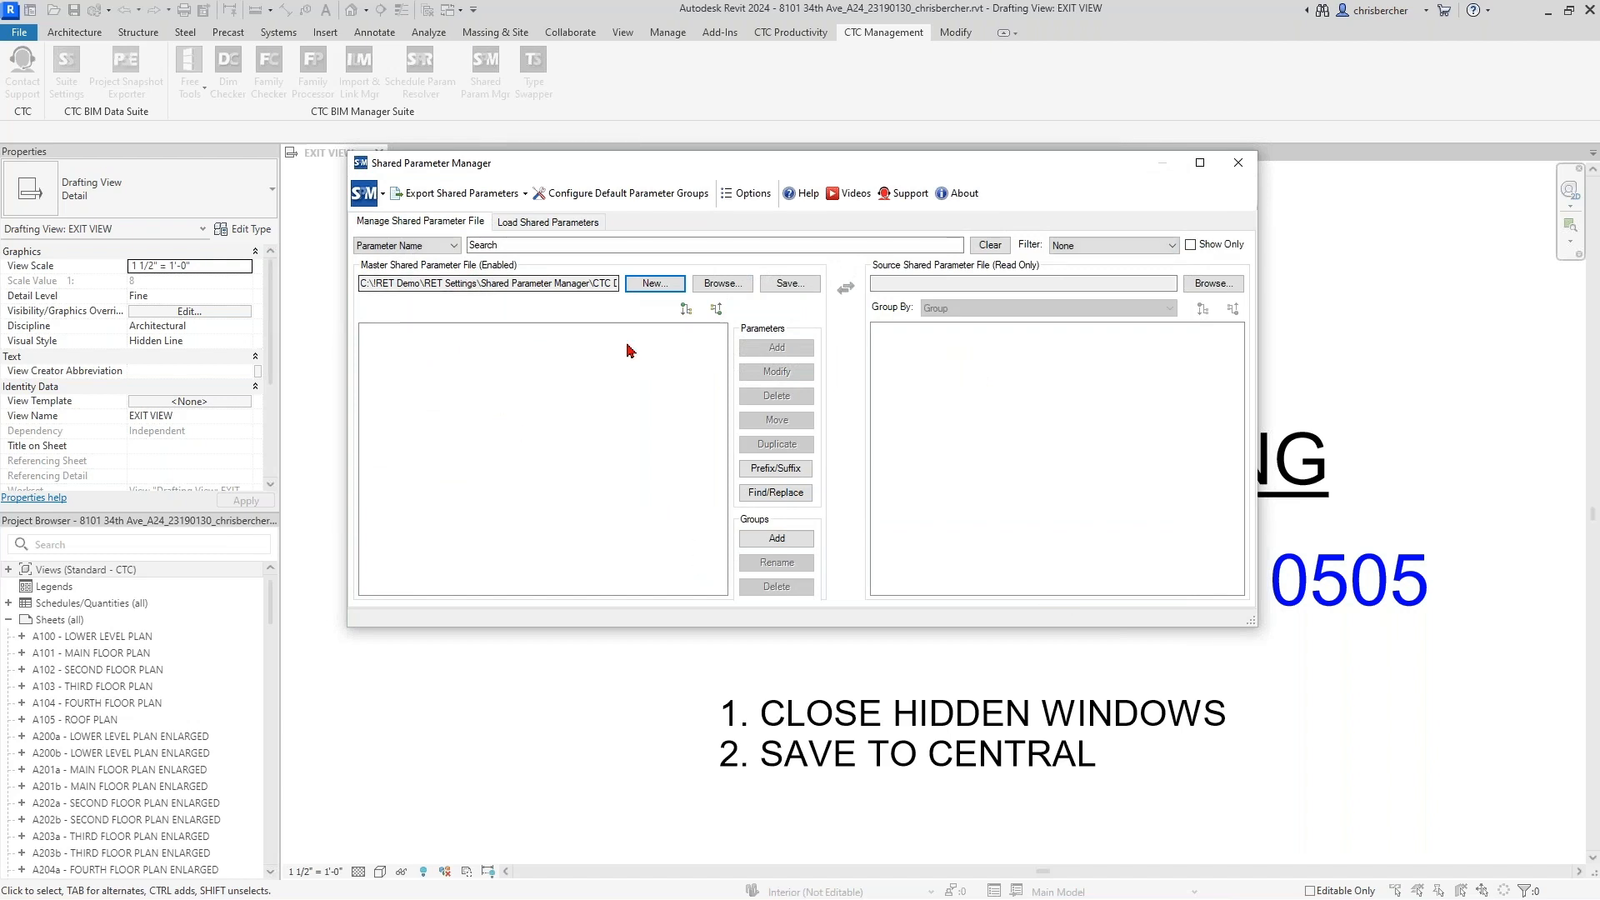
Step: Add the default parameter groups to the CTC Demo master file
left_click(777, 539)
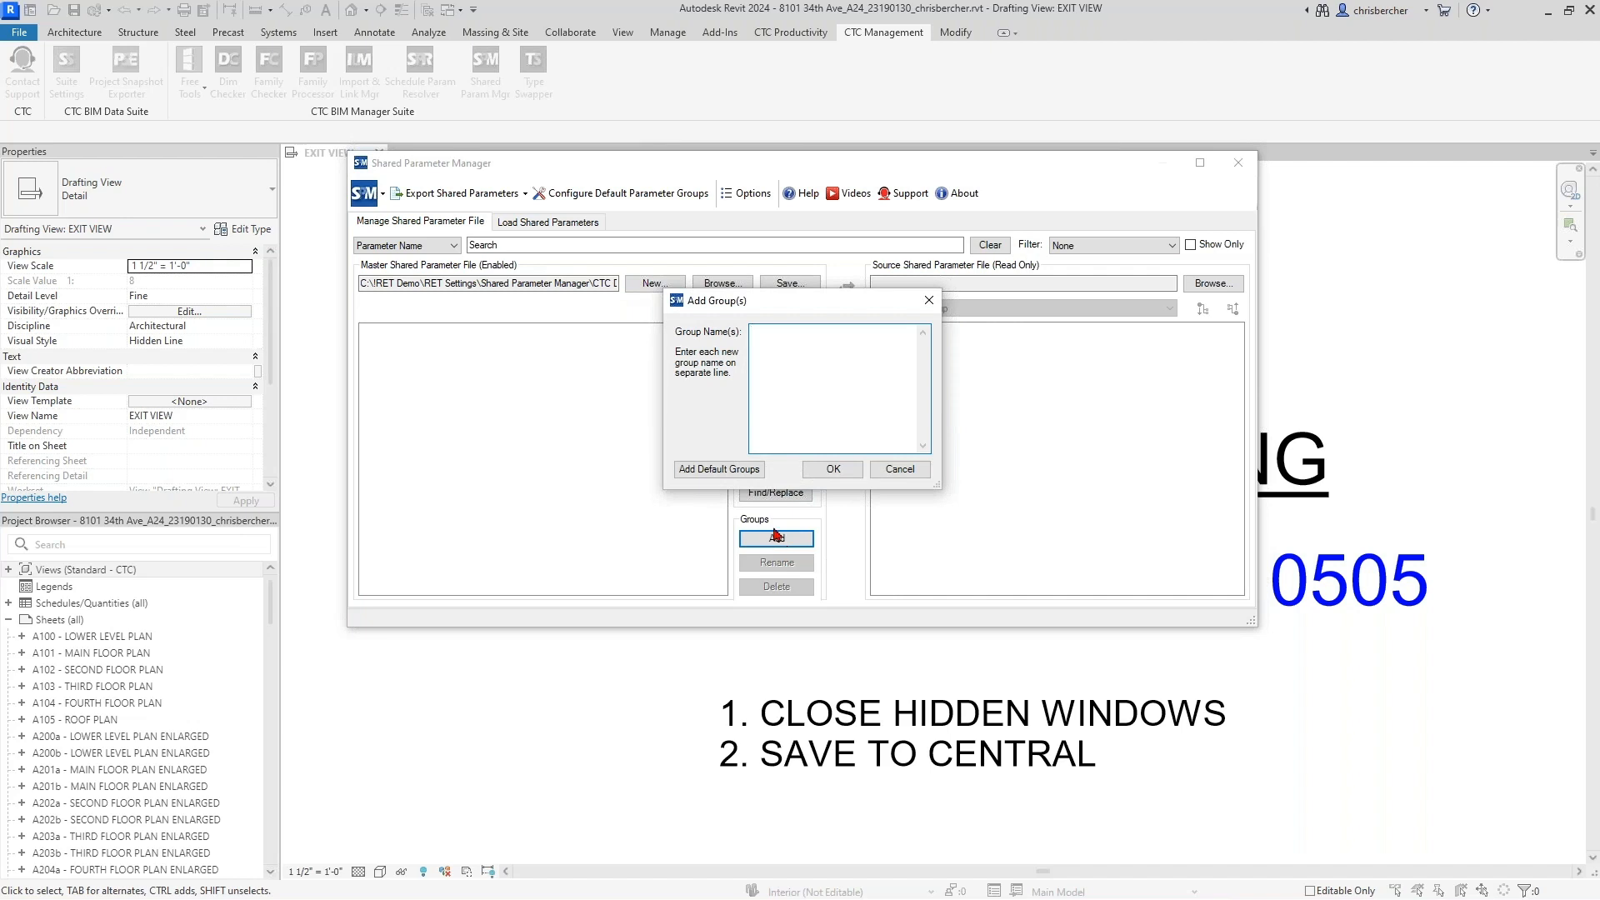
left_click(737, 469)
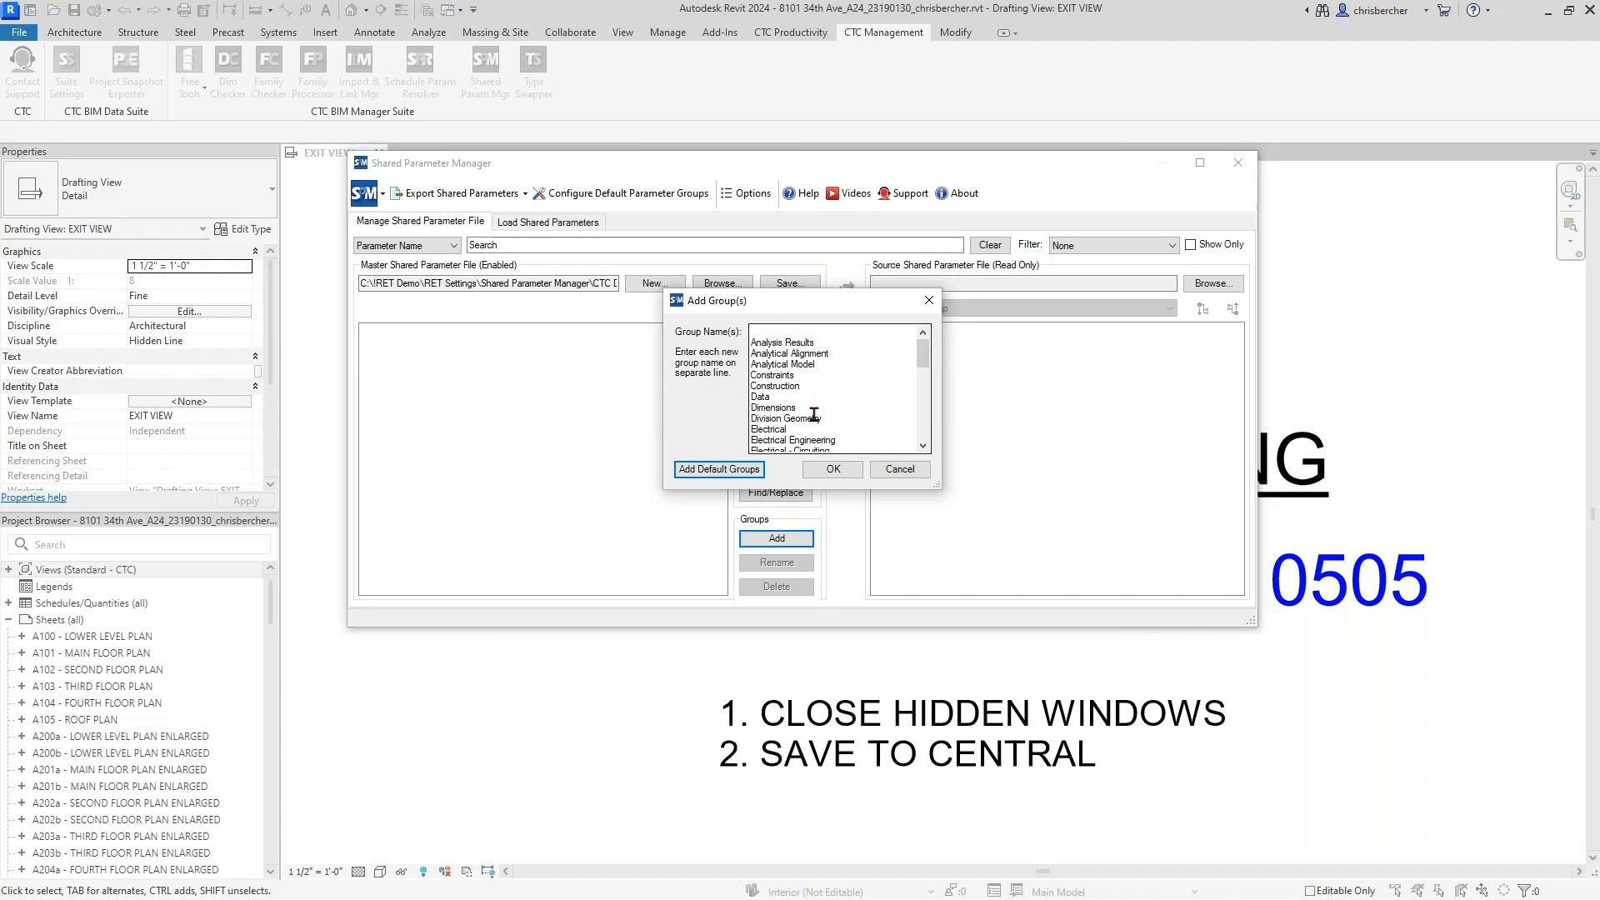
scroll(813, 414, "down", 2)
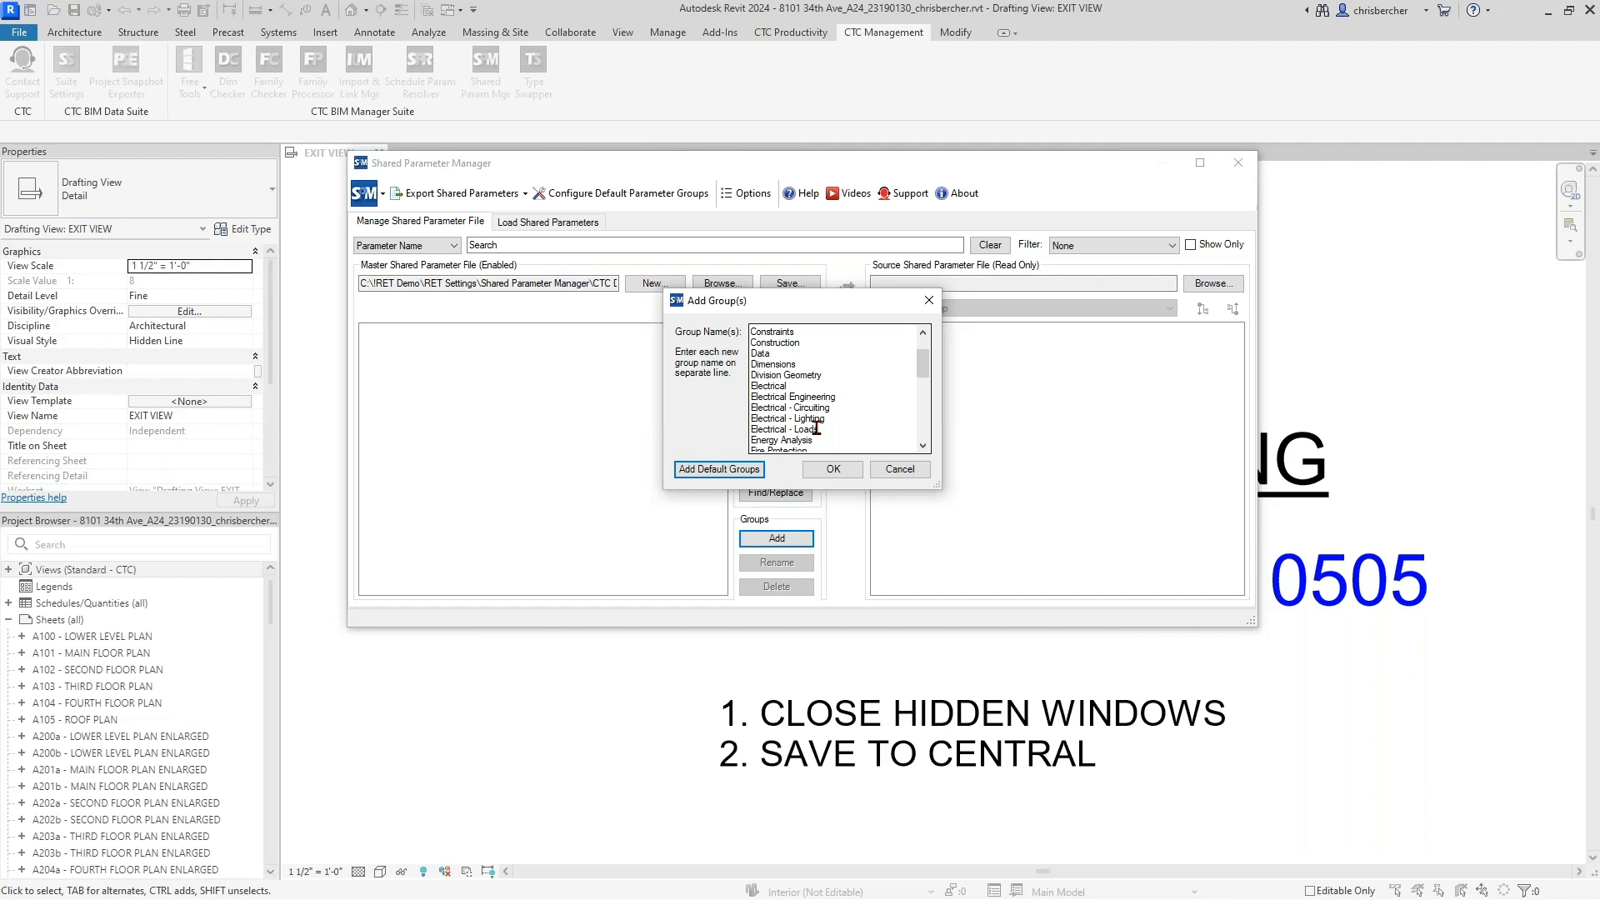
left_click(833, 469)
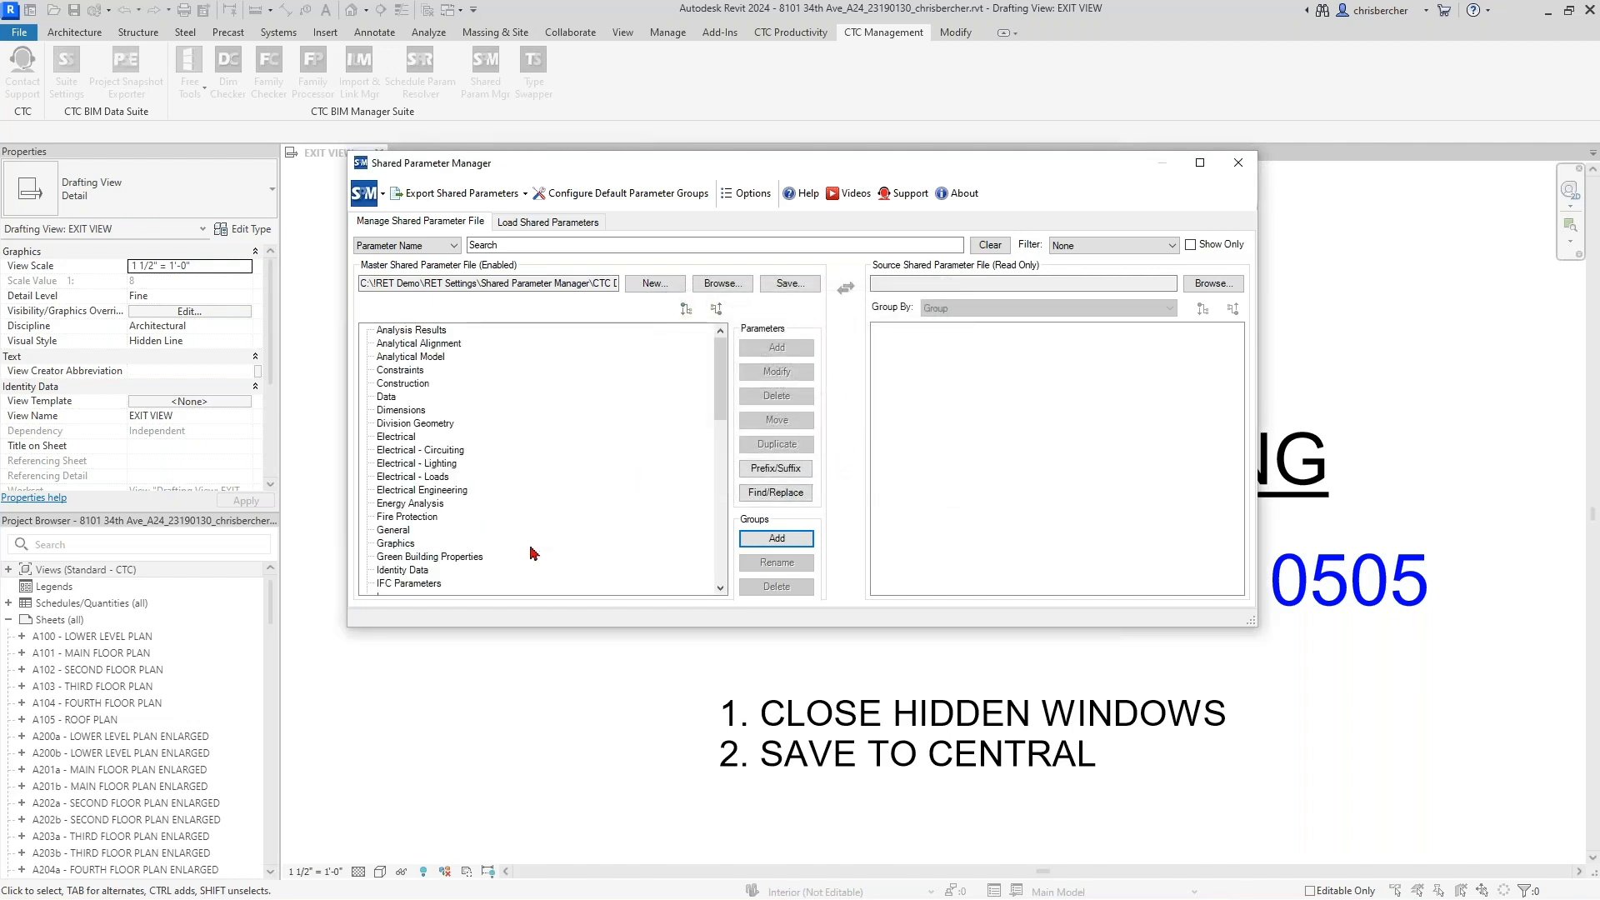
left_click(590, 516)
left_click_drag(721, 371, 702, 369)
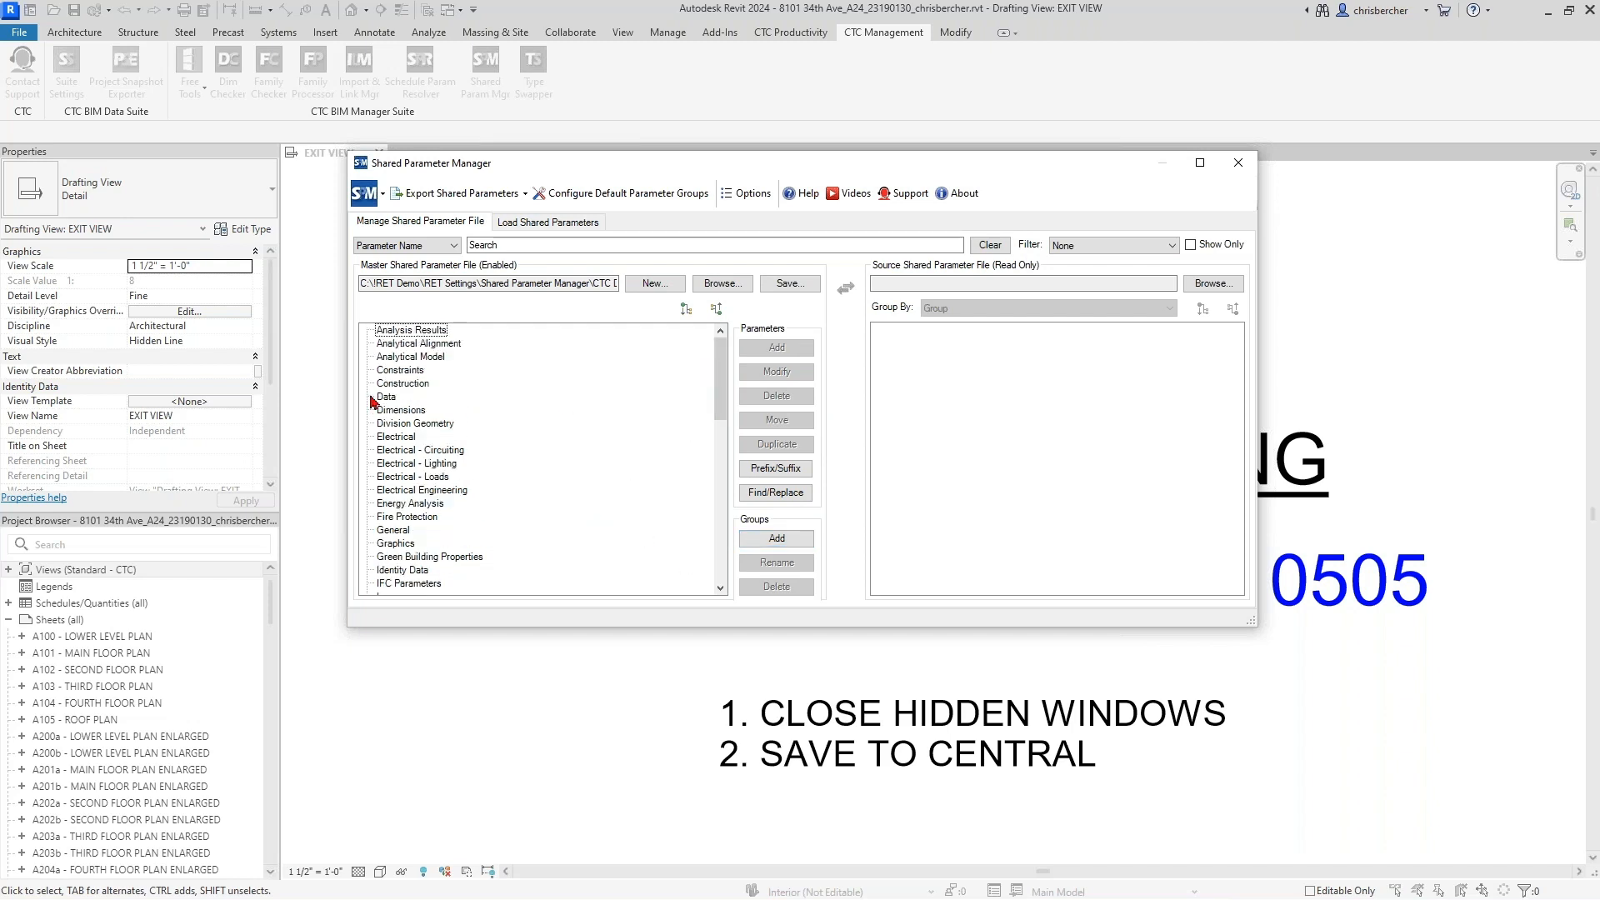
Step: Start new shared parameters in the Dimensions group with discipline Common and parameter type Length
left_click(409, 410)
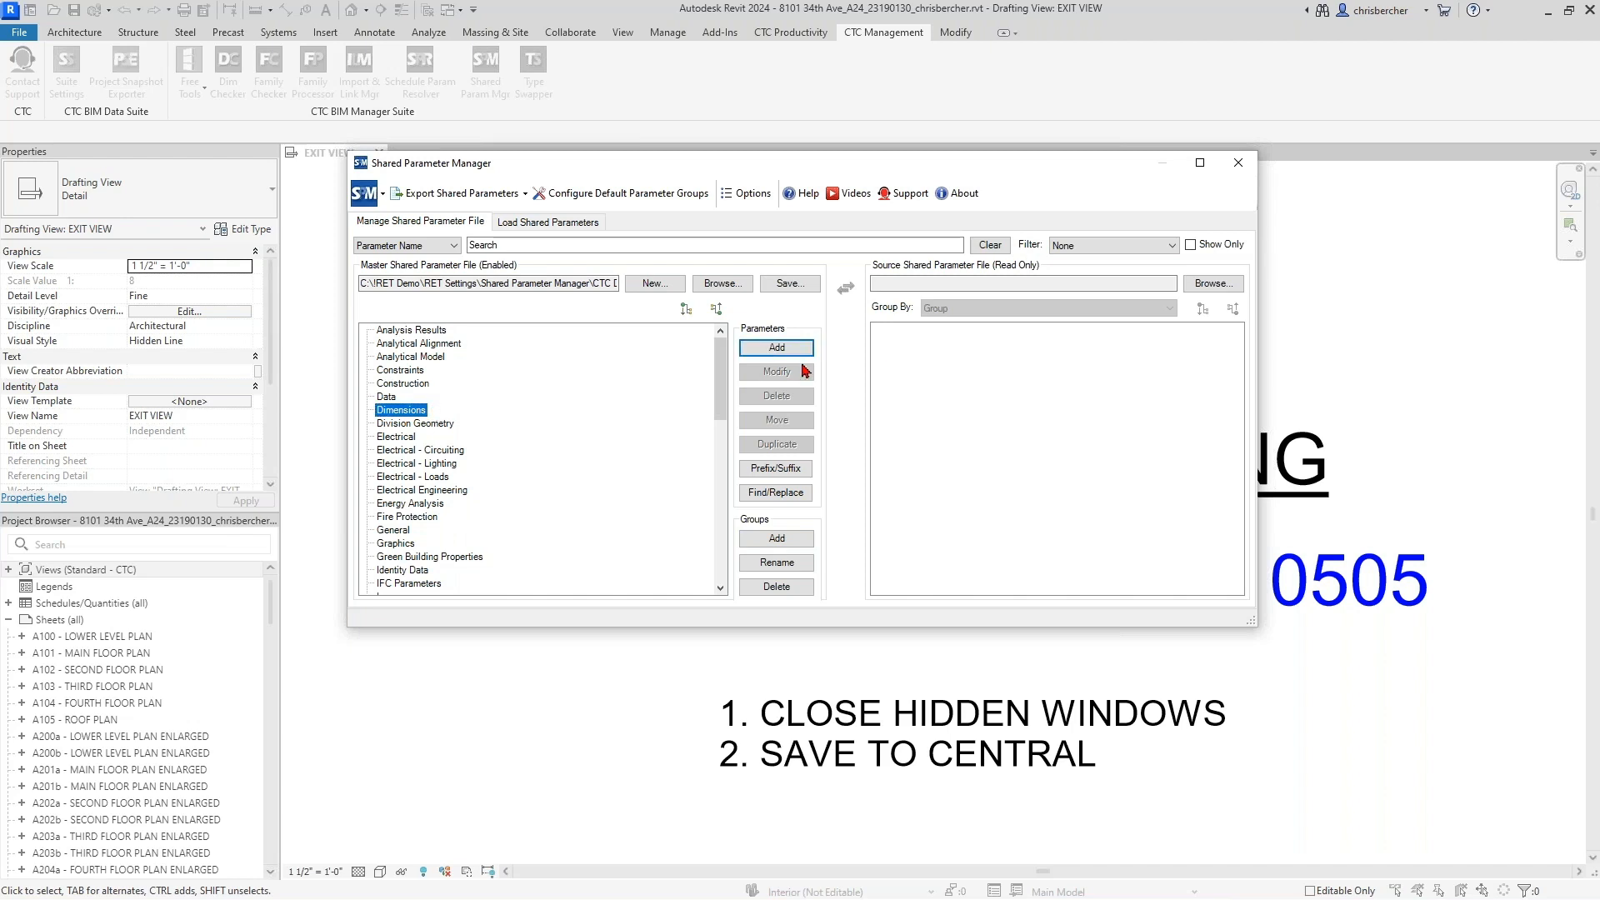
left_click(776, 347)
left_click_drag(784, 242, 768, 291)
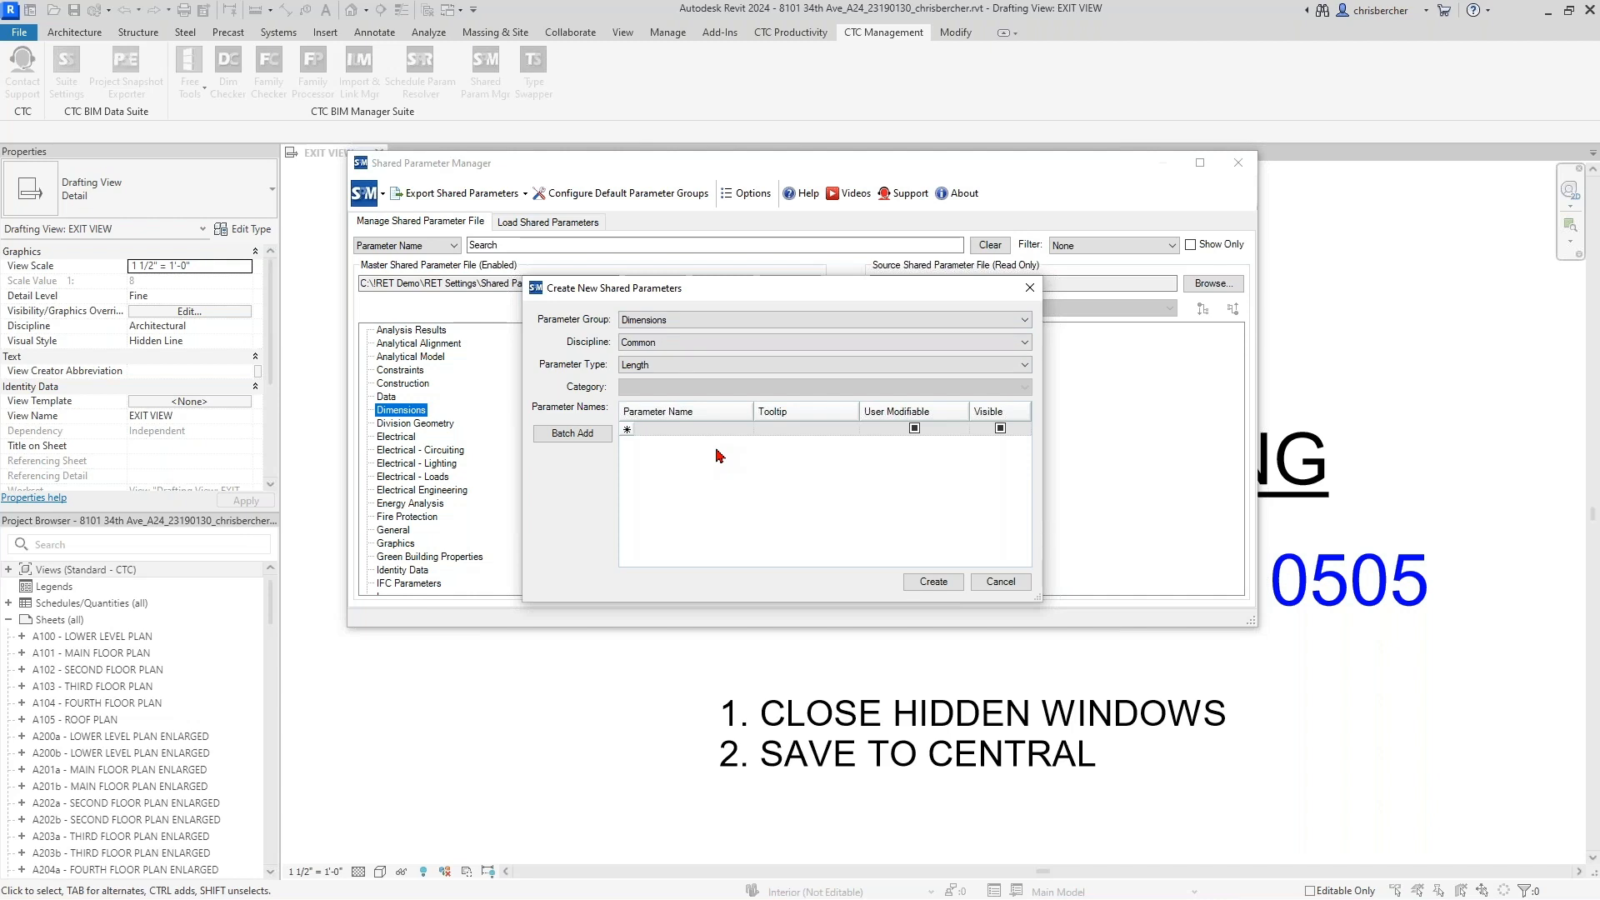
left_click(711, 342)
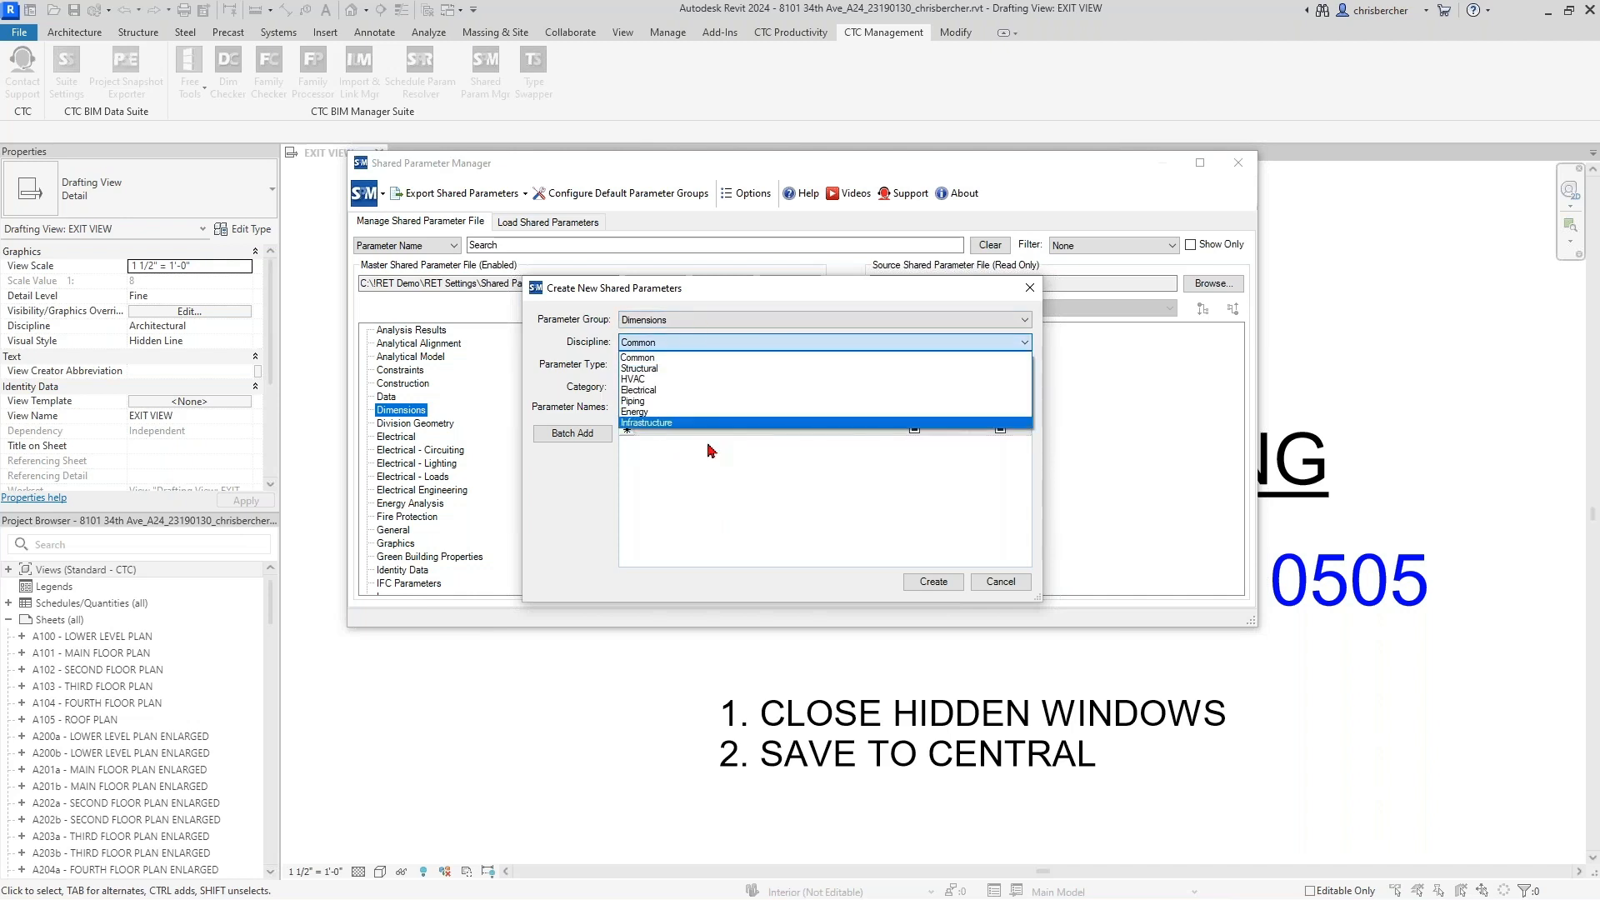
left_click(667, 547)
left_click(652, 365)
left_click(651, 445)
left_click(638, 435)
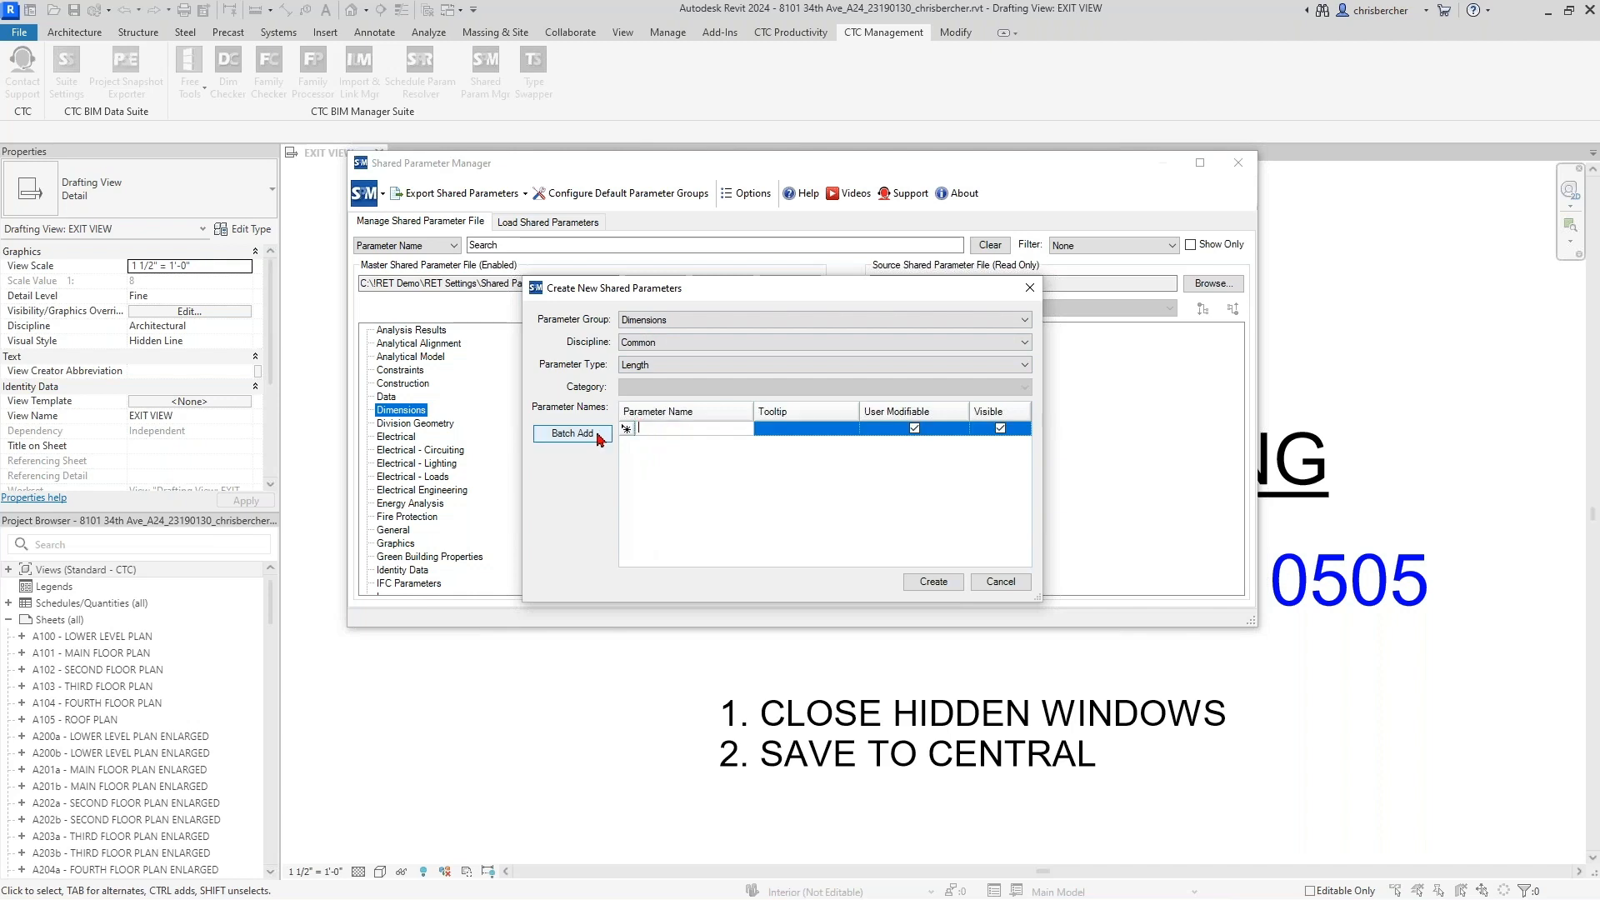
Step: Batch-add the parameter names Product Width, Product Length, Product Depth and Product Height
left_click(573, 433)
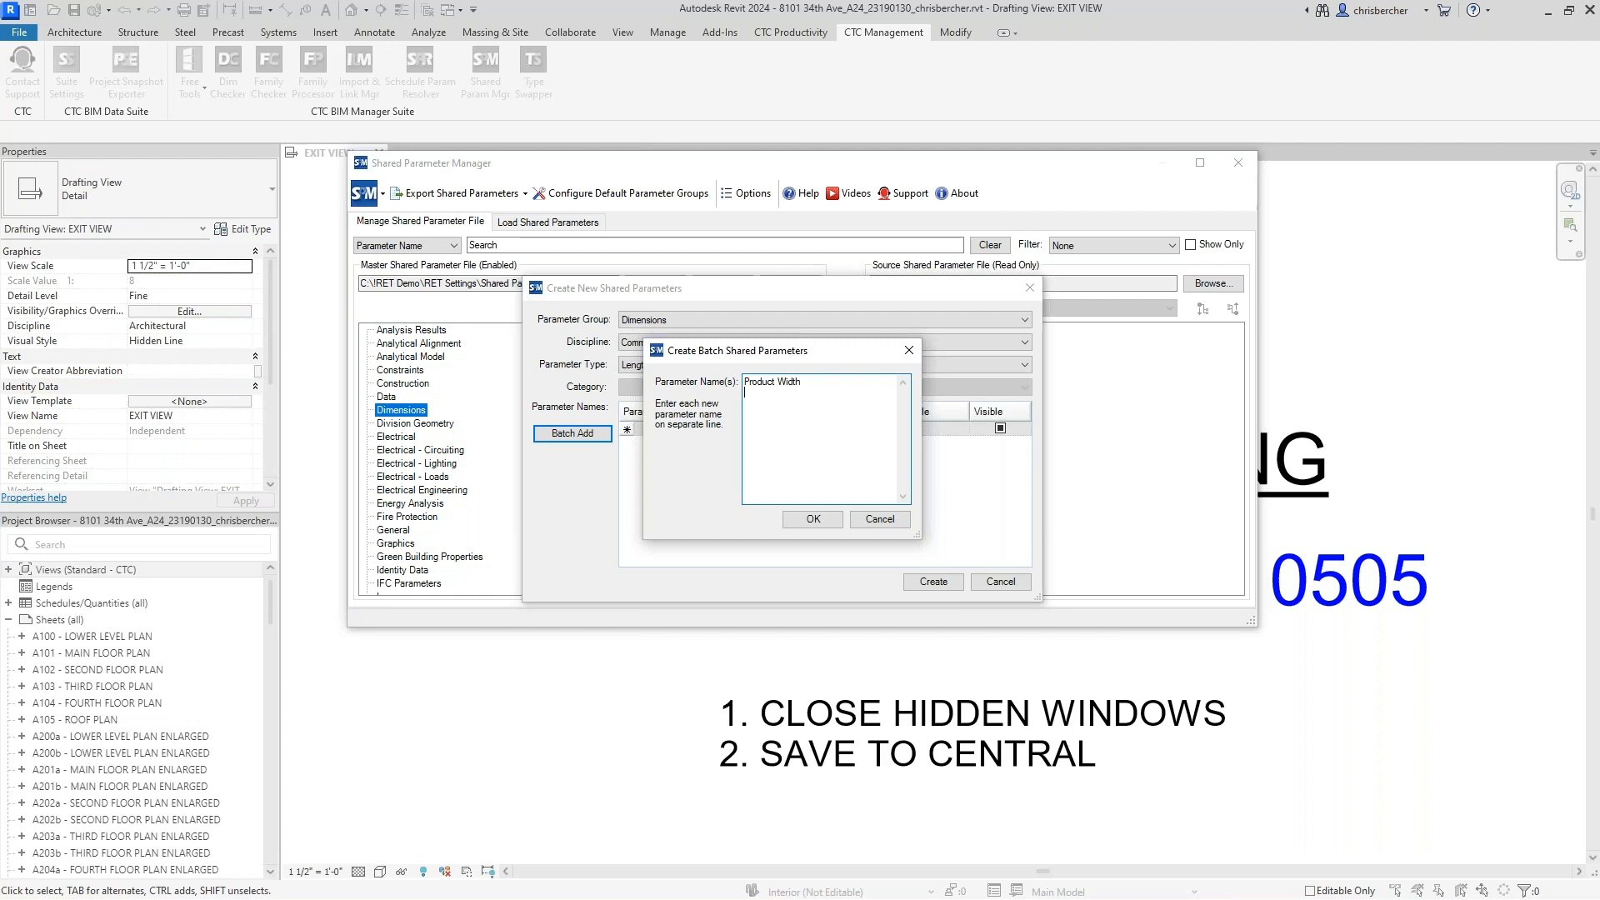
type("ength")
left_click(820, 519)
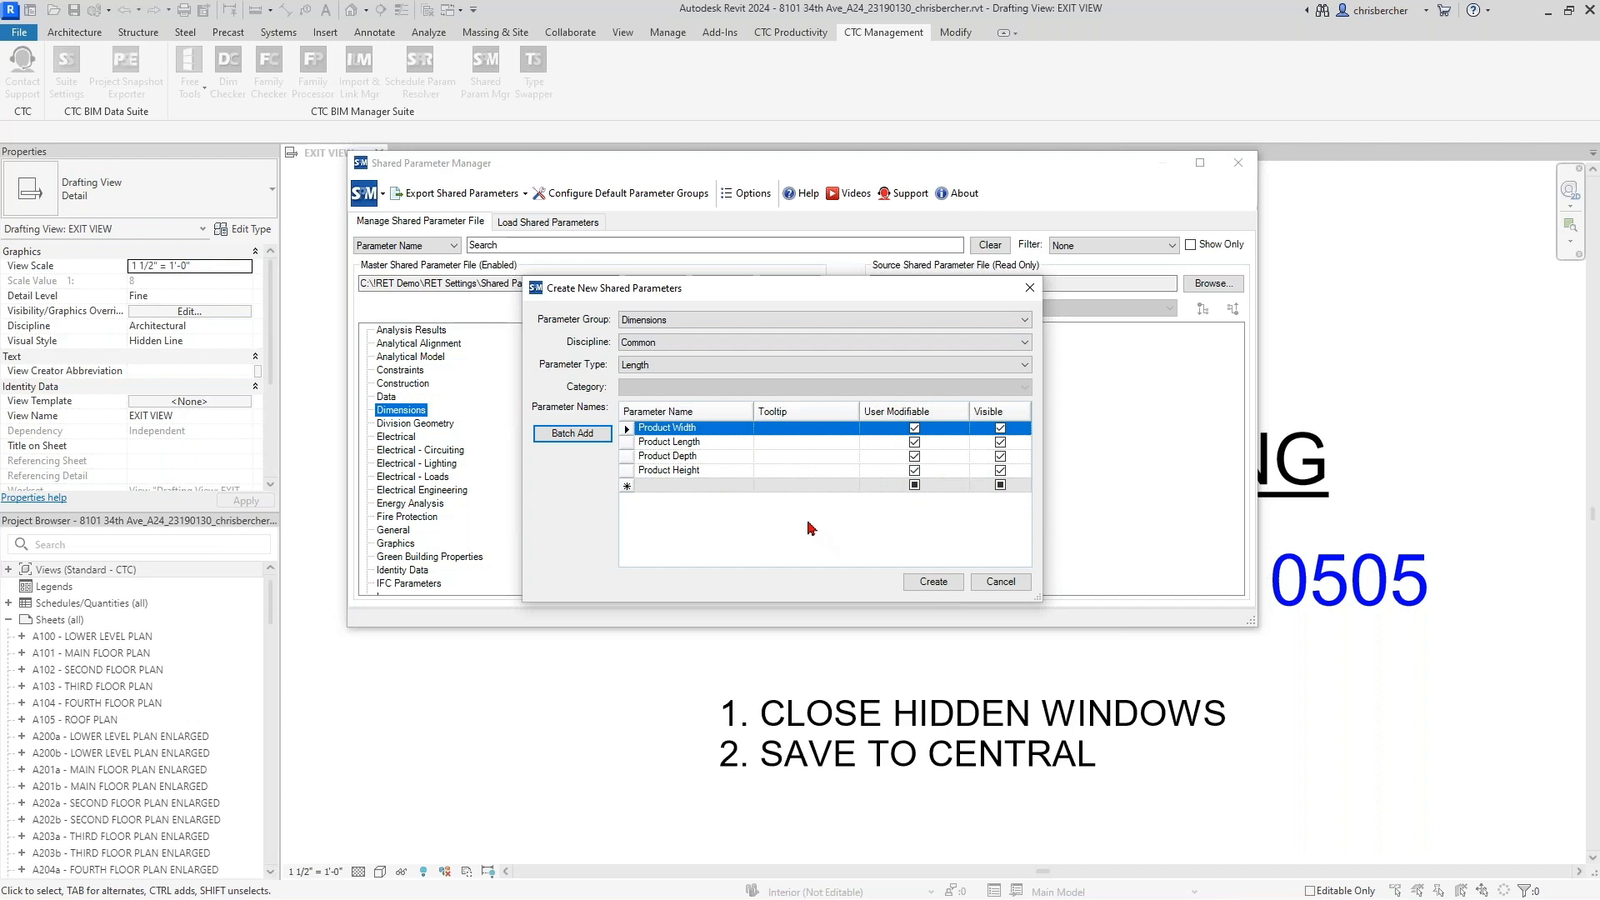
Step: Check the available parameter types and groups, then create the four product parameters as Length in the Dimensions group
left_click(707, 367)
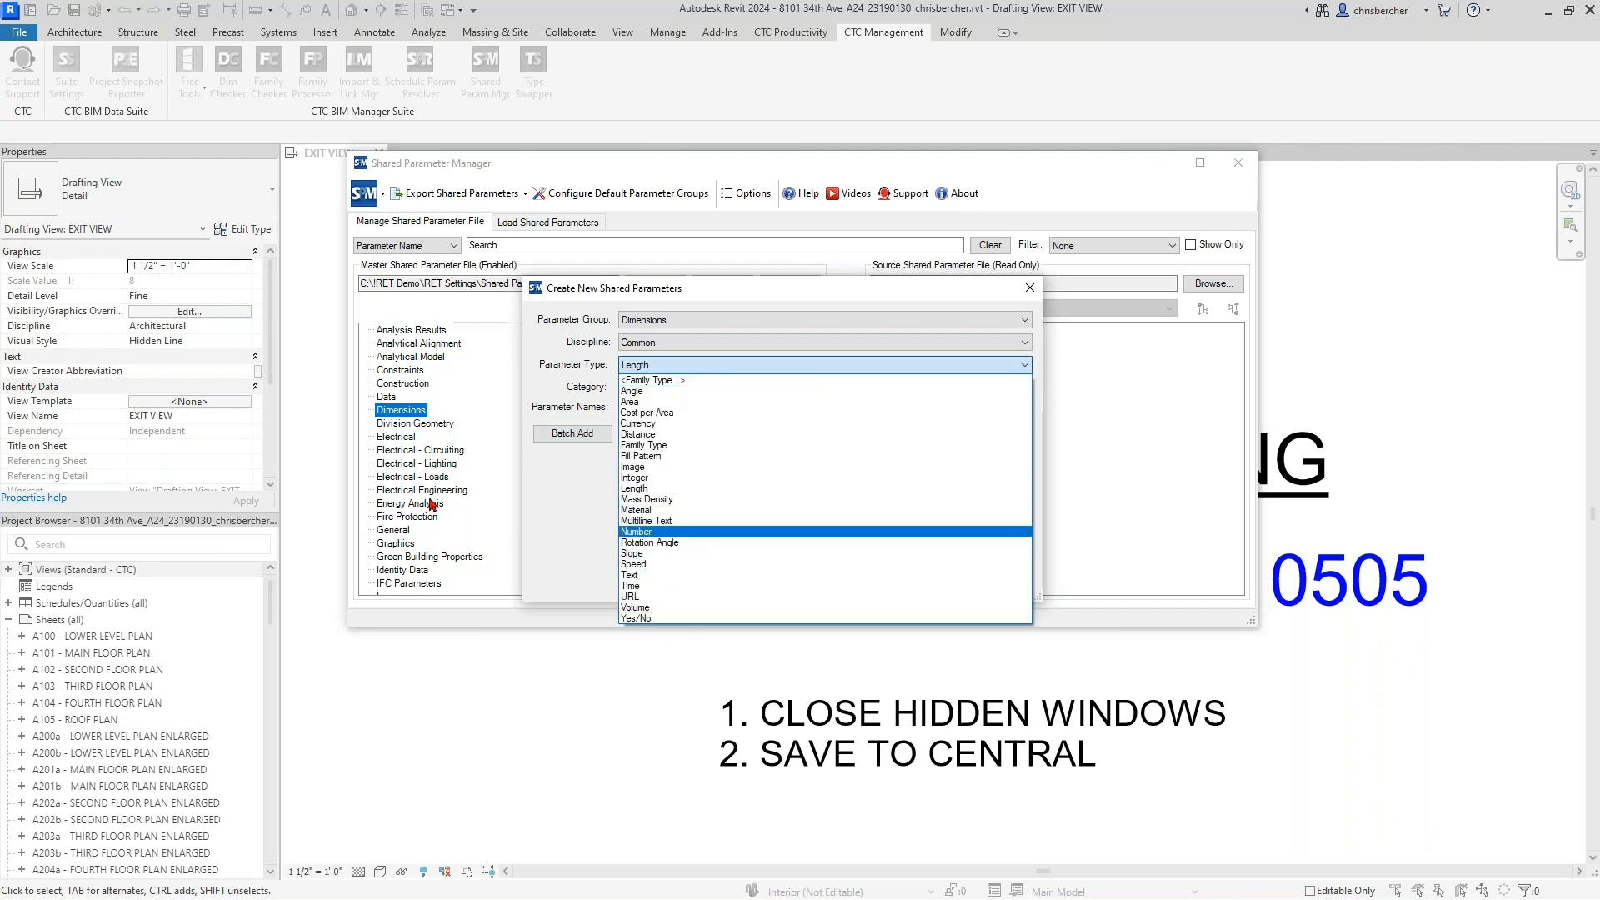
left_click(542, 483)
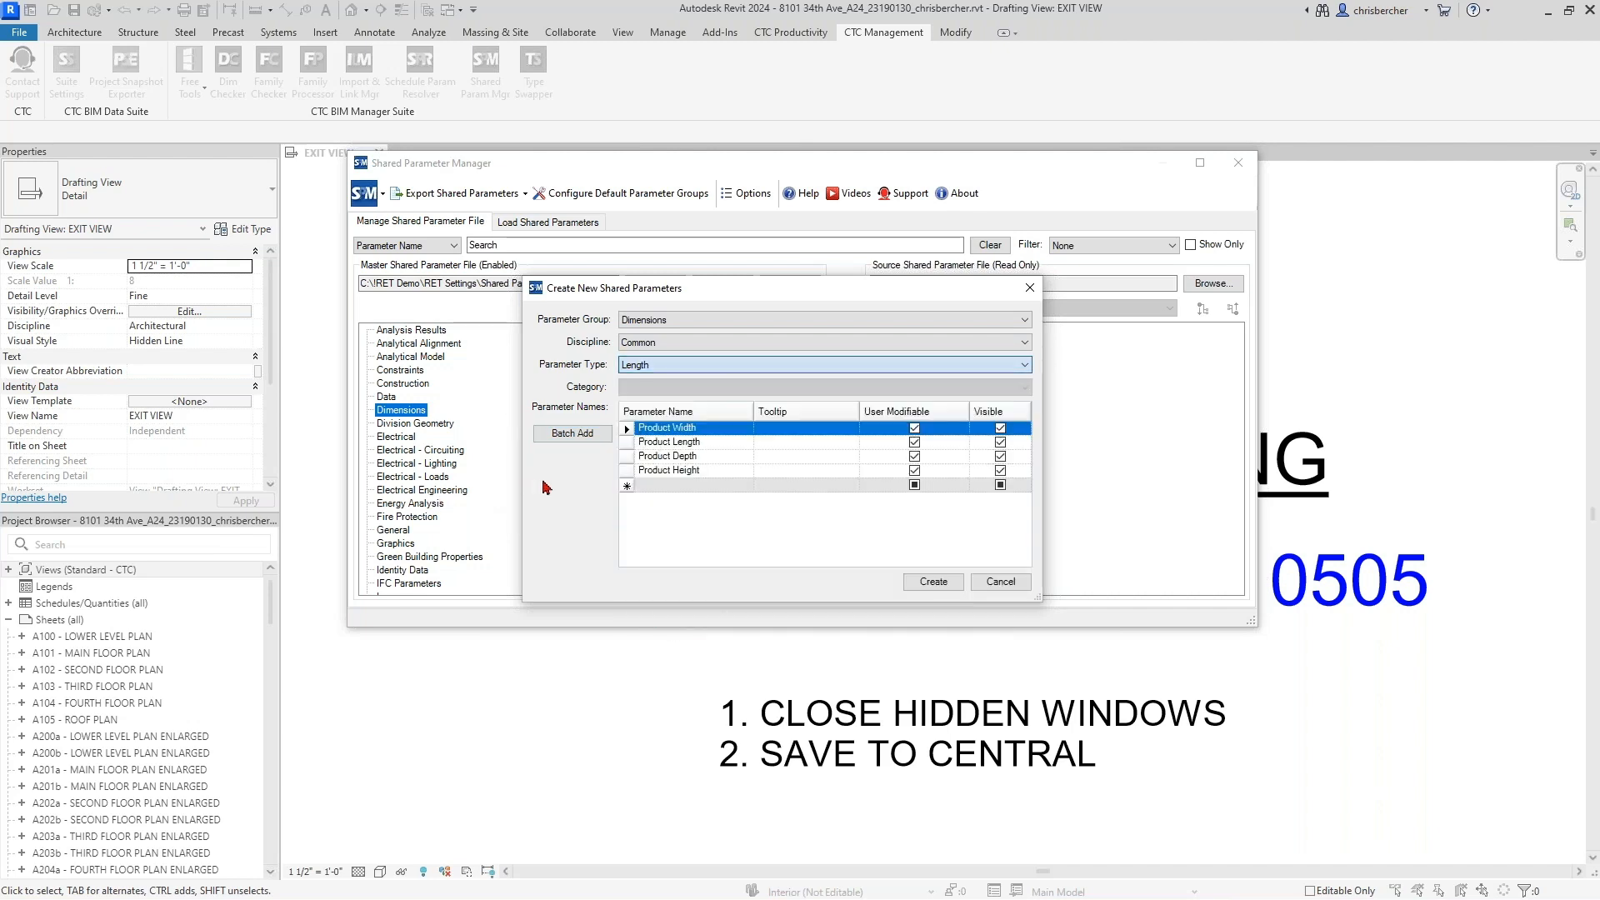
left_click(662, 350)
left_click(704, 319)
left_click(725, 319)
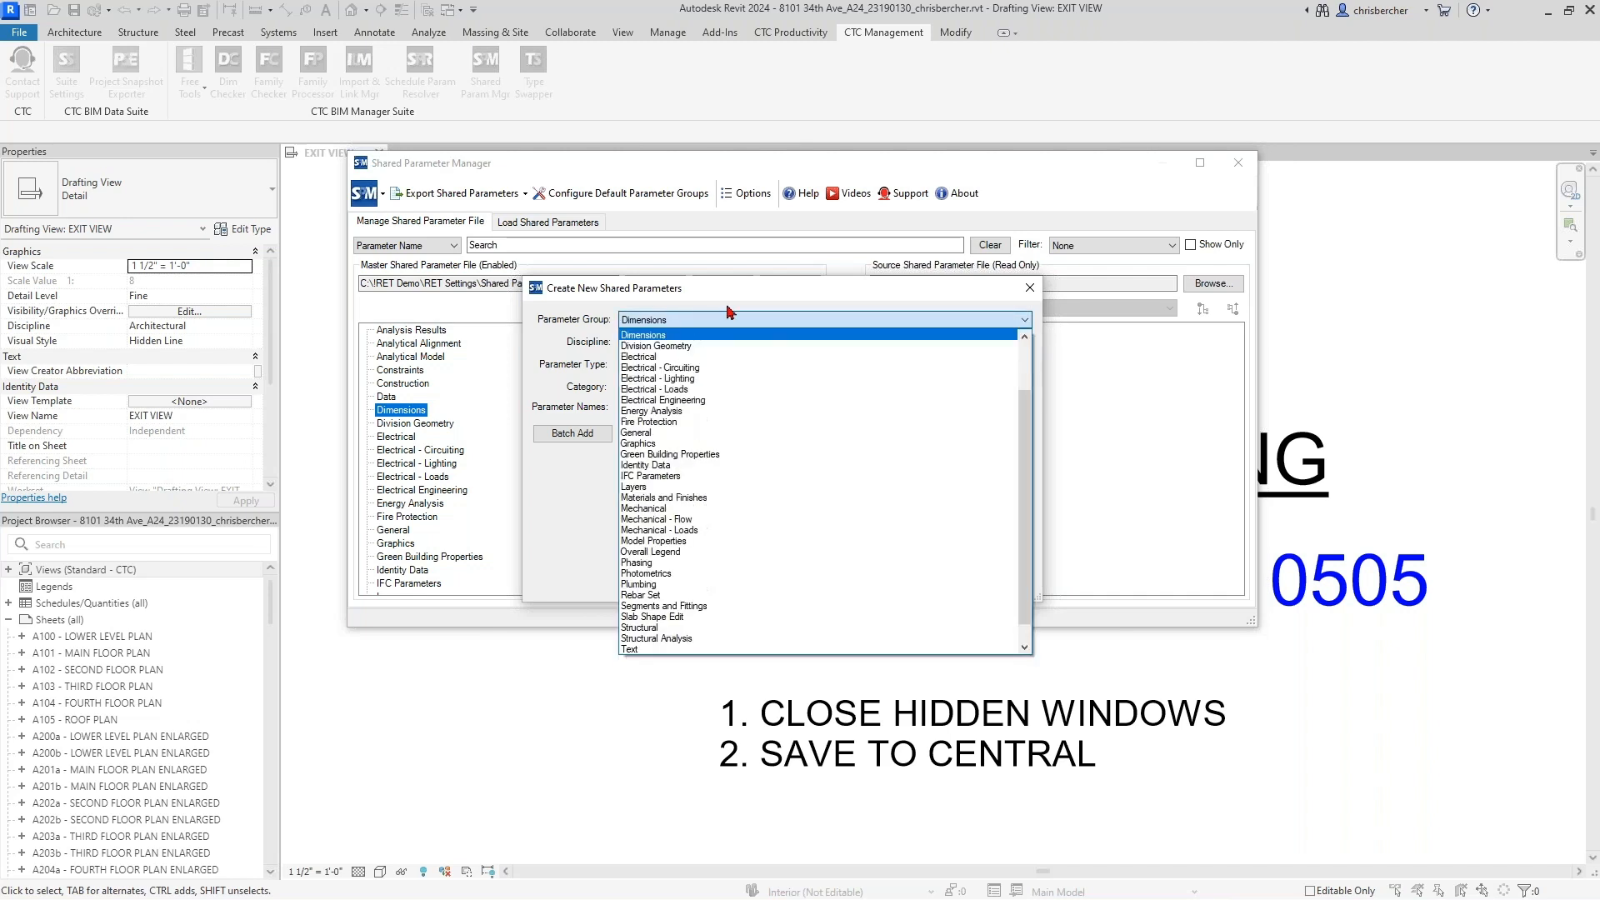
left_click(778, 320)
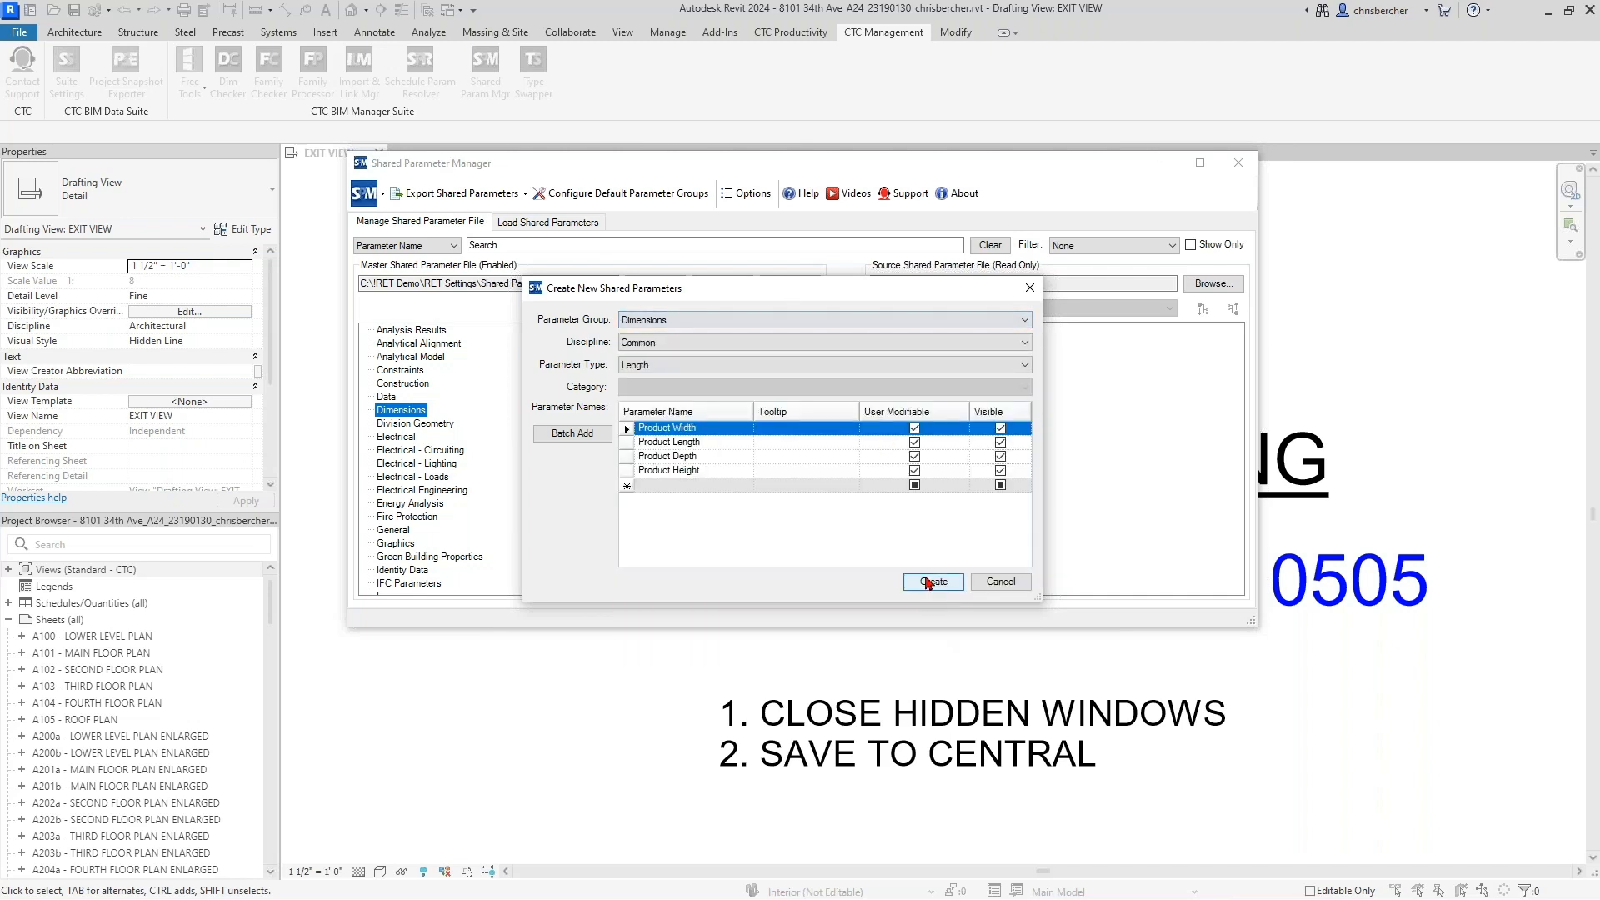
left_click(930, 581)
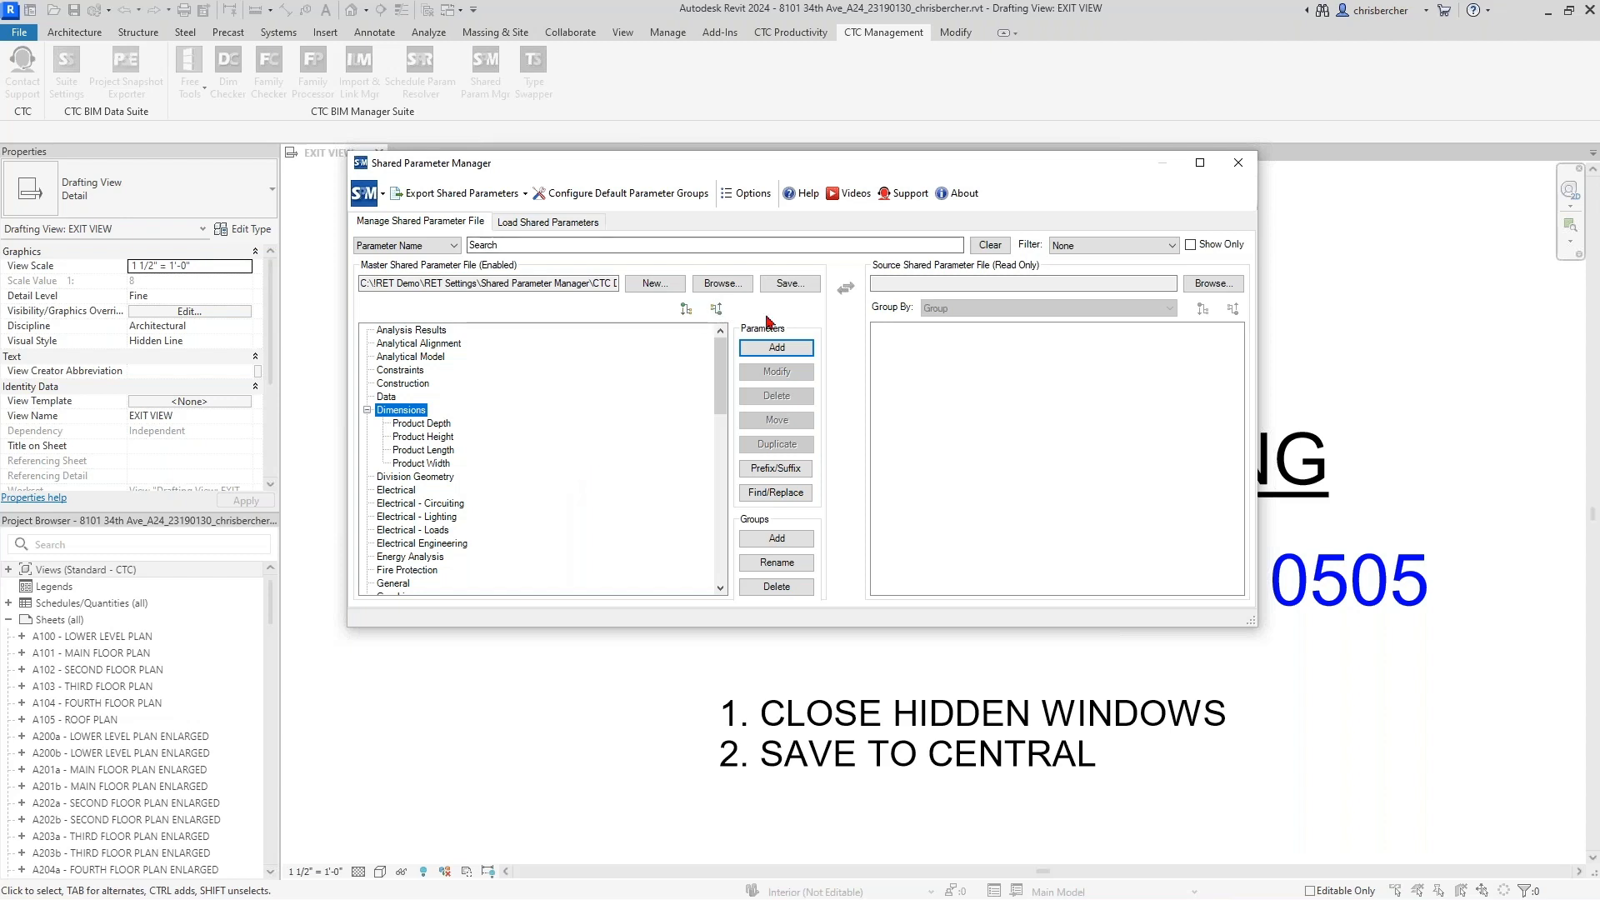
Step: Delete the Analytical Alignment group from the master shared parameter file
mouse_move(724, 391)
left_mouse_down()
mouse_move(708, 447)
mouse_move(720, 385)
left_mouse_up()
left_click(425, 344)
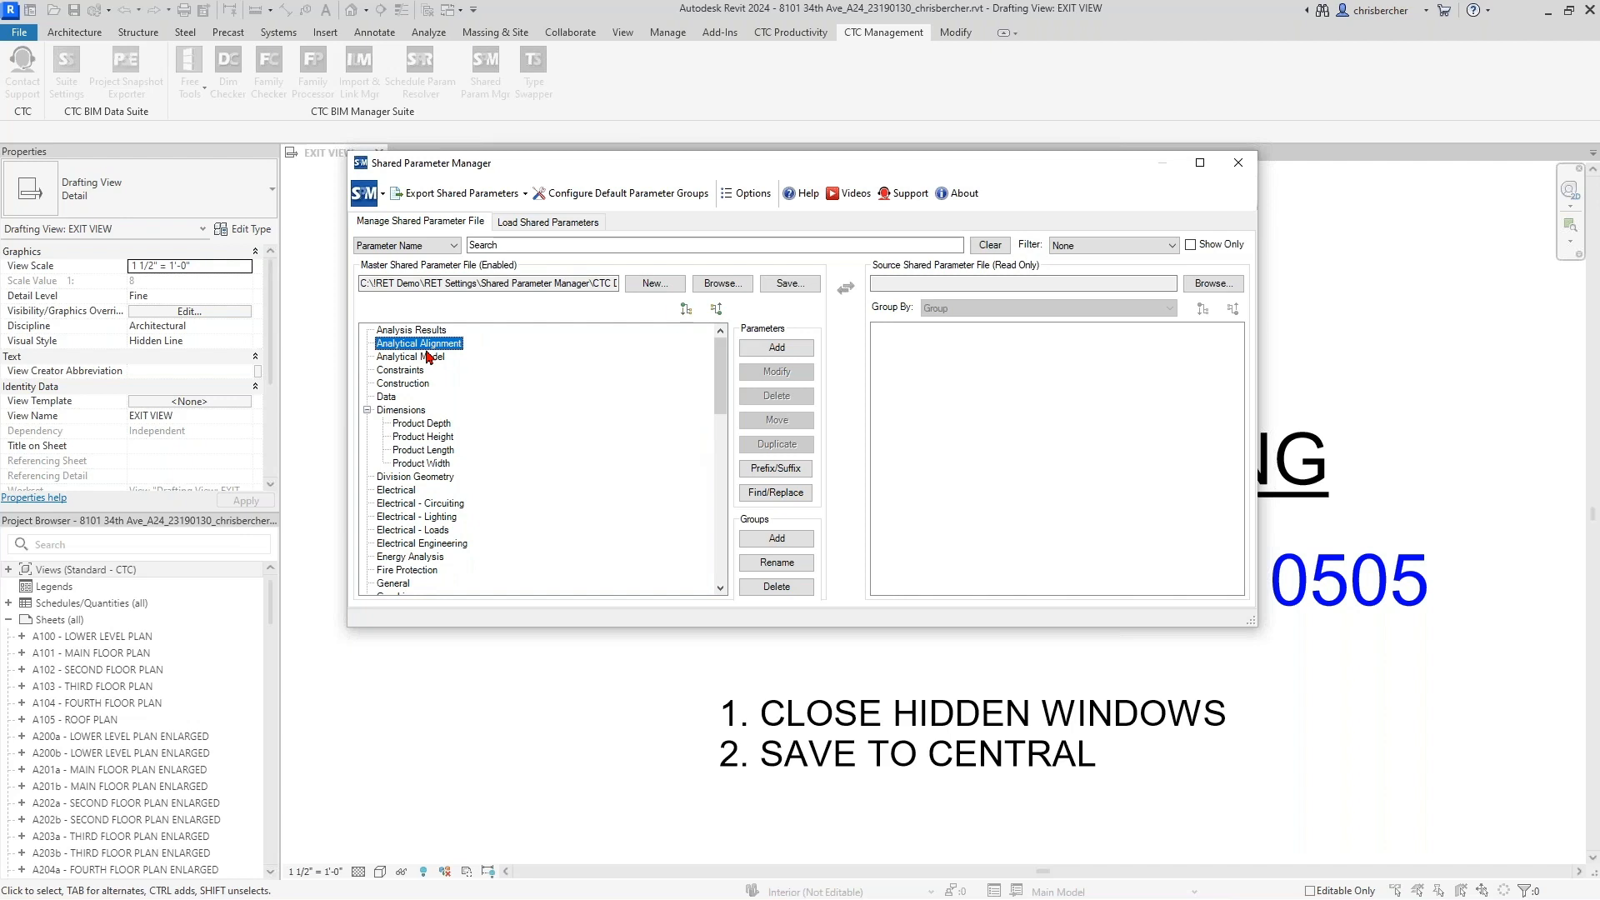
left_click(768, 589)
left_click(825, 435)
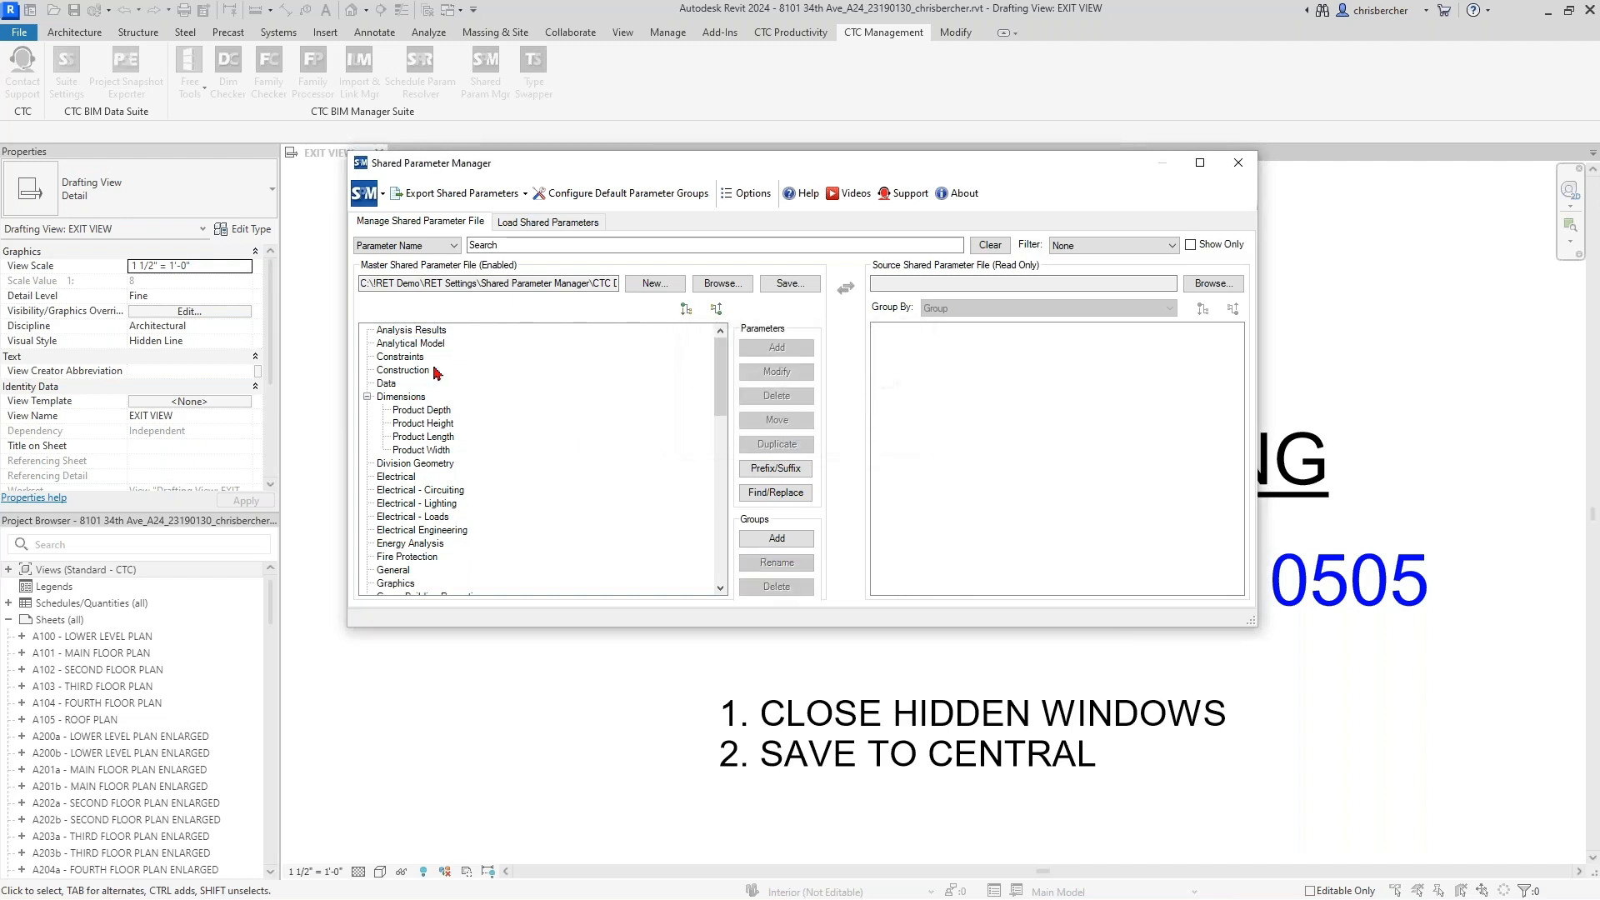
Step: Delete the Analysis Results and Analytical Model groups together from the master file
left_click(411, 343)
left_click(411, 330, "ctrl")
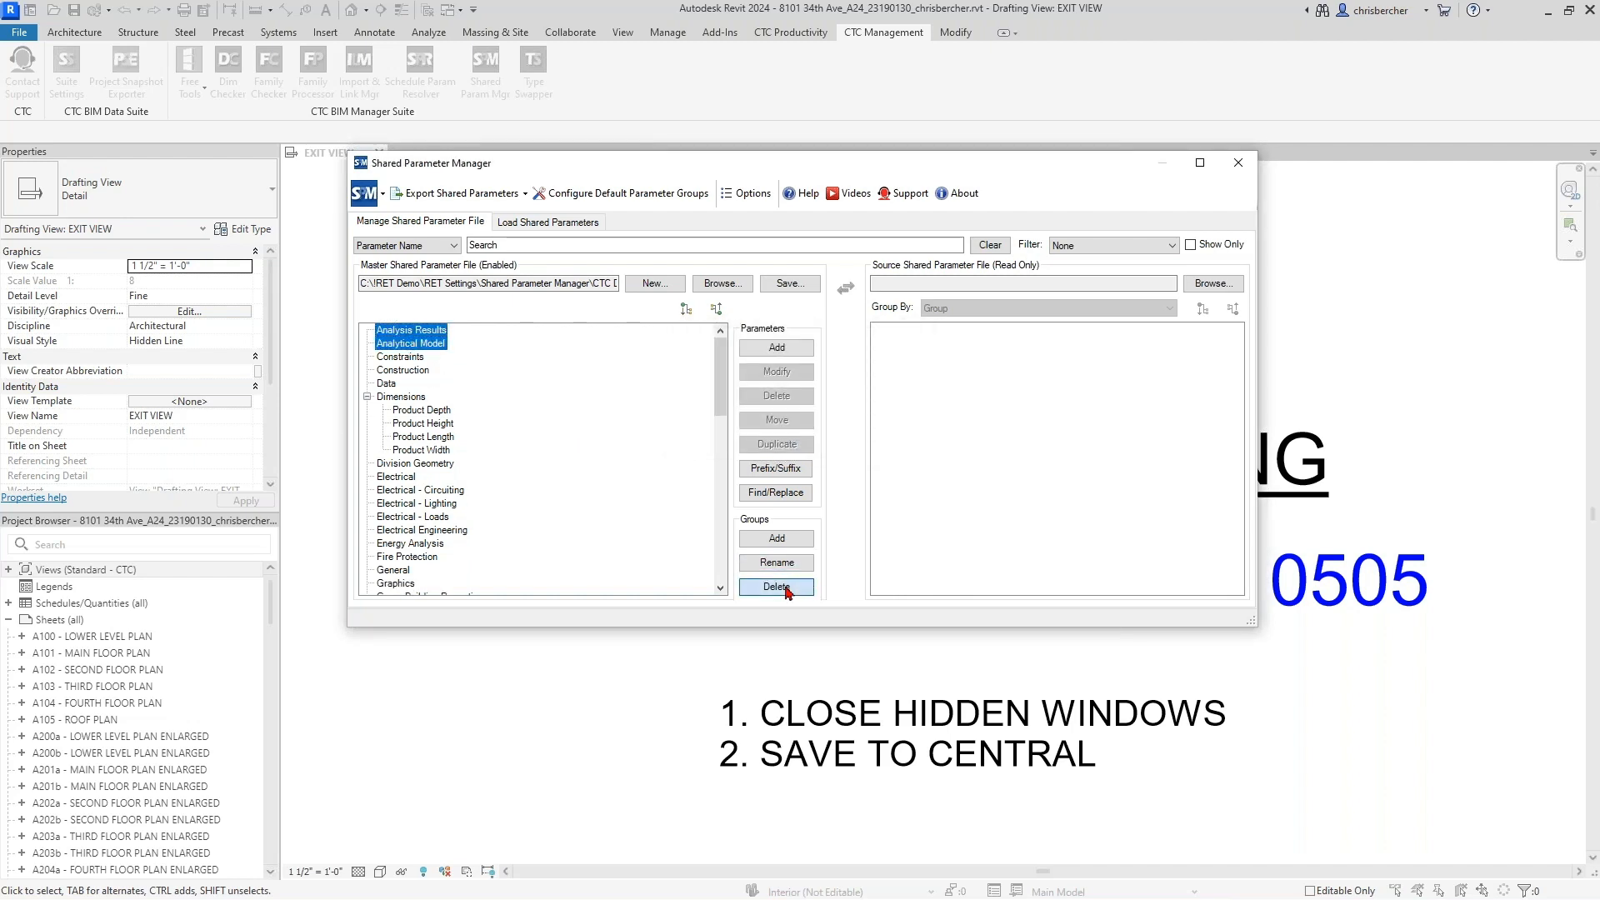
left_click(777, 587)
left_click(806, 436)
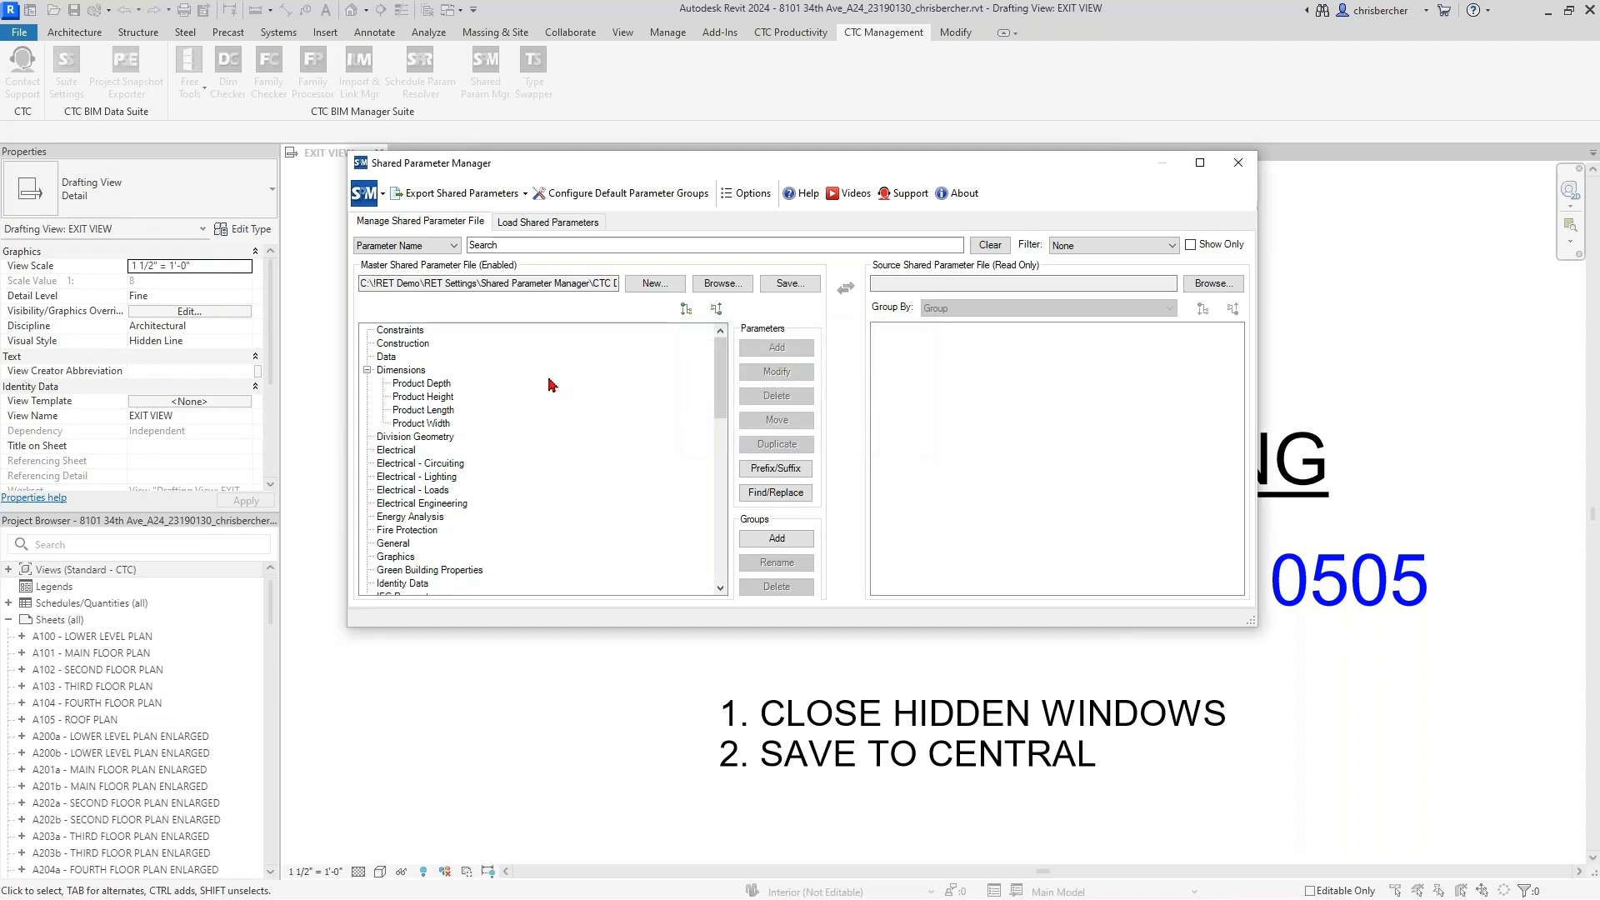
Step: Save the CTC Demo master shared parameter file and close the Shared Parameter Manager
left_click(802, 285)
left_click(897, 458)
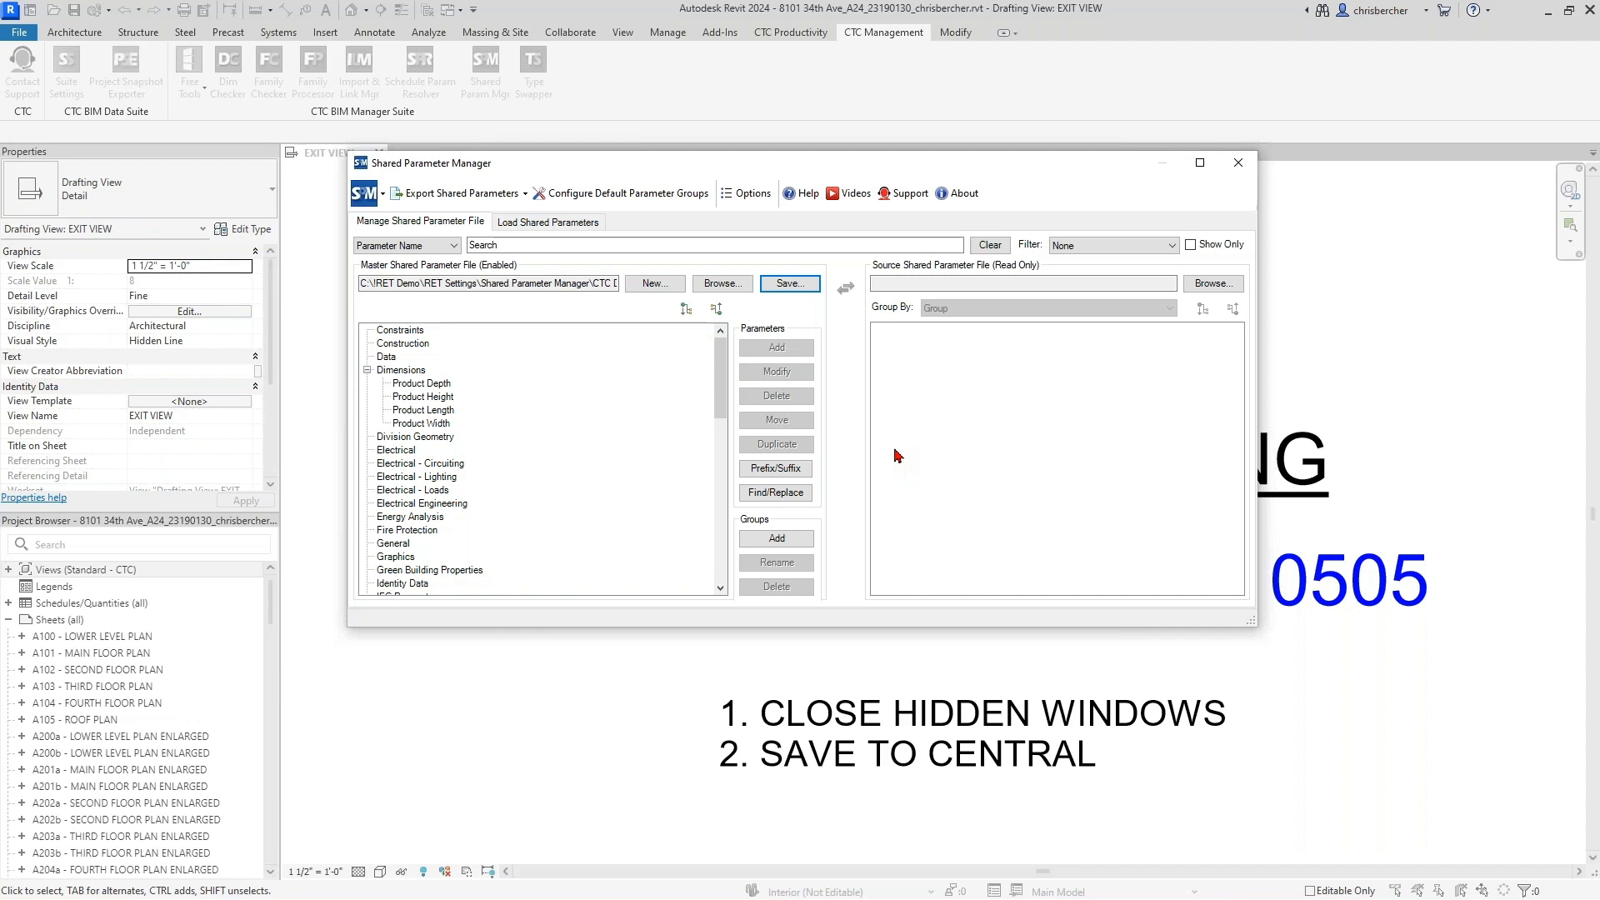
left_click(411, 384)
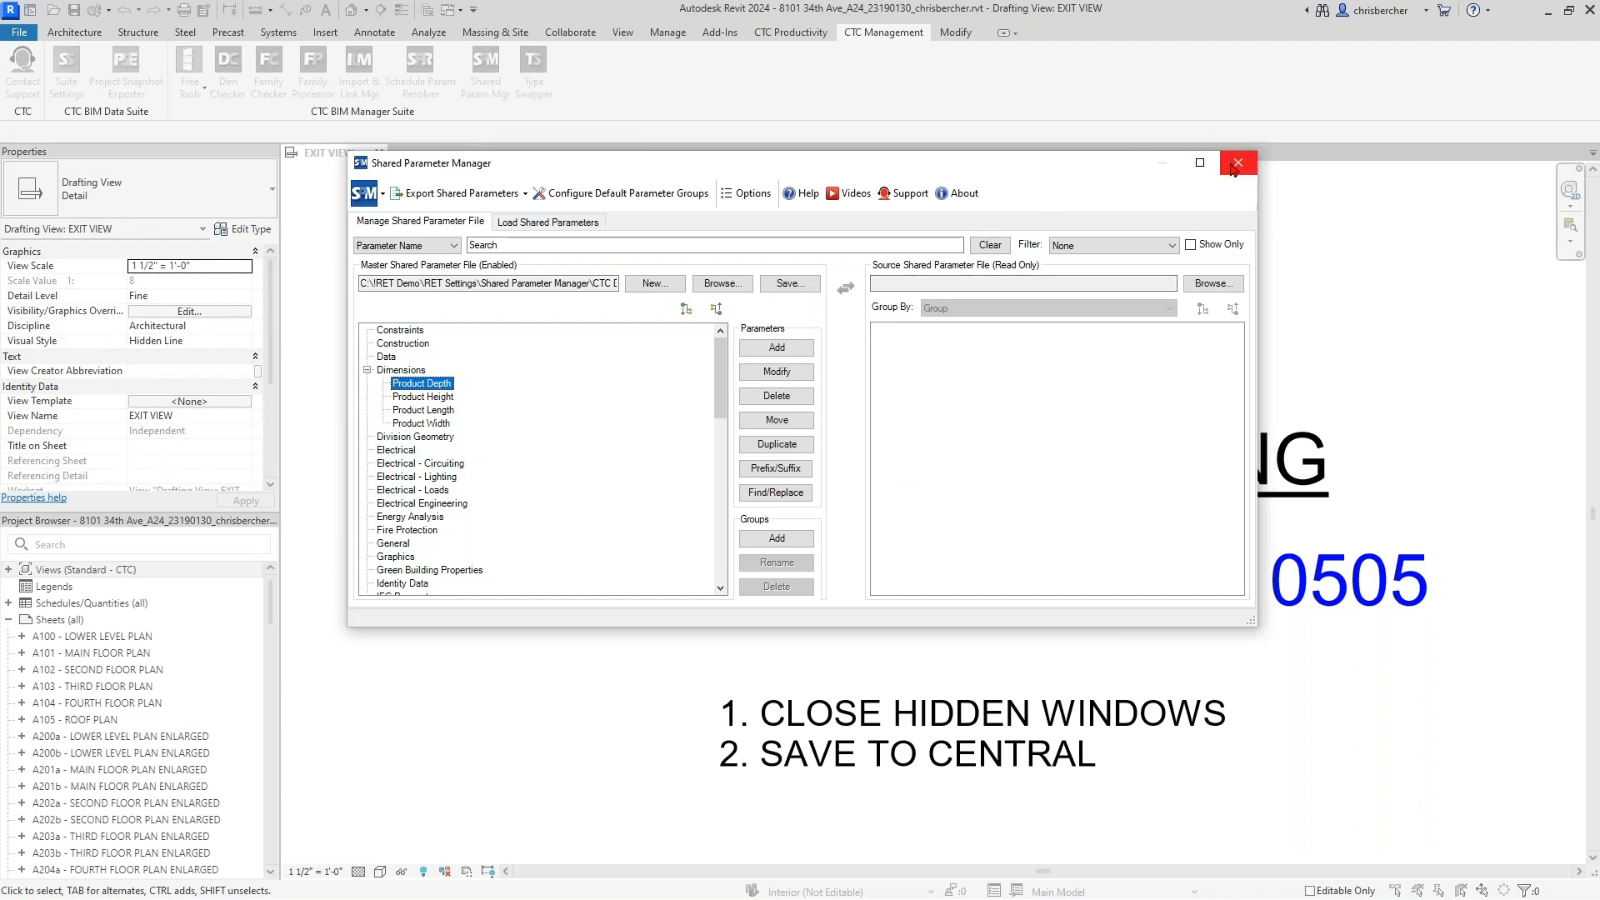
key("Escape")
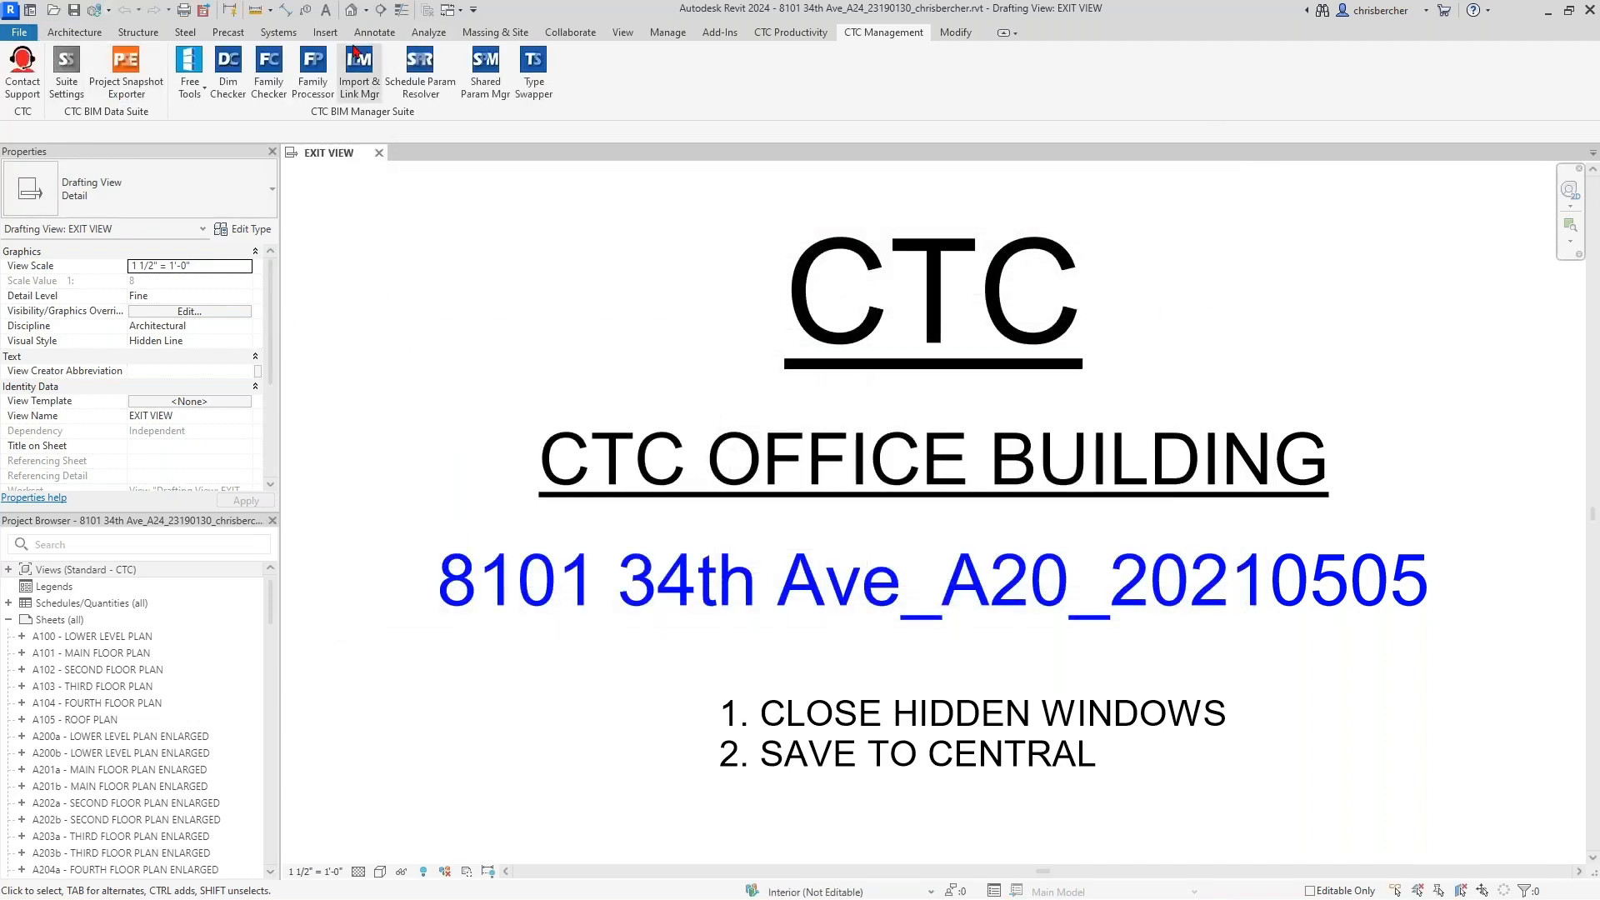
left_click(23, 34)
left_click(81, 103)
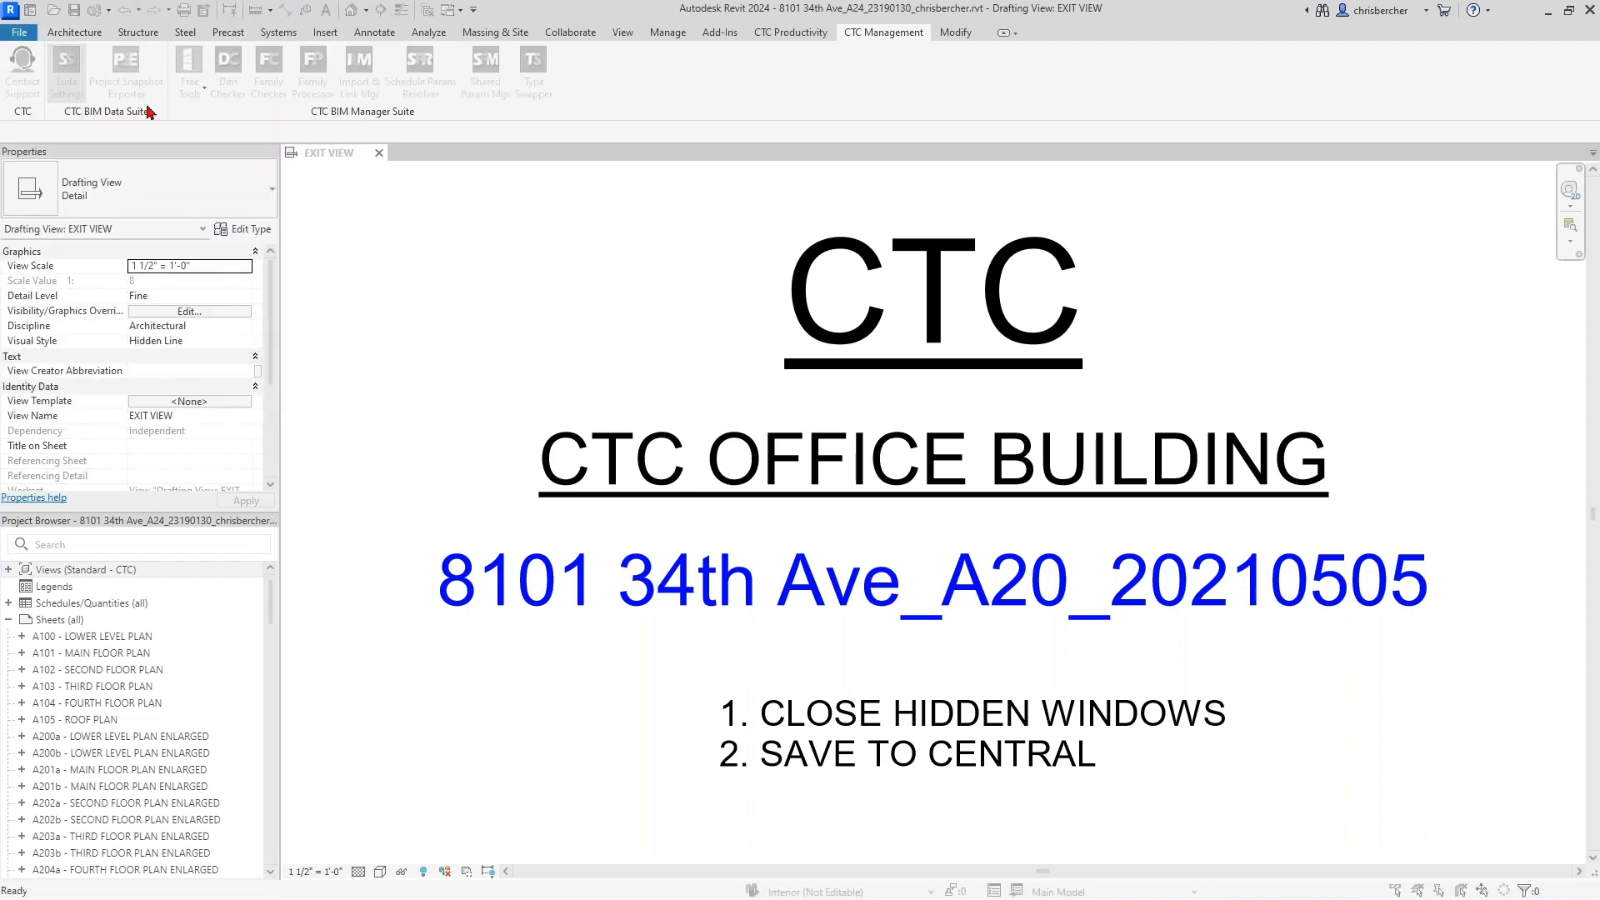
key("Escape")
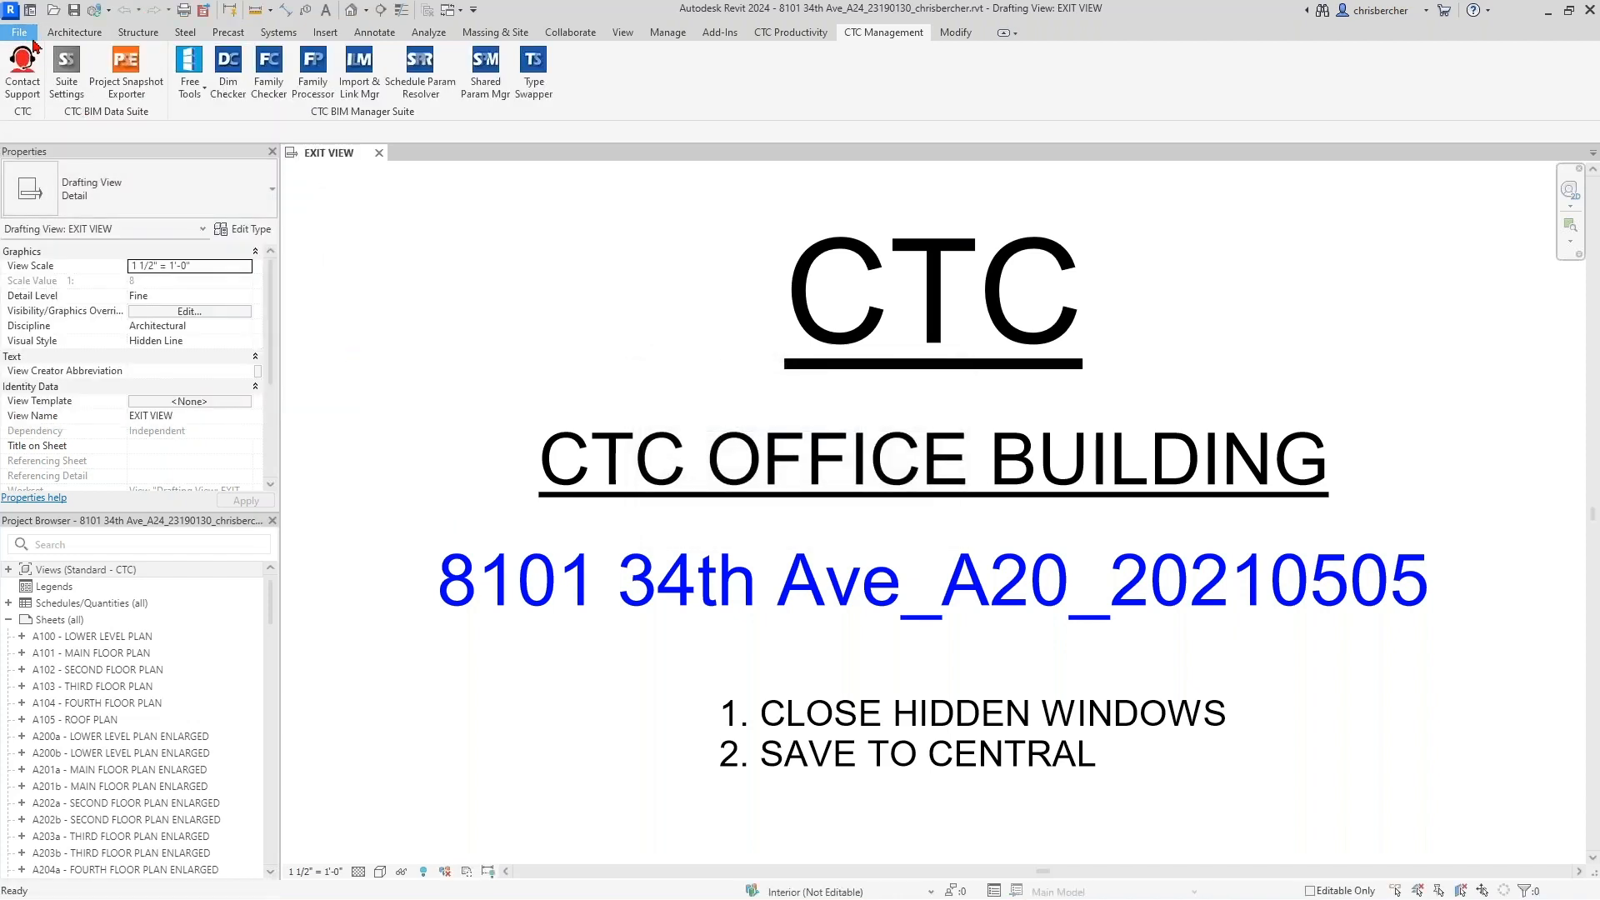
Step: Create a new family from the English-Imperial Generic Model template
left_click(19, 32)
mouse_move(110, 100)
left_click(200, 144)
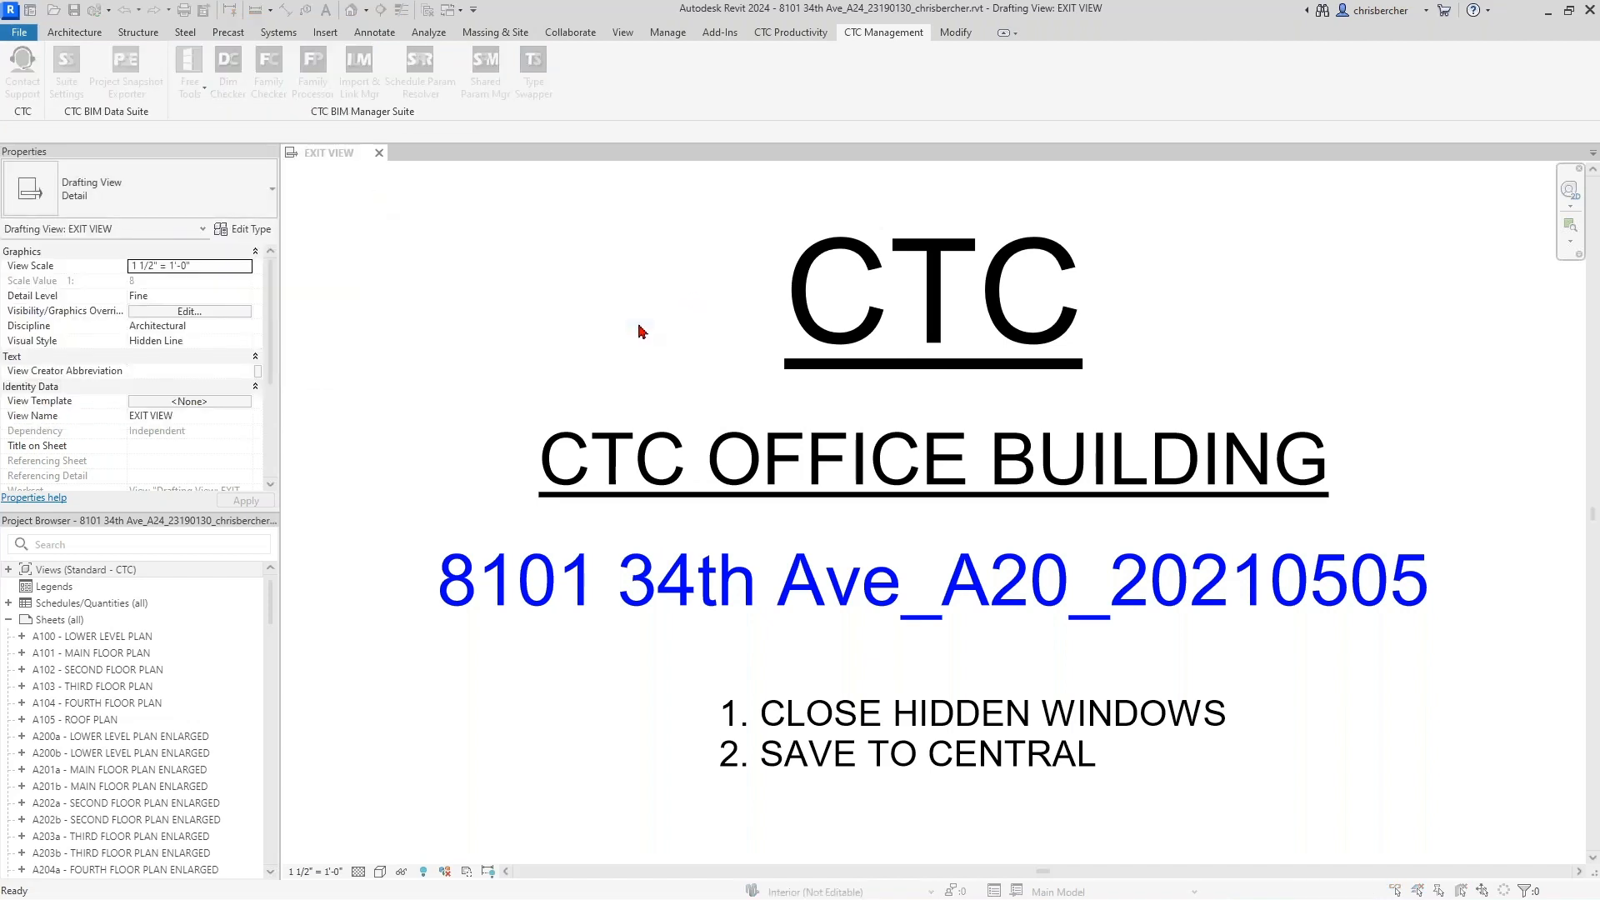
scroll(560, 375, "down", 5)
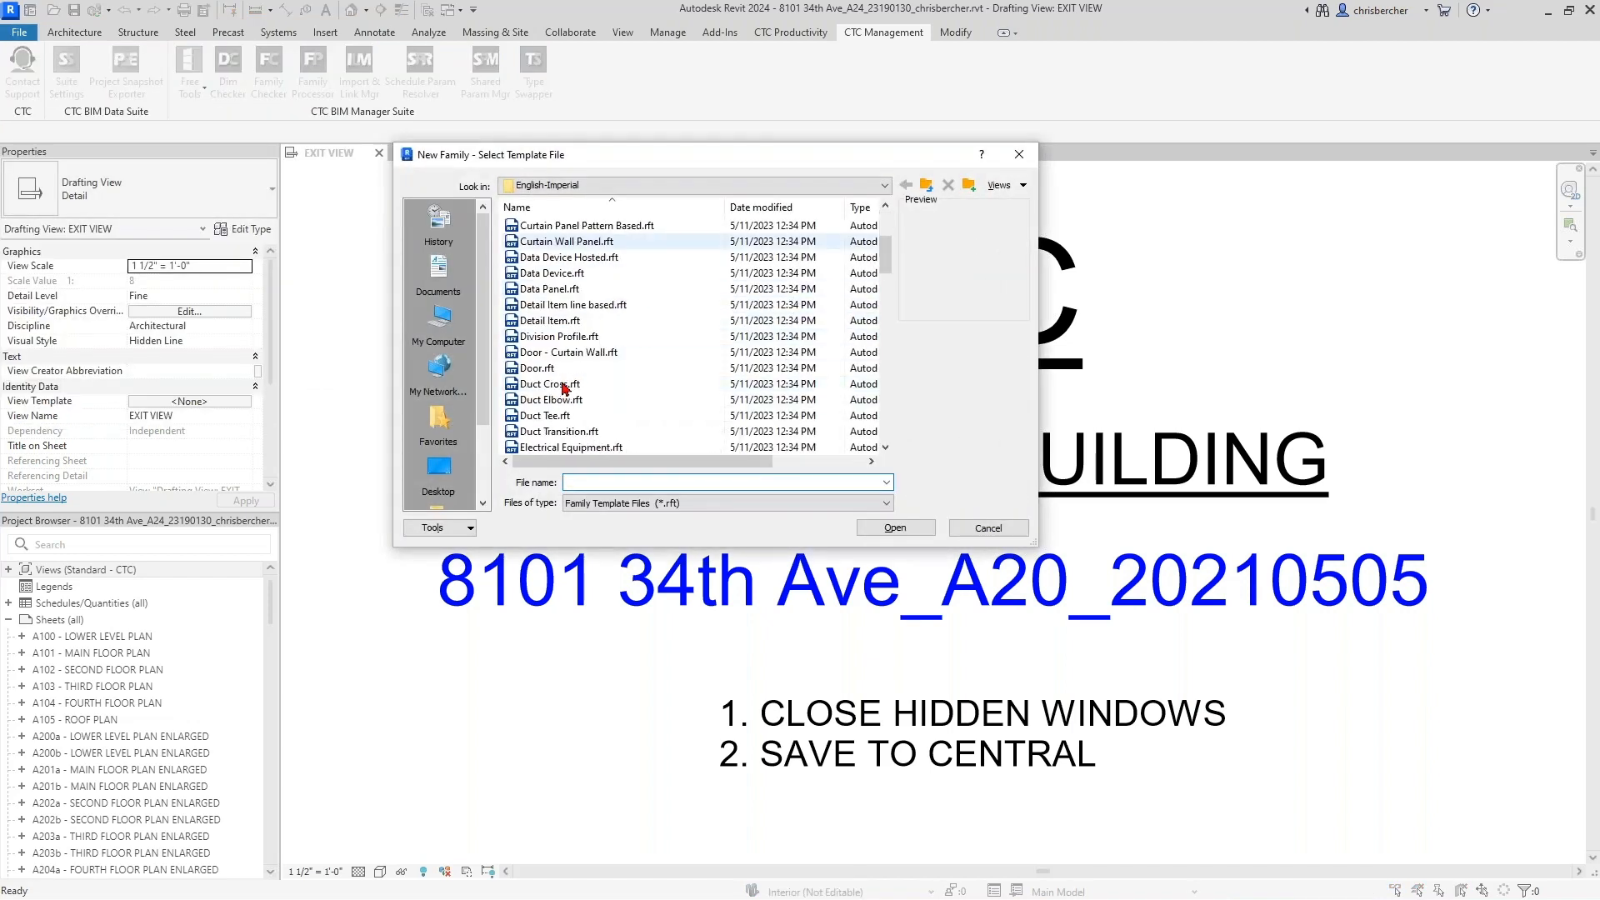
scroll(567, 413, "down", 4)
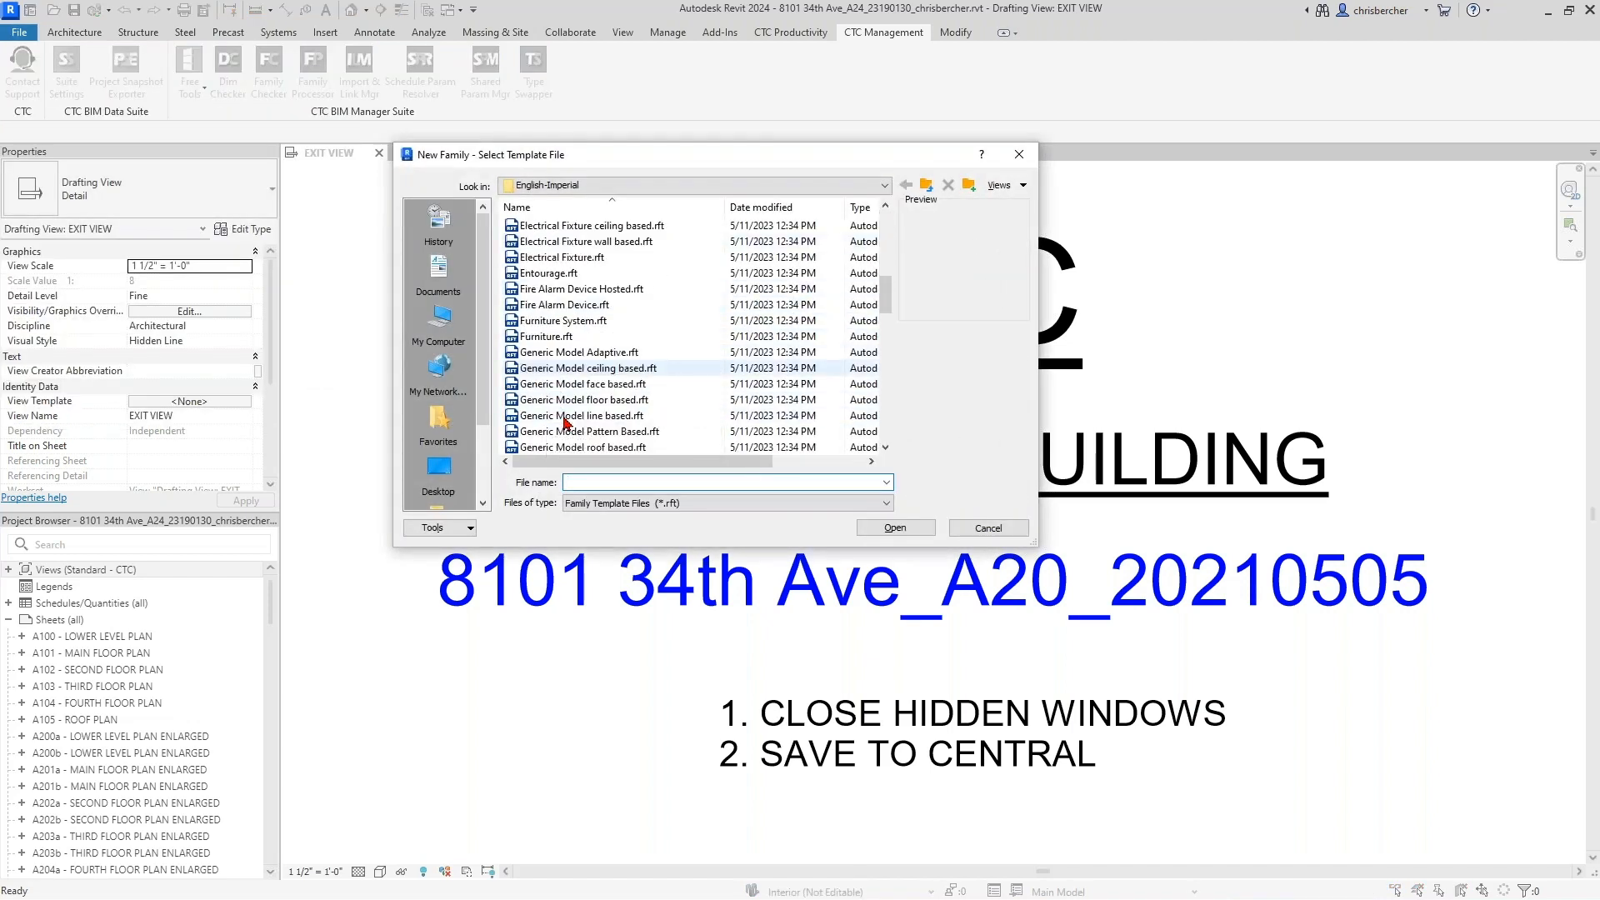
double_click(560, 447)
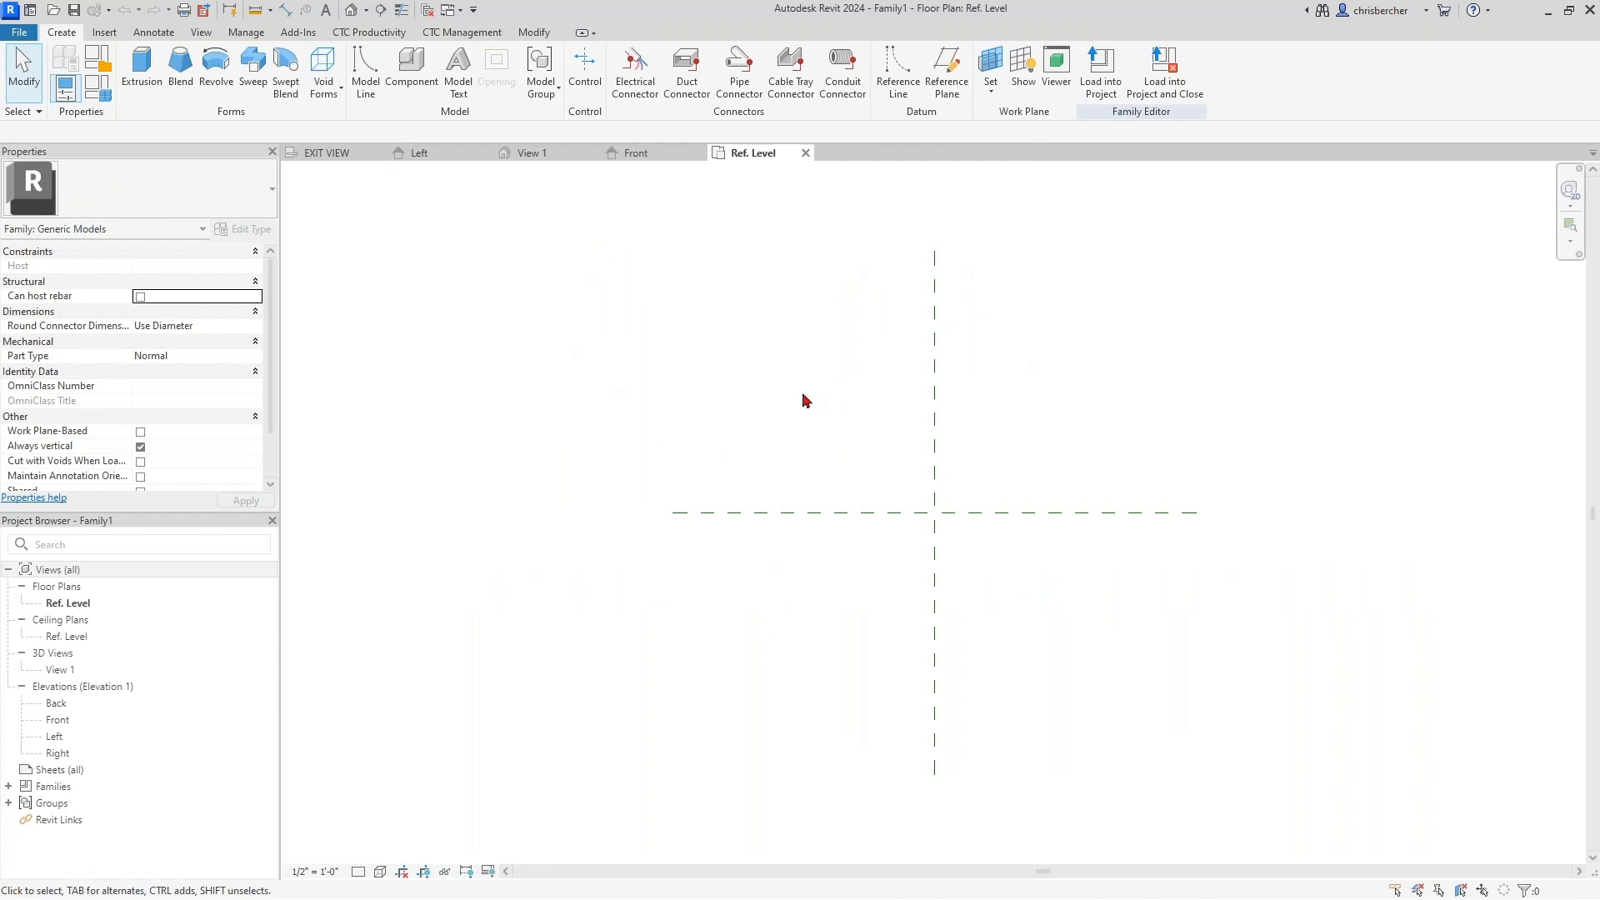
Step: Set CTC Demo.txt as Revit's shared parameter file and display the parameters in its Dimensions group
left_click(371, 34)
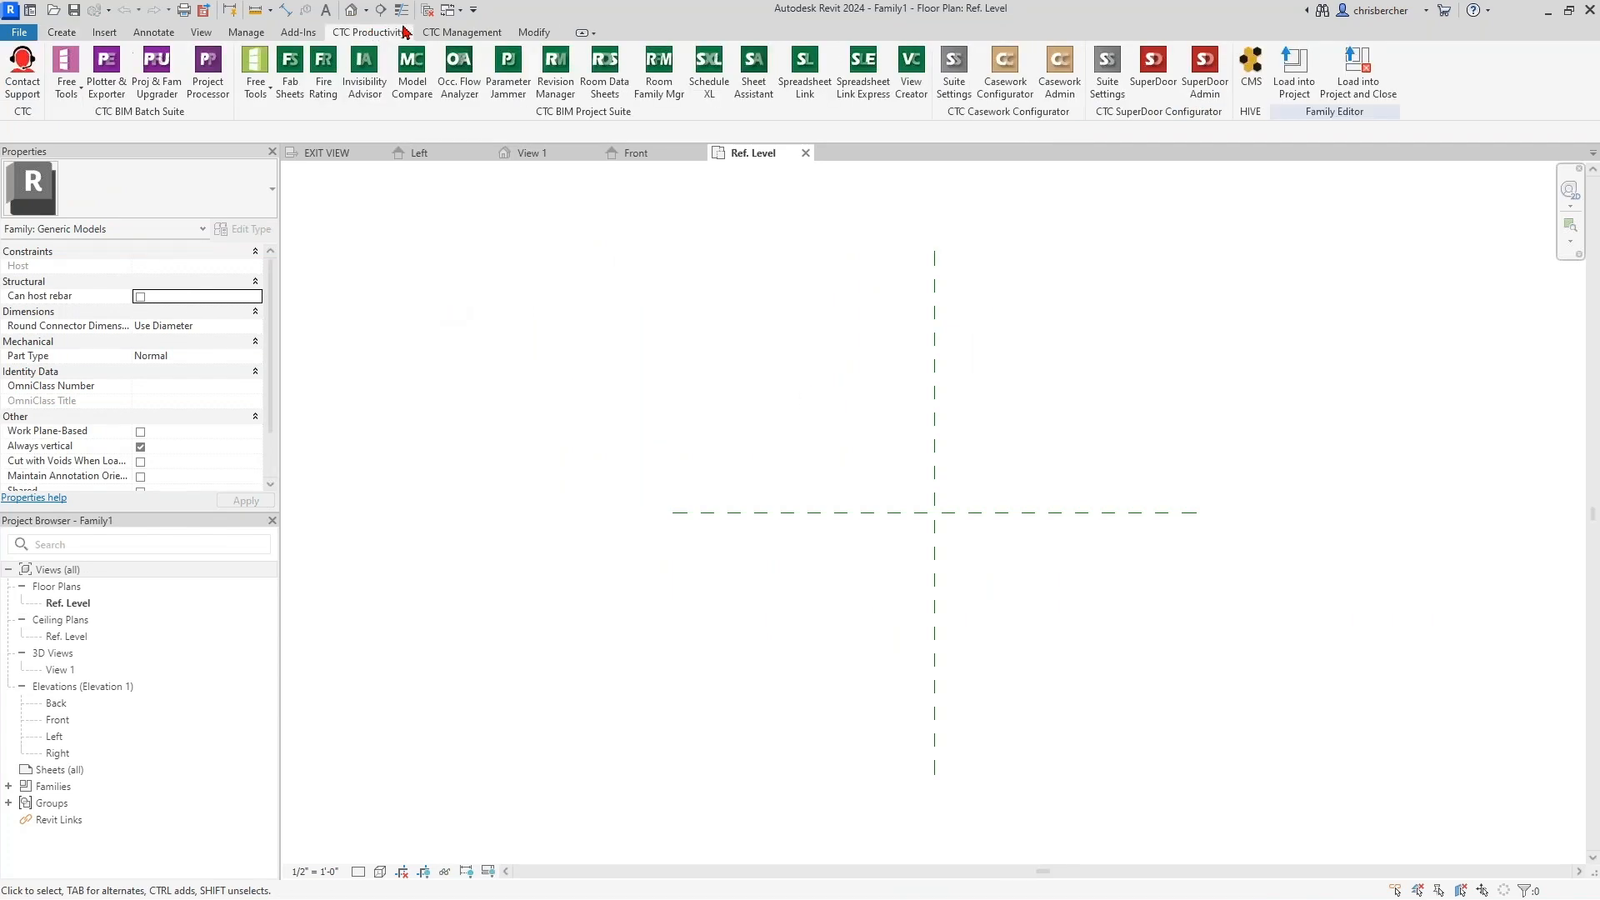
left_click(248, 33)
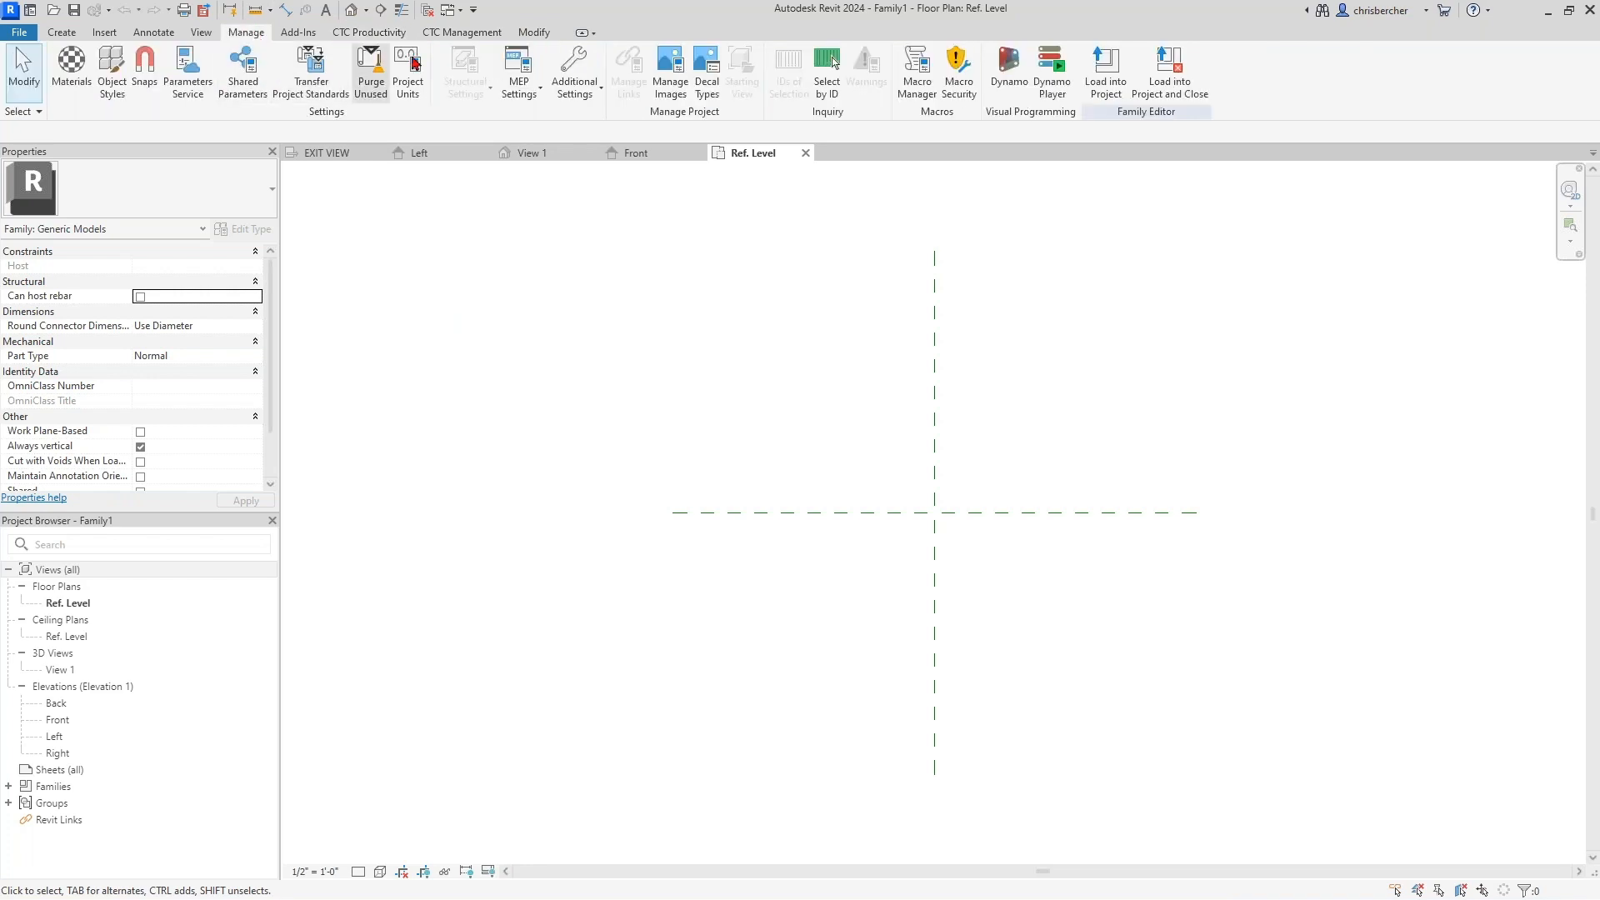
left_click(242, 71)
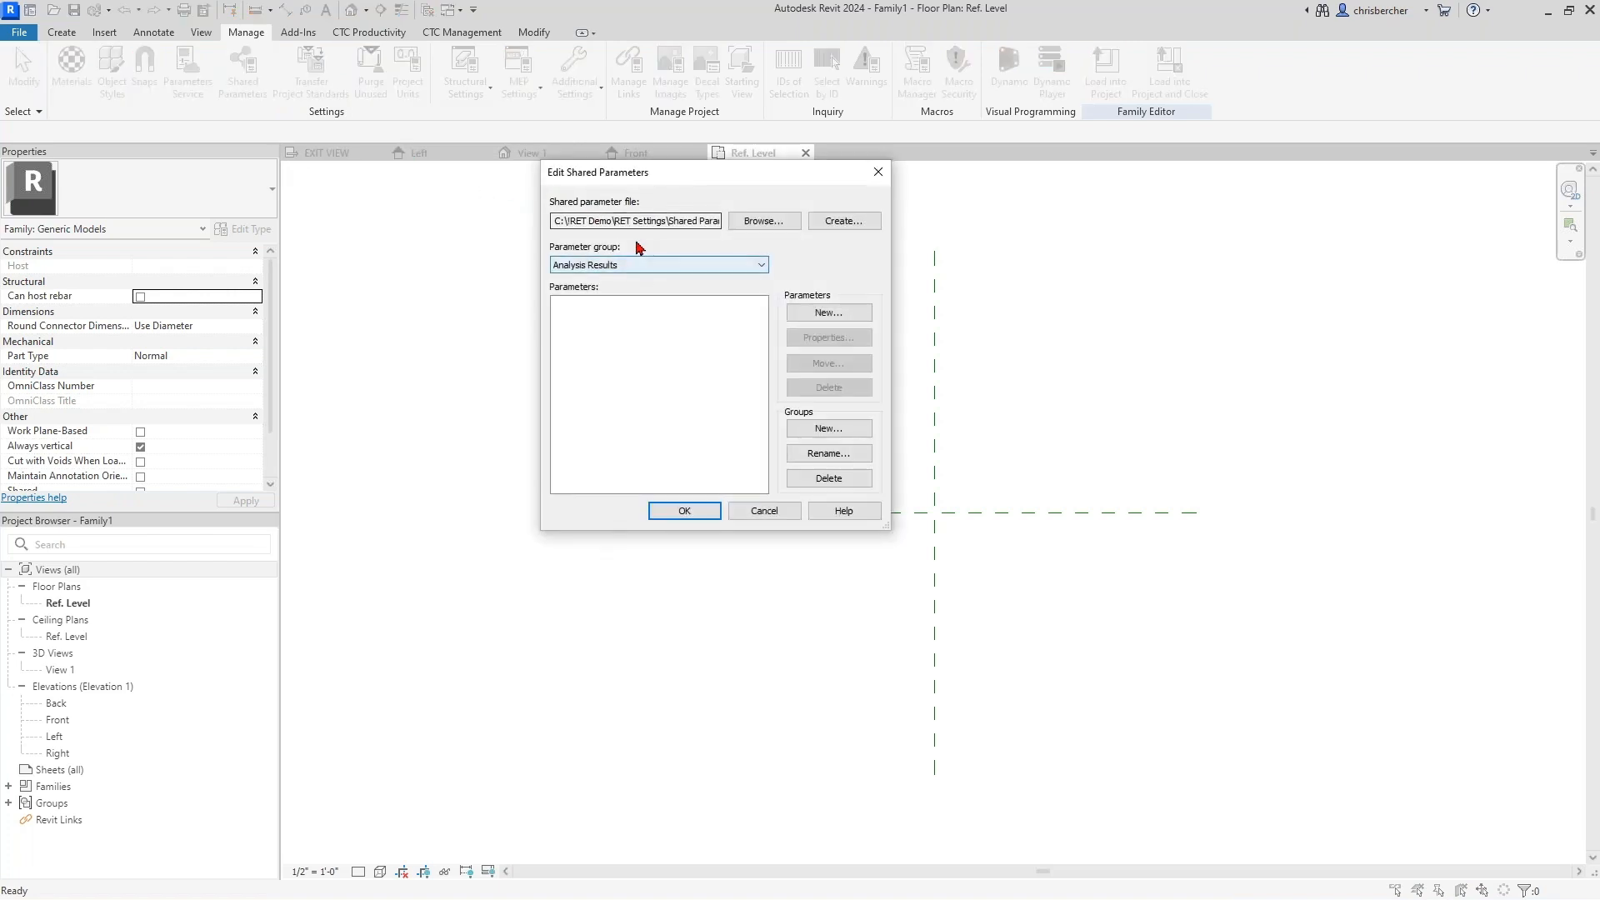
left_click(763, 221)
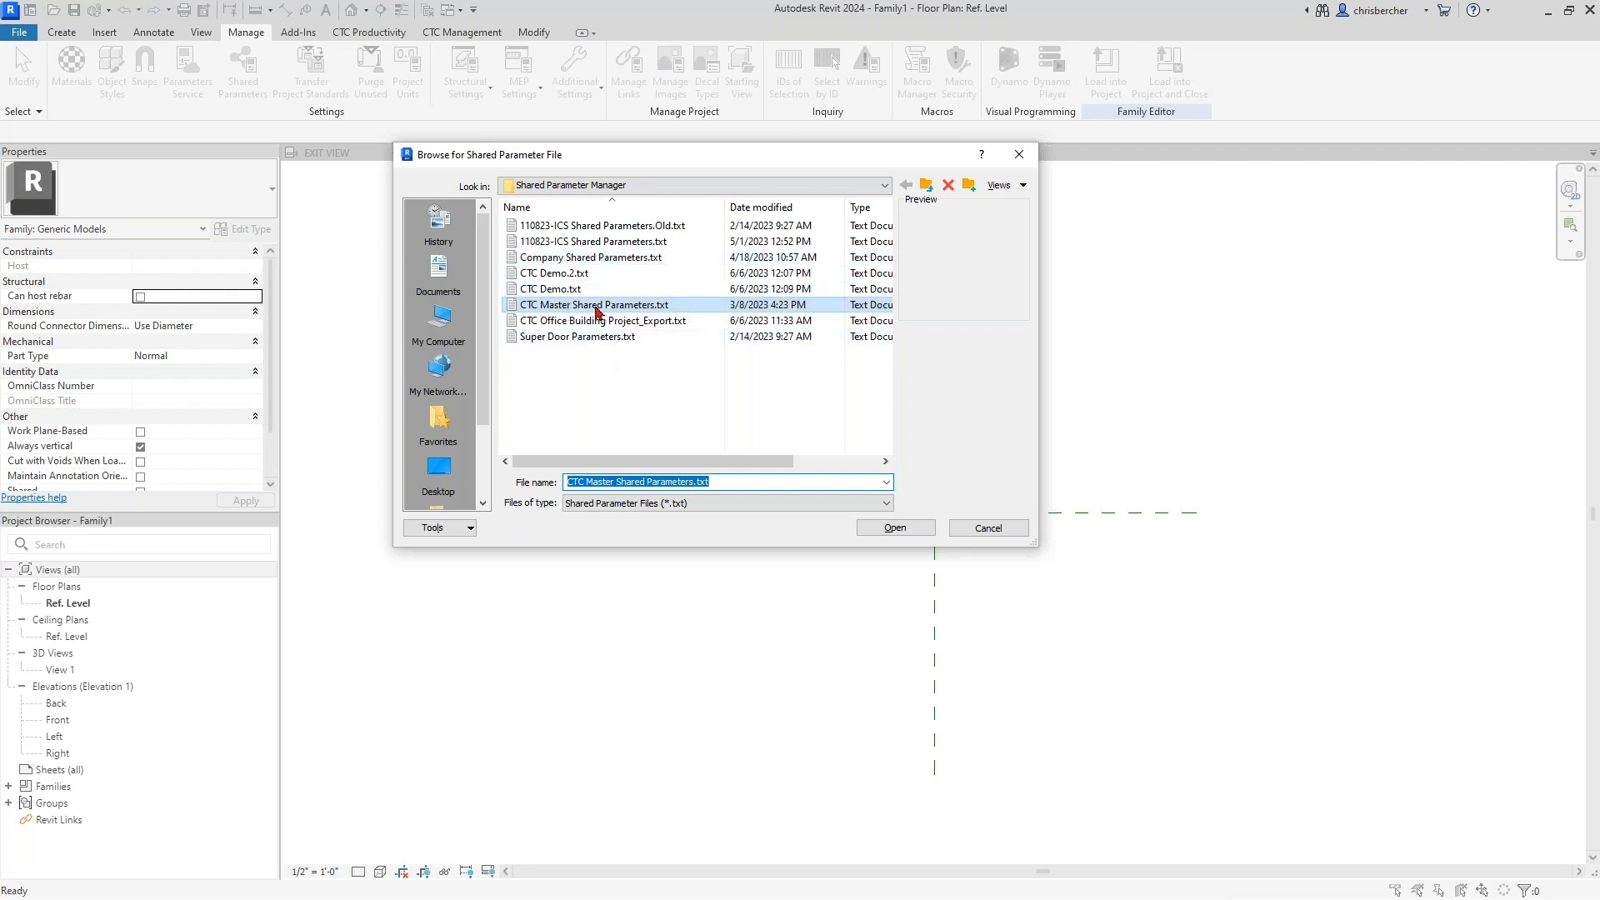
double_click(567, 290)
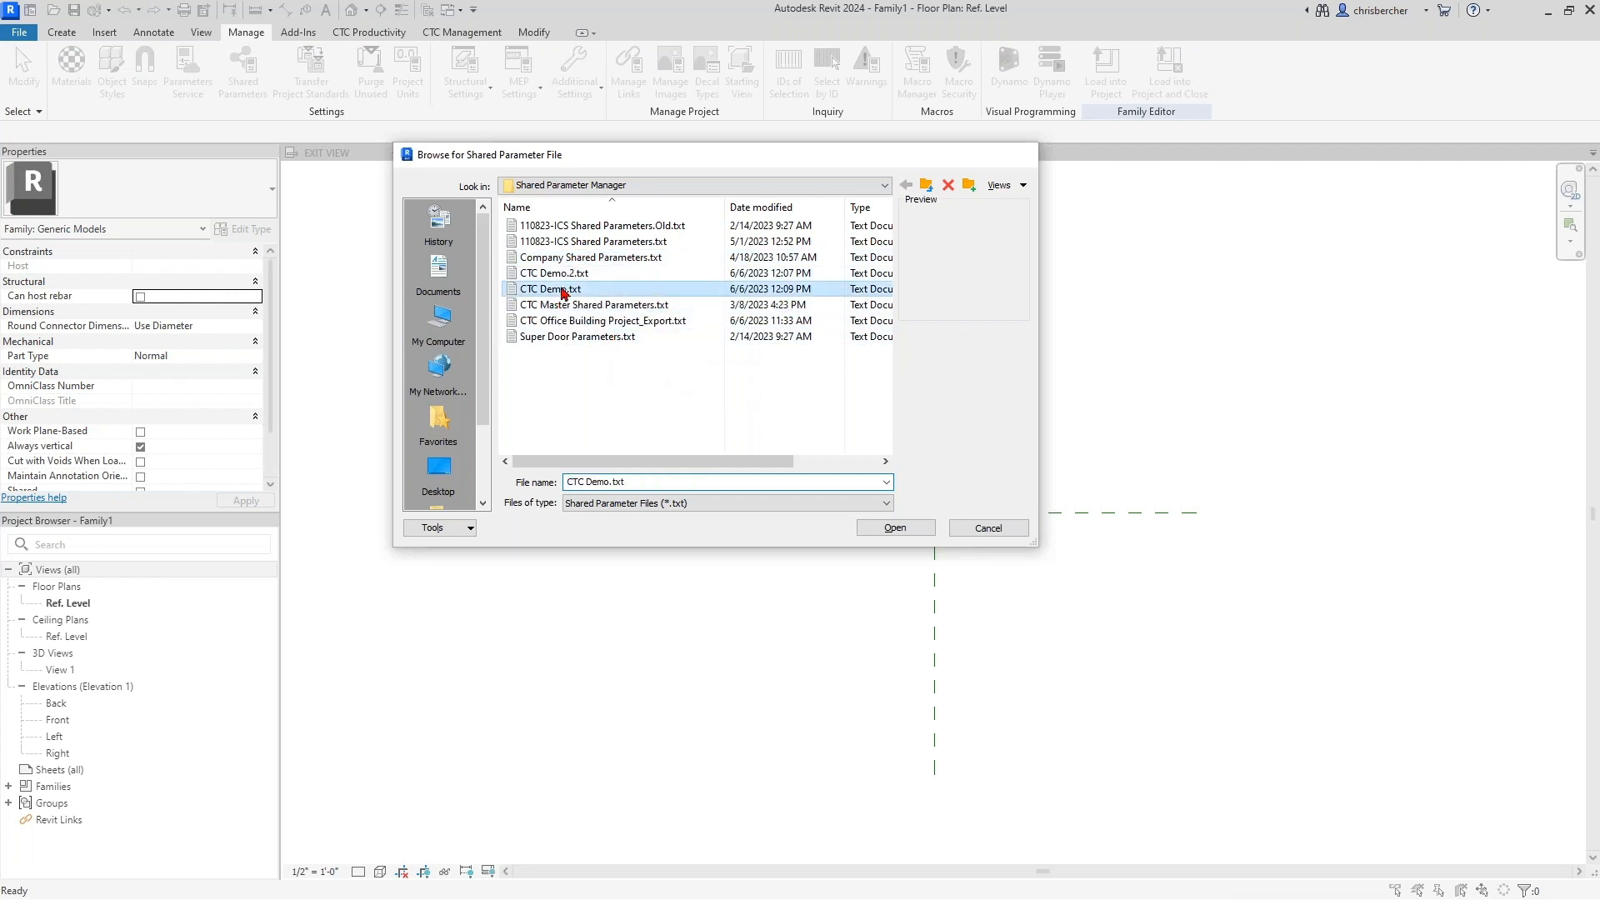
left_click(633, 265)
left_click(637, 315)
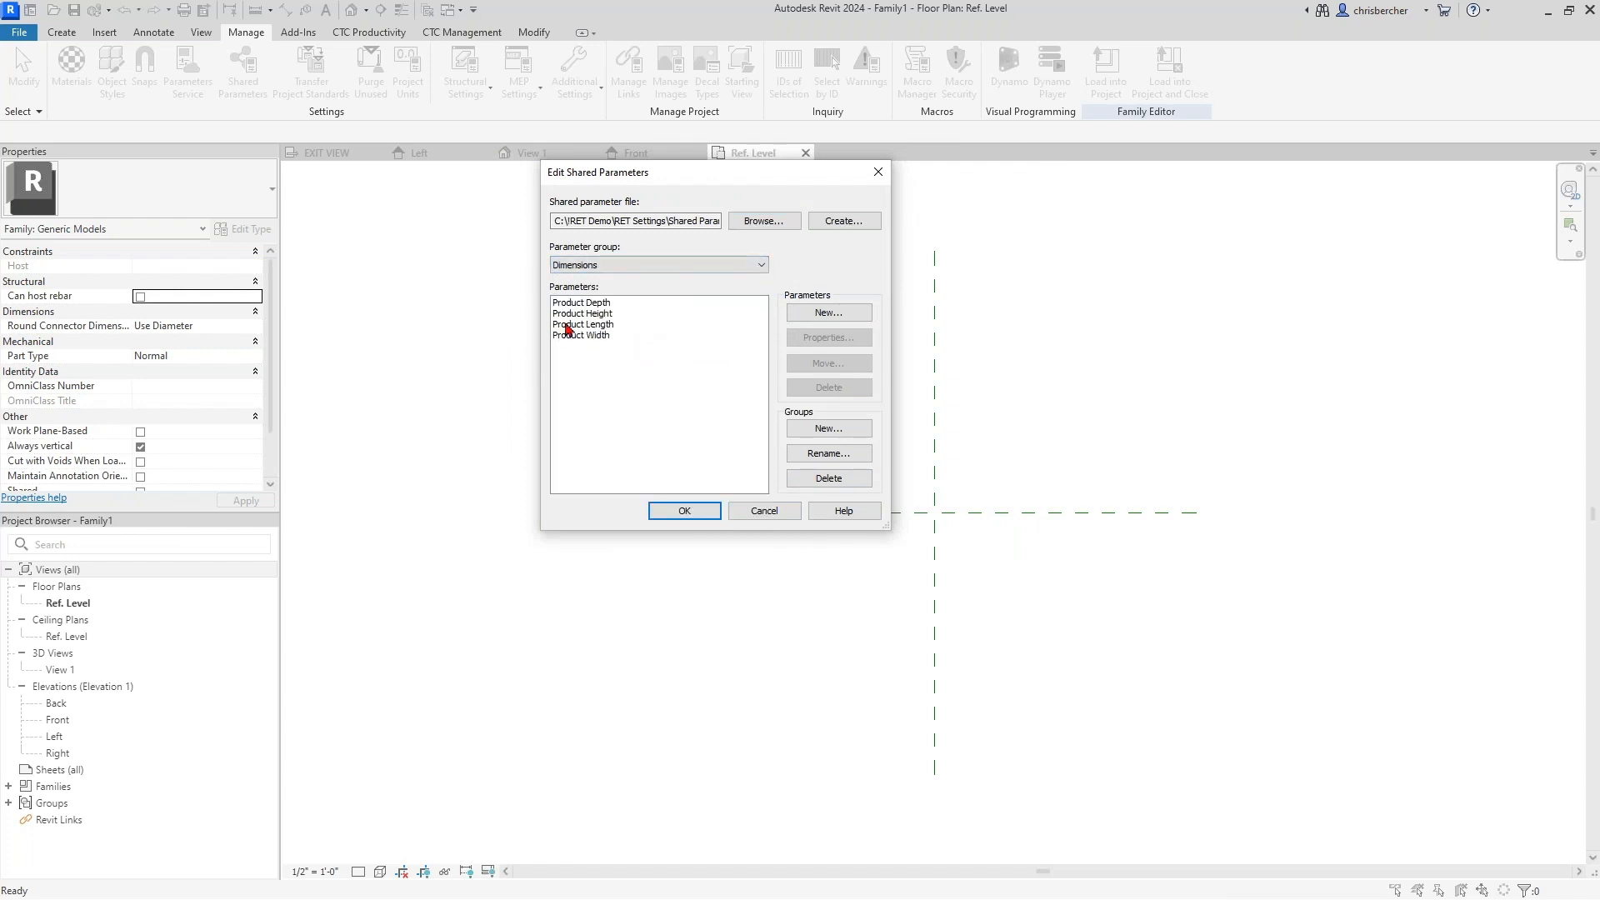
left_click(676, 510)
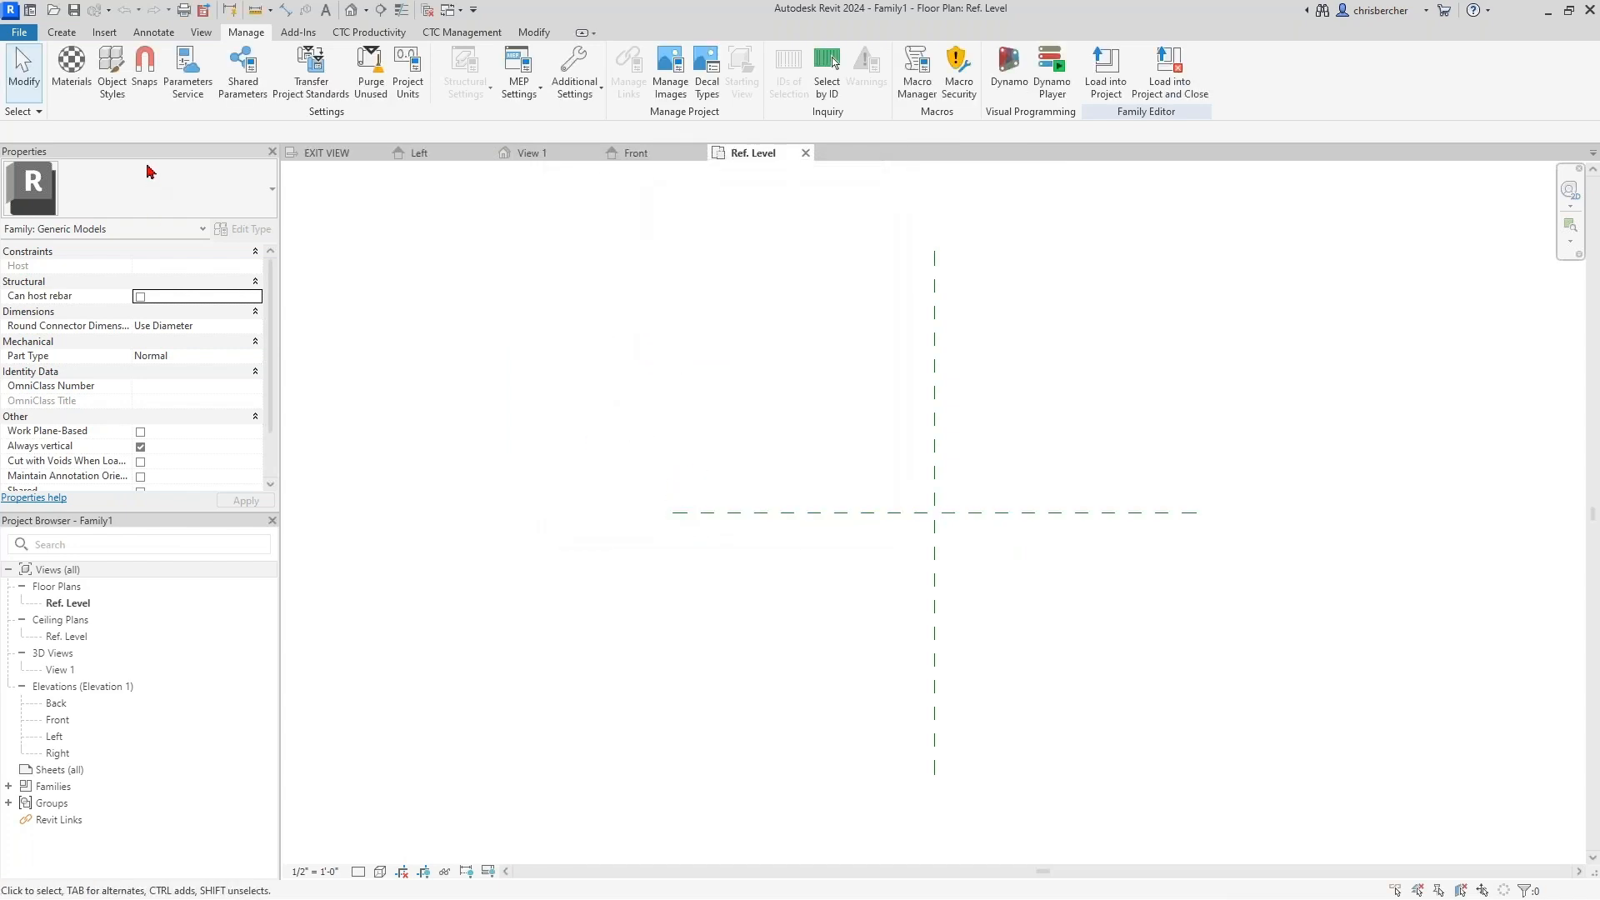
Step: Open the CTC Demo file as the master shared parameter file in the Shared Parameter Manager from the new family
left_click(69, 32)
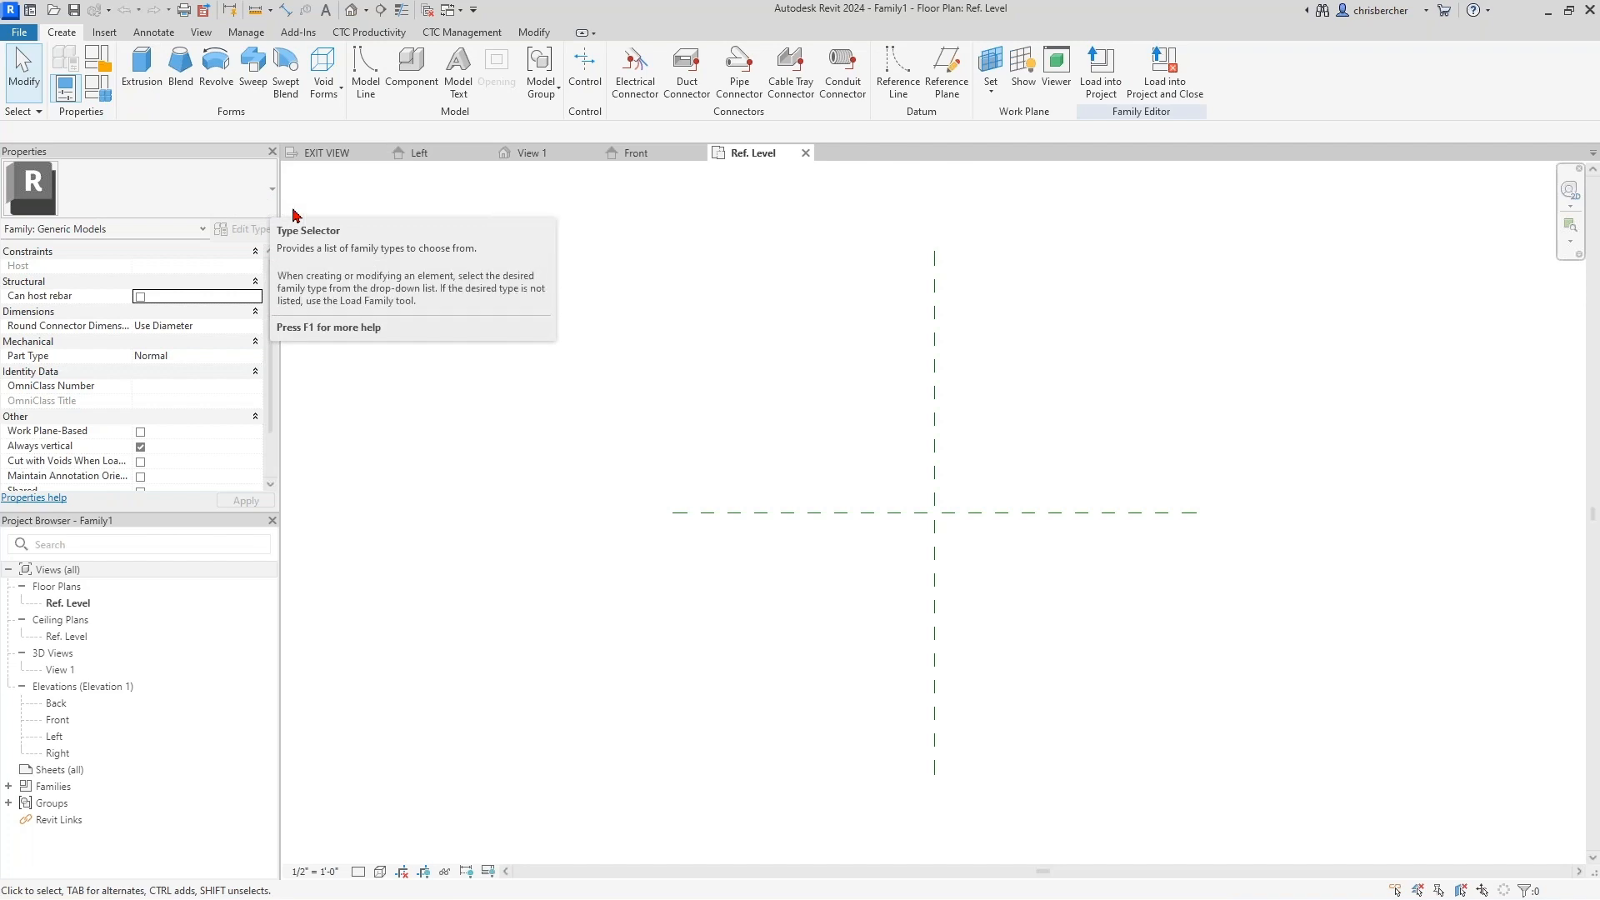
left_click(464, 33)
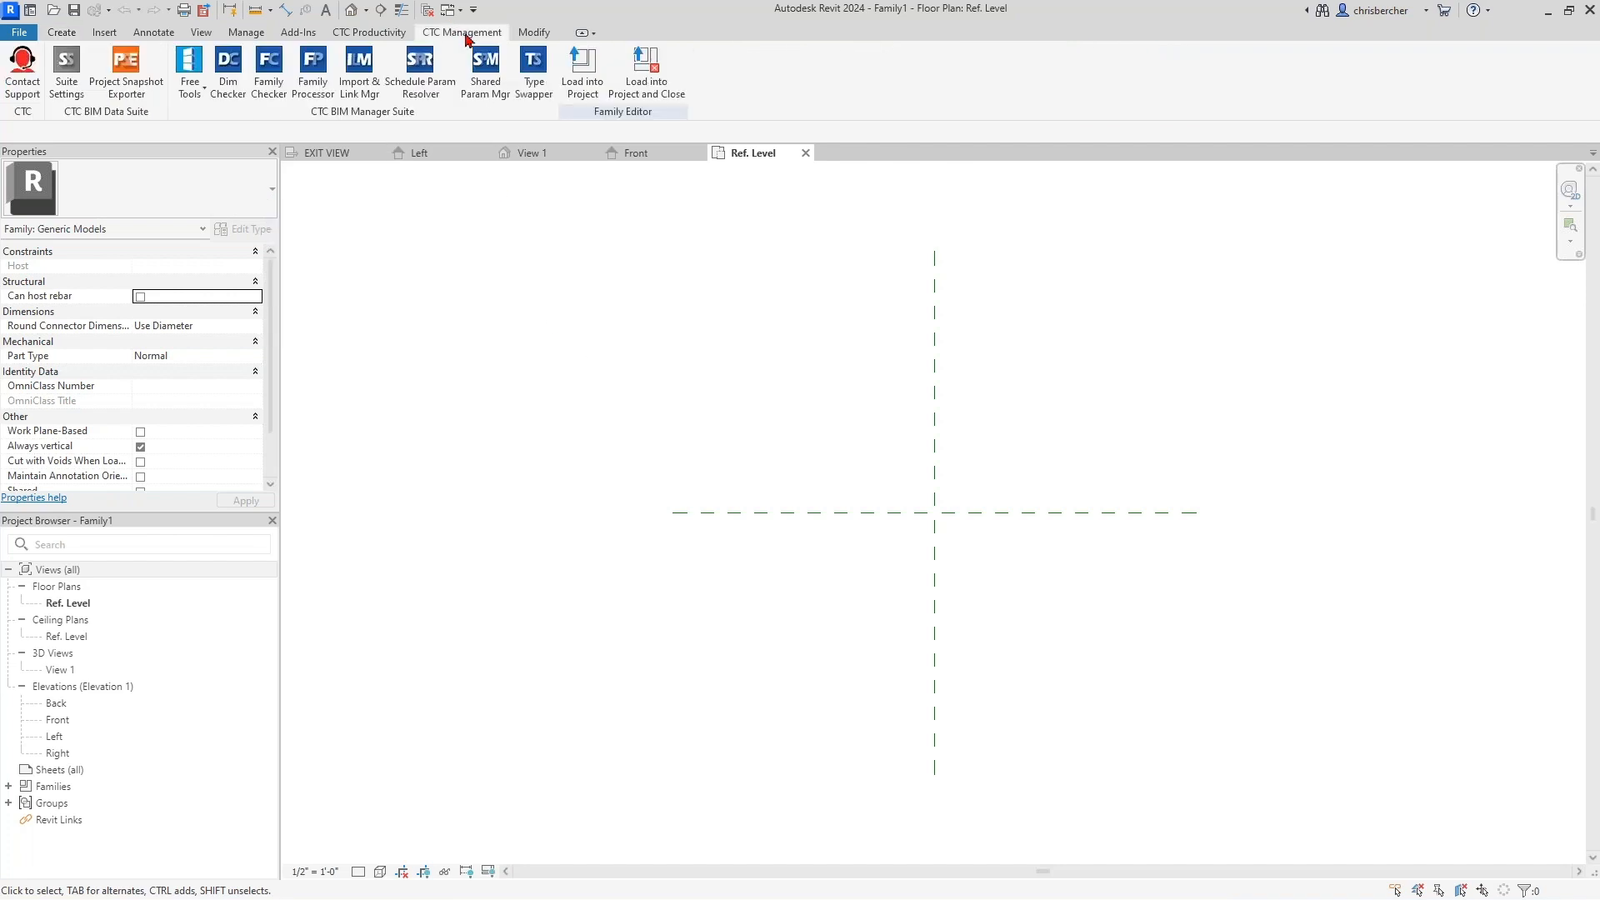
left_click(485, 90)
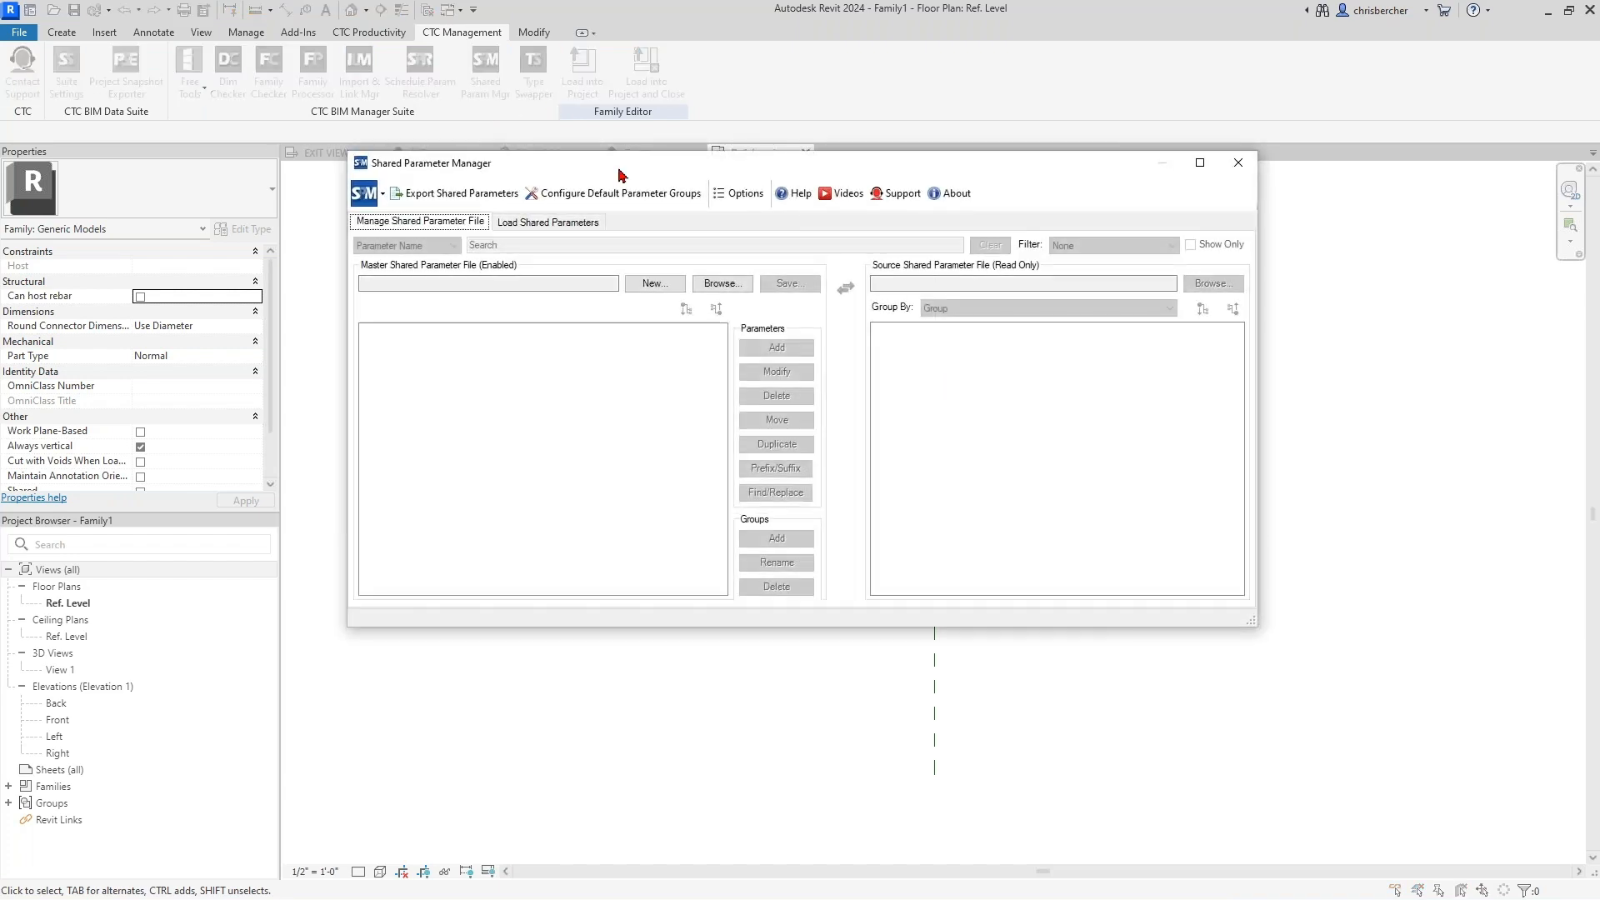
left_click(725, 285)
left_click(633, 368)
key("Return")
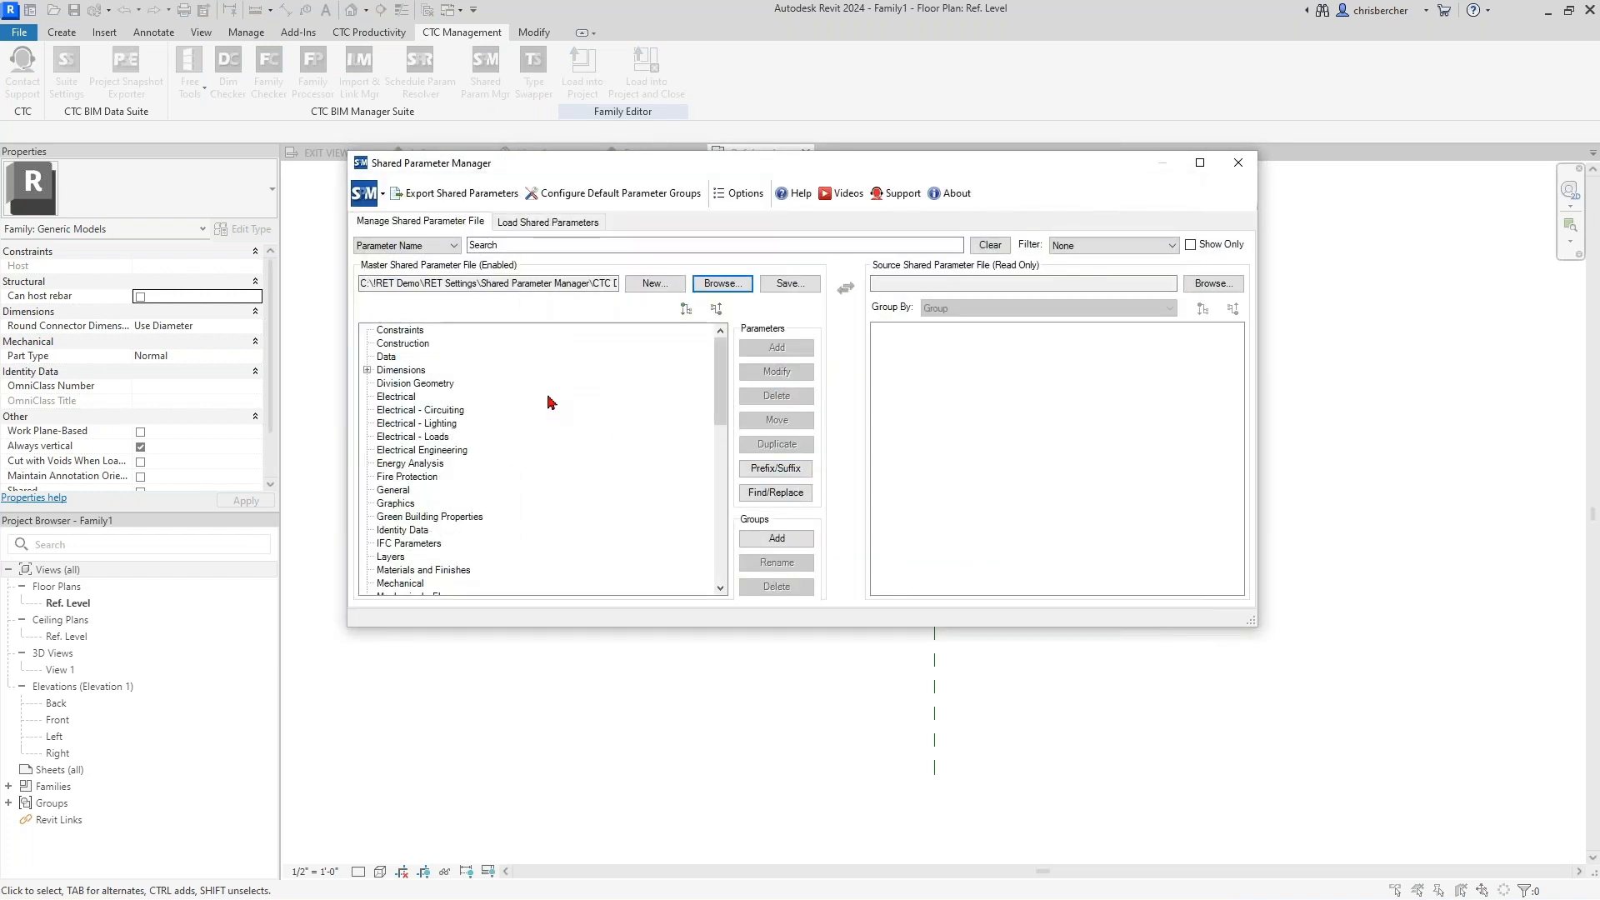
Step: Open CTC Demo.txt as the file to load shared parameters from and expand its Dimensions group
left_click(548, 222)
left_click(1131, 246)
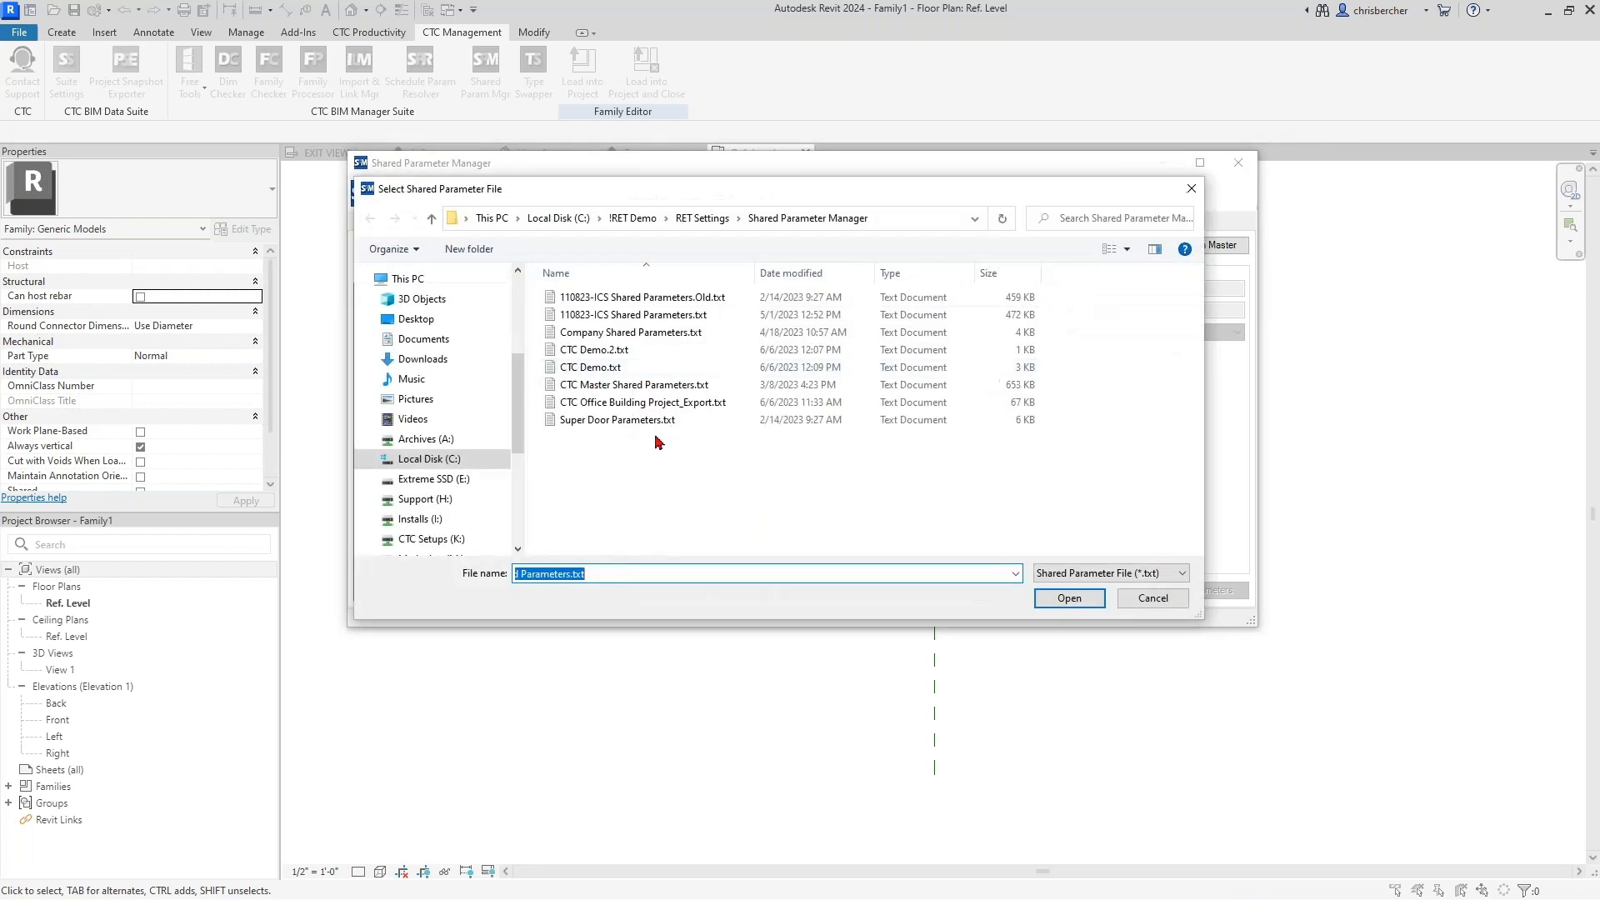
left_click(590, 368)
left_click(1059, 598)
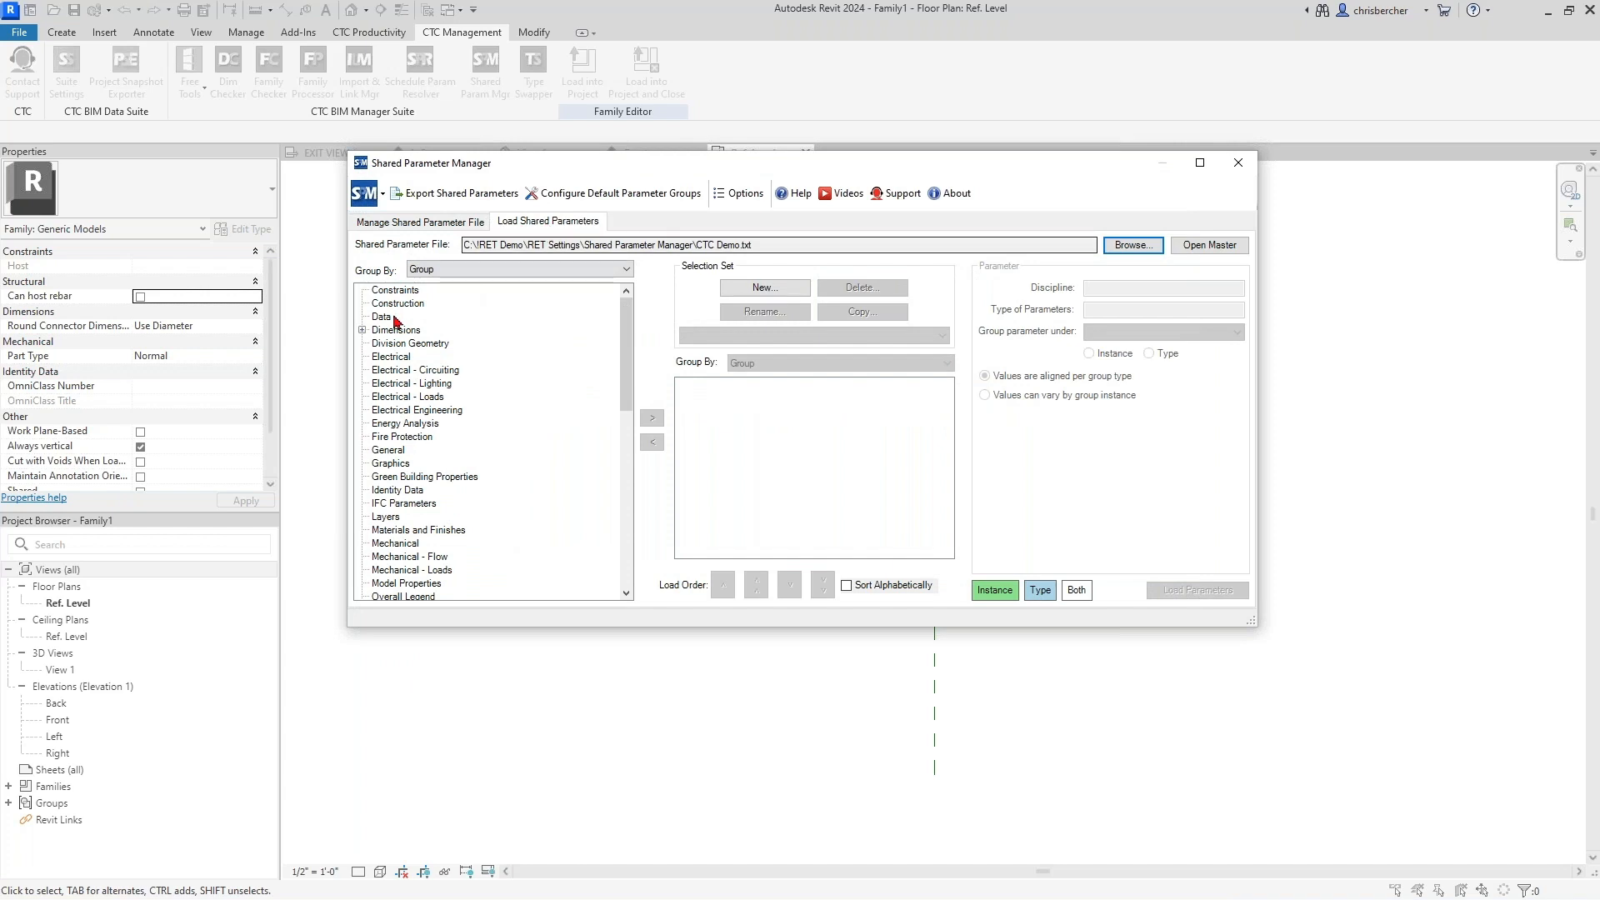
left_click_drag(910, 247, 287, 263)
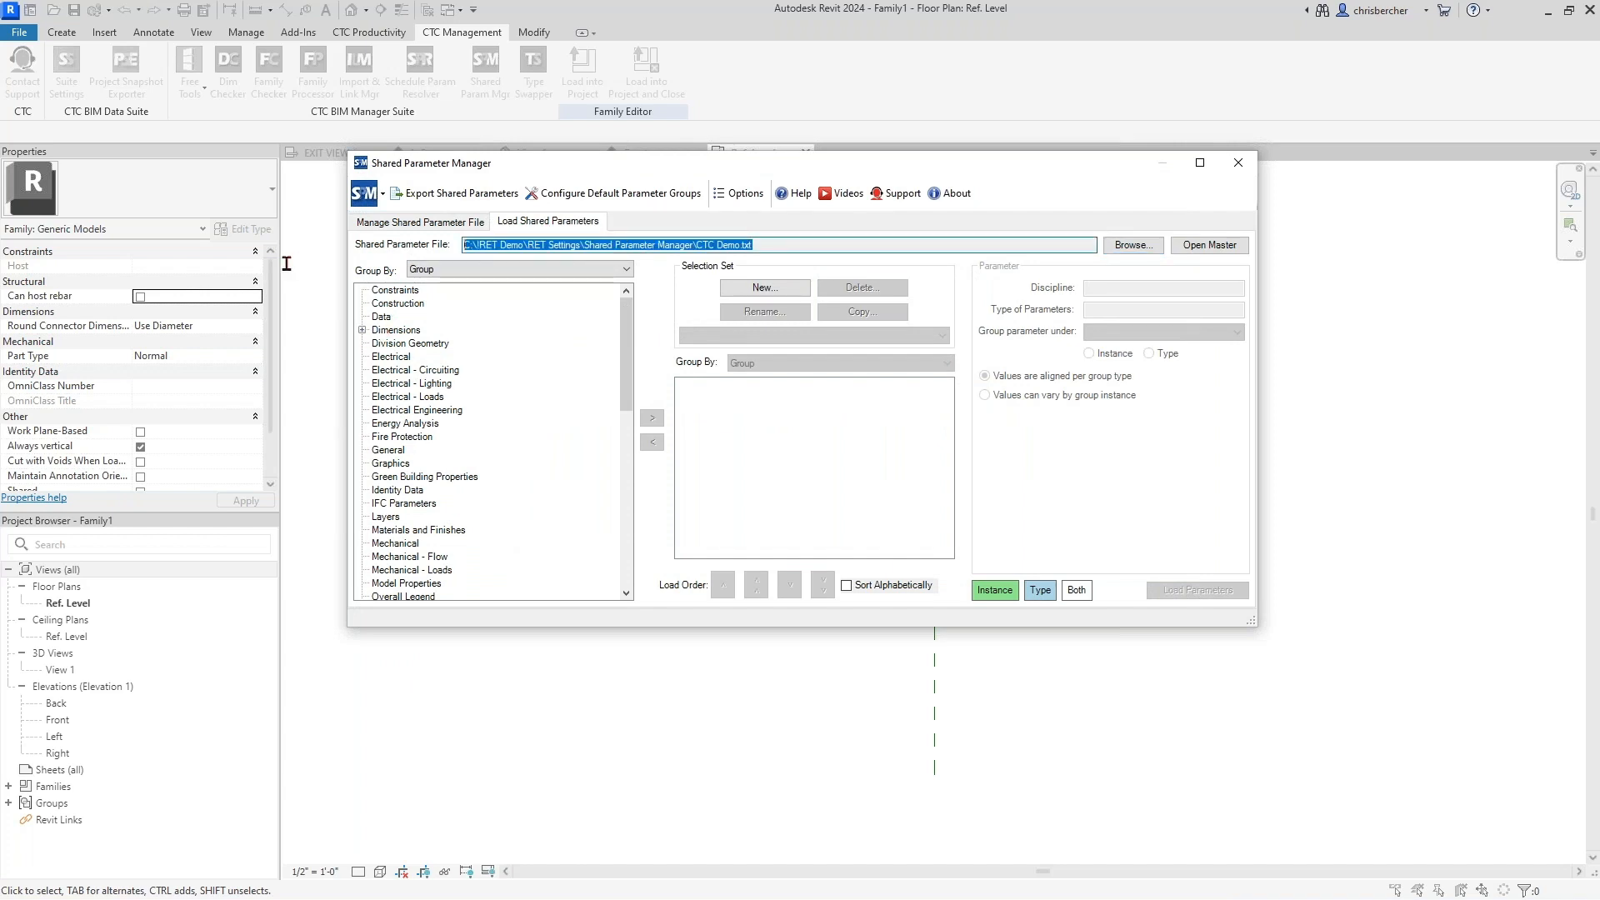
left_click(362, 330)
left_click(392, 344)
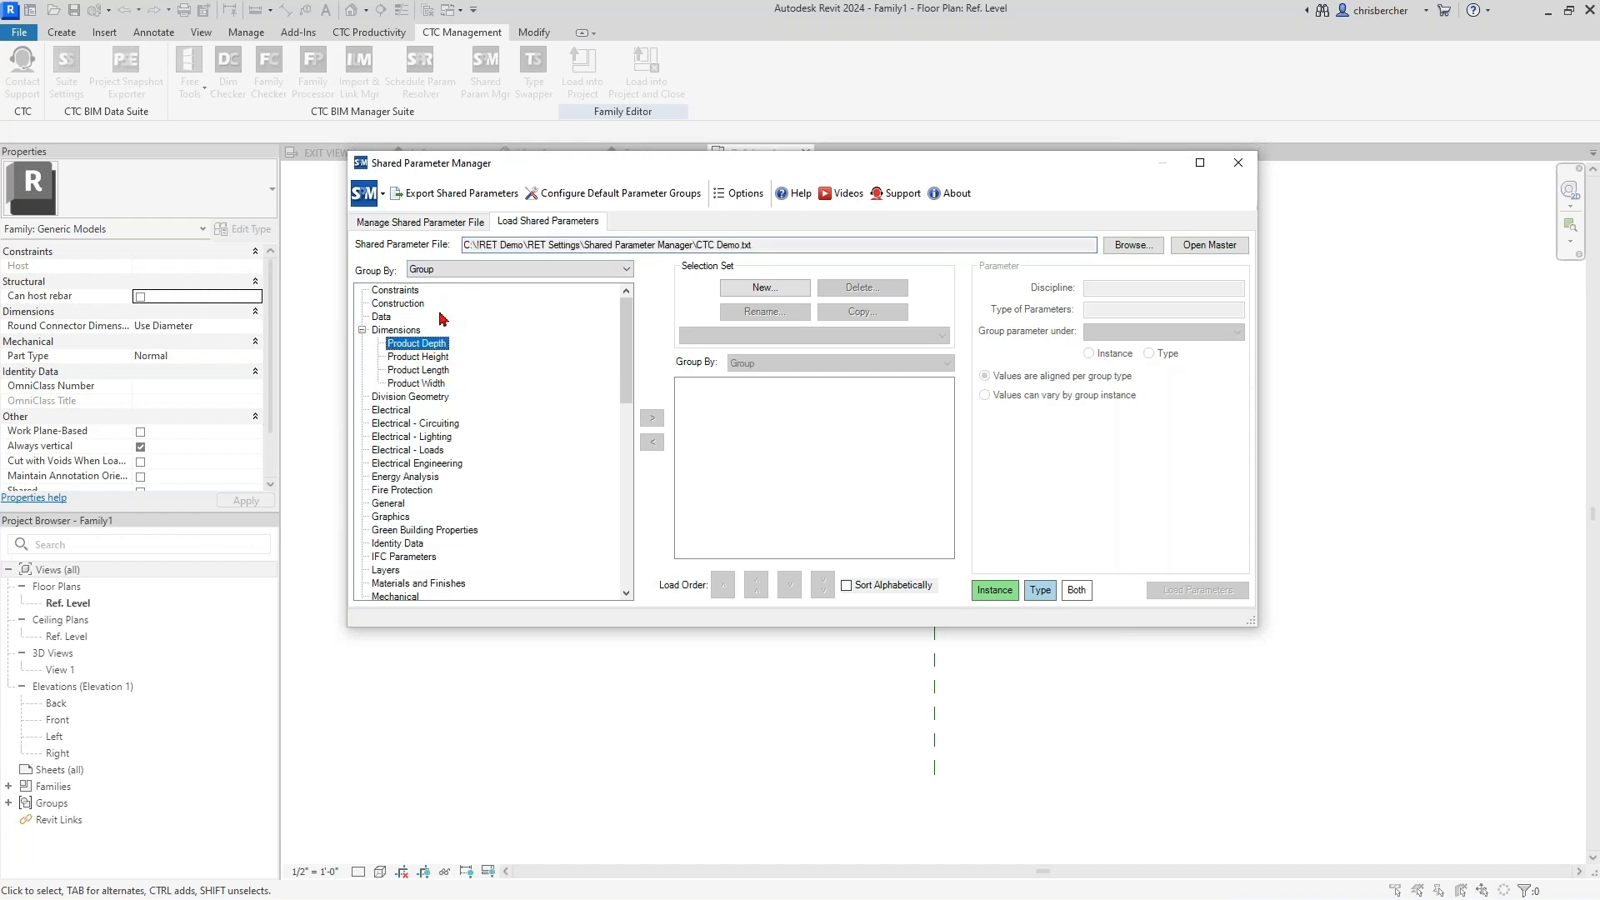
left_click(394, 331)
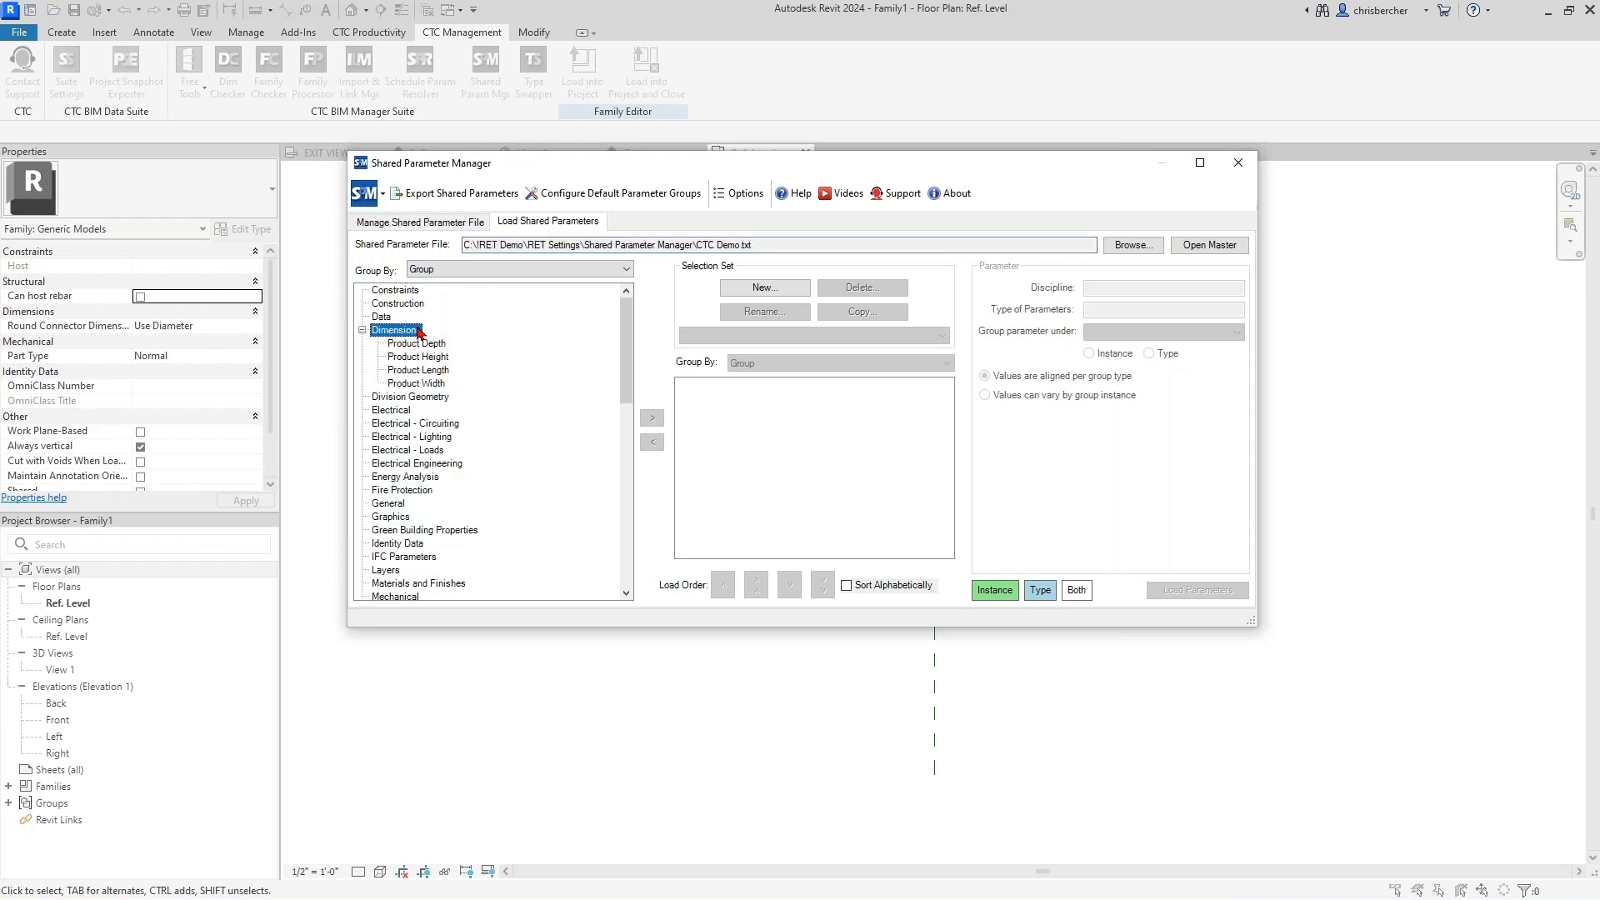
Step: Create a selection set named Dimension for loading parameters
left_click(750, 288)
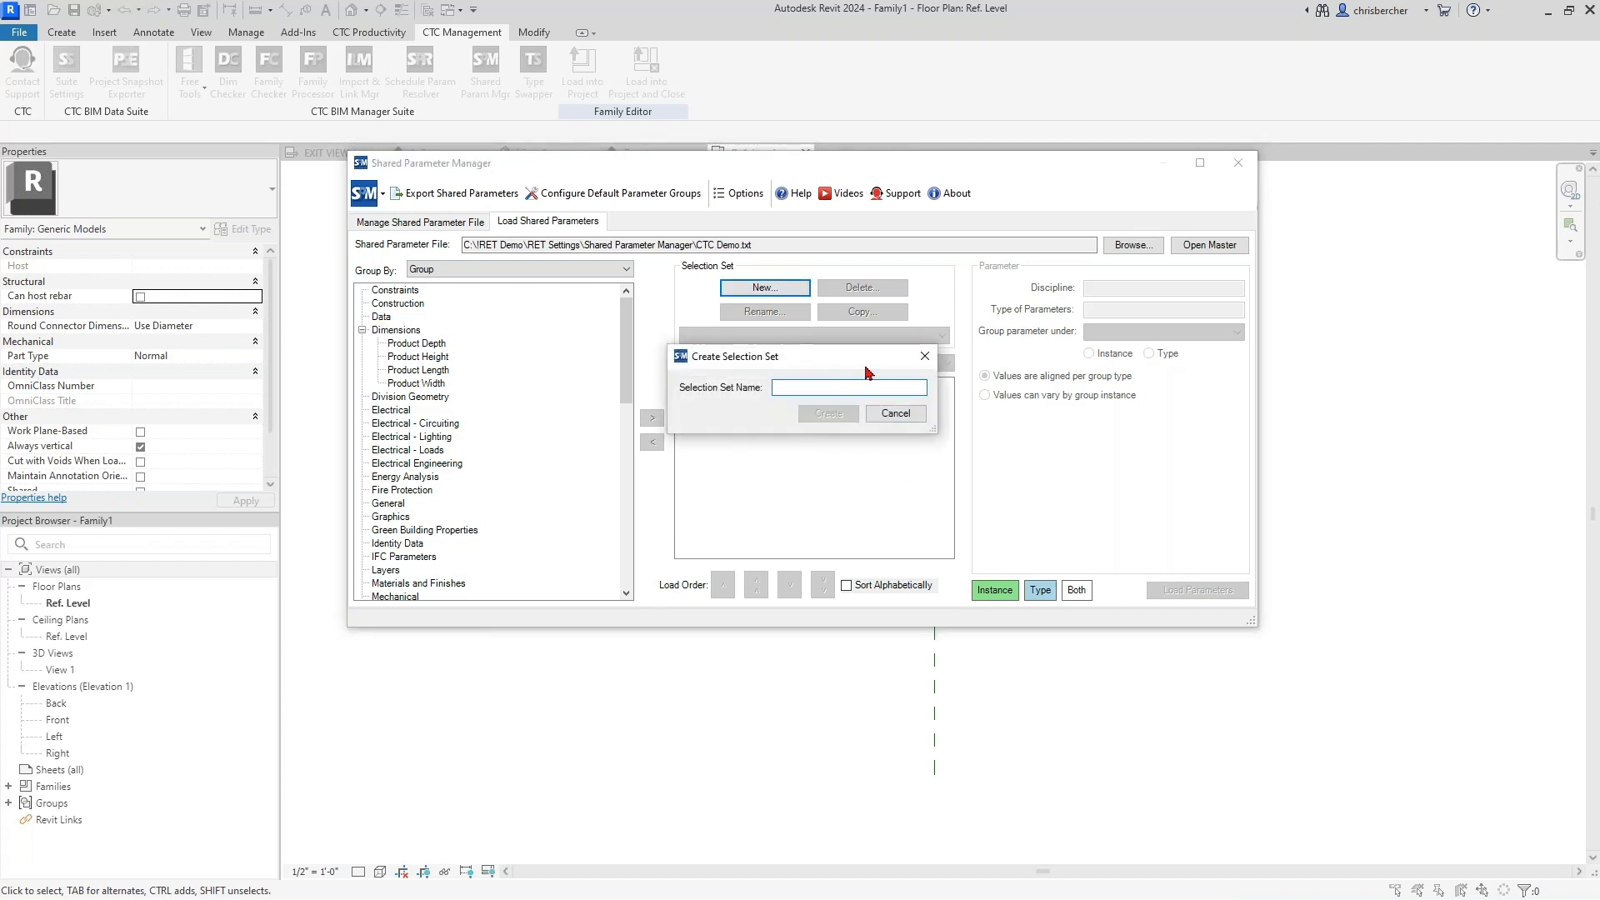
type("Dimnesion")
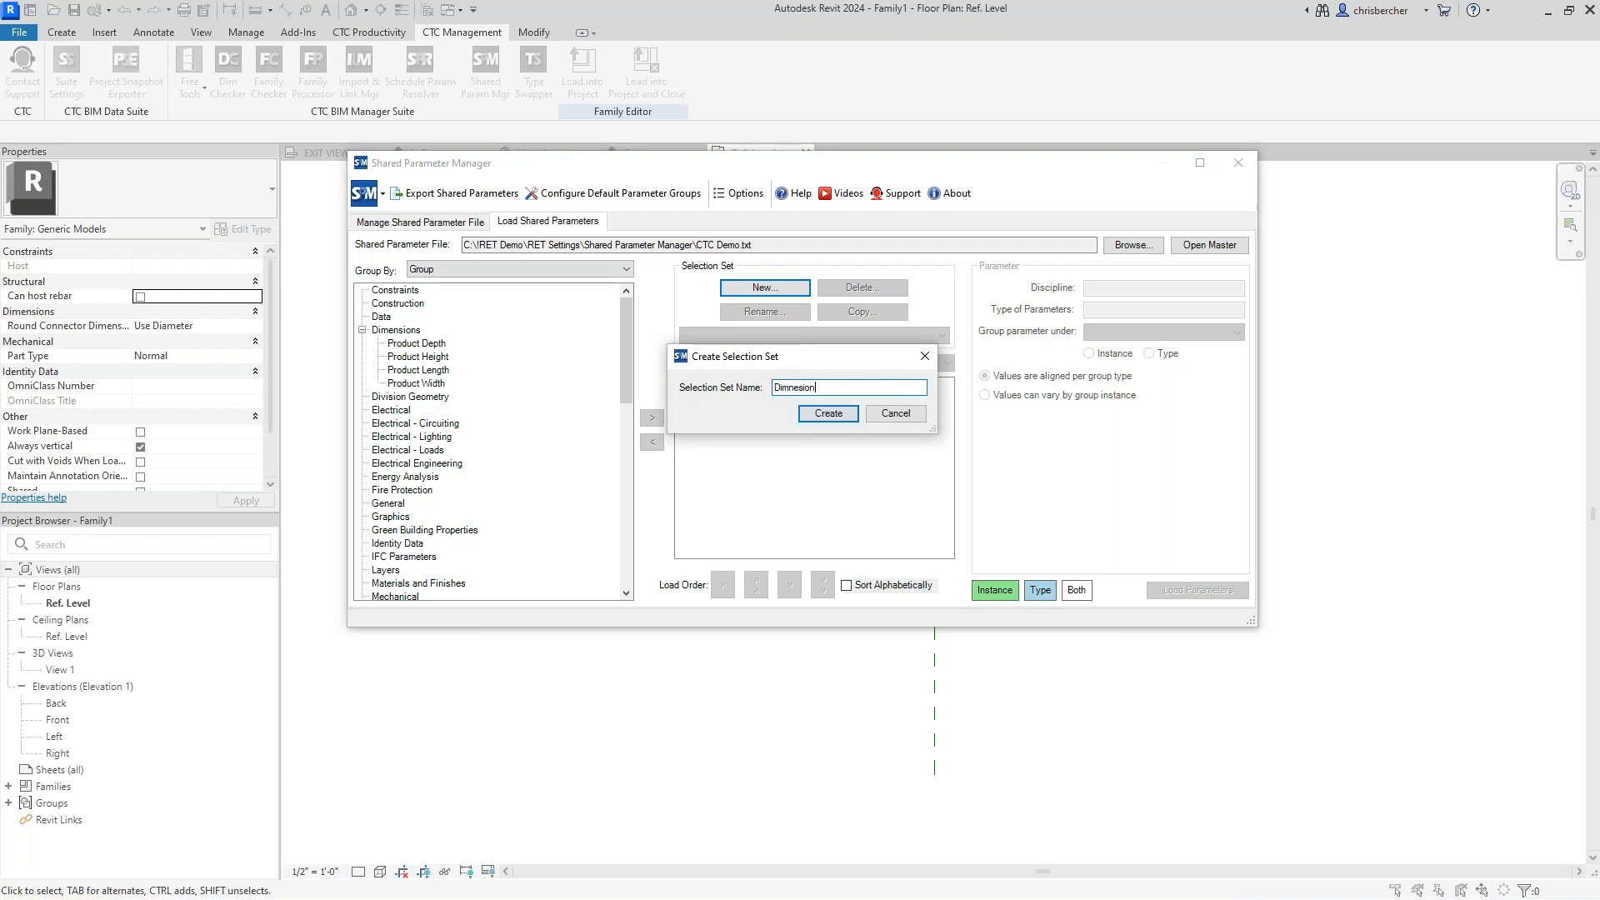
key("BackSpace")
key("BackSpace")
key("BackSpace")
left_click(850, 417)
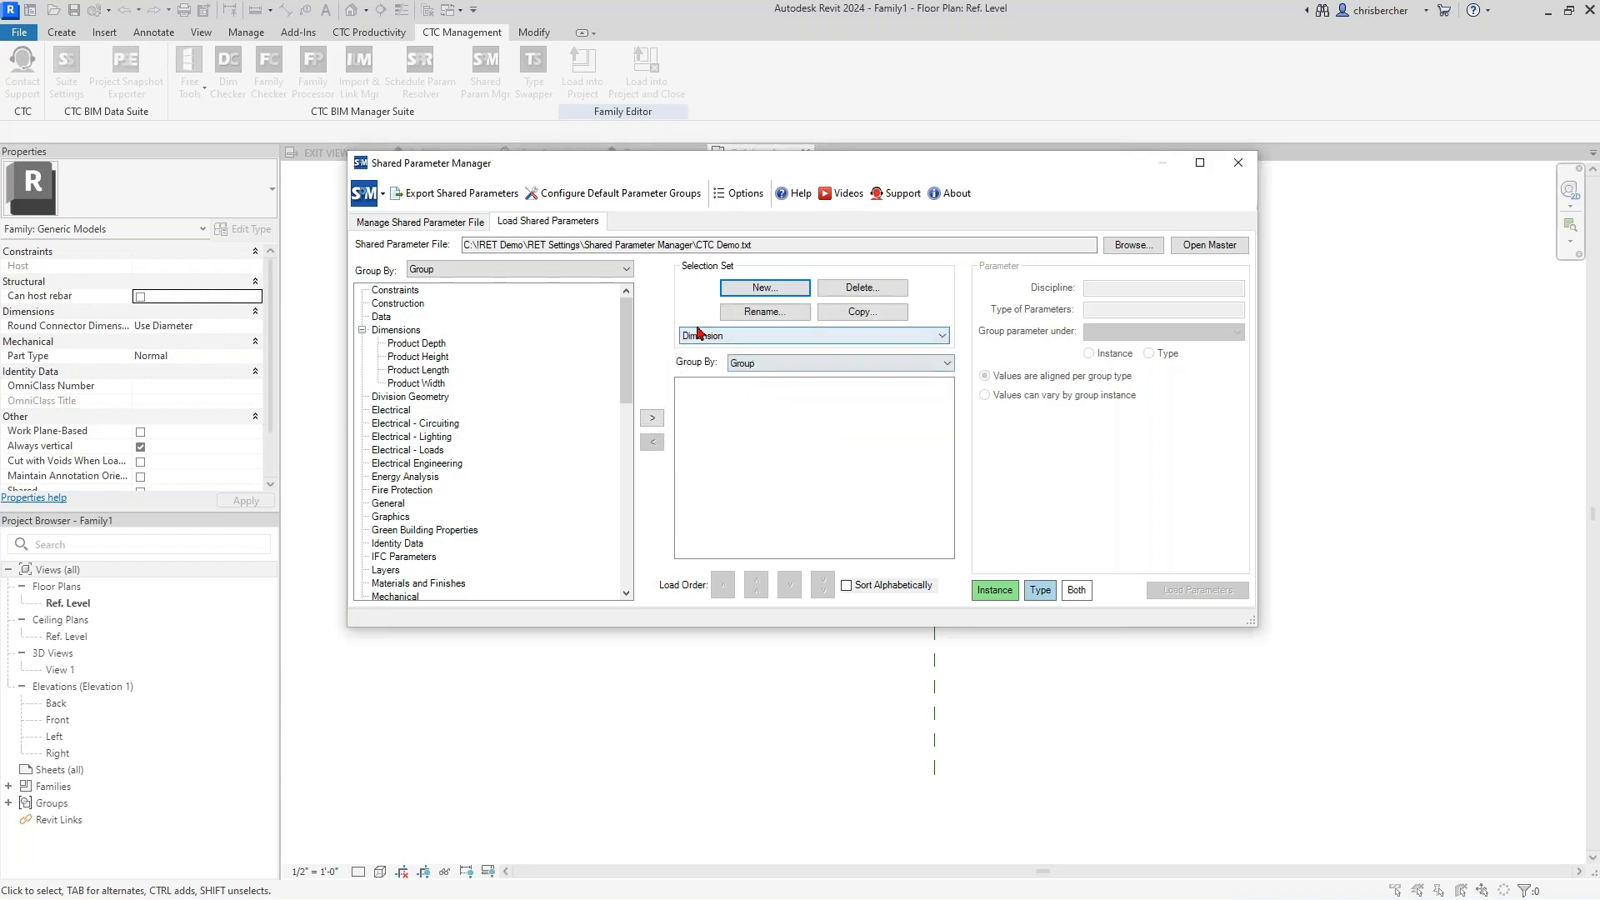
Step: Add the whole Dimensions group to the Dimension selection set and remove its parameters again
left_click(395, 331)
left_click(652, 418)
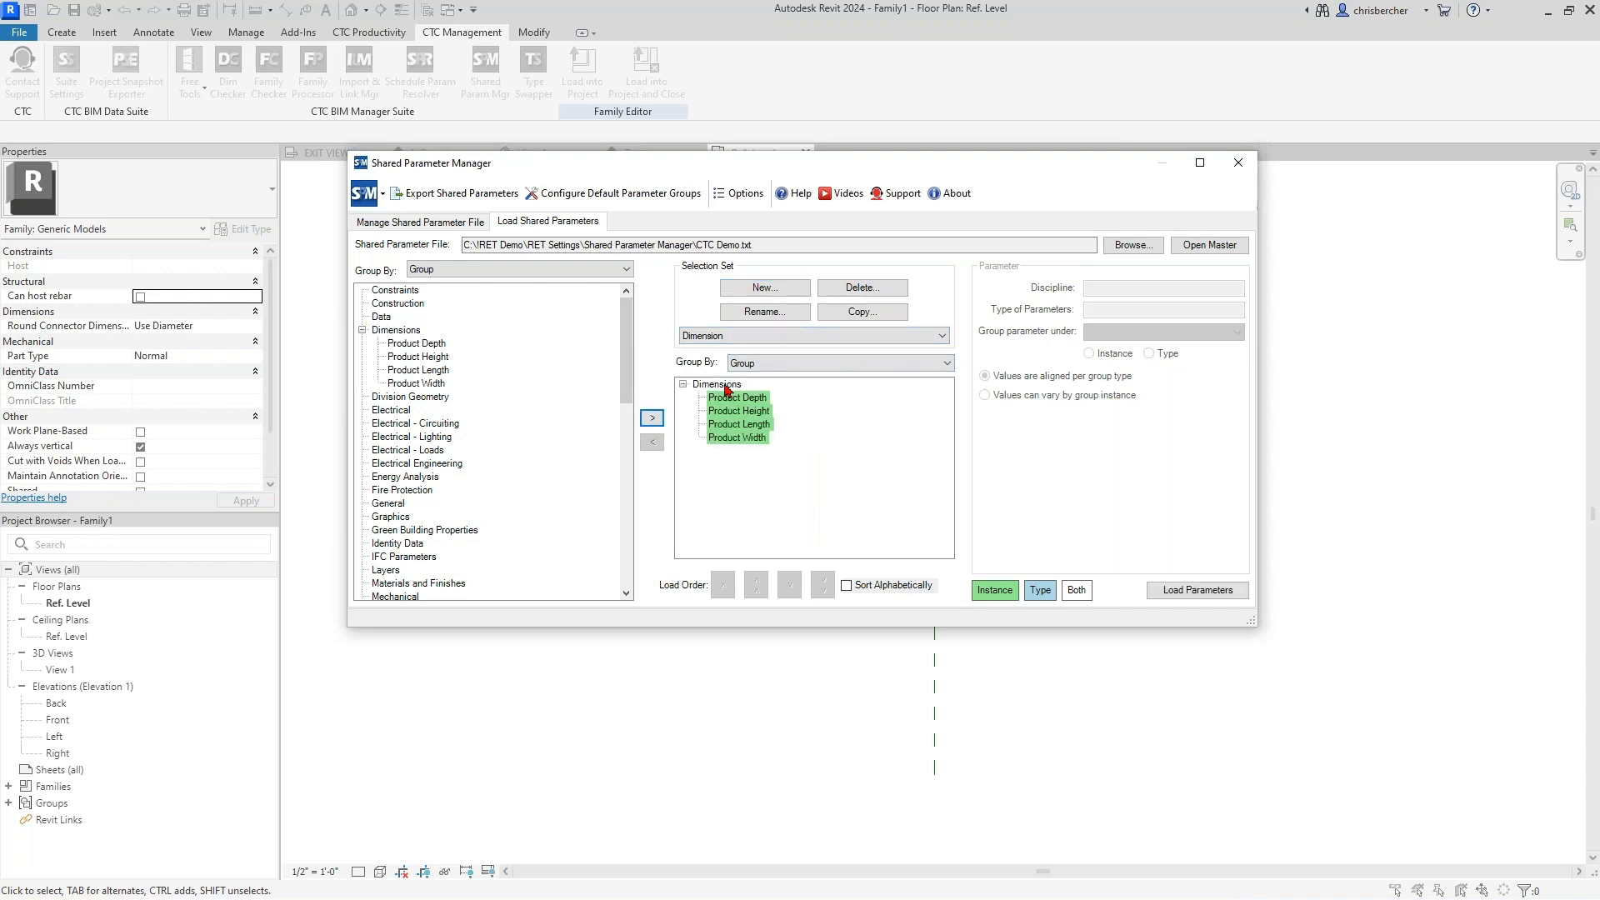
left_click(727, 426)
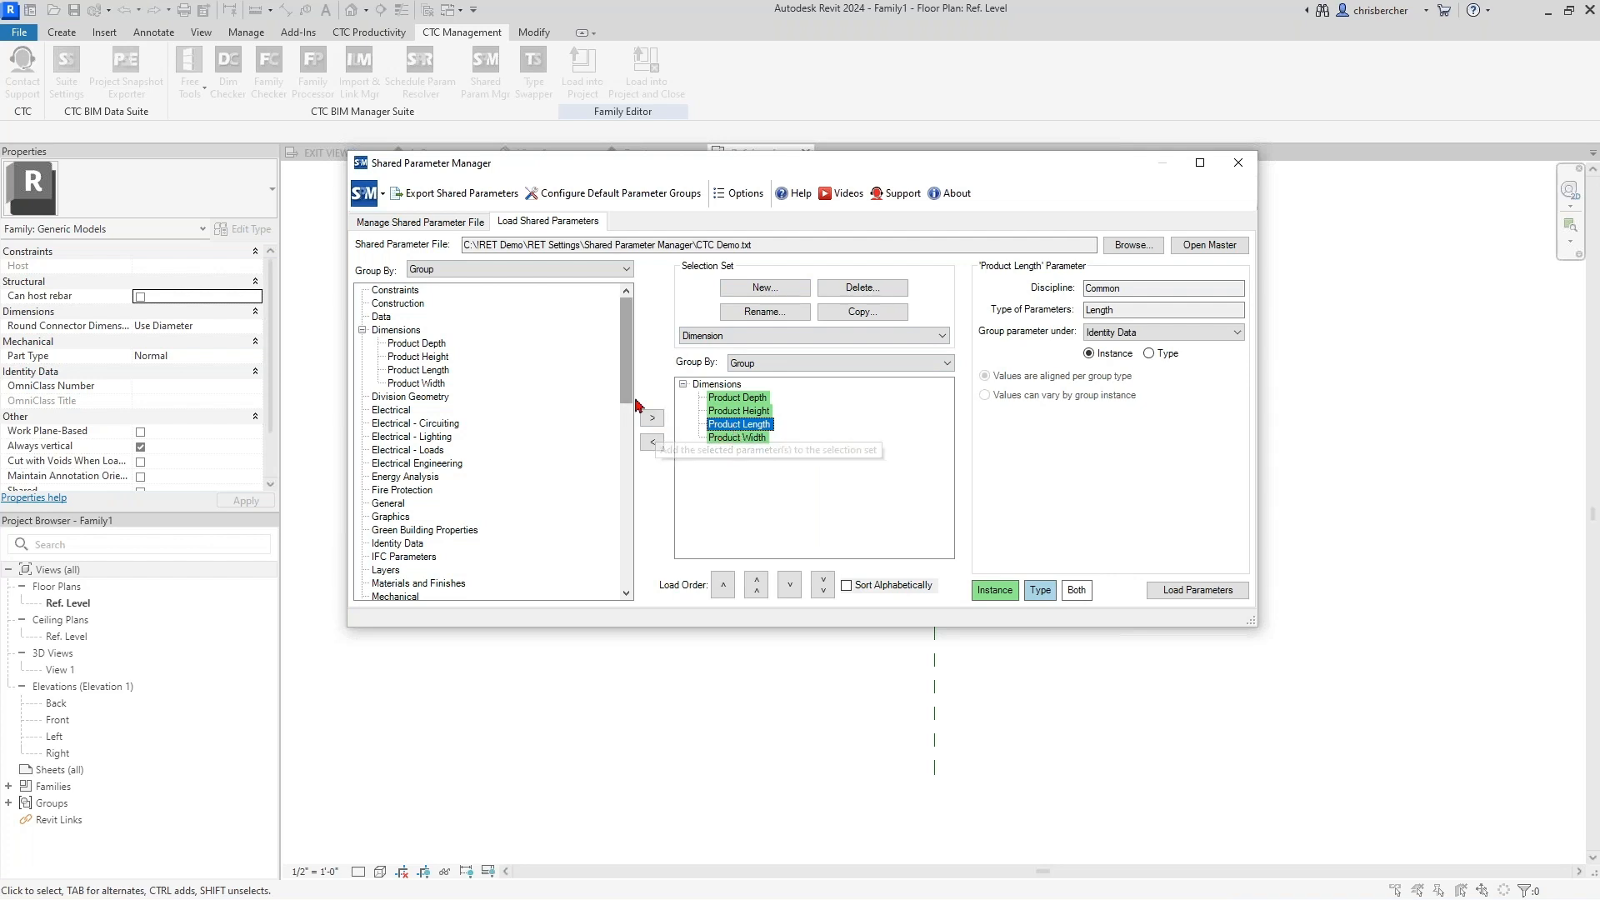
left_click(744, 438)
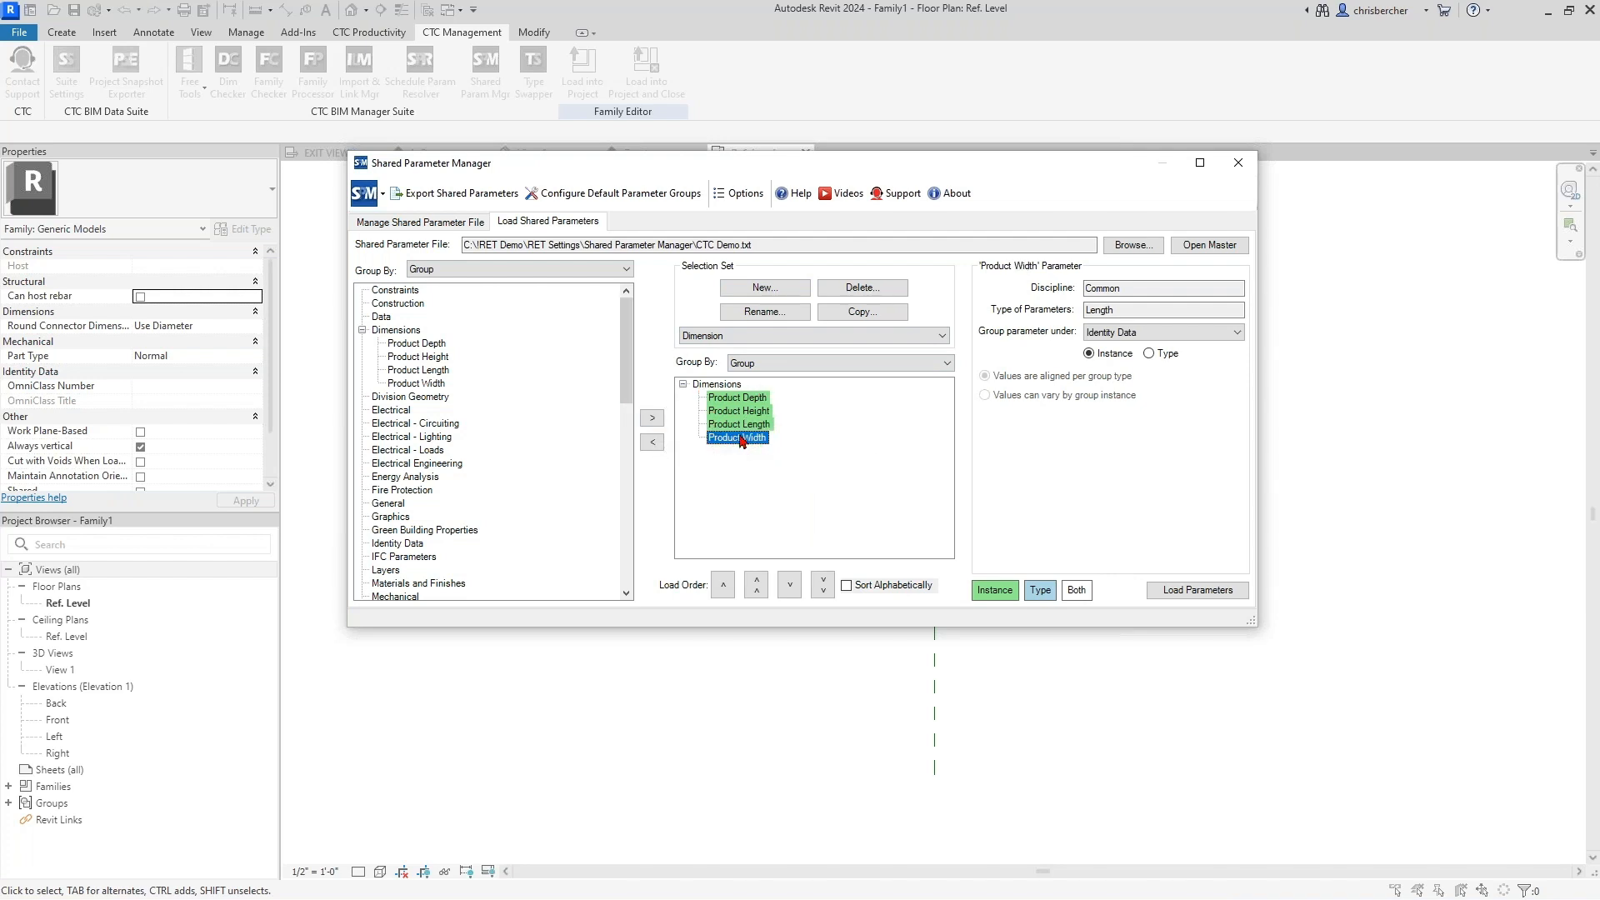
left_click(652, 445)
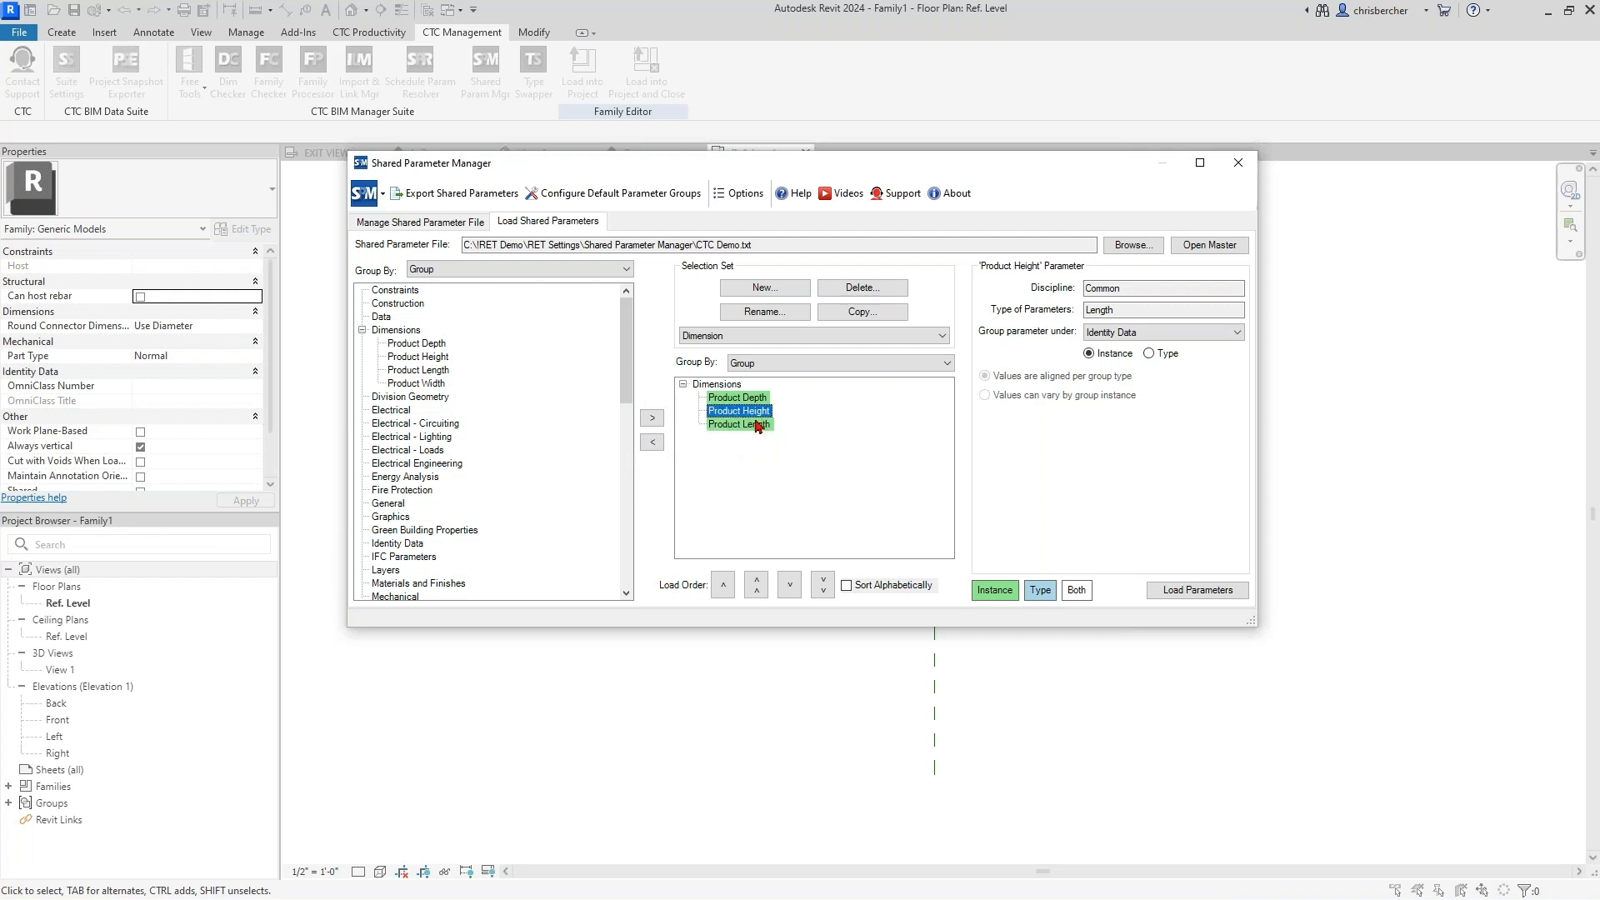
left_click(658, 446)
left_click(665, 447)
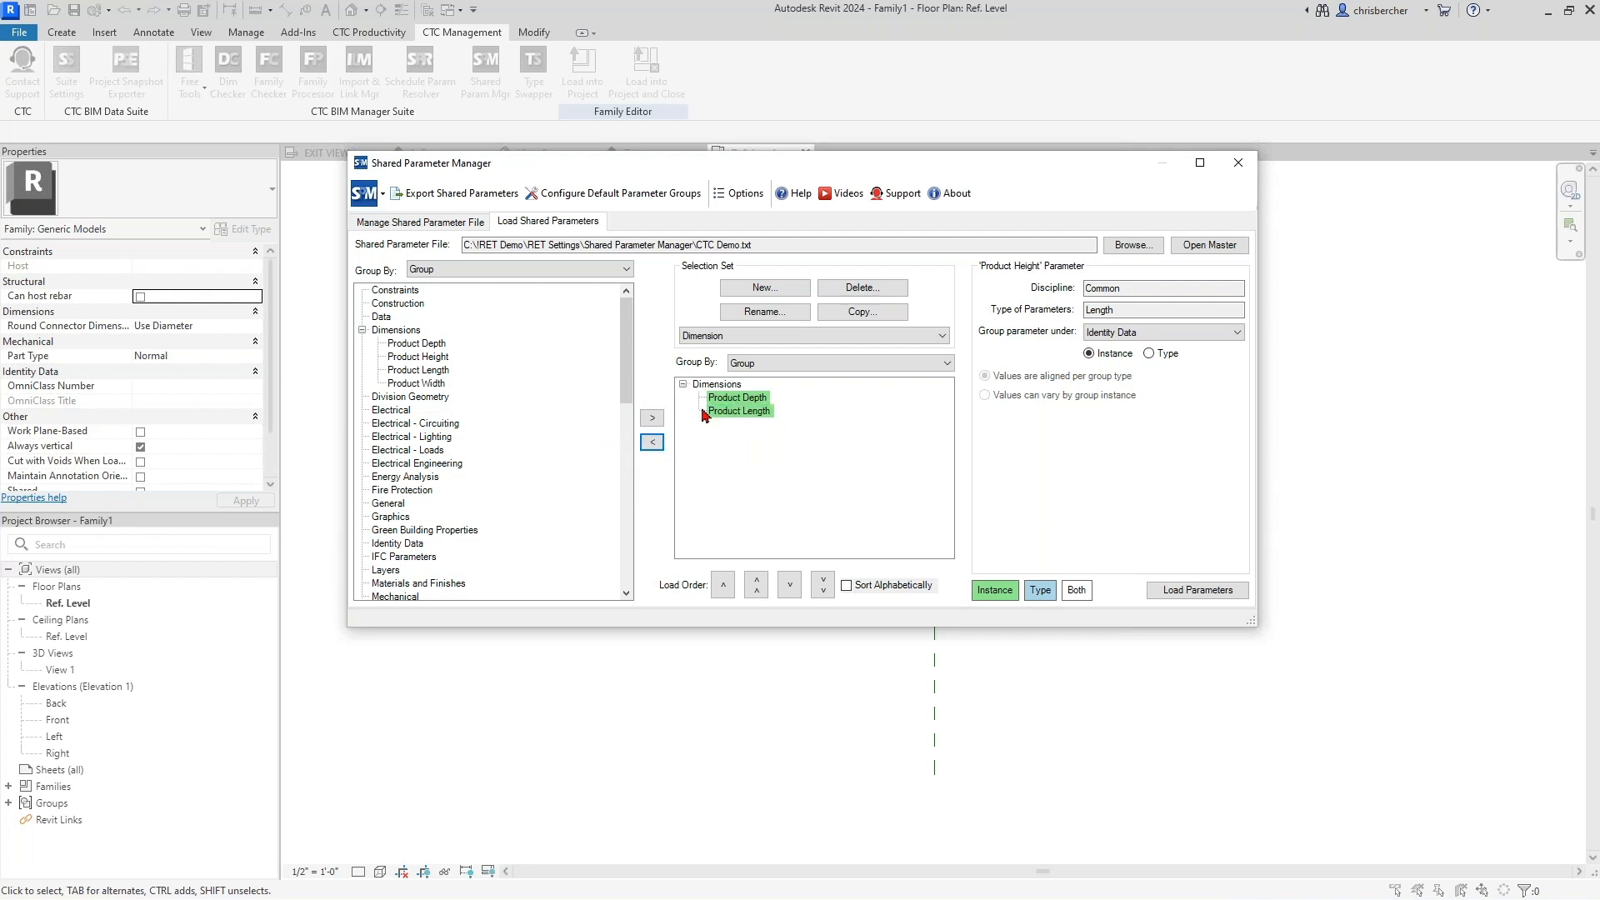
left_click(656, 448)
Step: Add Product Depth and Product Length, followed by Product Height and Product Width, to the Dimension selection set
left_click(417, 344)
left_click(417, 370, "ctrl")
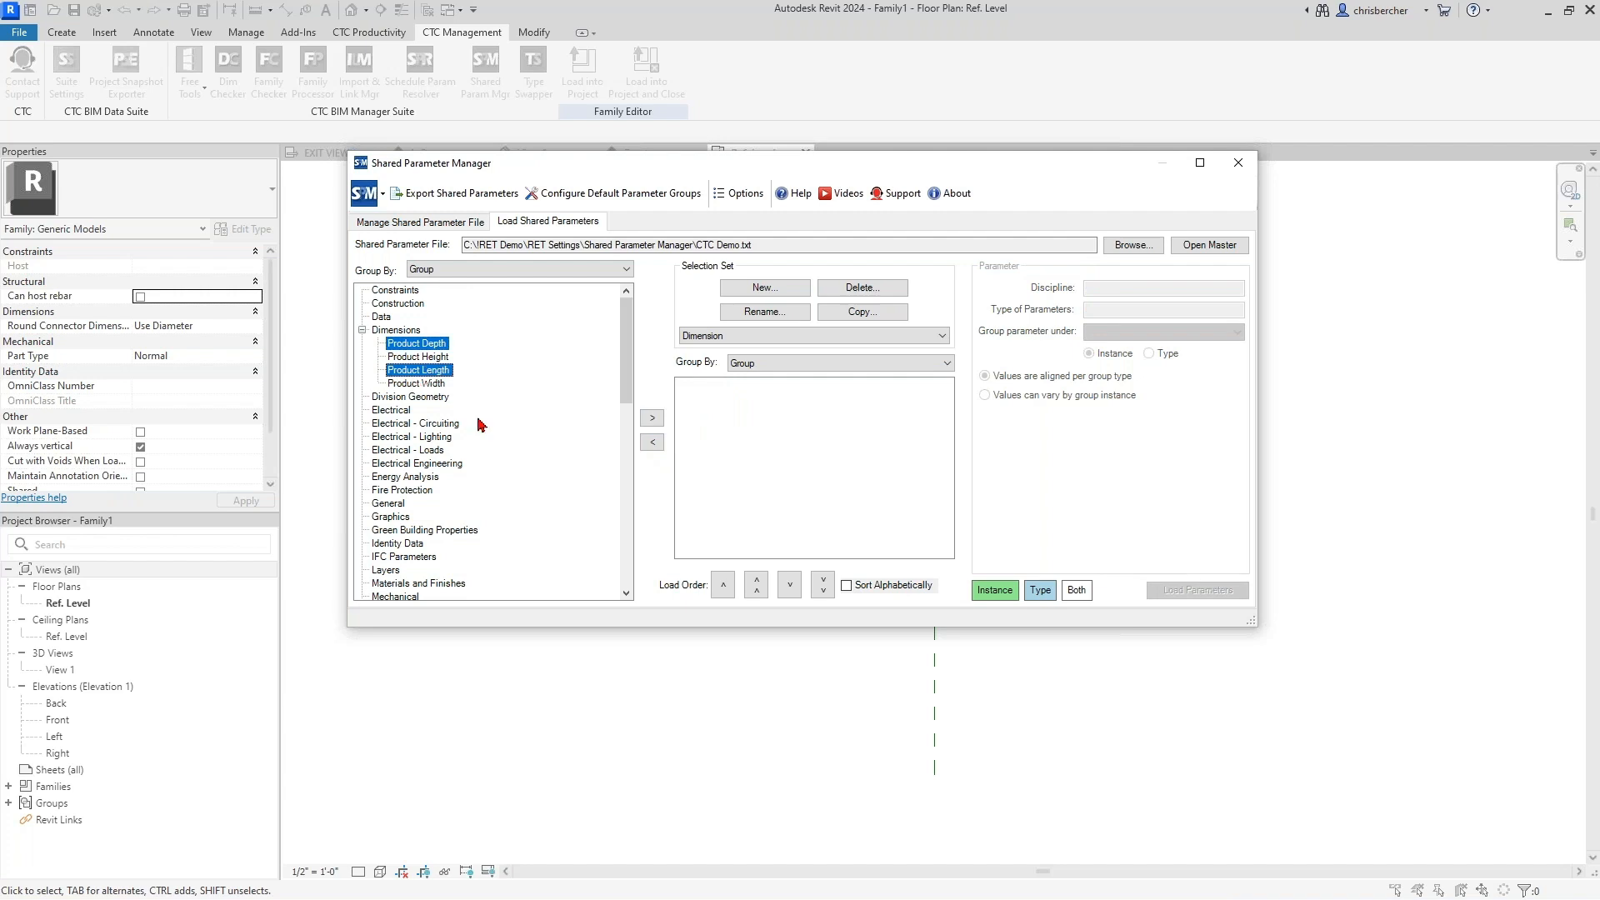
left_click(651, 417)
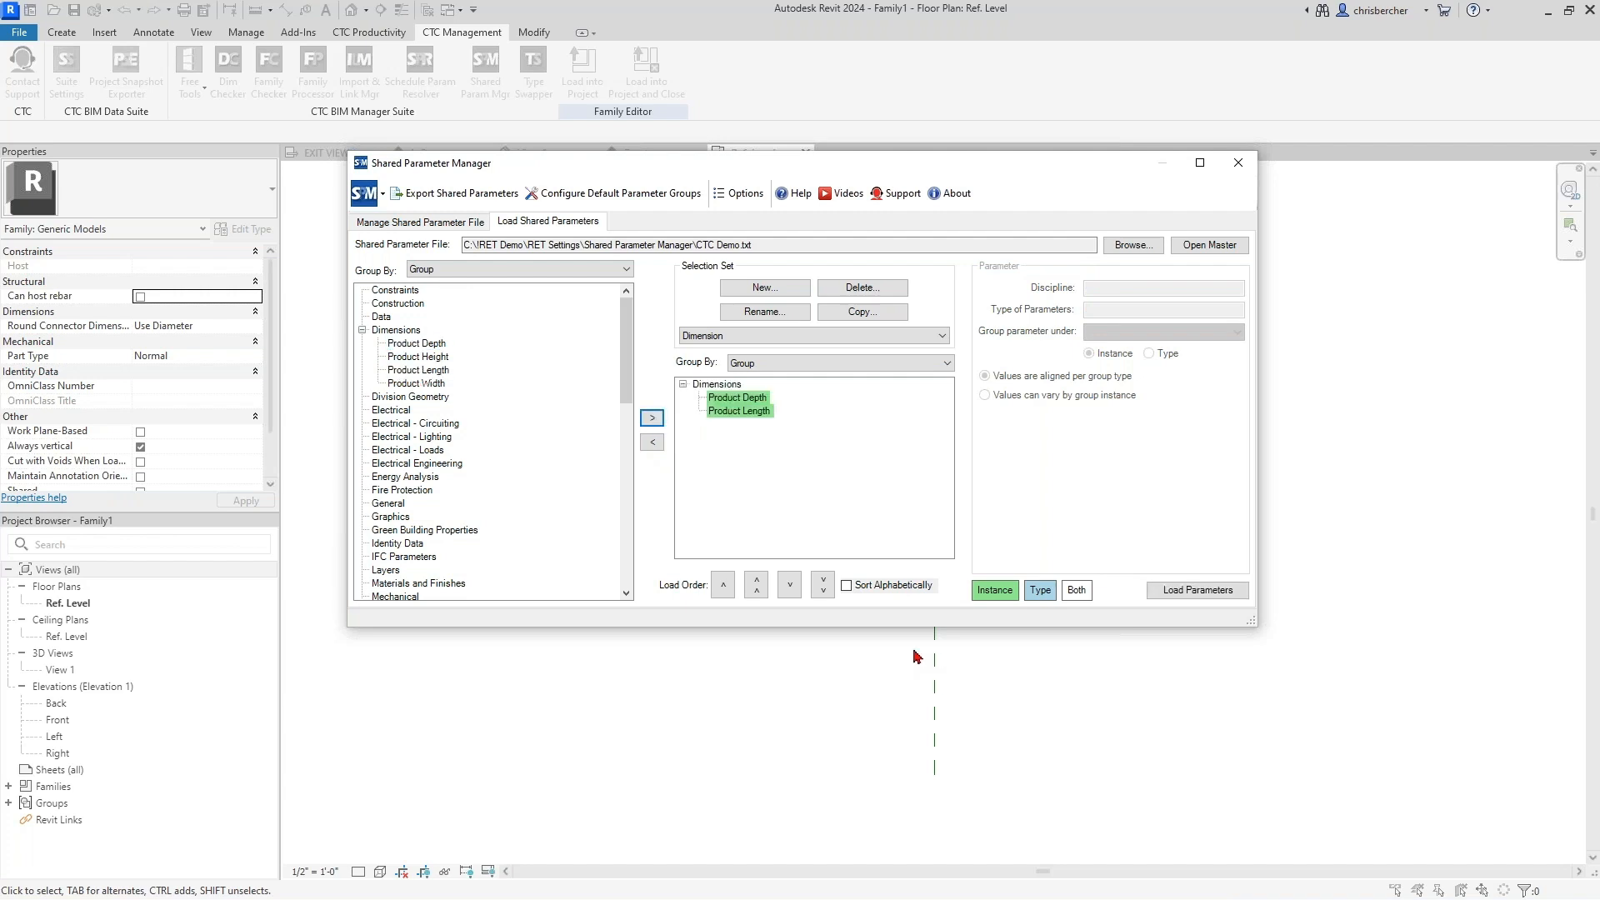
left_click(443, 359)
left_click(435, 384, "ctrl")
left_click(651, 417)
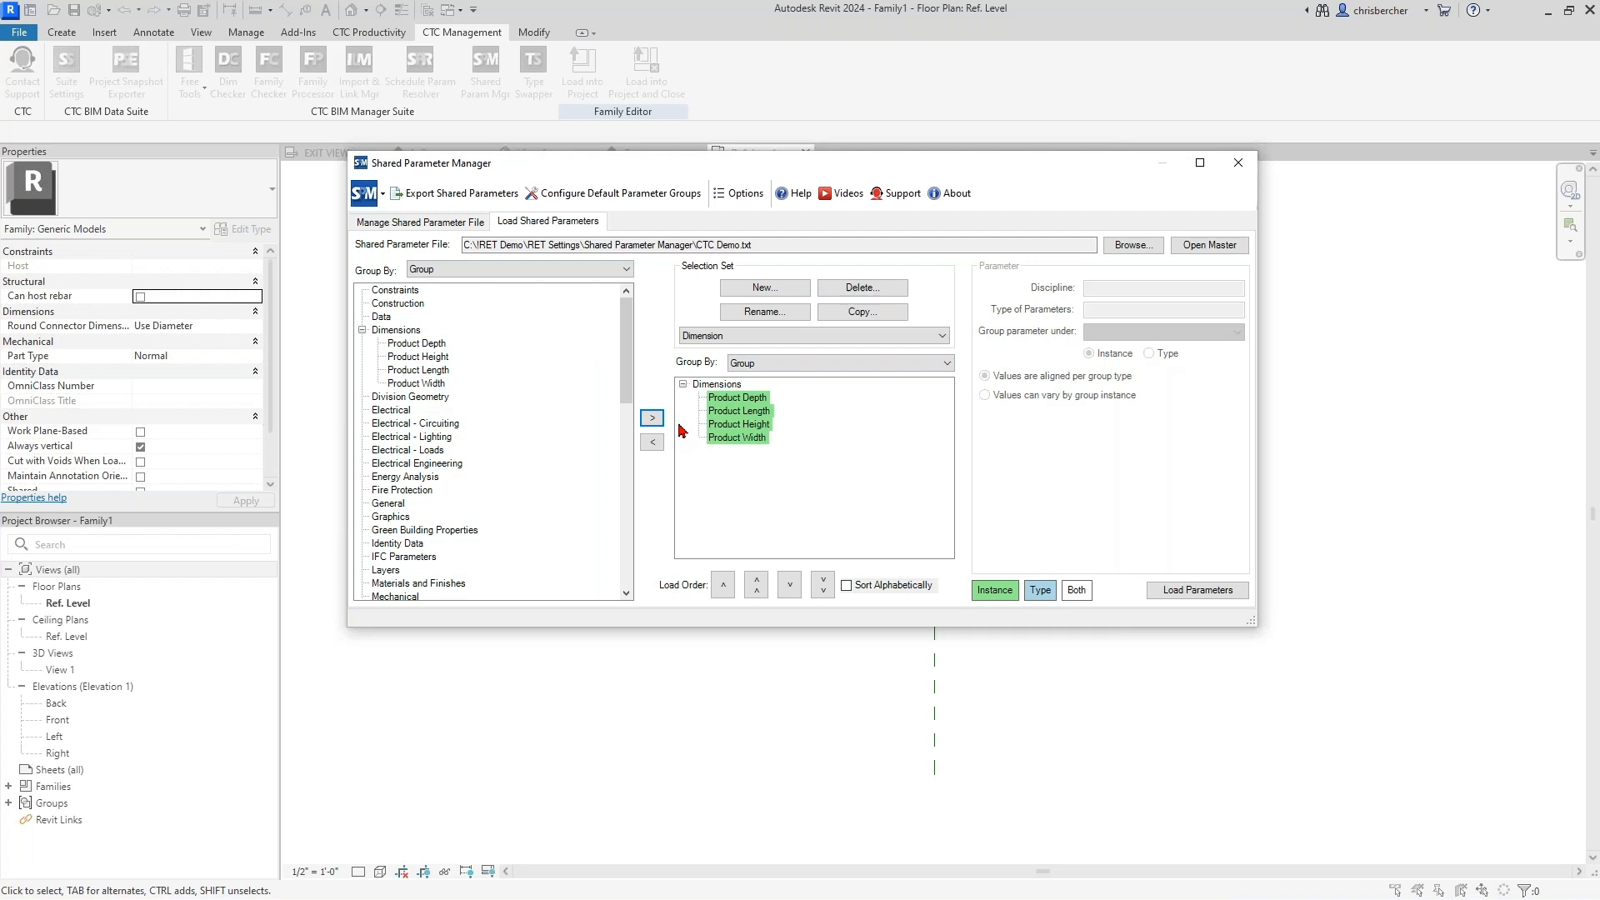
Step: Examine the discipline, type and available parameter groups for Product Depth in the selection set
left_click(720, 386)
left_click(757, 398)
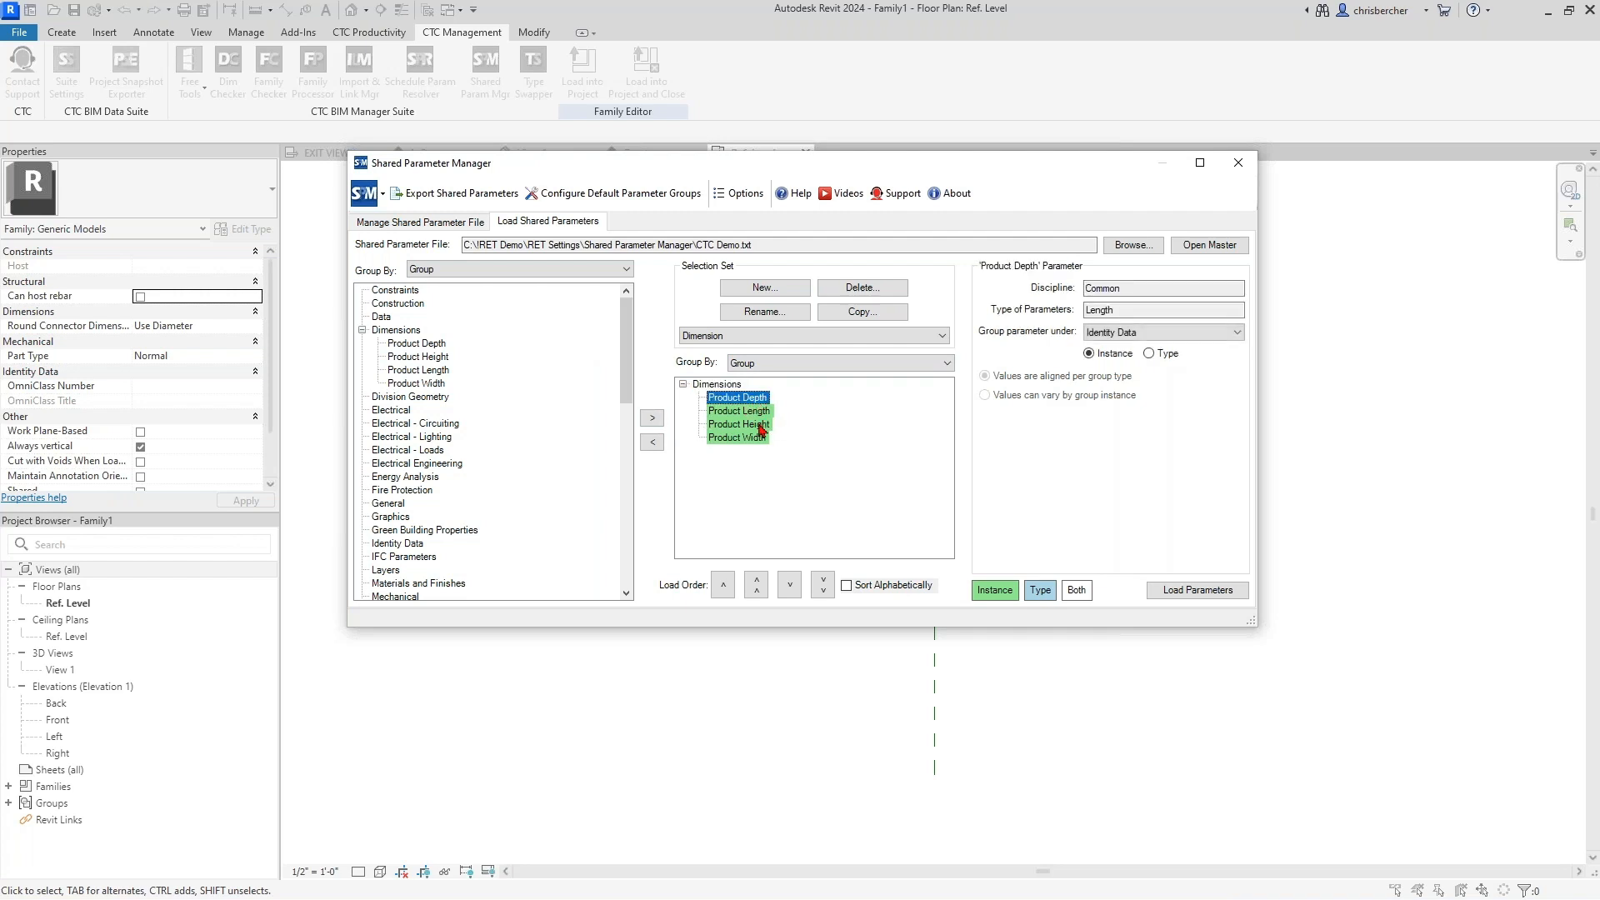
left_click(754, 437, "shift")
left_click(739, 384)
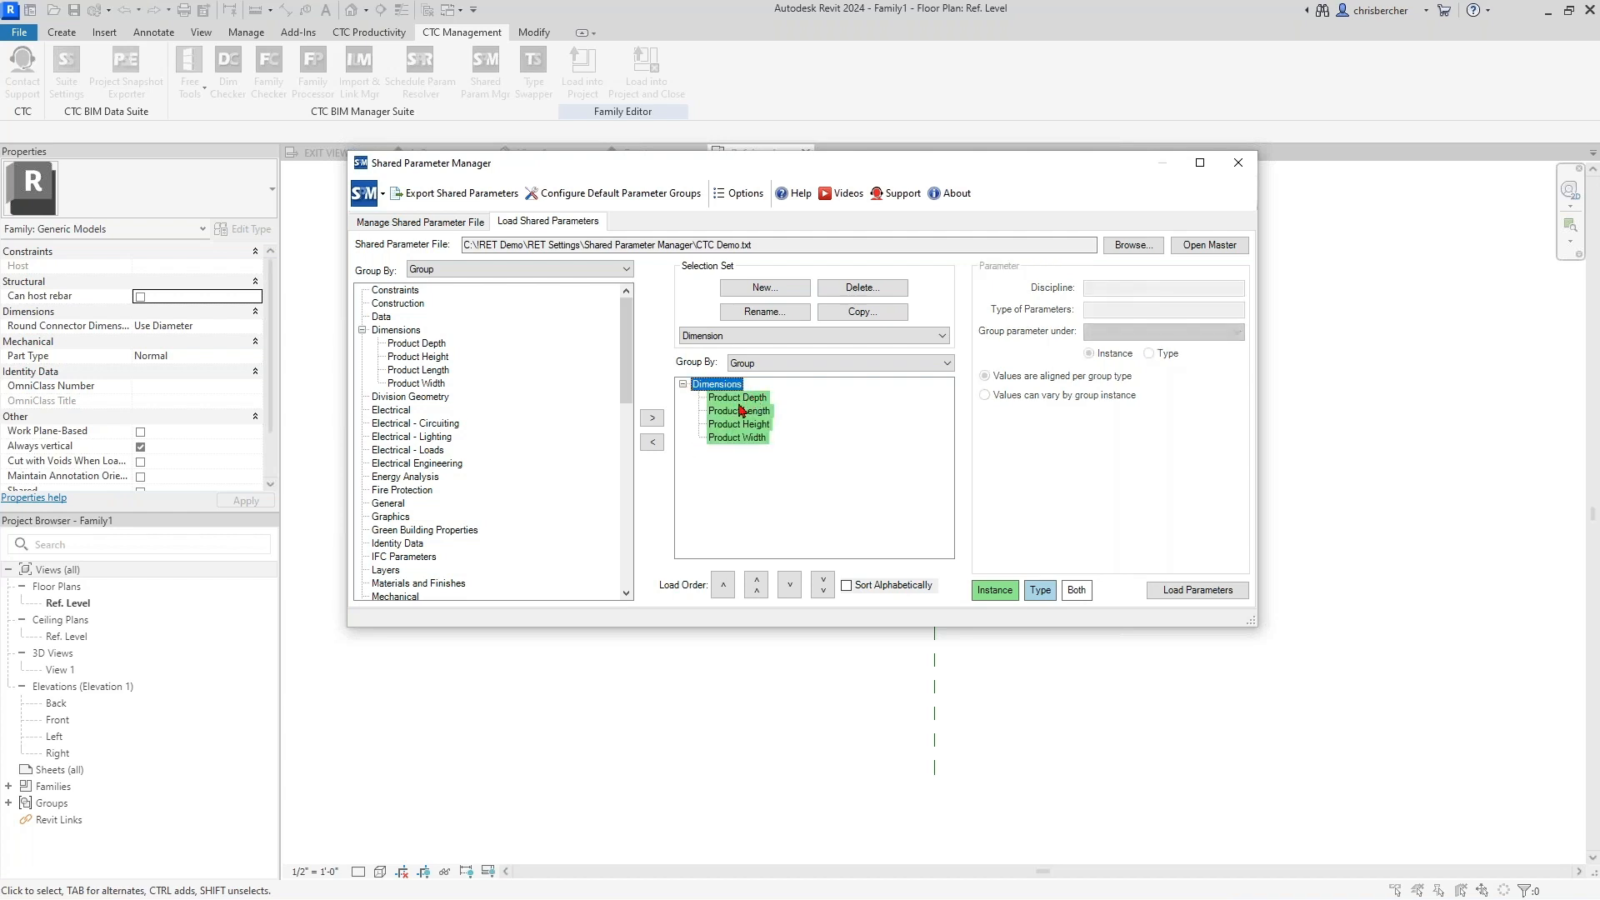
key("Down")
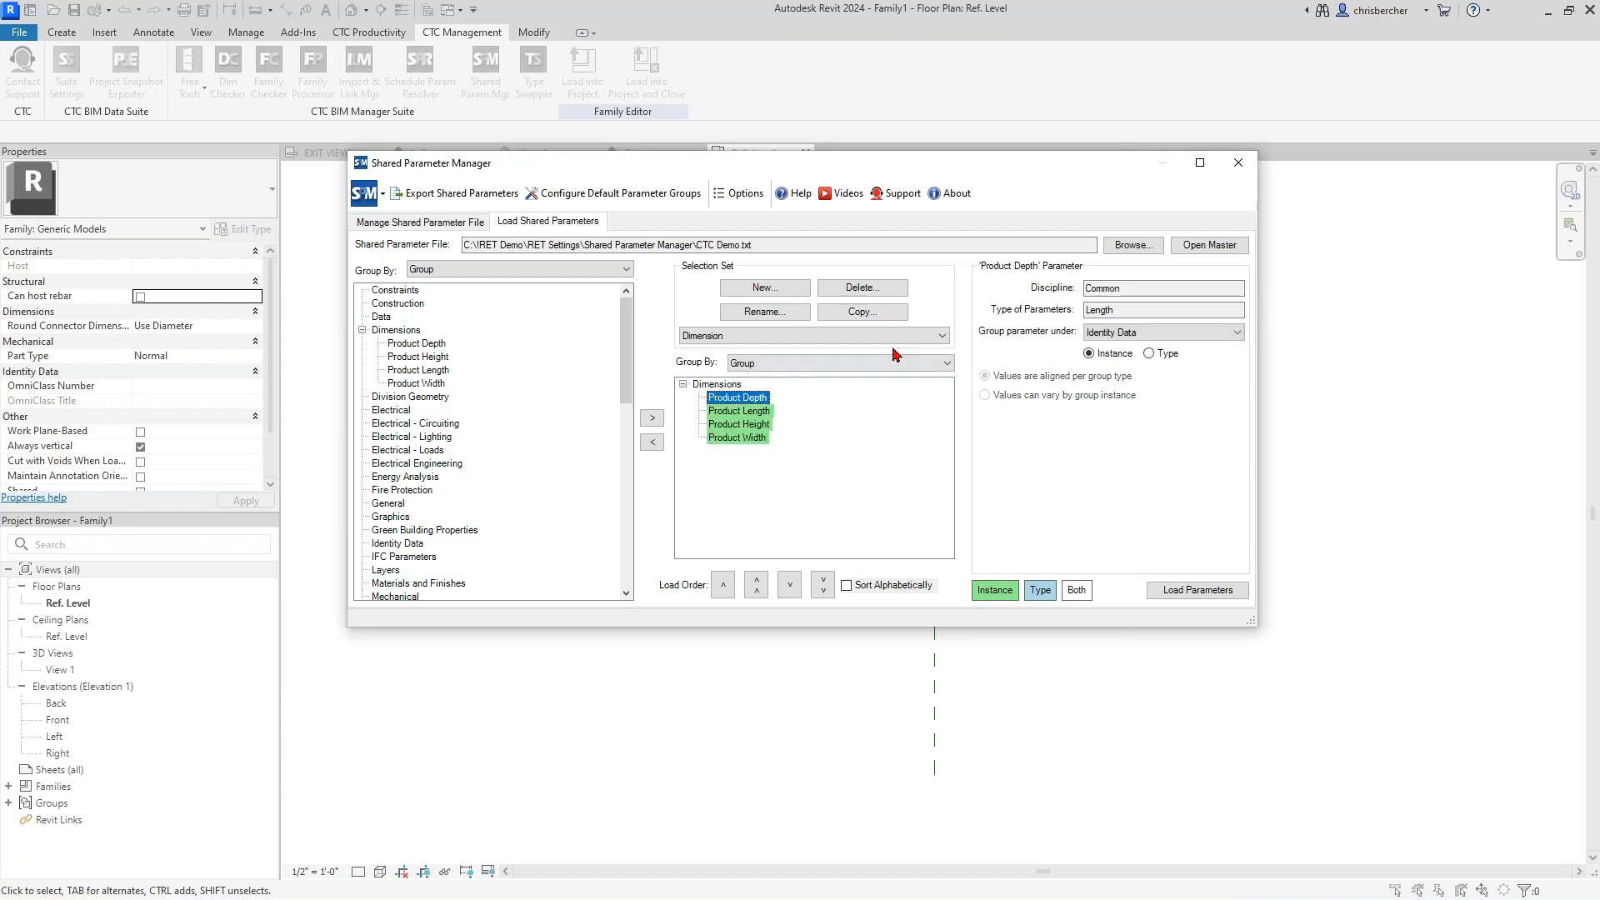
left_click(1125, 309)
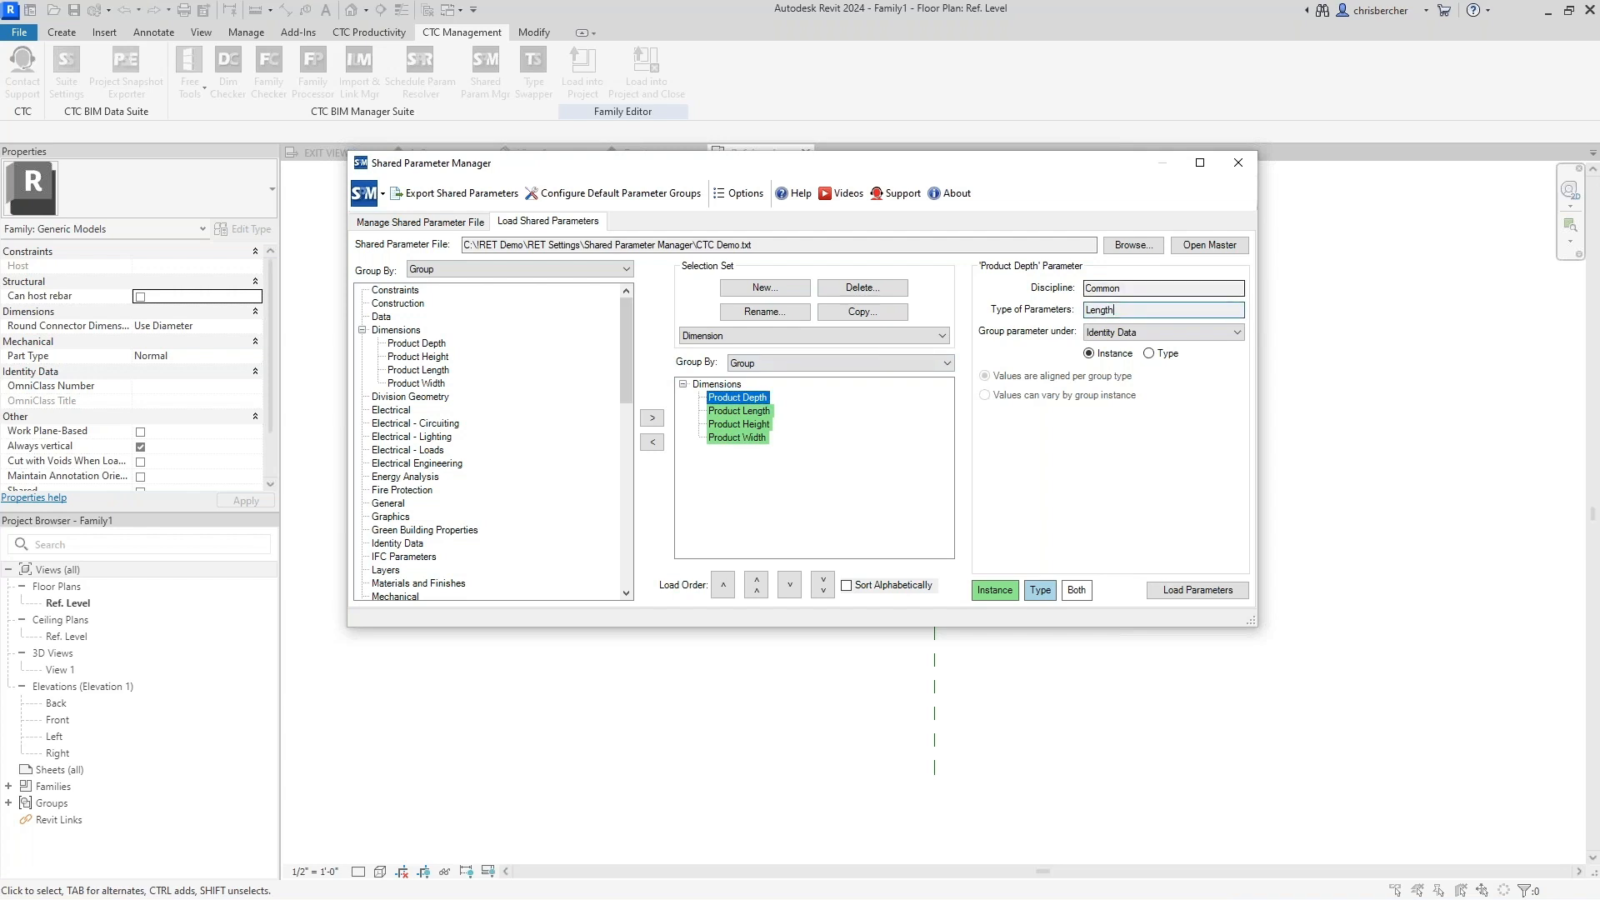
left_click(1164, 288)
left_click(1144, 310)
left_click(1131, 332)
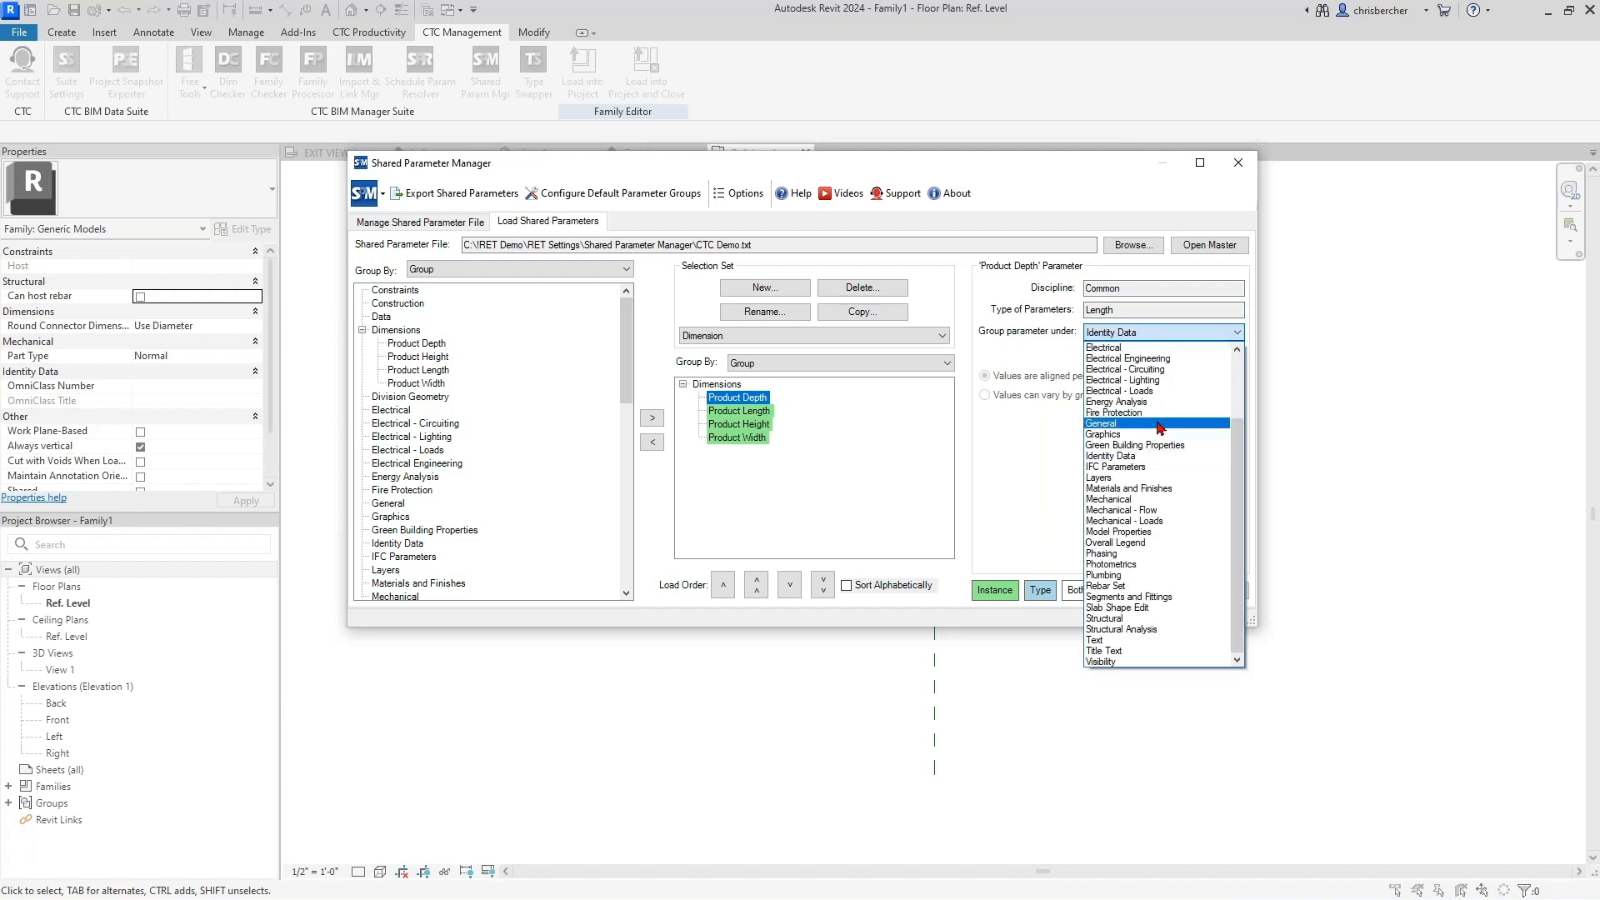
left_click(1056, 452)
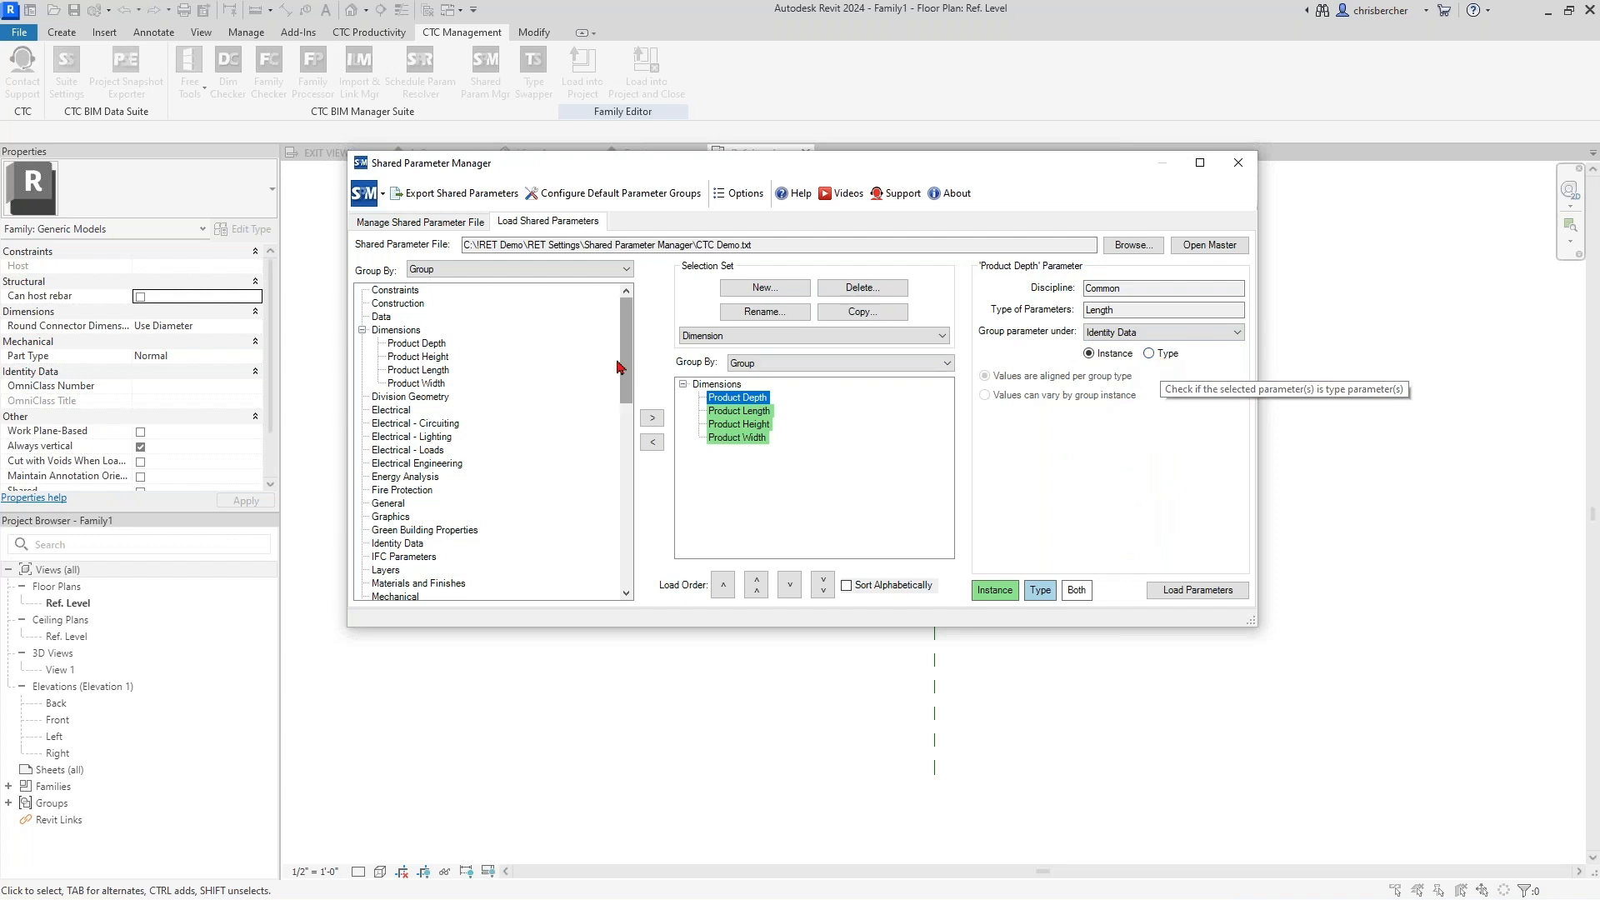
left_click(750, 437, "shift")
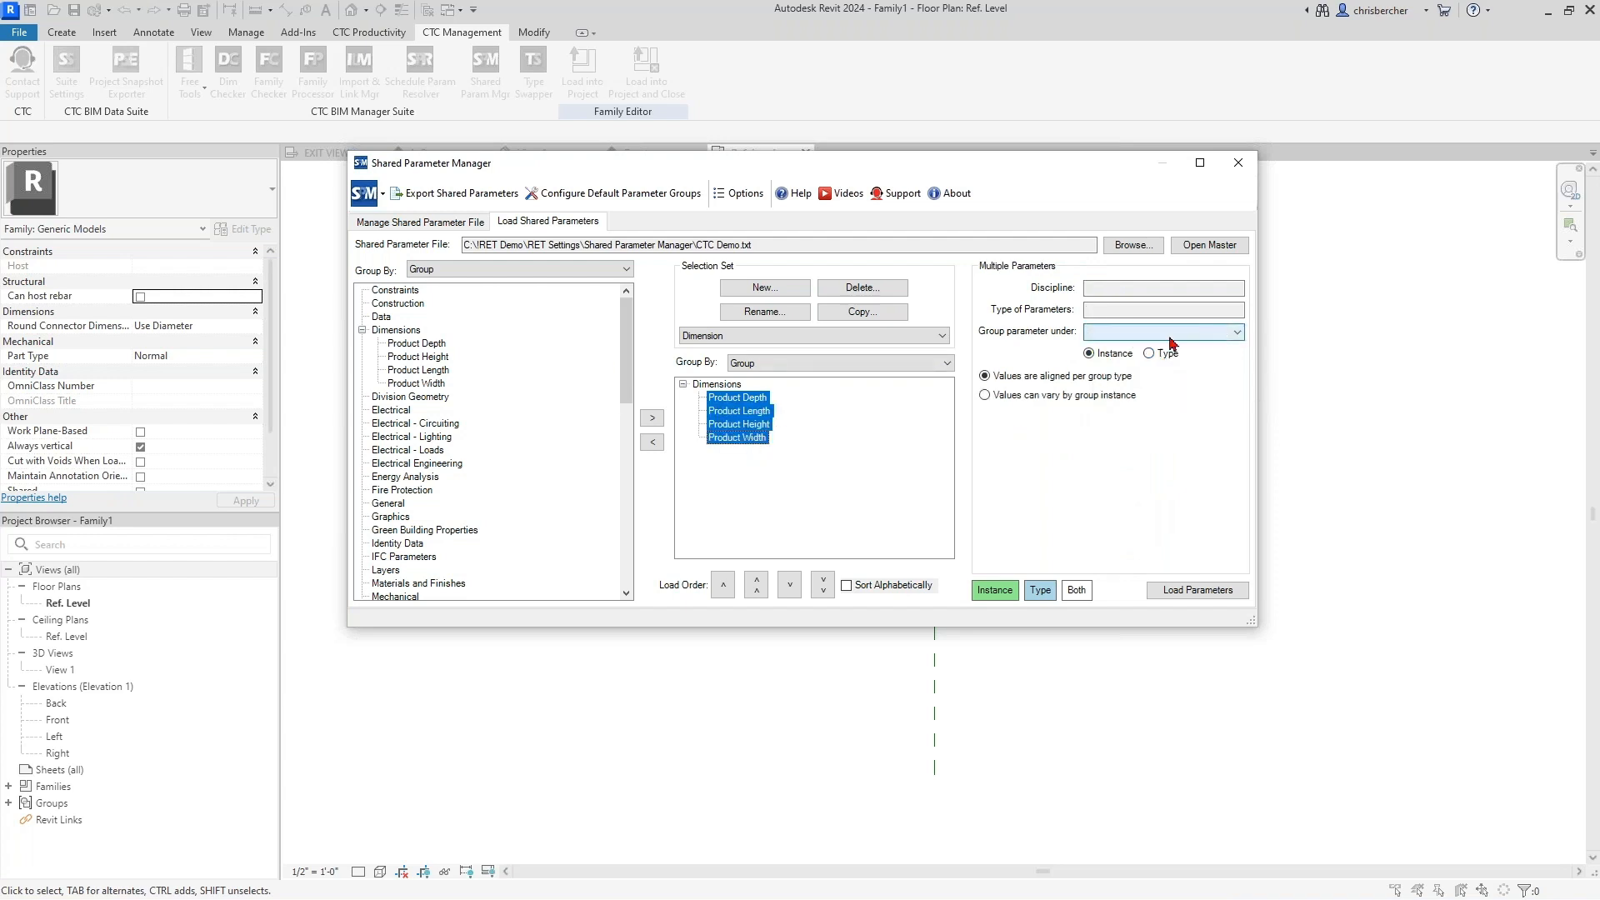
Step: Group the Product Depth and Product Length parameters of the selection set under Dimensions
left_click(745, 398)
left_click(1200, 332)
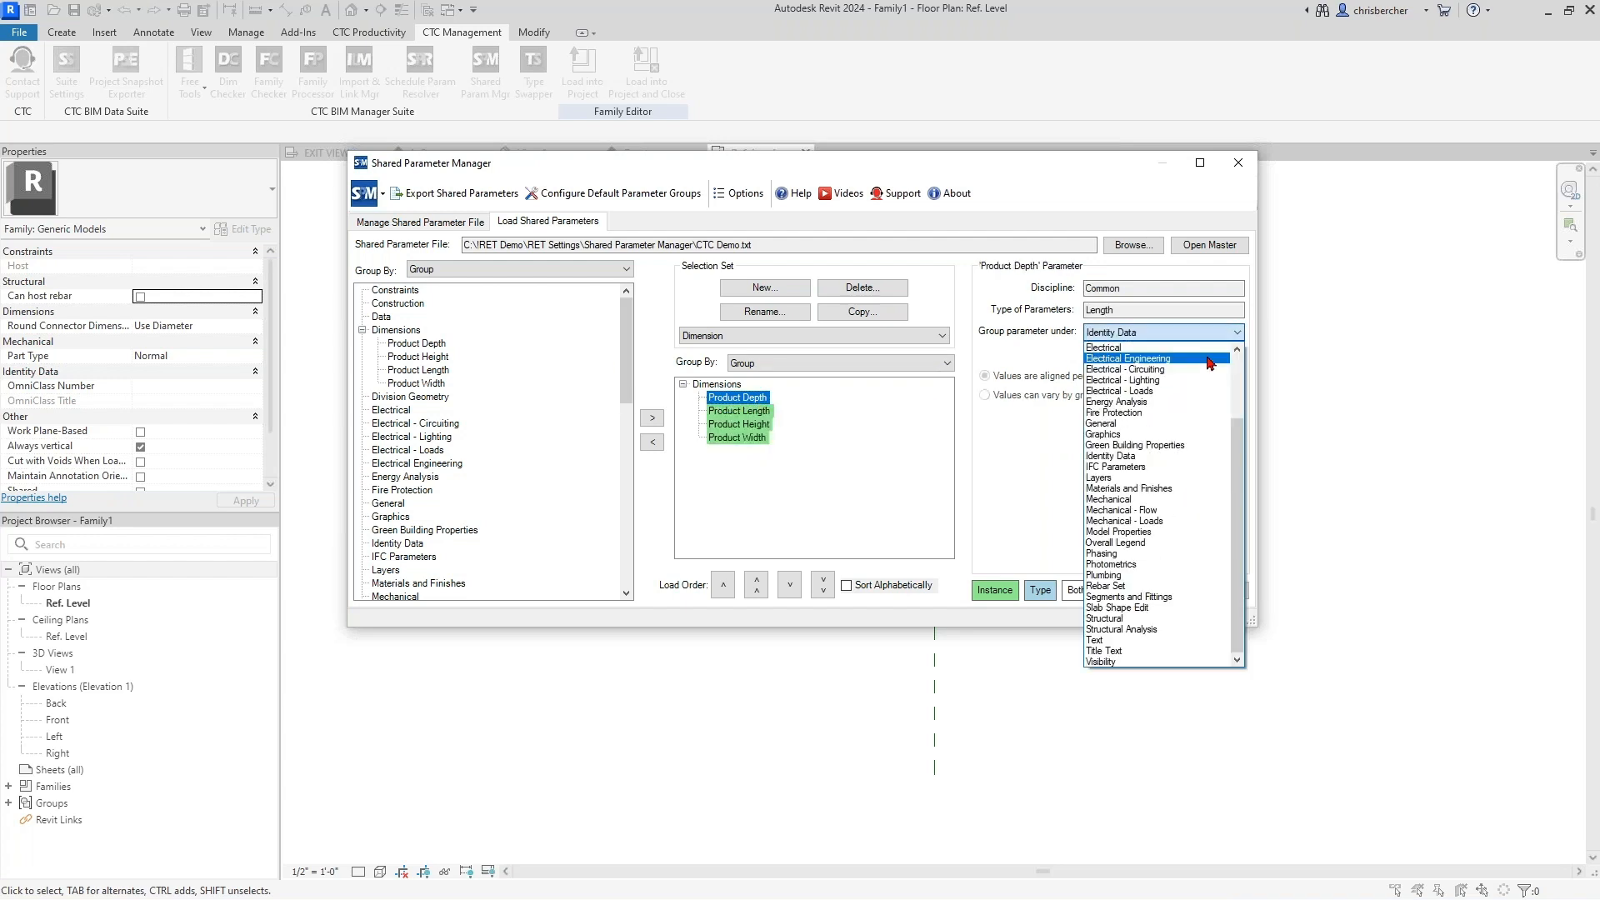
scroll(1146, 466, "up", 3)
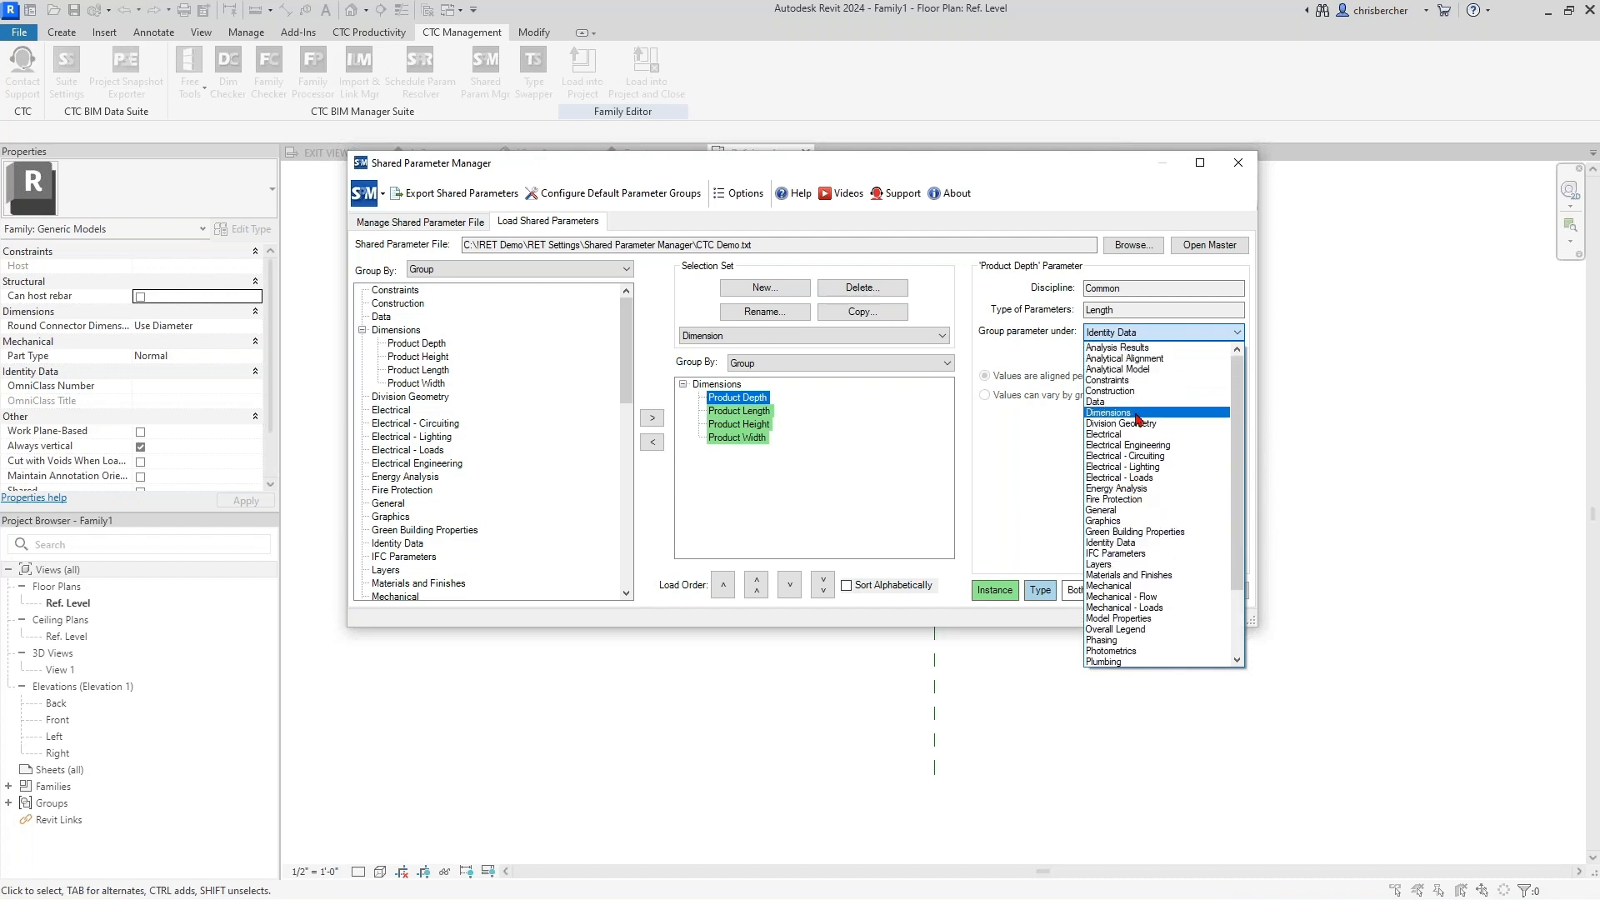
left_click(1138, 414)
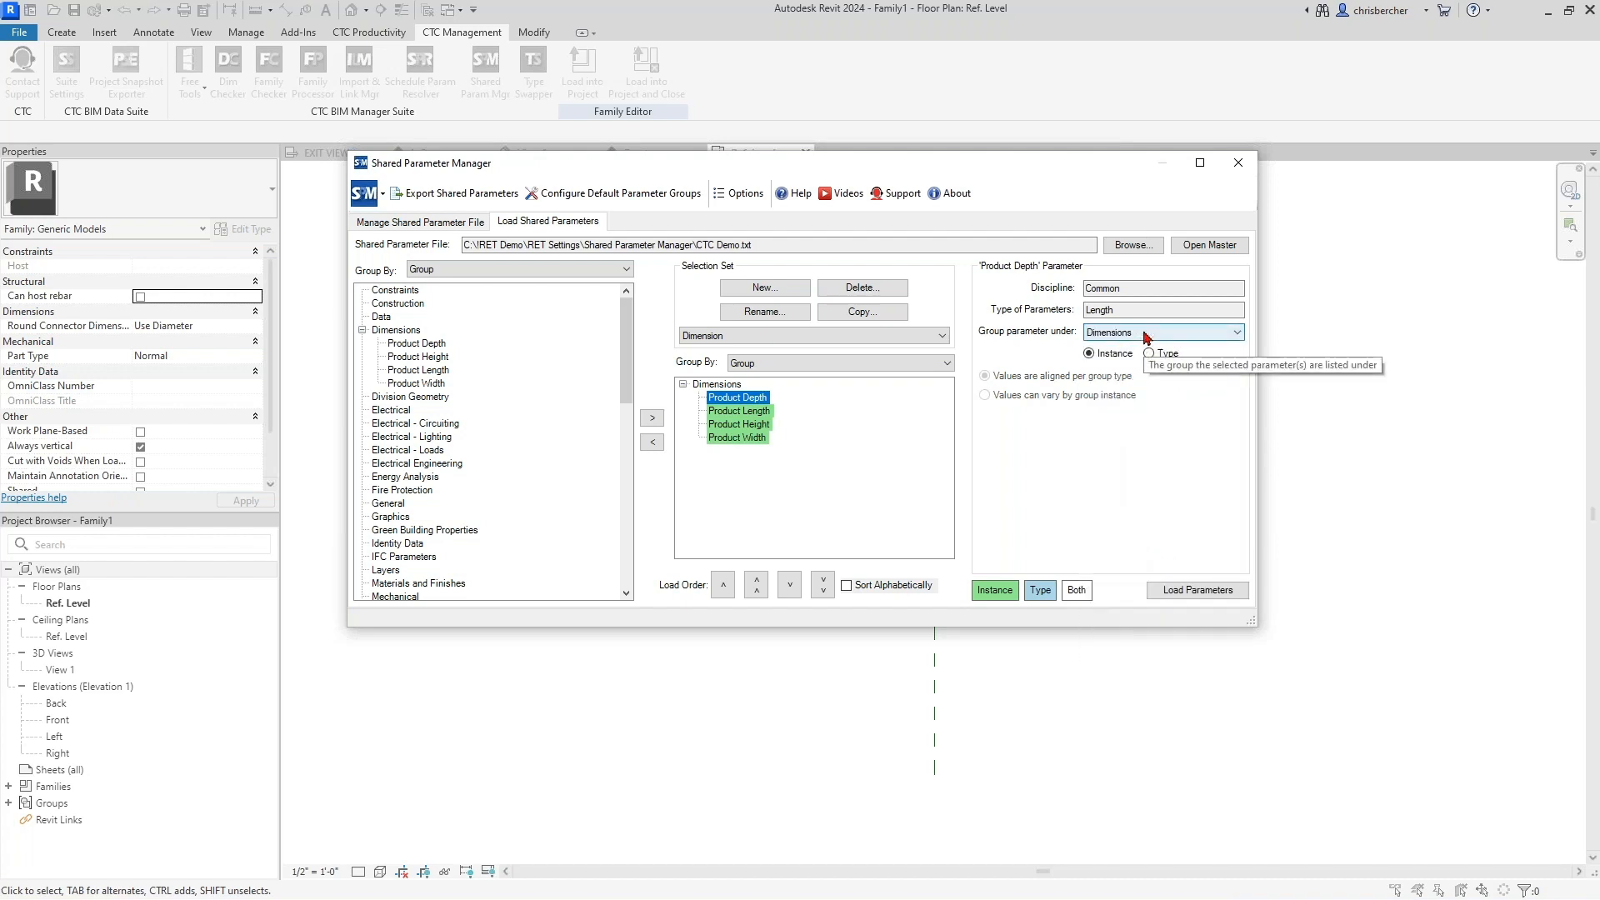
left_click(739, 411)
left_click(1200, 332)
scroll(1162, 388, "up", 3)
left_click(1141, 416)
Step: Group the Product Height and Product Width parameters of the selection set under Dimensions
left_click(729, 427)
left_click(1166, 333)
scroll(1131, 388, "up", 3)
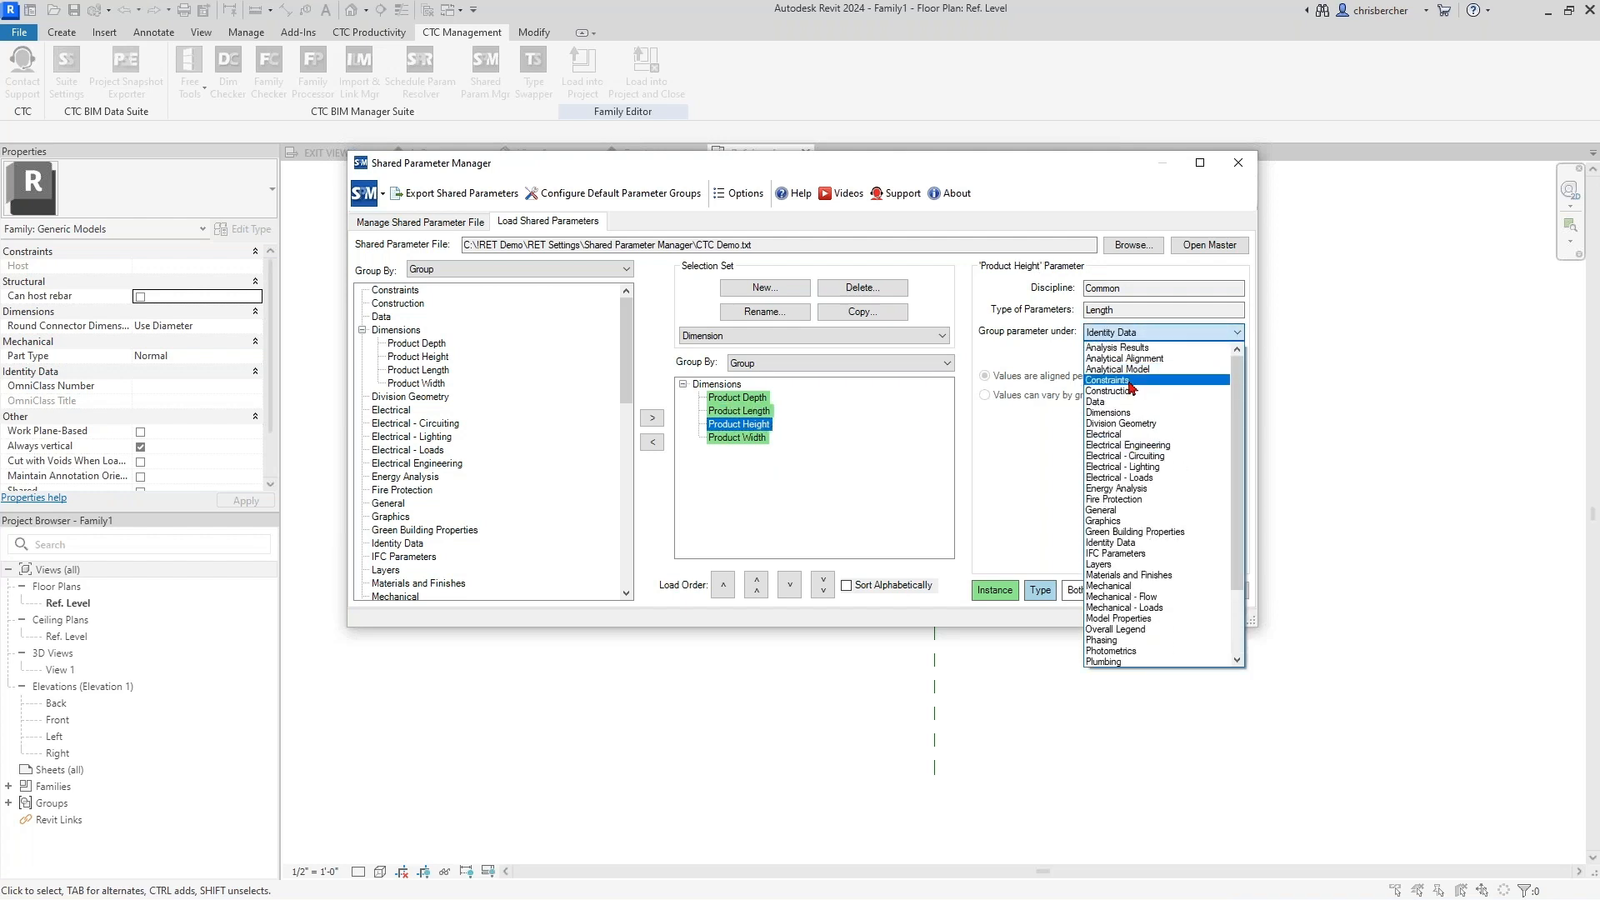
left_click(1116, 412)
left_click(730, 438)
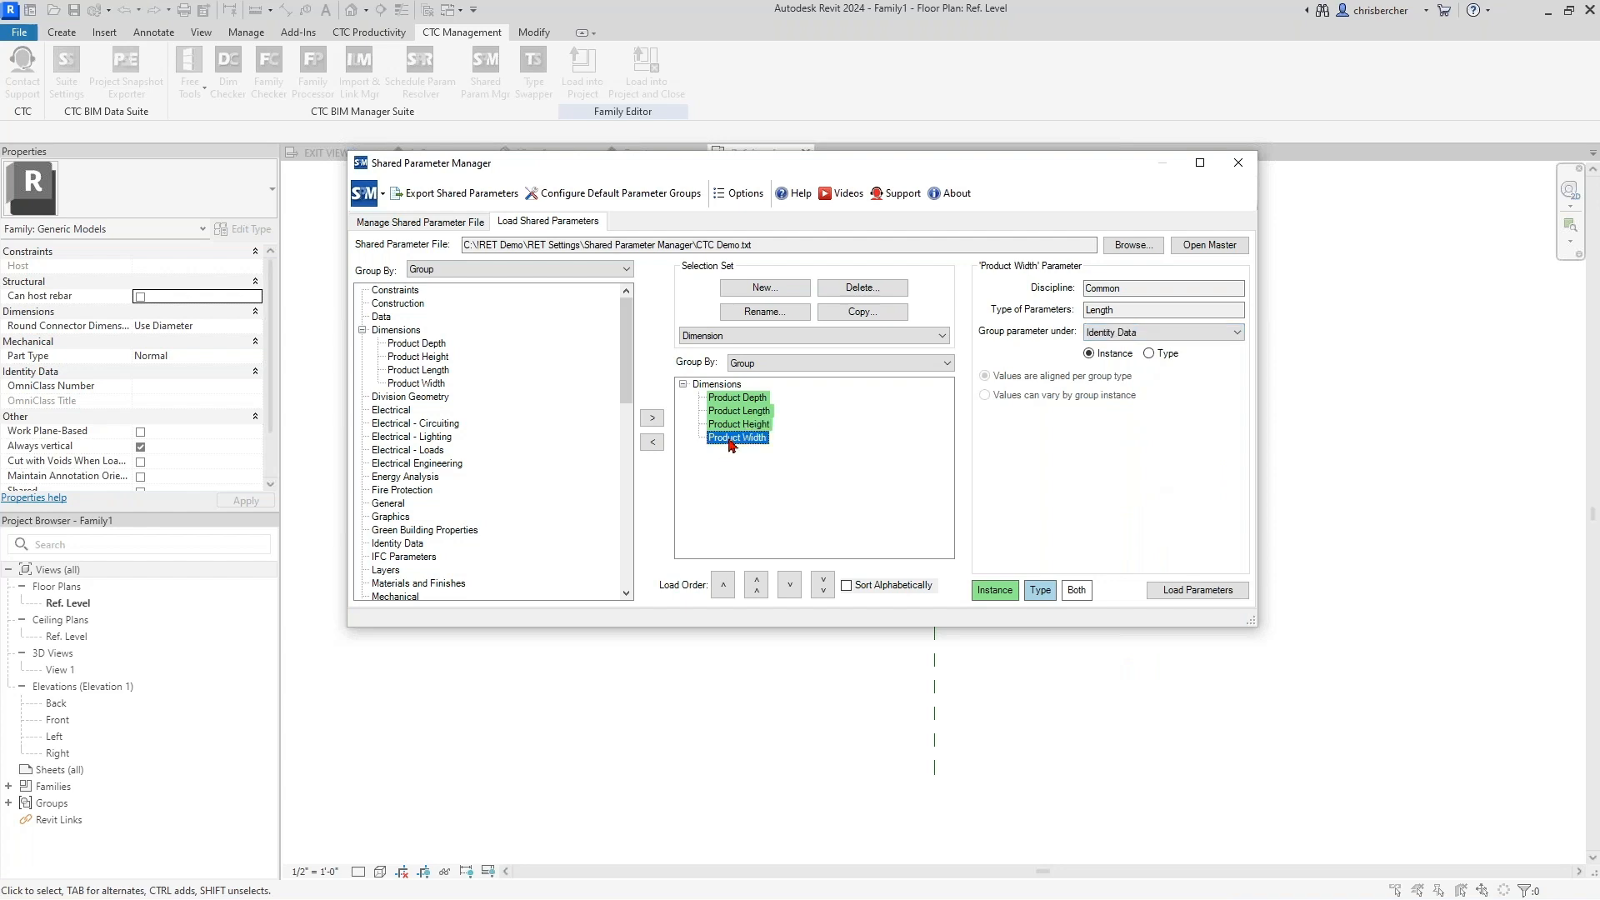
left_click(1167, 333)
scroll(1145, 375, "up", 3)
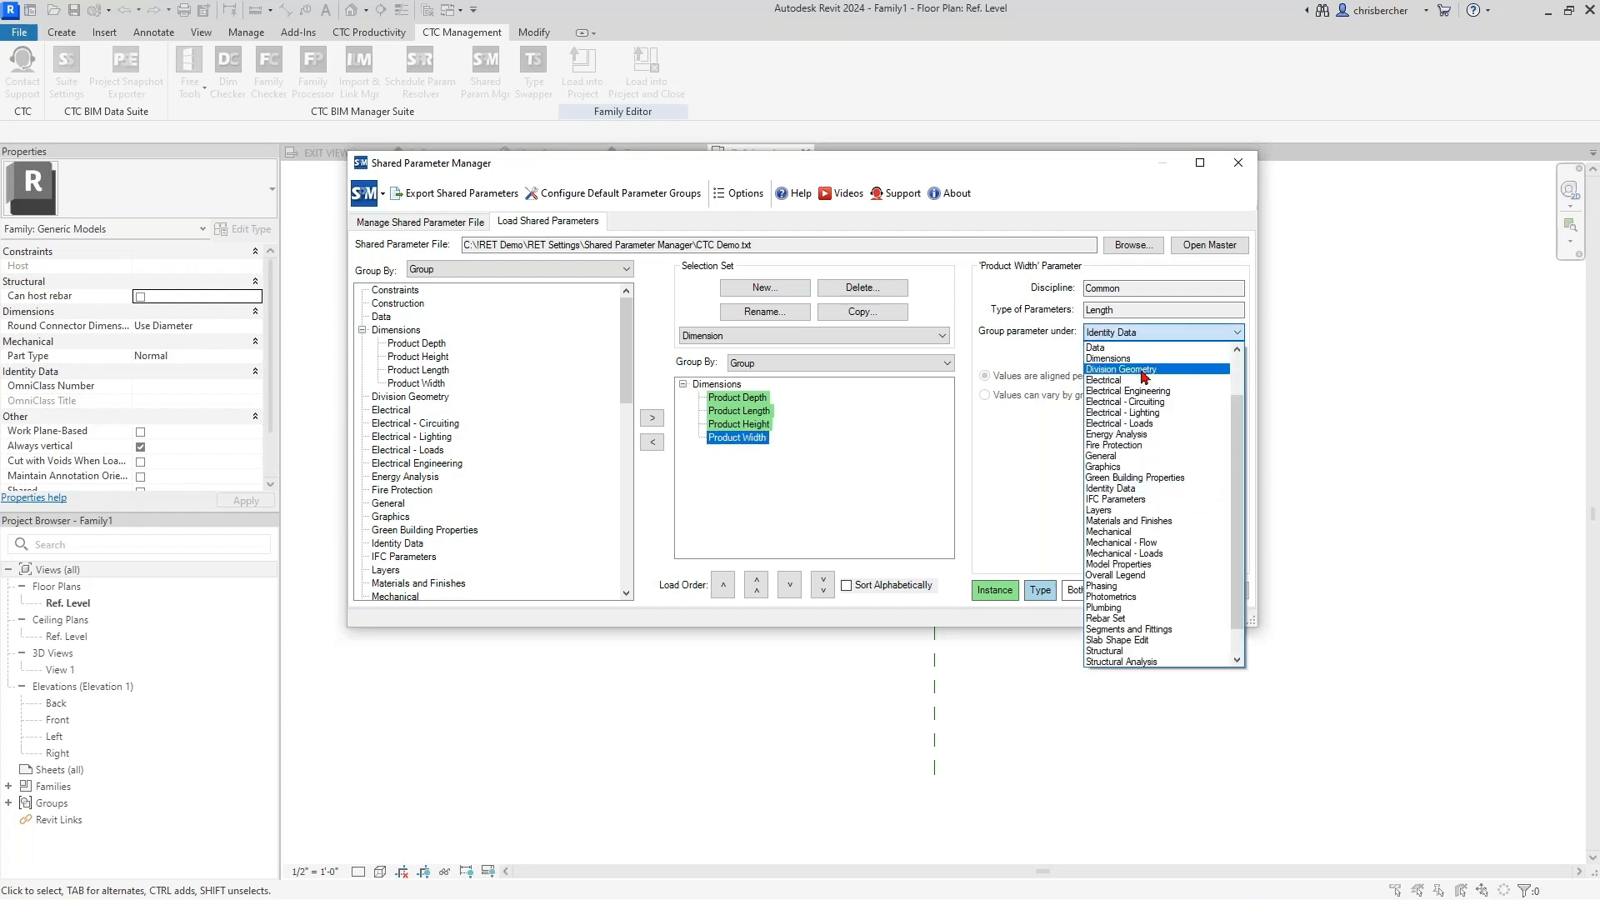
left_click(1144, 358)
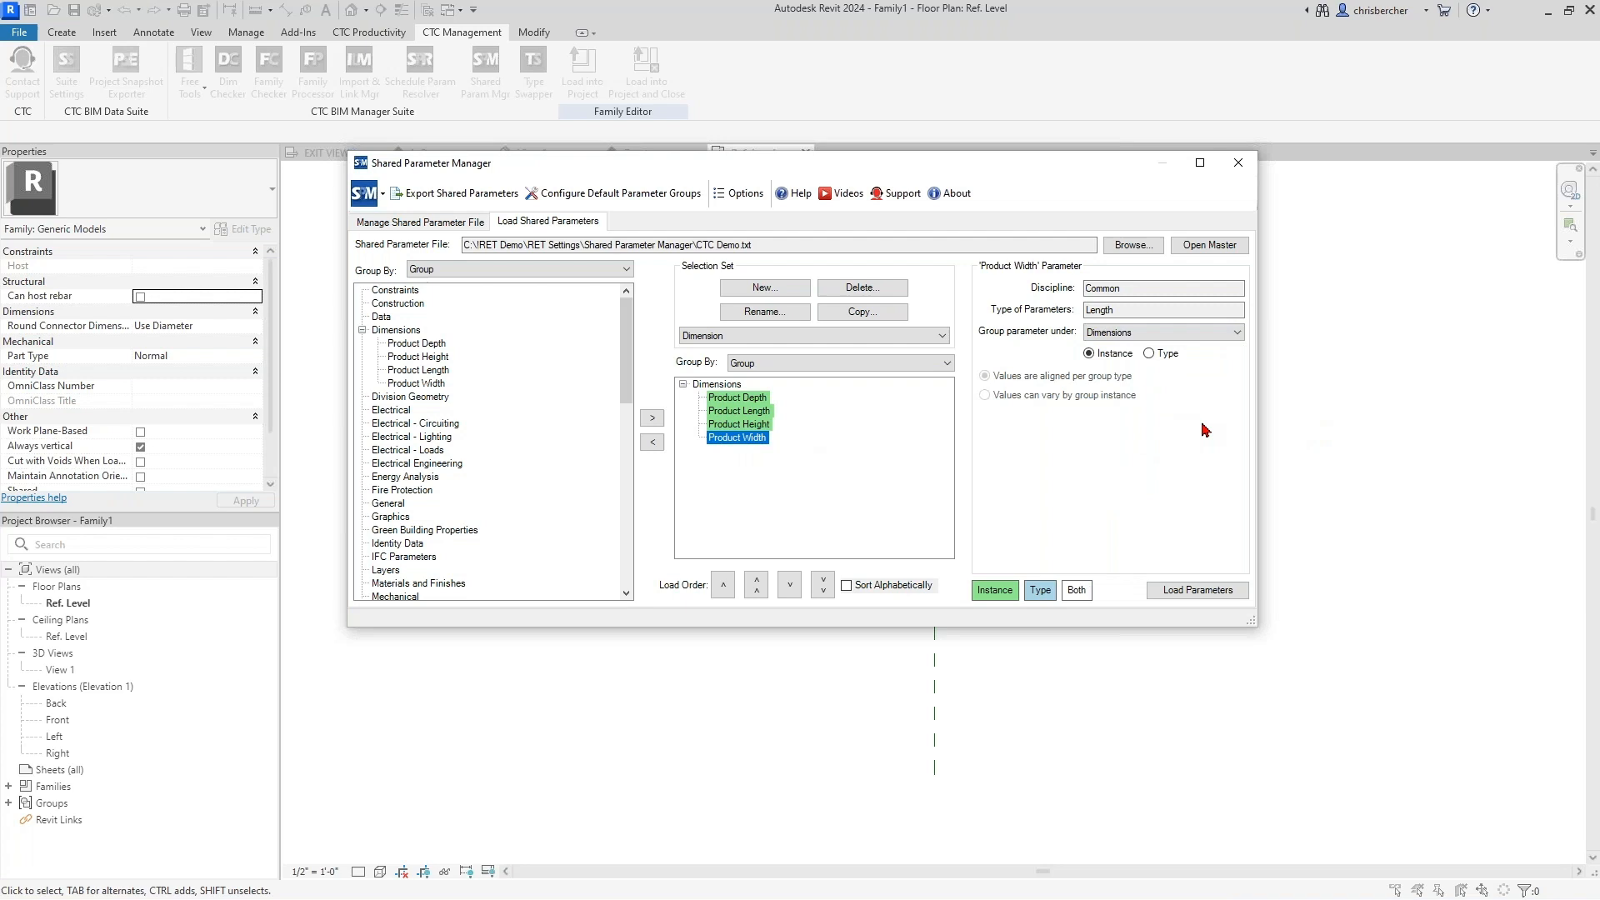
Step: Make all four product parameters type parameters and load the Dimension selection set into the open family
left_click(763, 401, "shift")
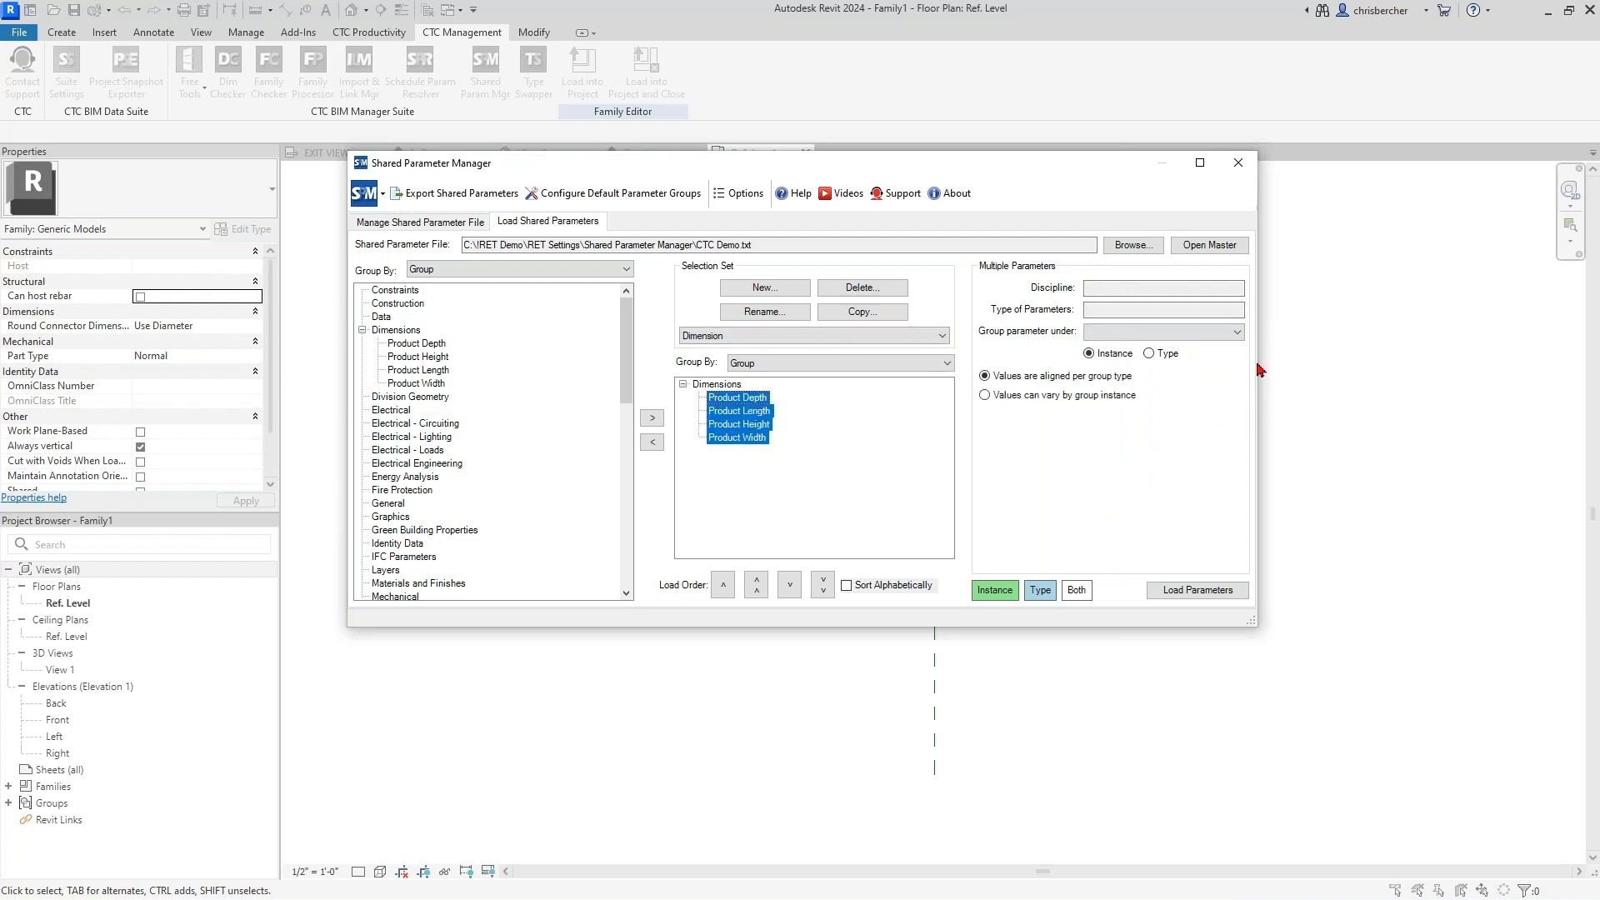
left_click(1150, 353)
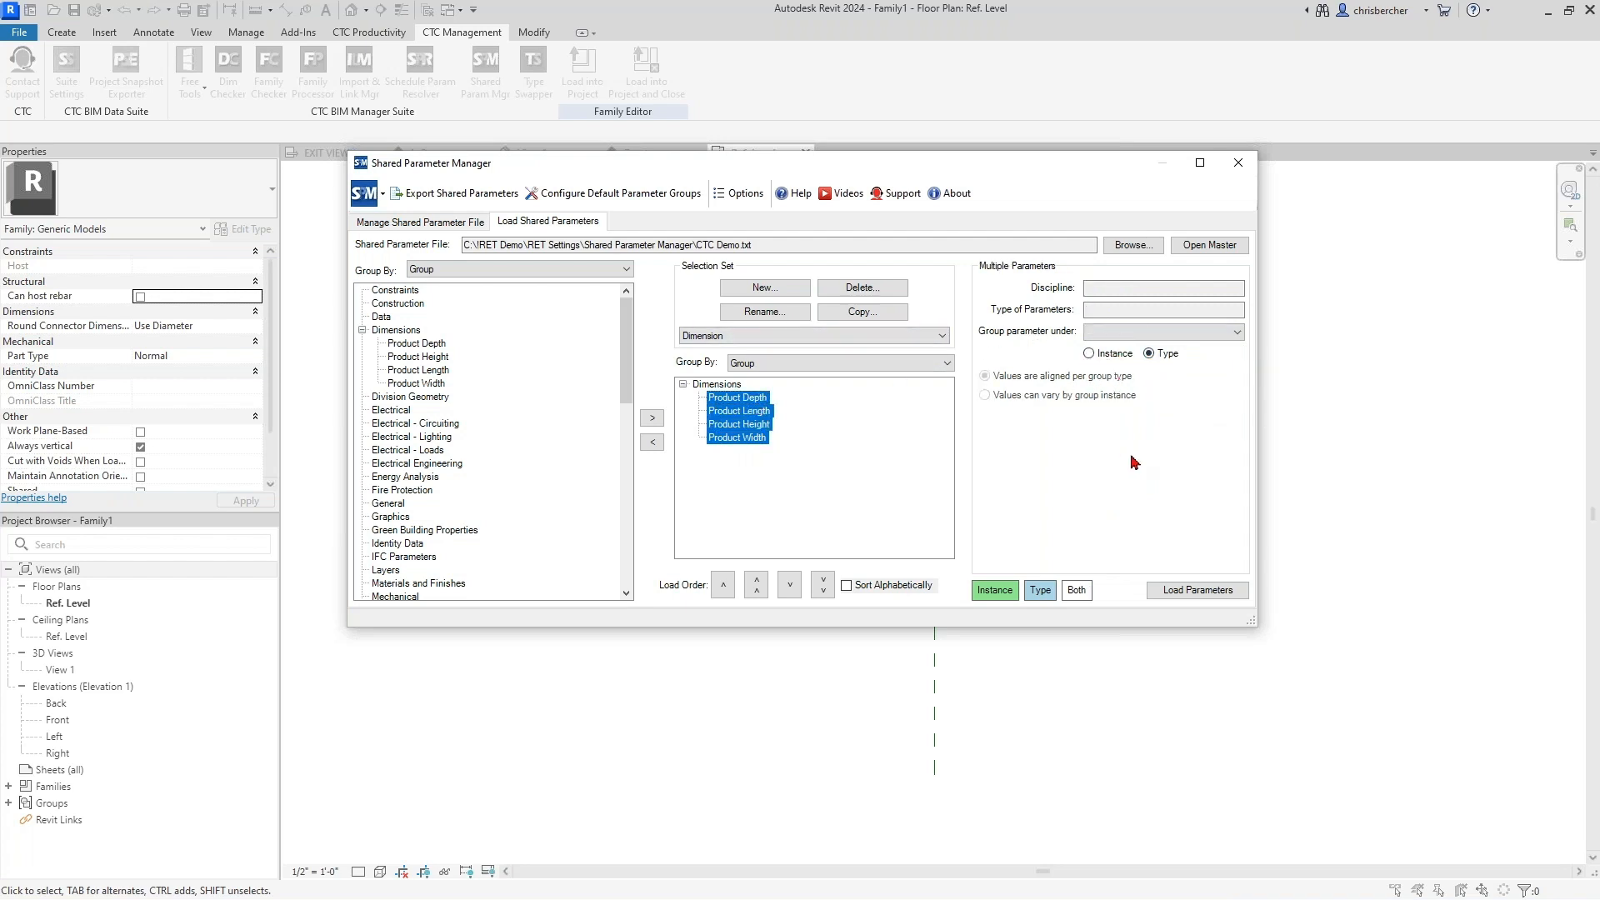
left_click(744, 398)
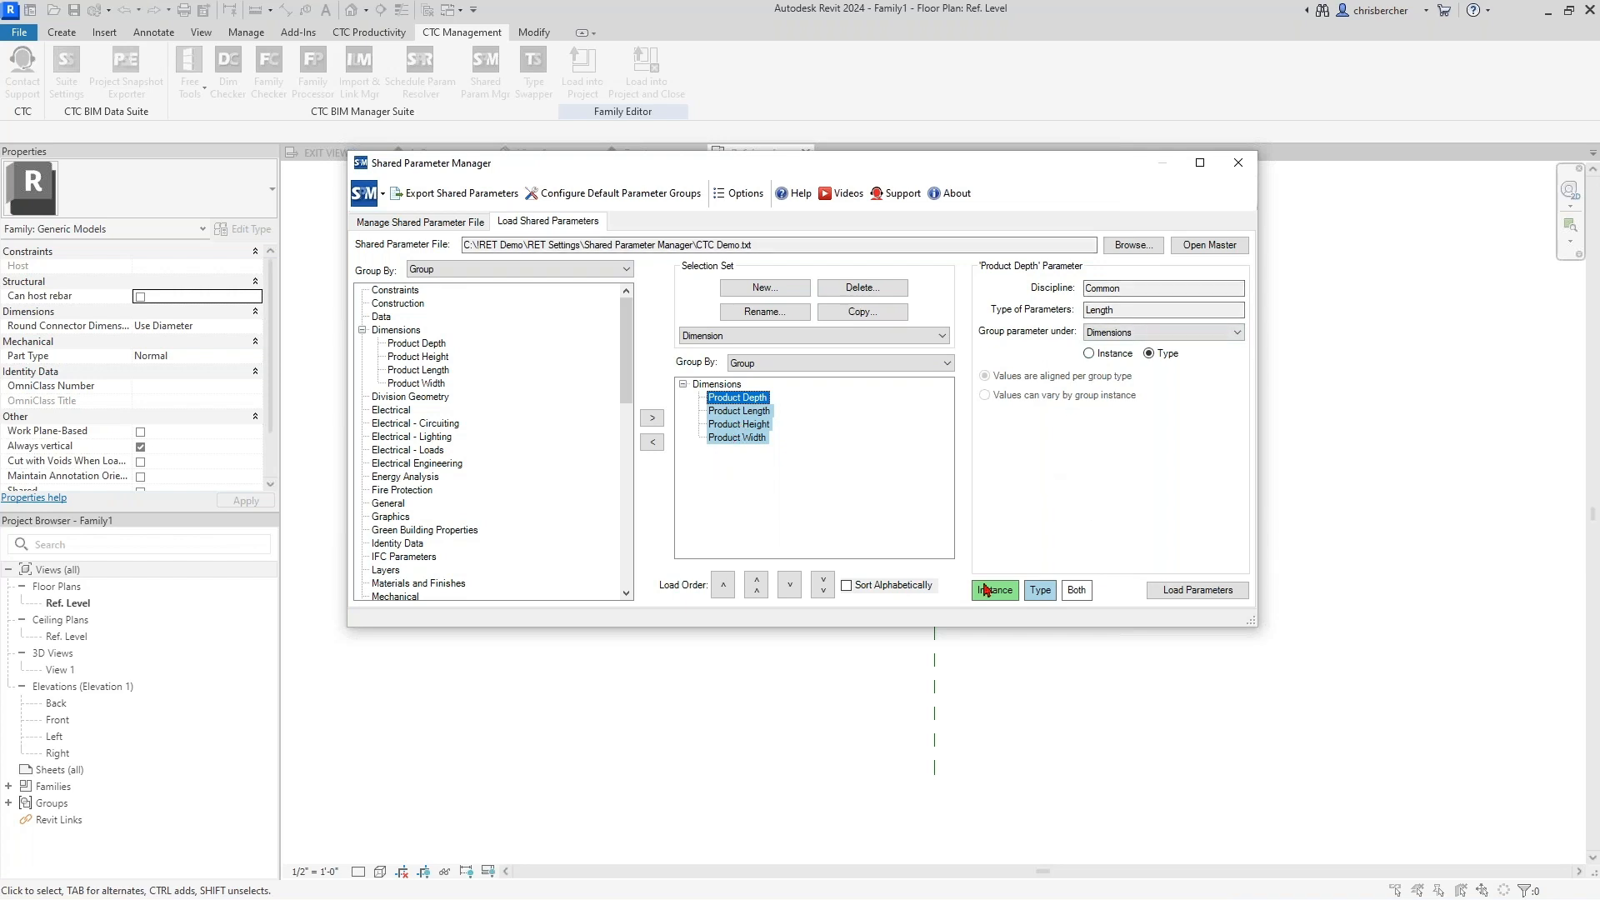
left_click(1214, 594)
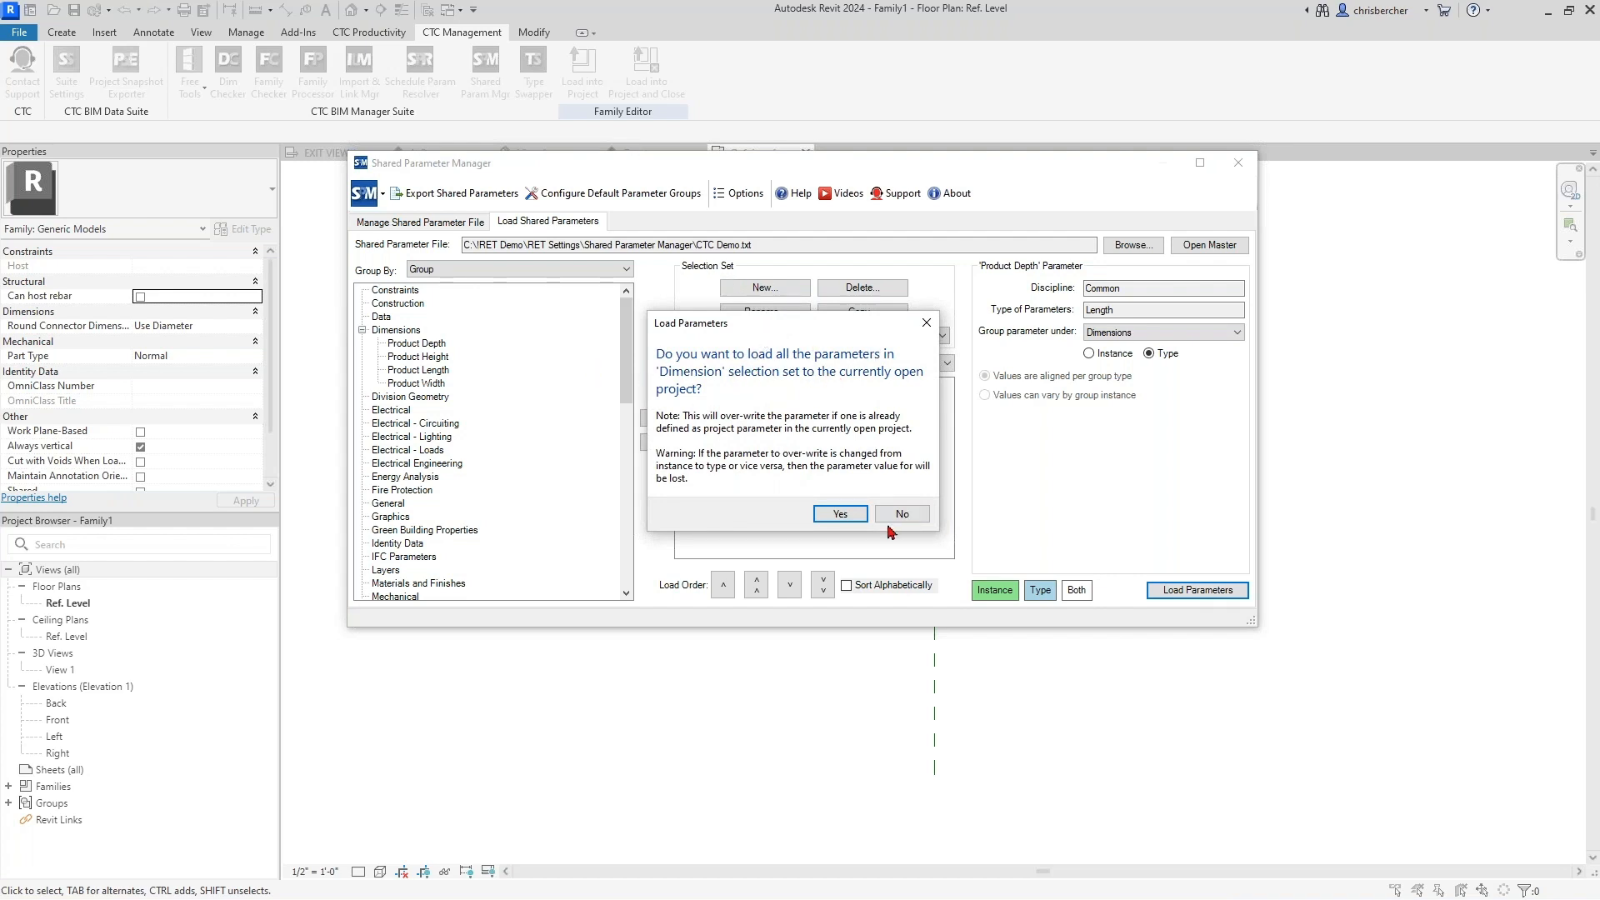
left_click(840, 514)
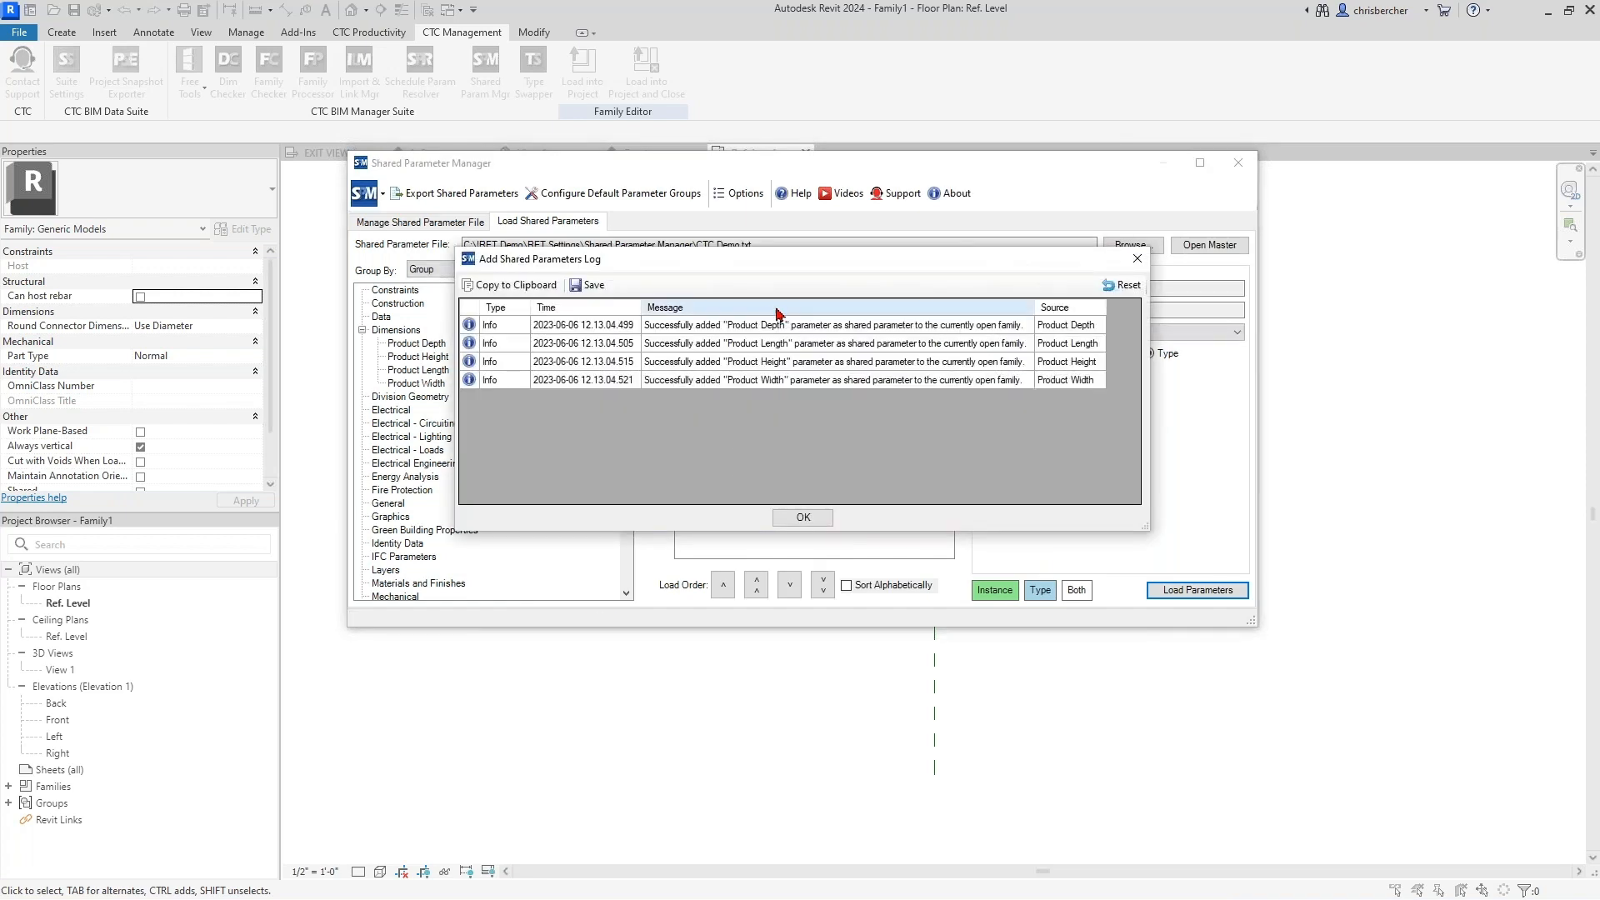
Step: Close the load log and check the four product parameters under Dimensions in the family's types
left_click(803, 517)
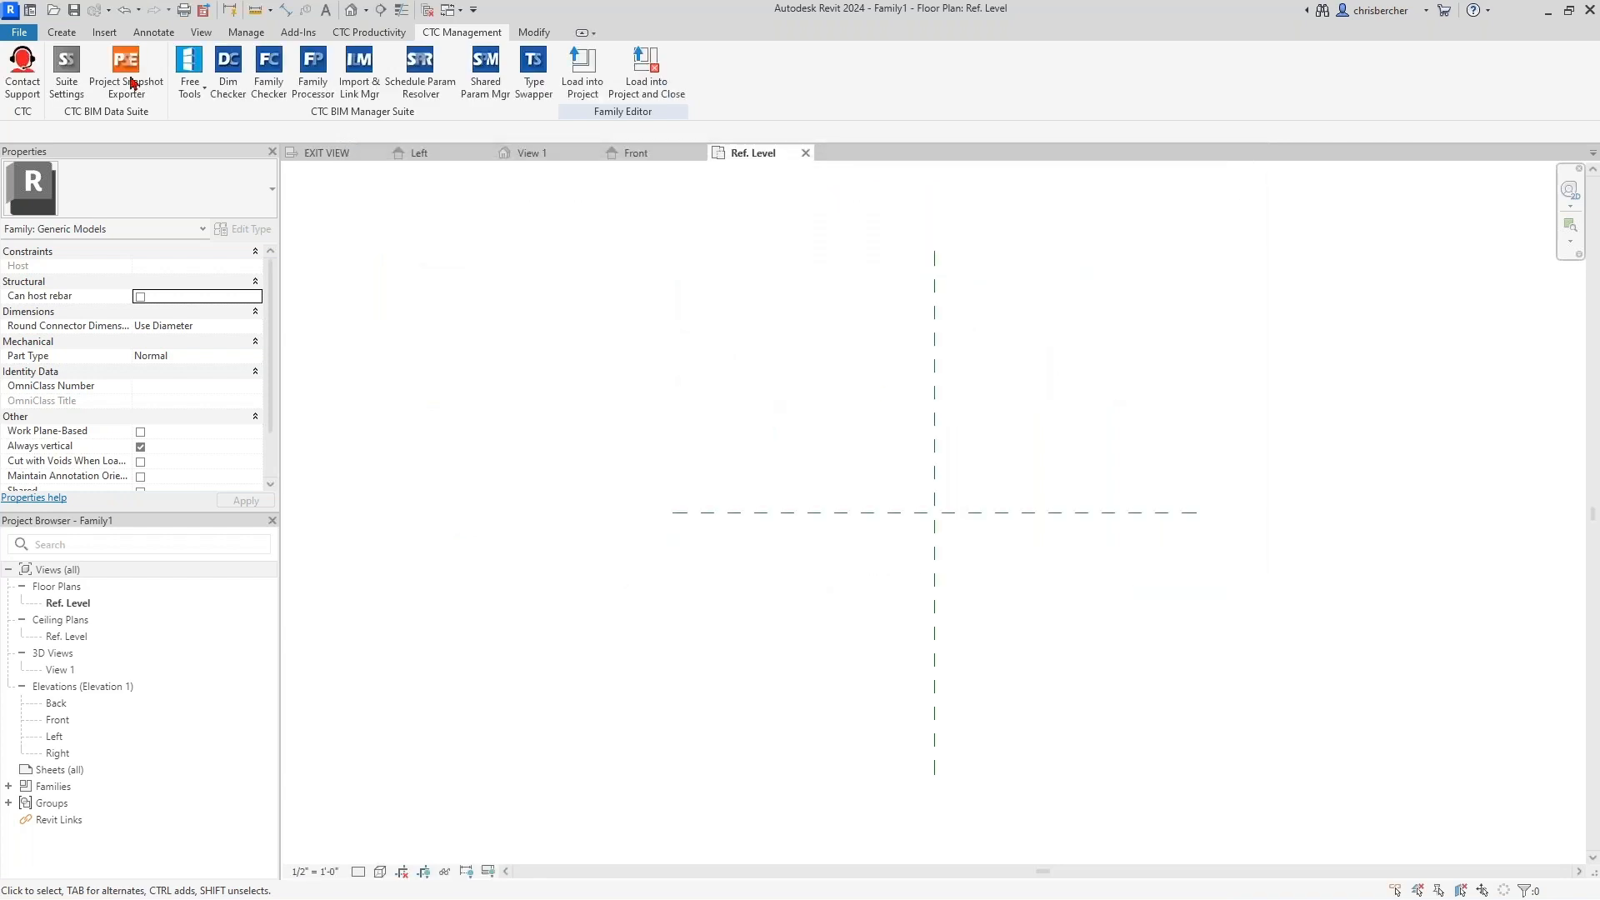
left_click(65, 33)
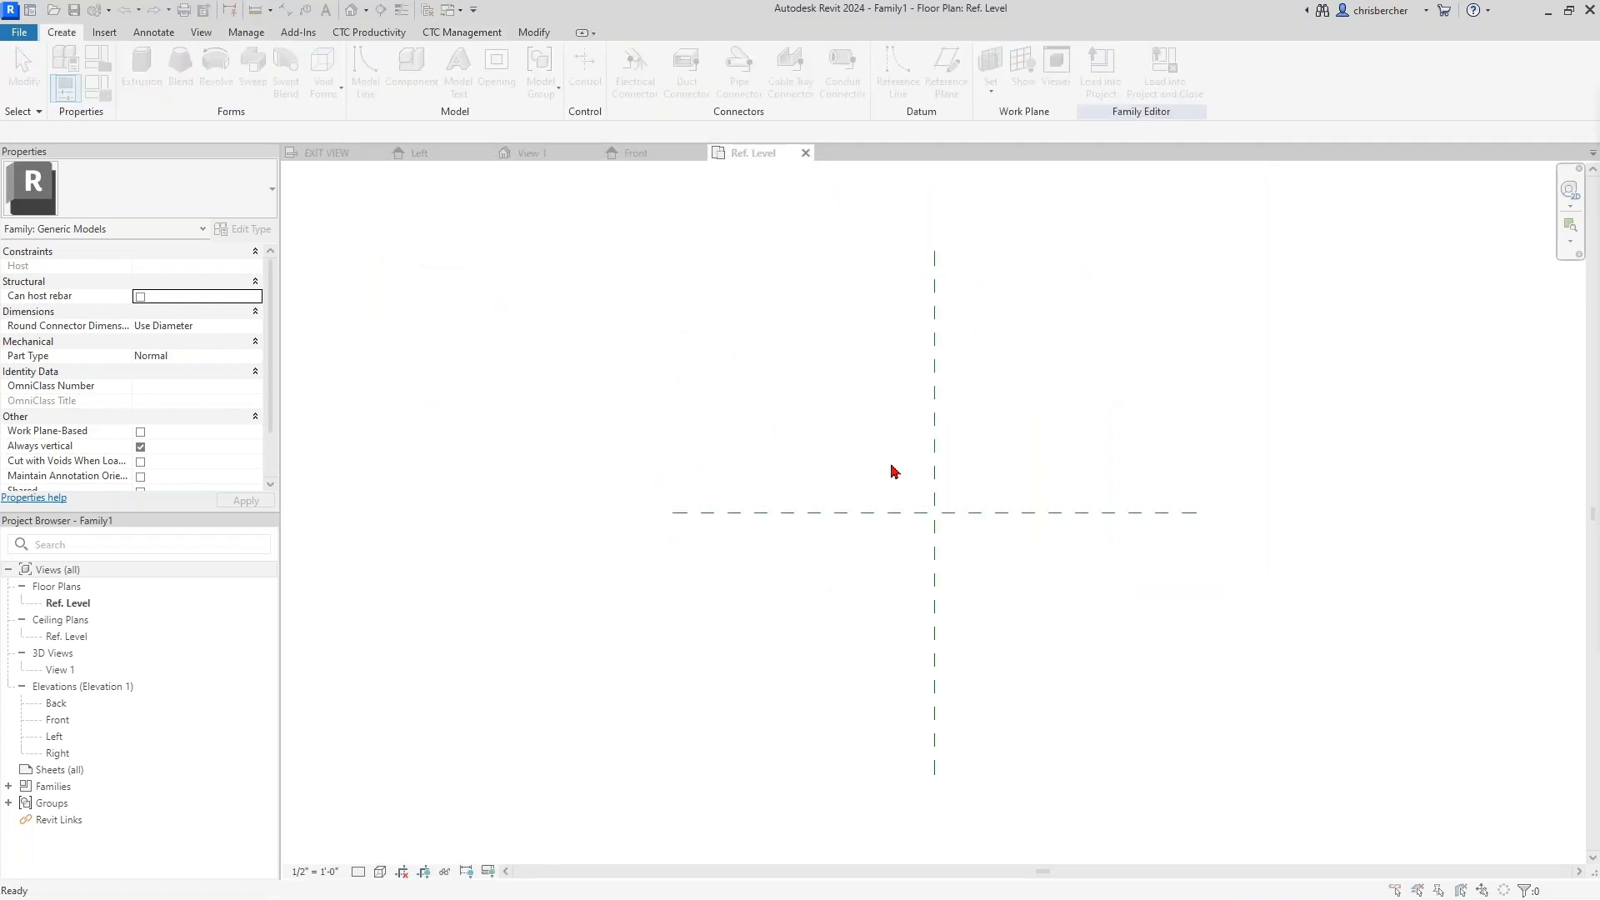
key("f")
key("t")
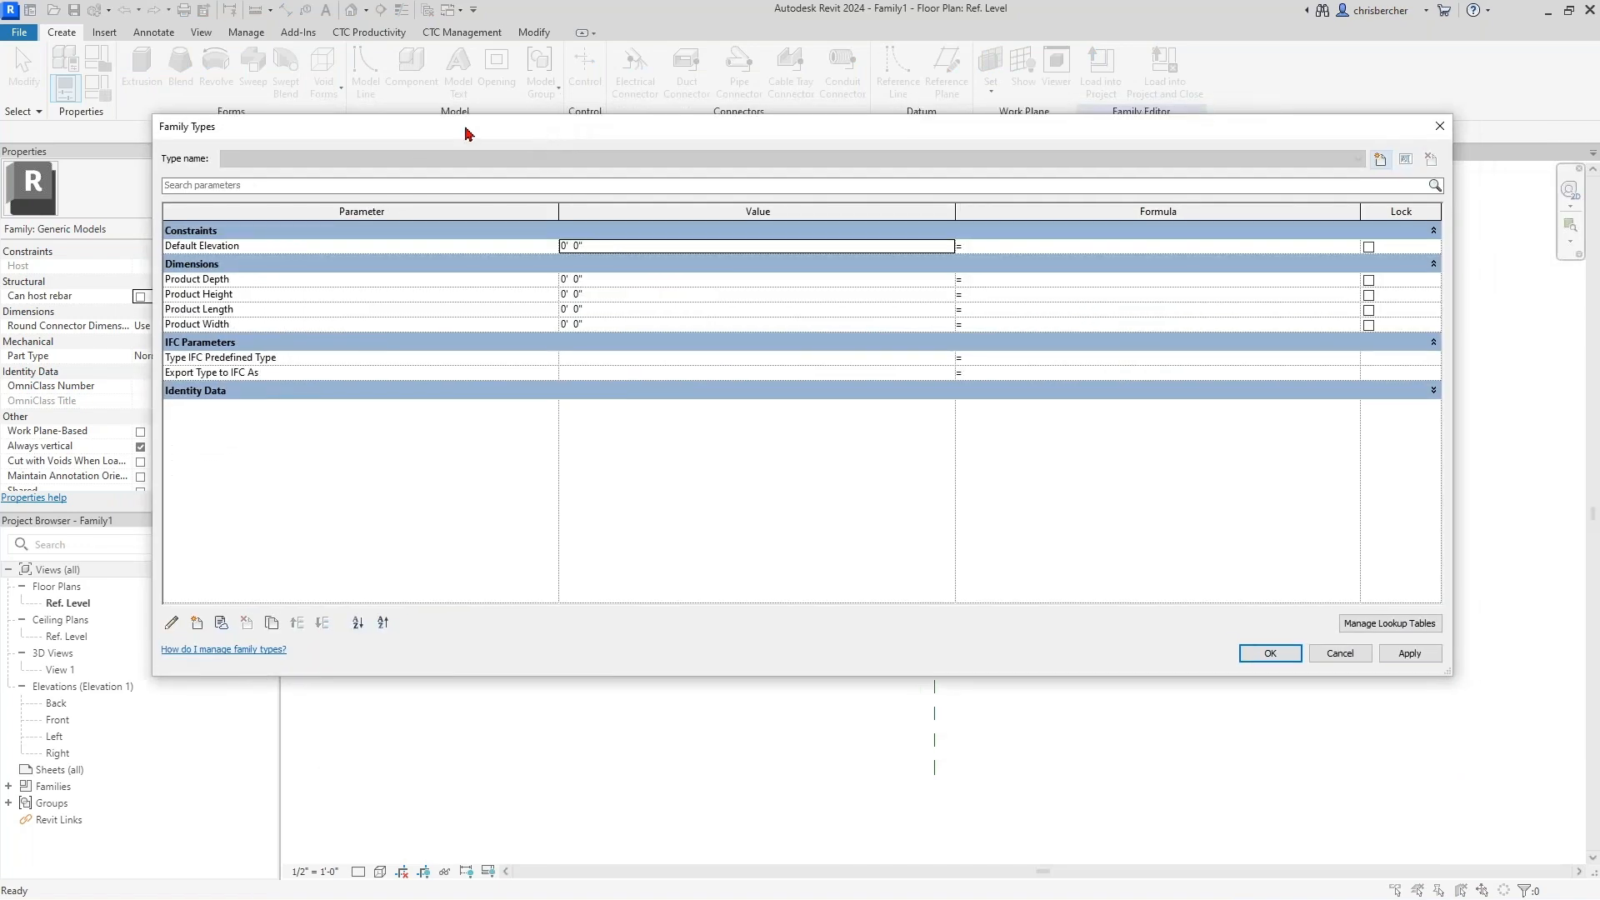
left_click(301, 264)
left_click(289, 265)
left_click(289, 280)
left_click(309, 325)
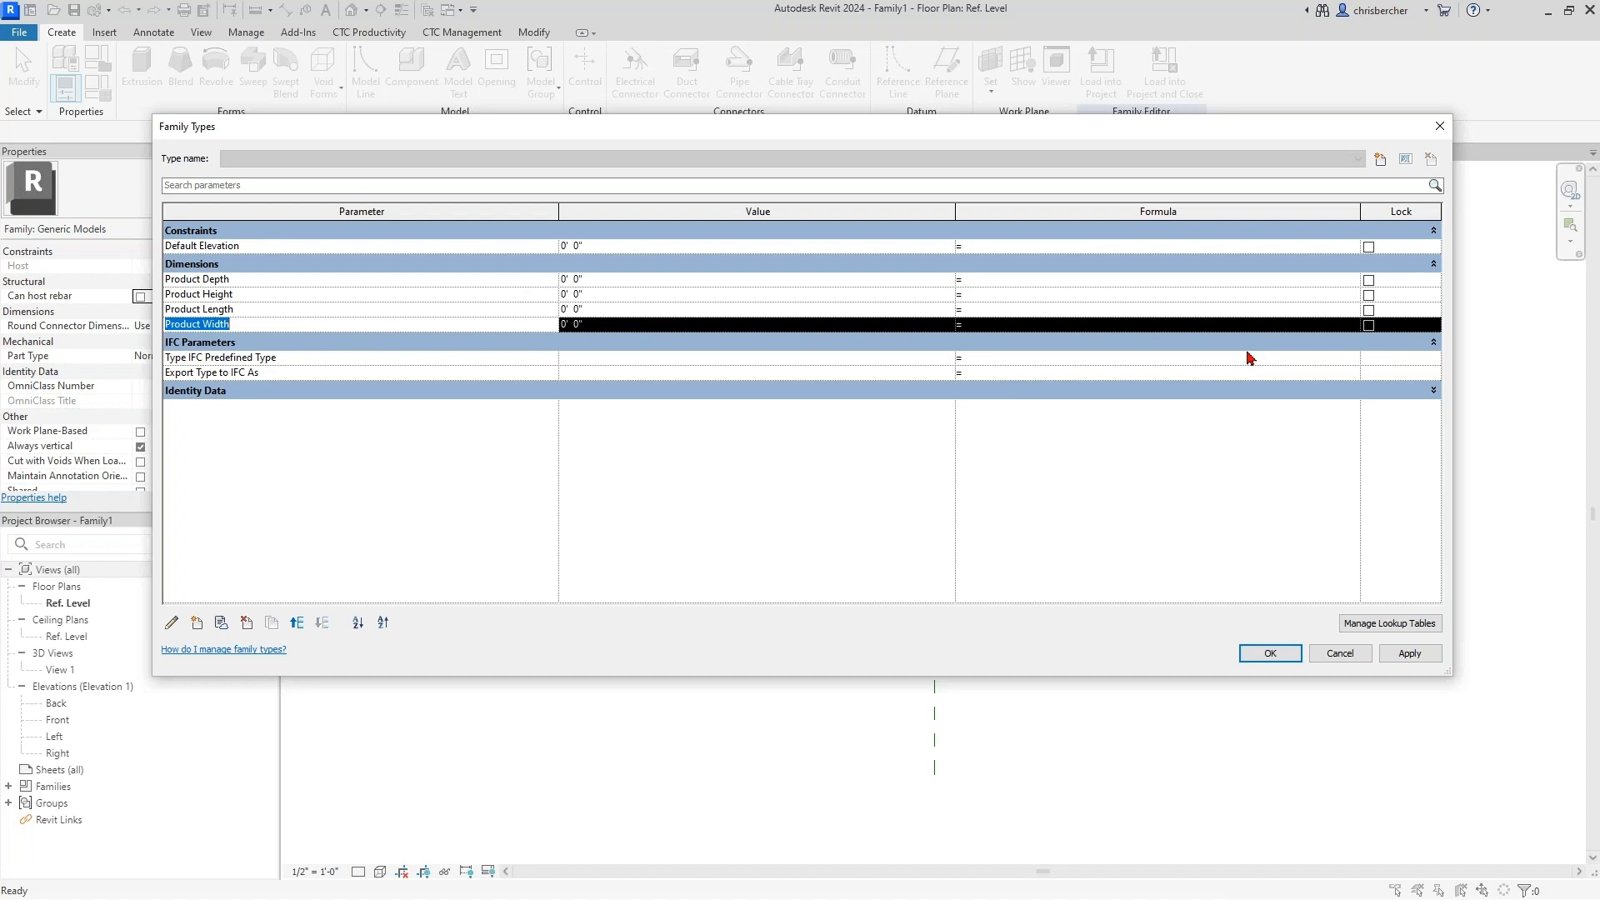
left_click(1269, 653)
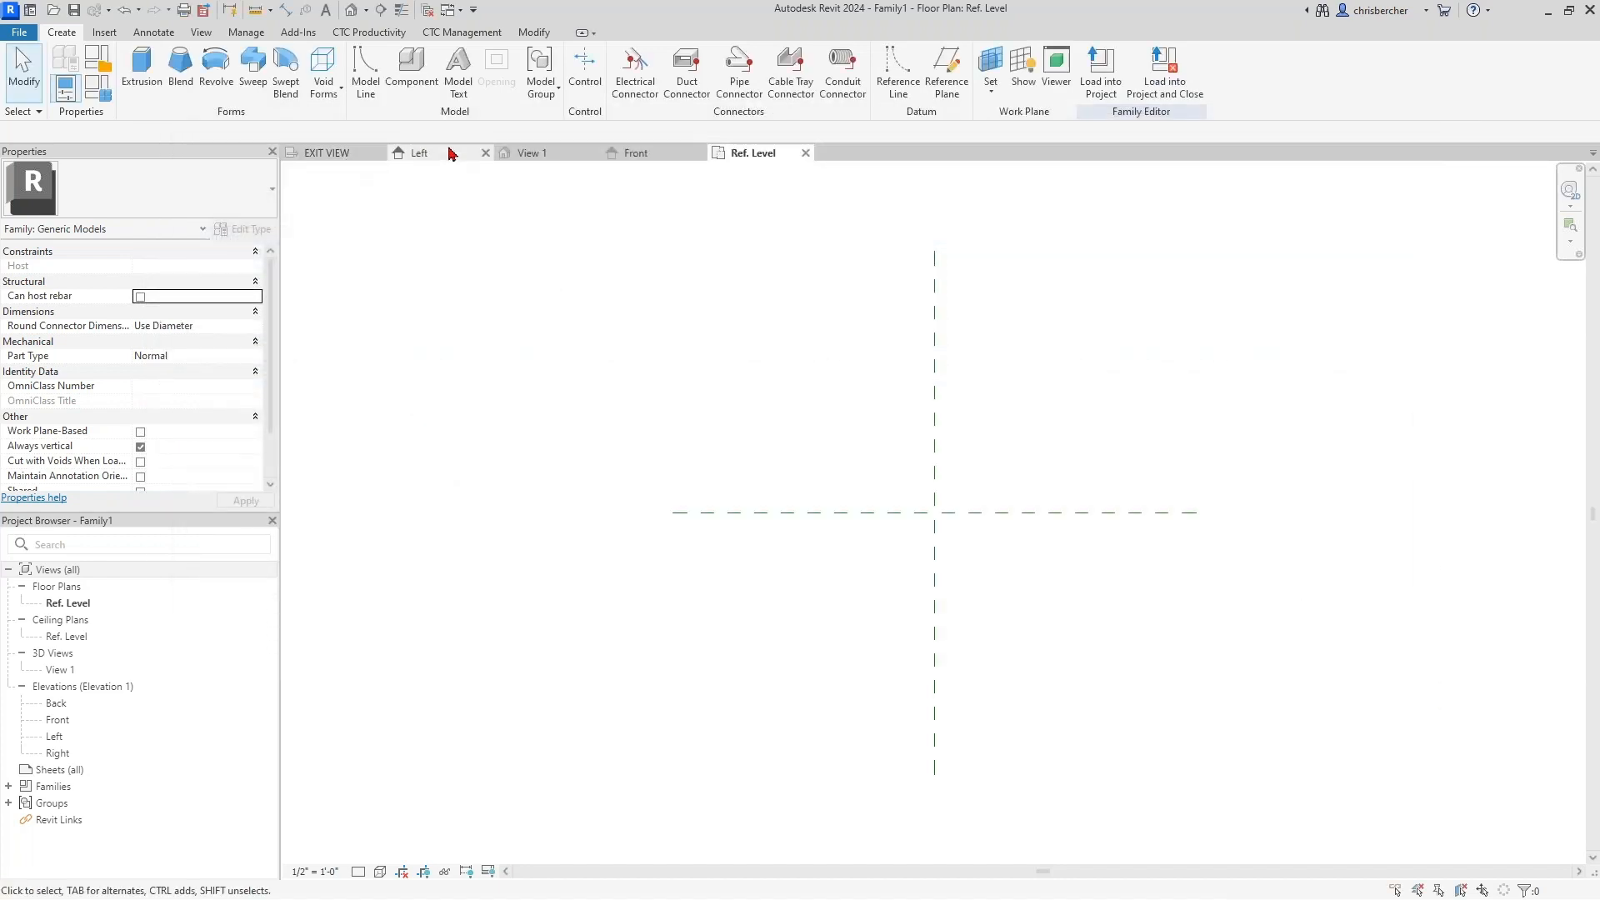
Step: Switch to the office building project's EXIT VIEW drafting view, dismissing the save prompts without saving
left_click(379, 154)
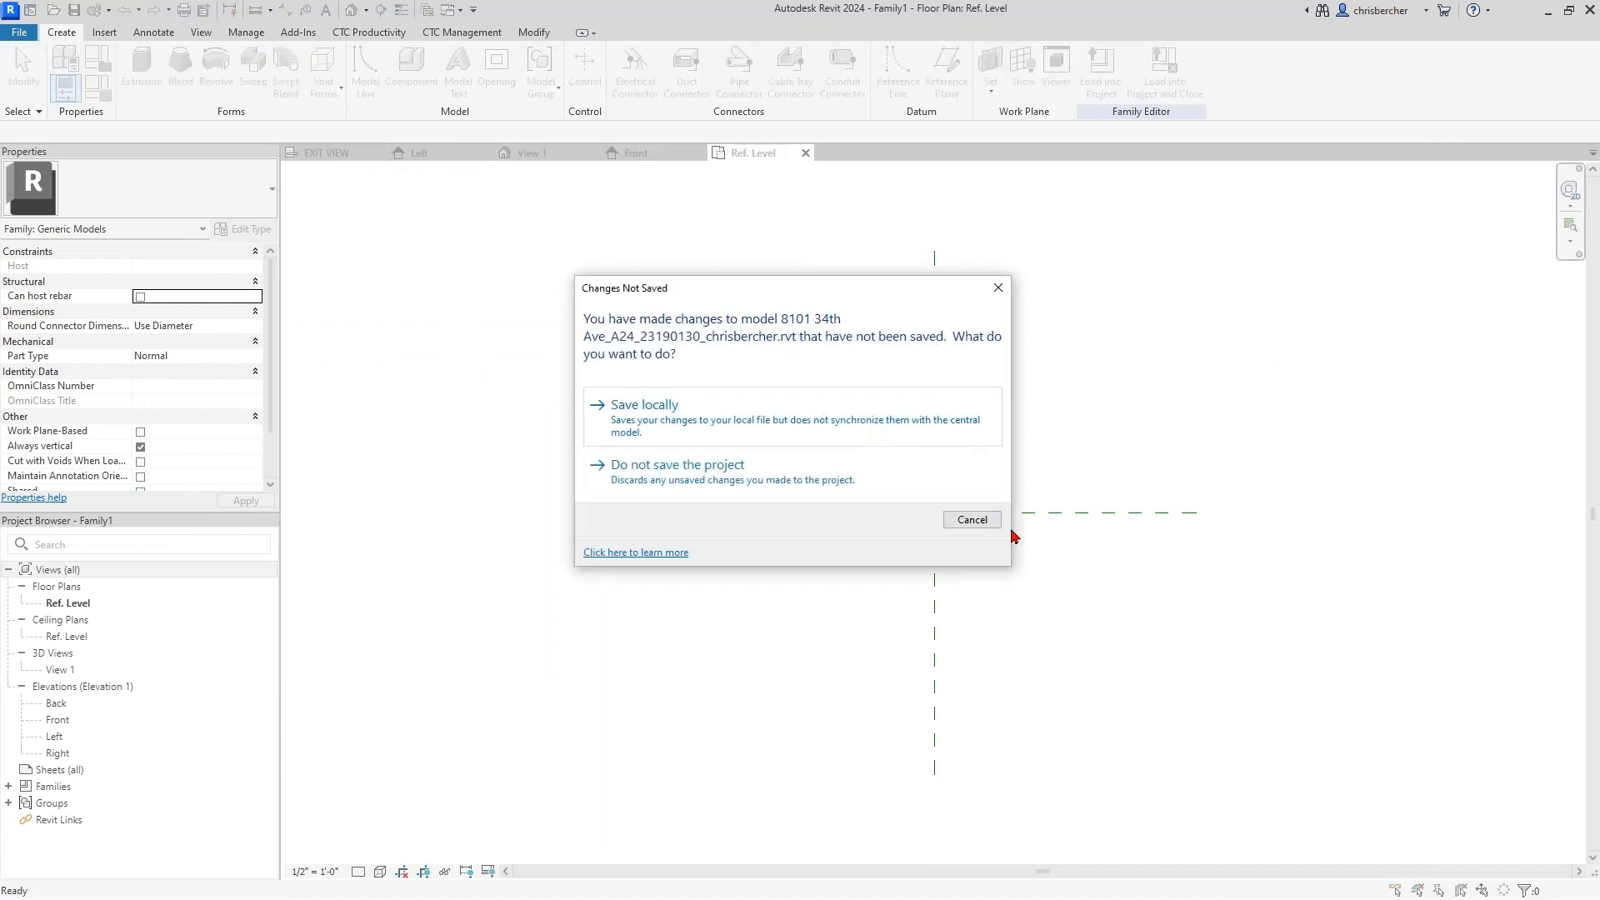
left_click(968, 523)
left_click(296, 150)
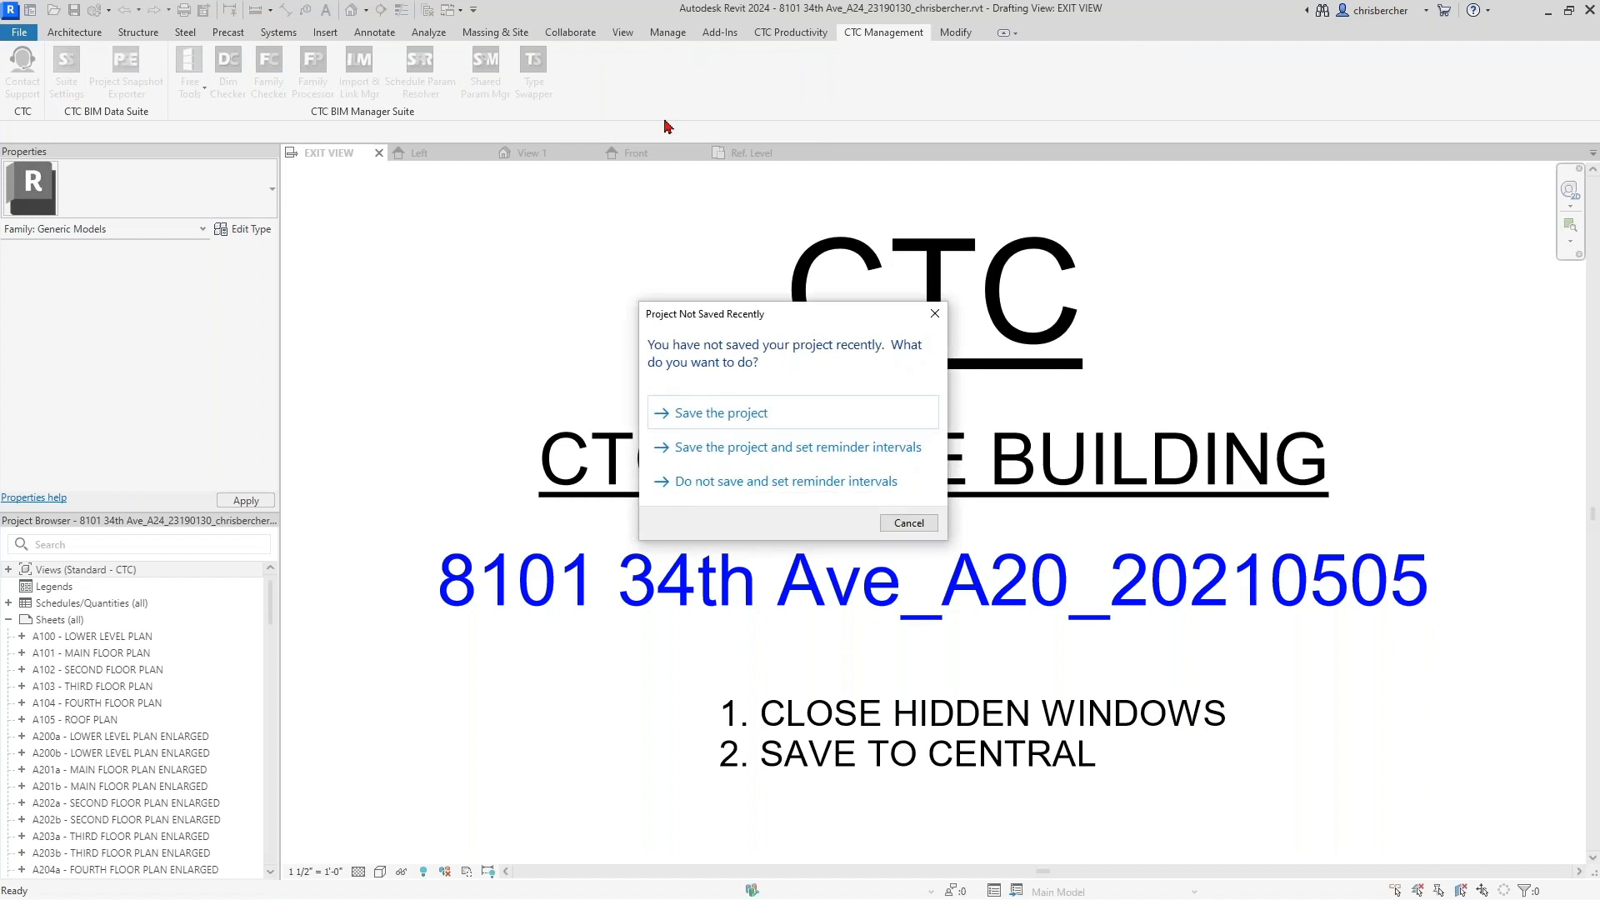
key("Escape")
left_click(810, 33)
left_click(868, 32)
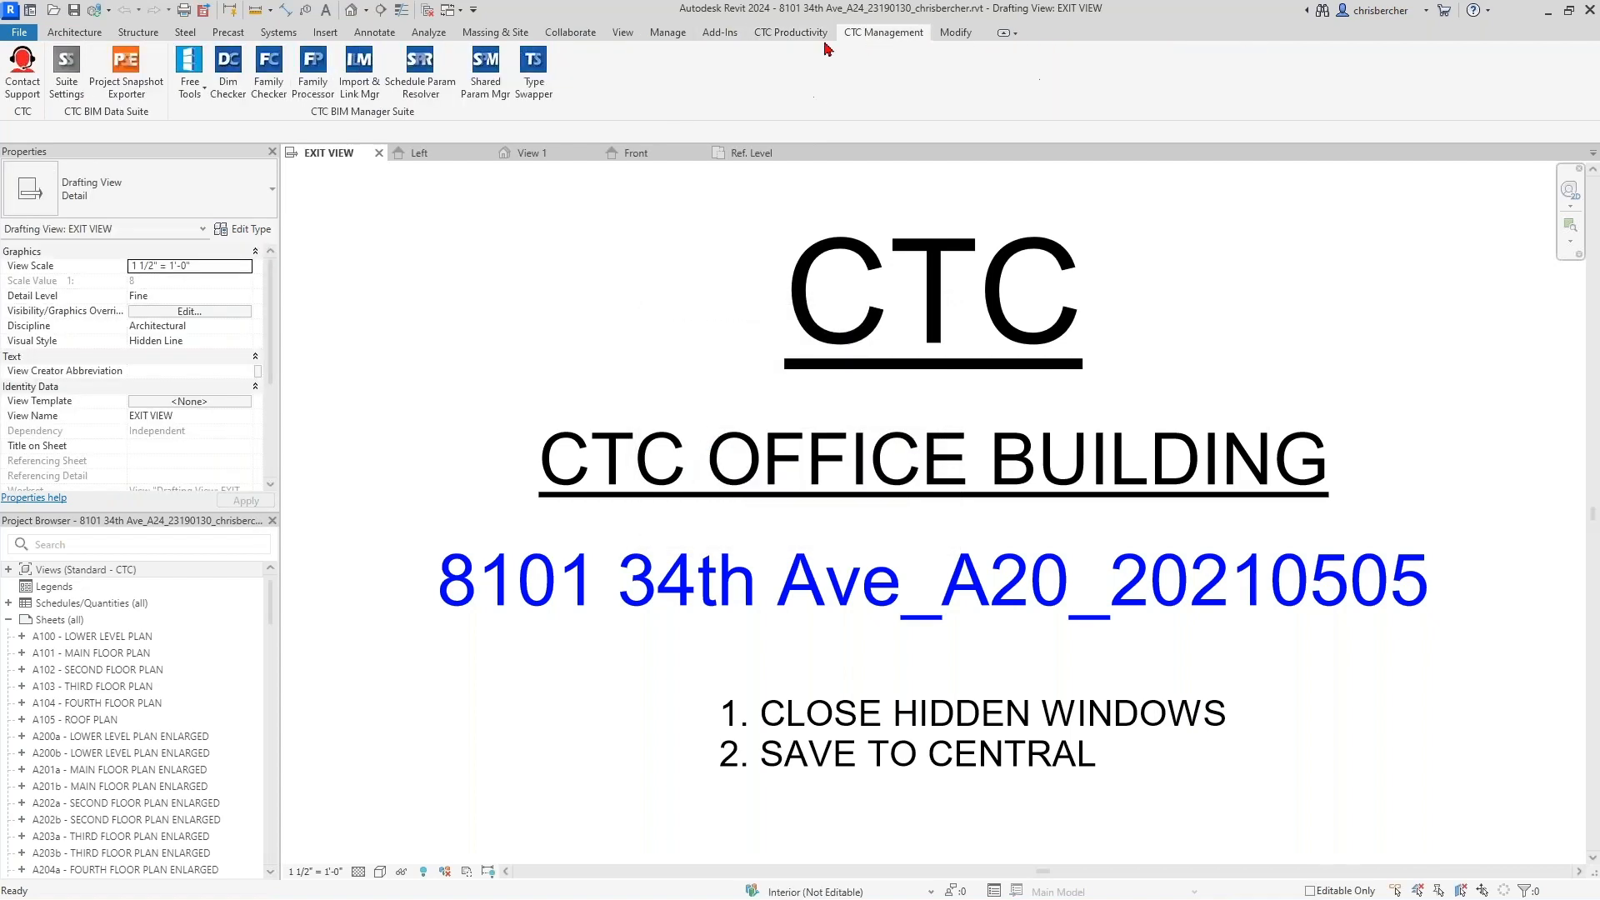
Step: Open CTC Master Shared Parameters.txt as the master file in Shared Parameter Manager
left_click(492, 79)
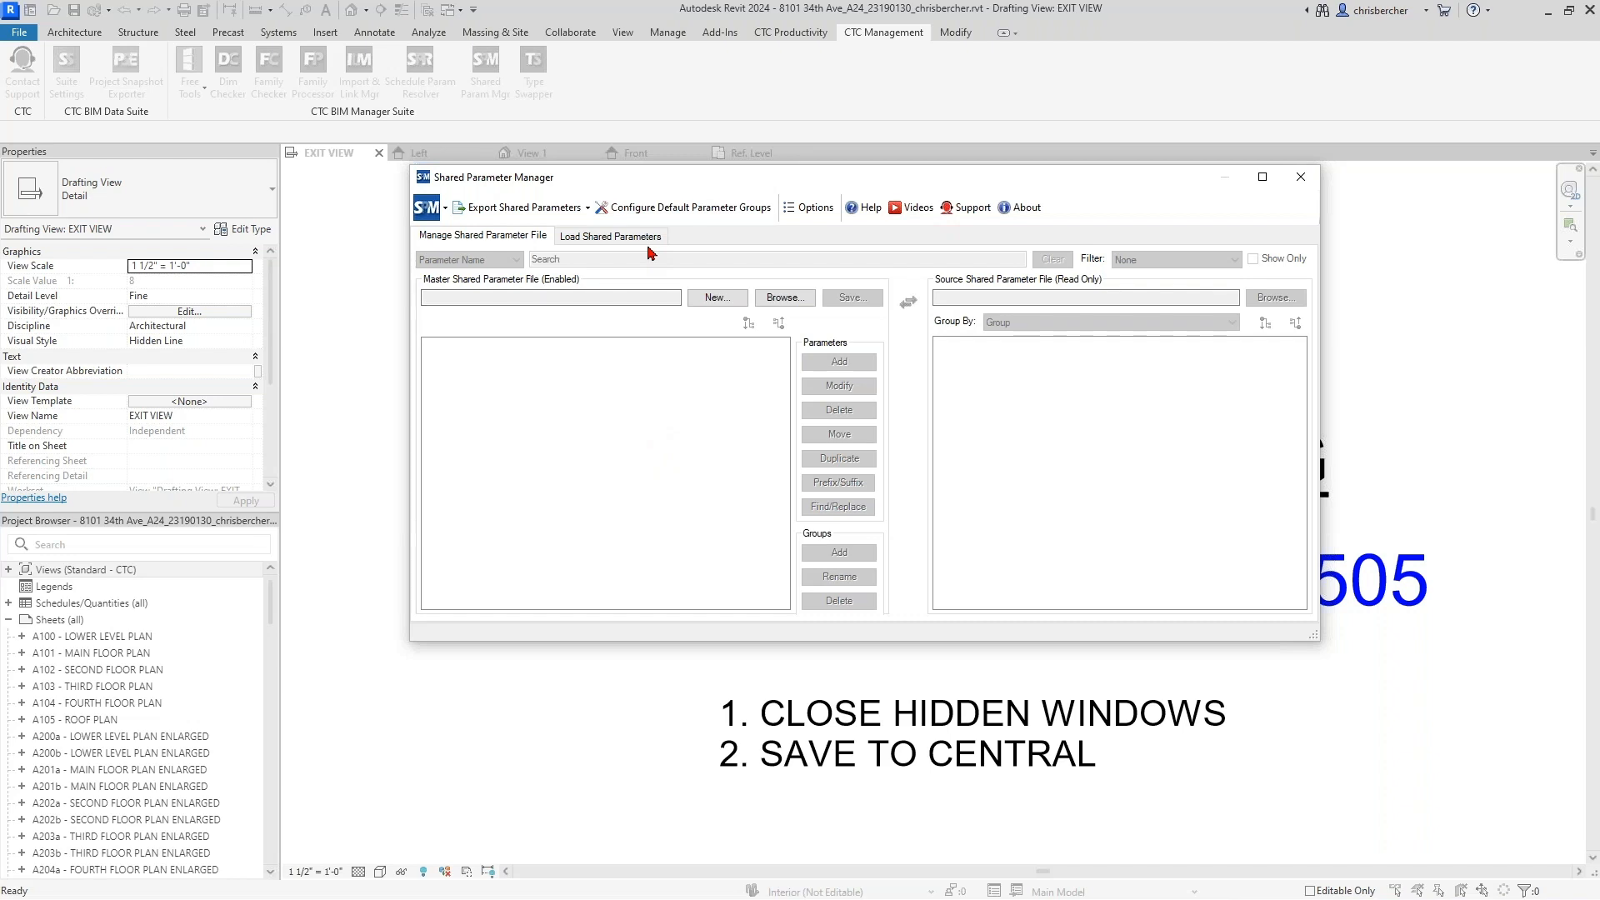
left_click(785, 302)
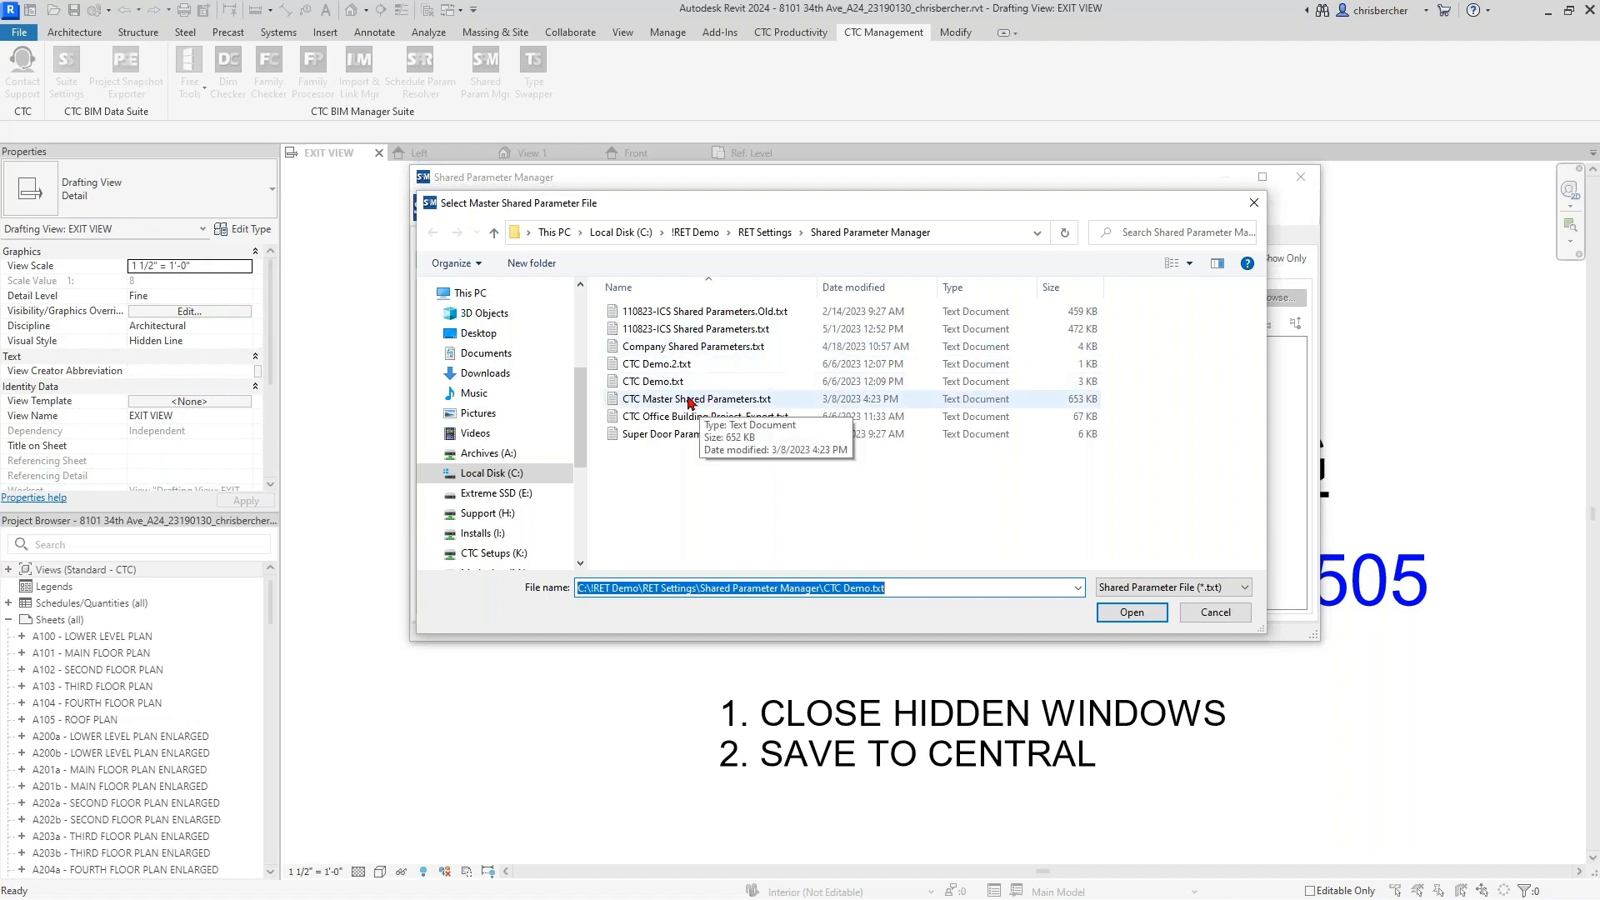
left_click(707, 398)
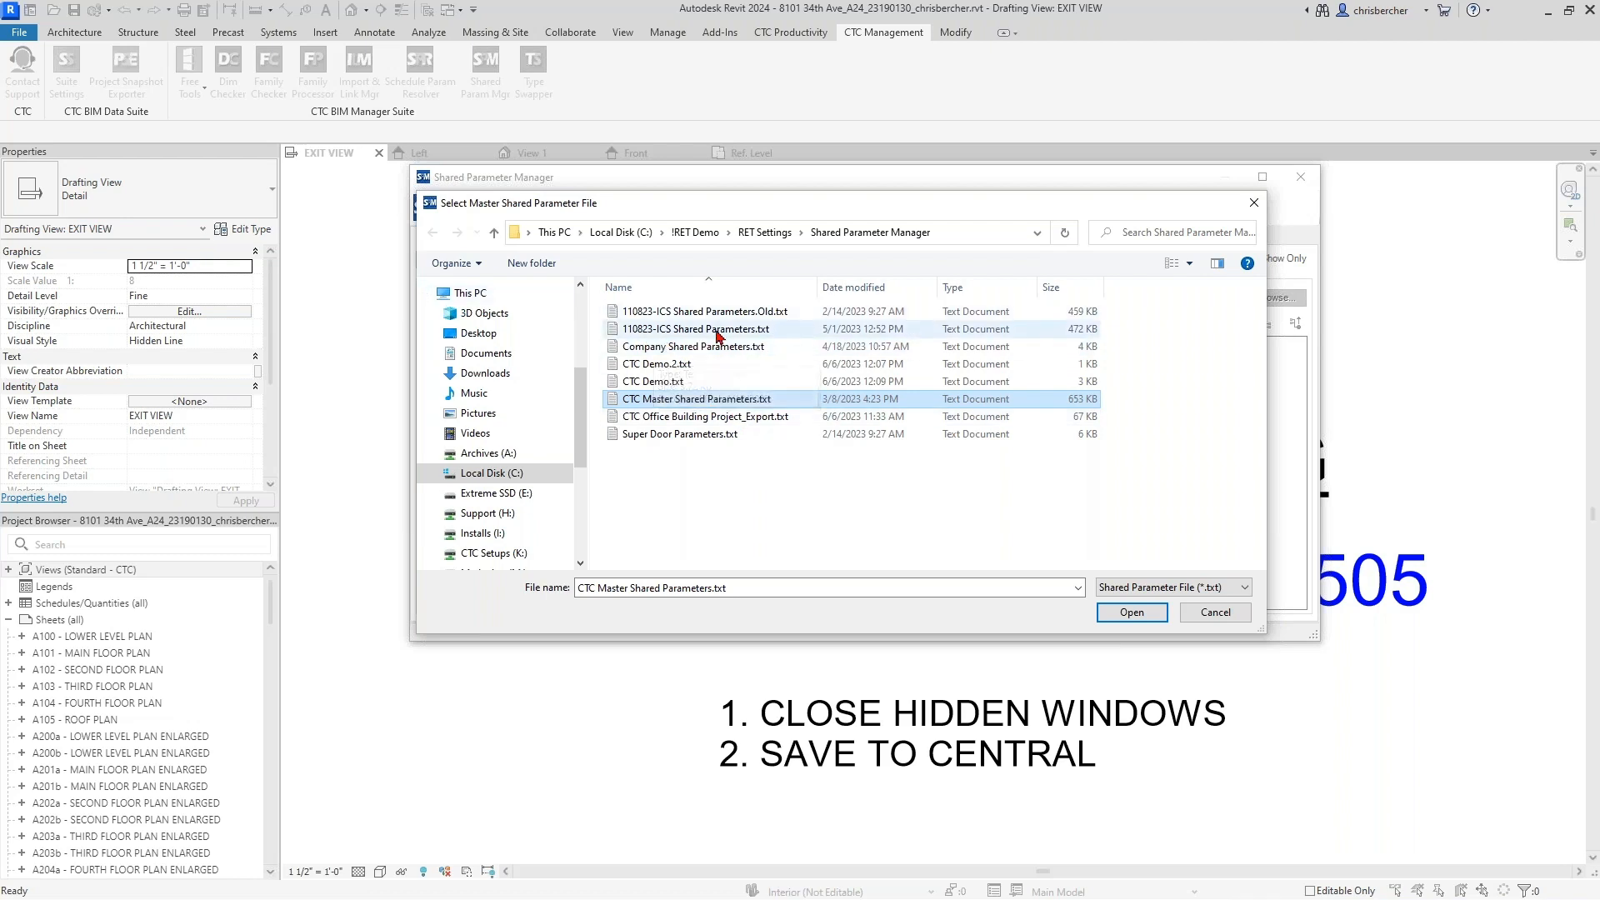
left_click(1129, 612)
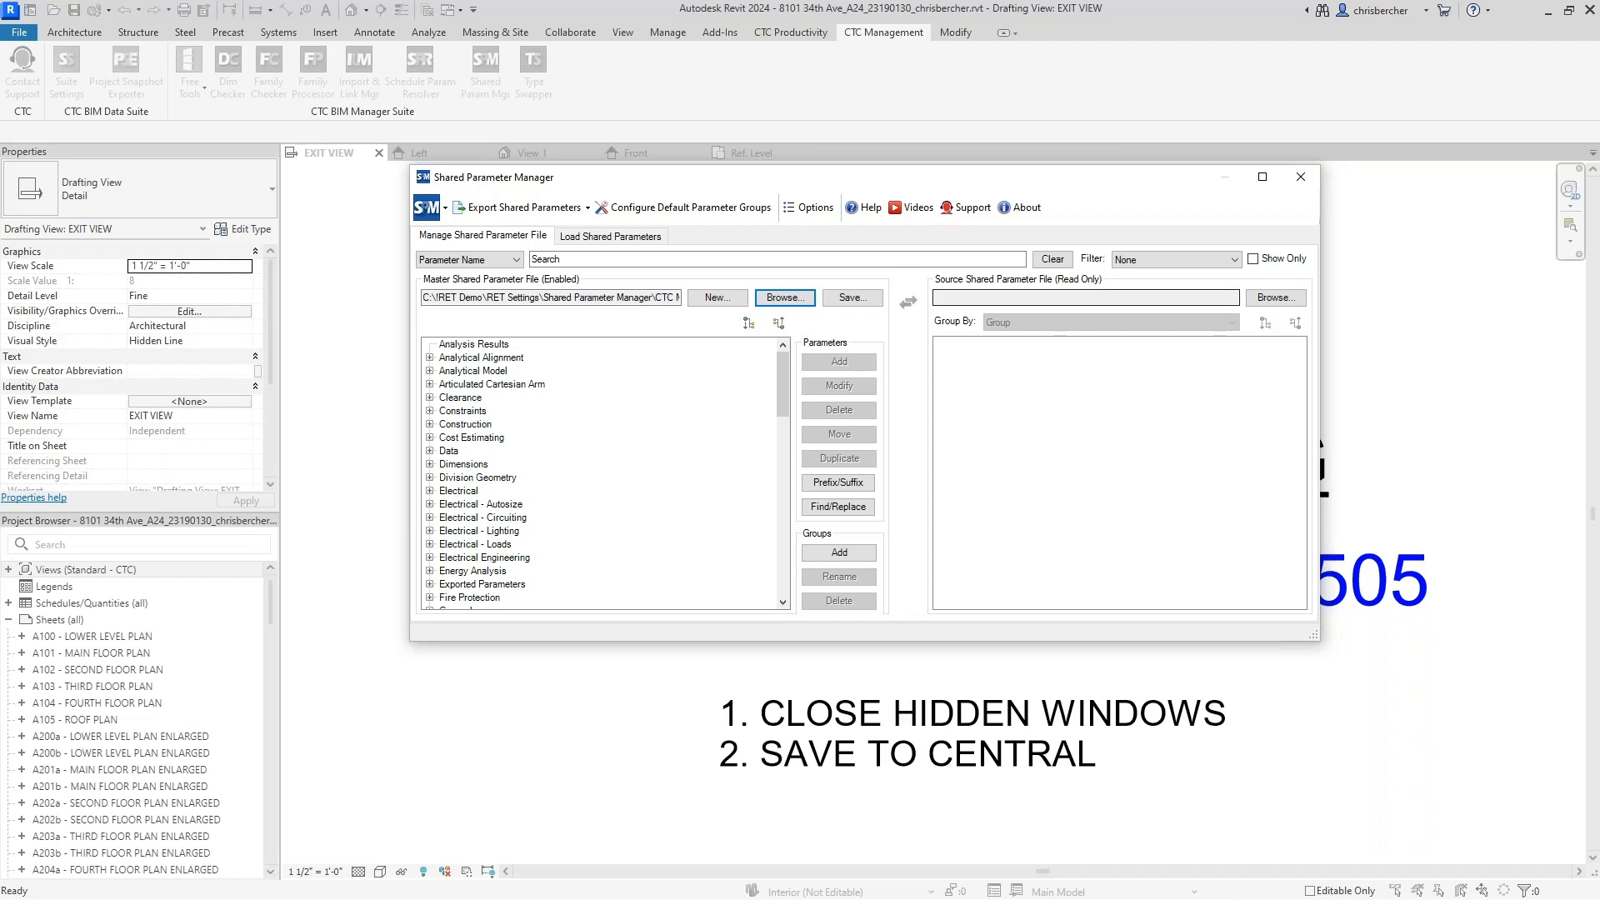
Step: Load CTC Office Building Project_Export.txt as the source shared parameter file and review its duplicate-name log
left_click(1275, 297)
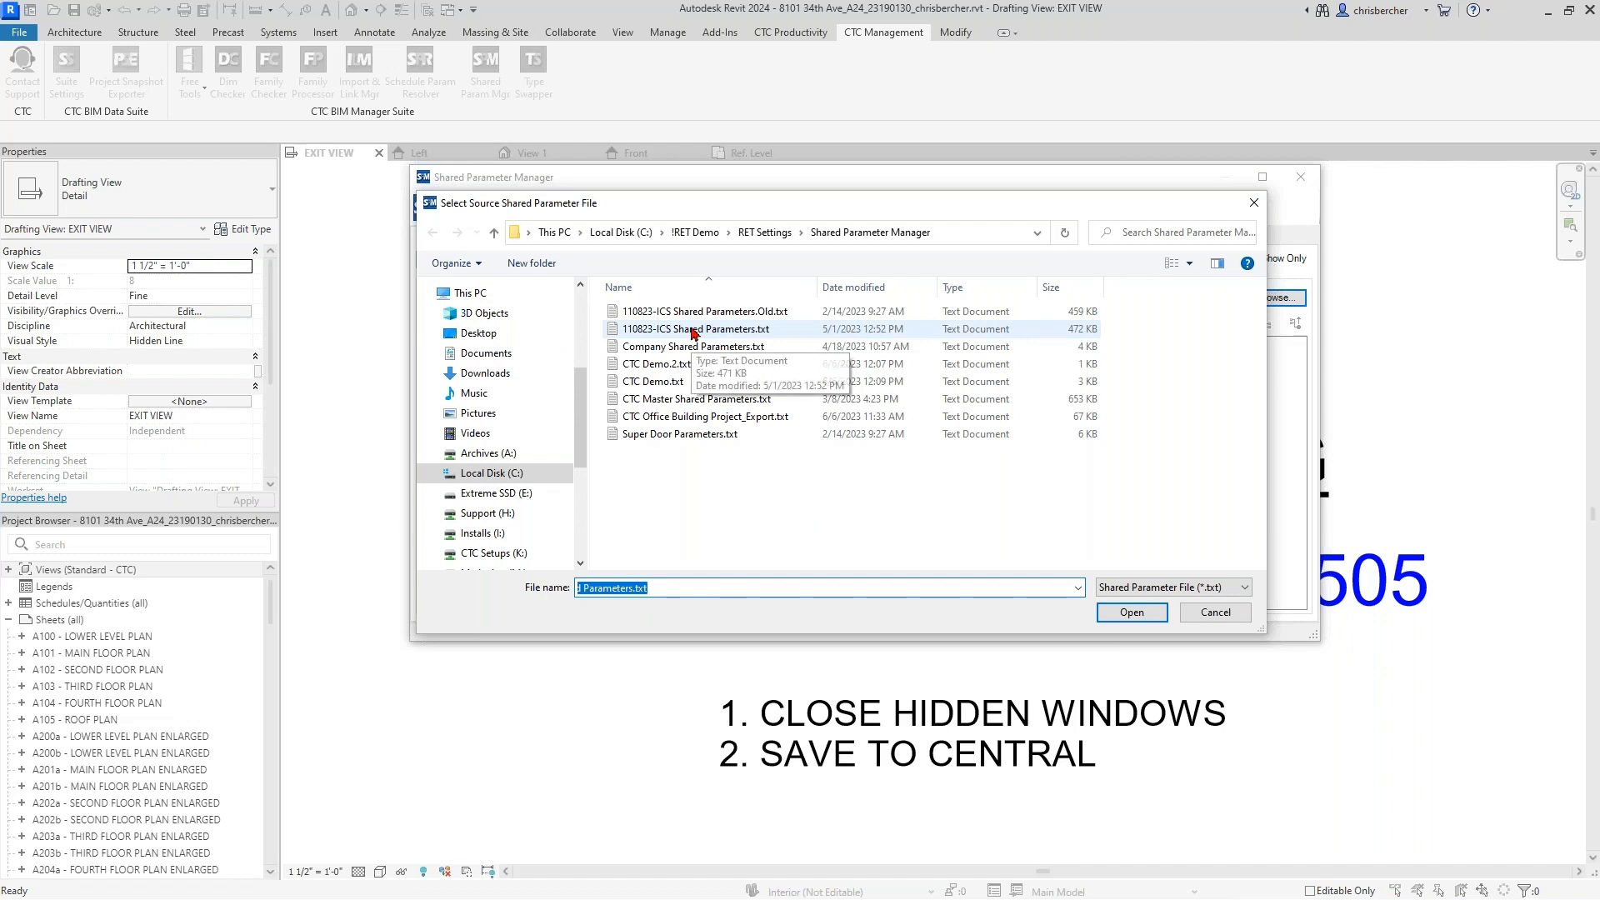
left_click(679, 417)
left_click(1131, 614)
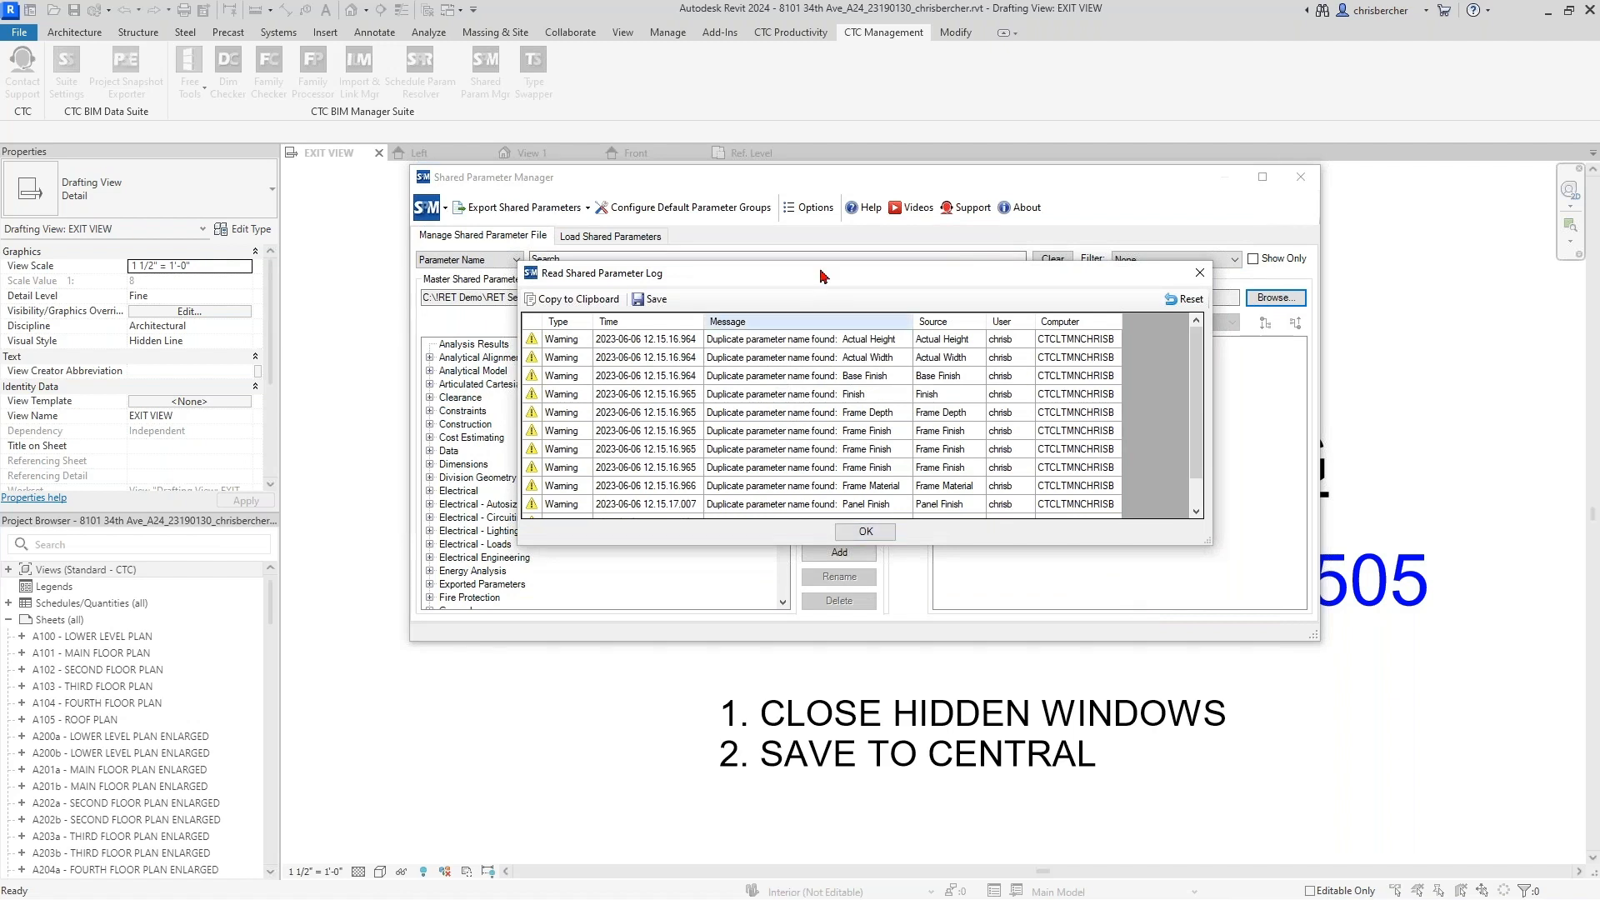
left_click_drag(843, 266, 898, 233)
left_click_drag(1263, 506, 1251, 559)
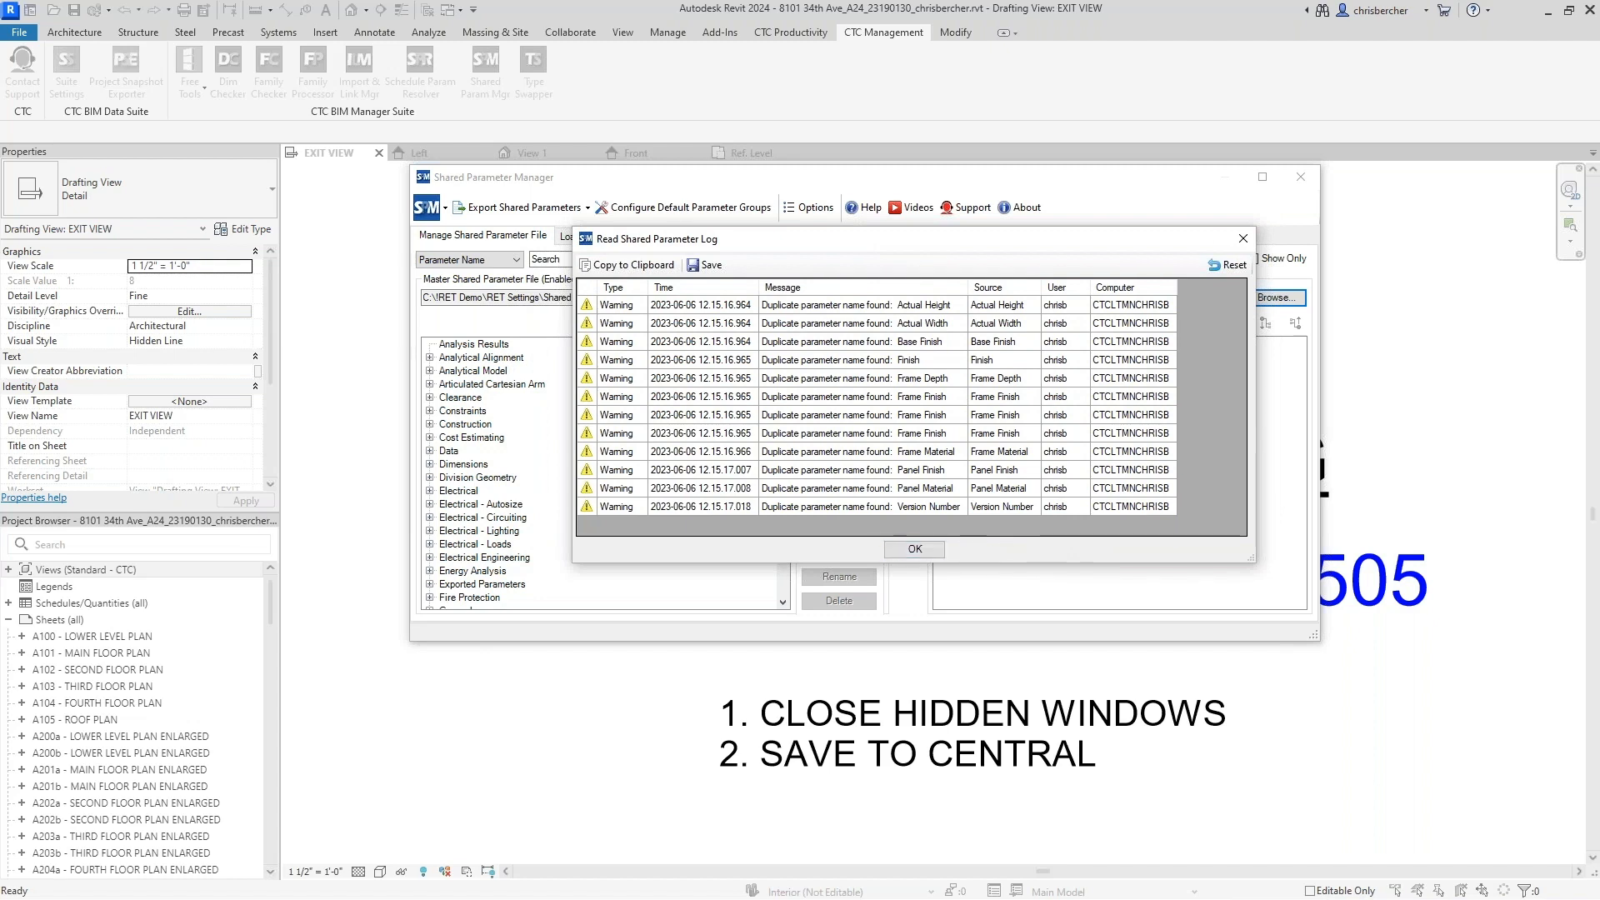
left_click(914, 551)
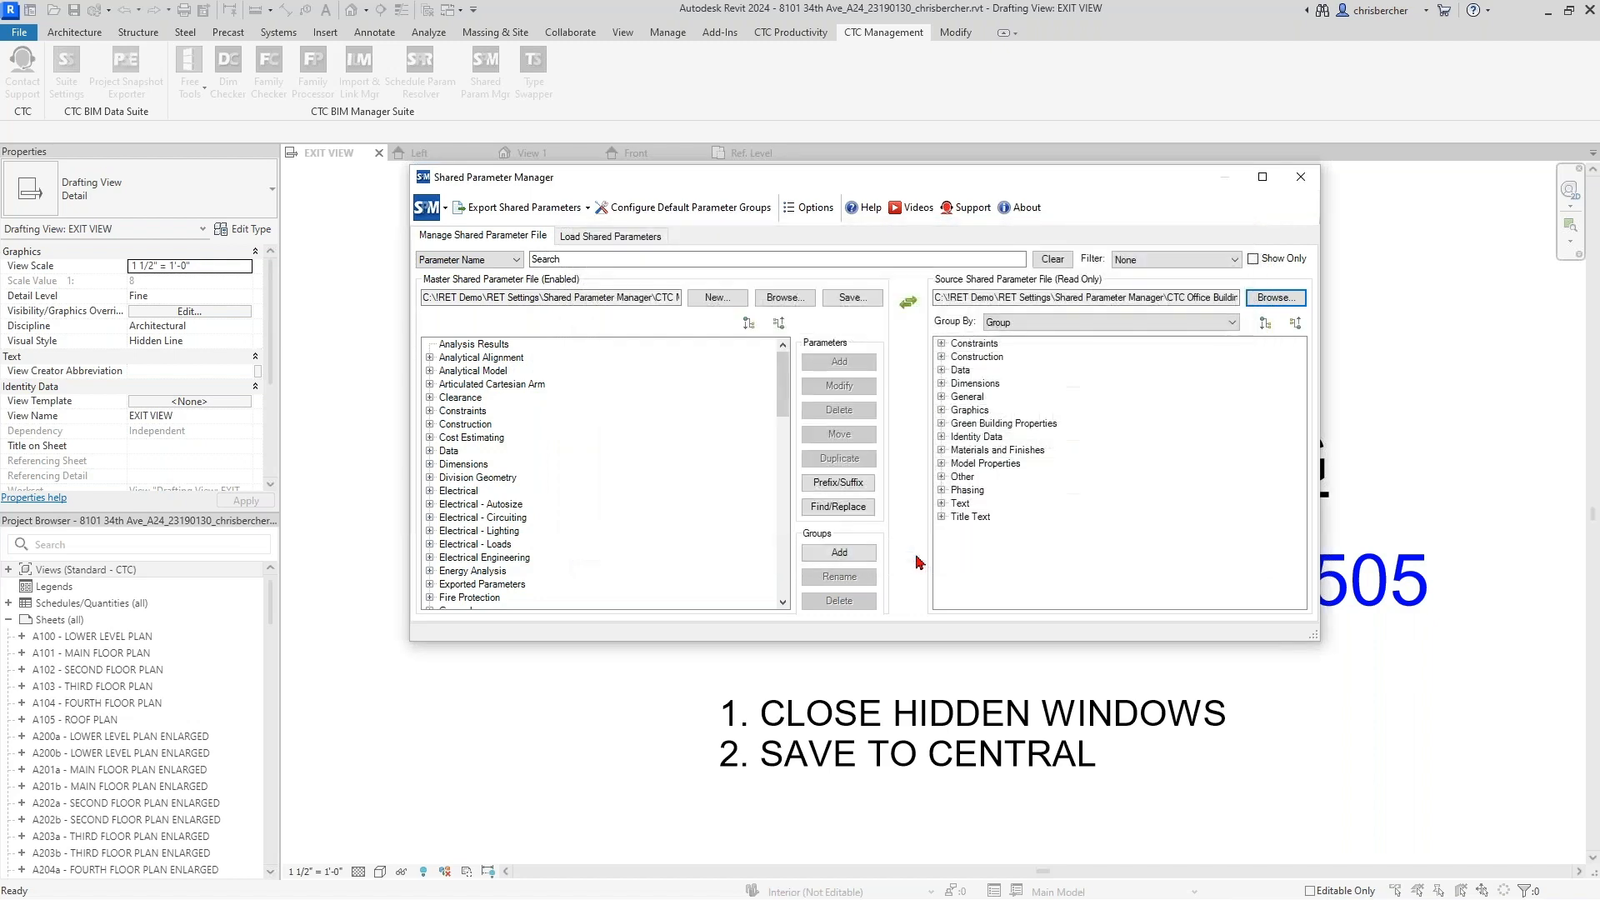
Step: Look through the parameter groups of both files and highlight their Conflicts with the filter
left_click(1022, 354)
left_click_drag(782, 375, 760, 487)
scroll(760, 487, "up", 10)
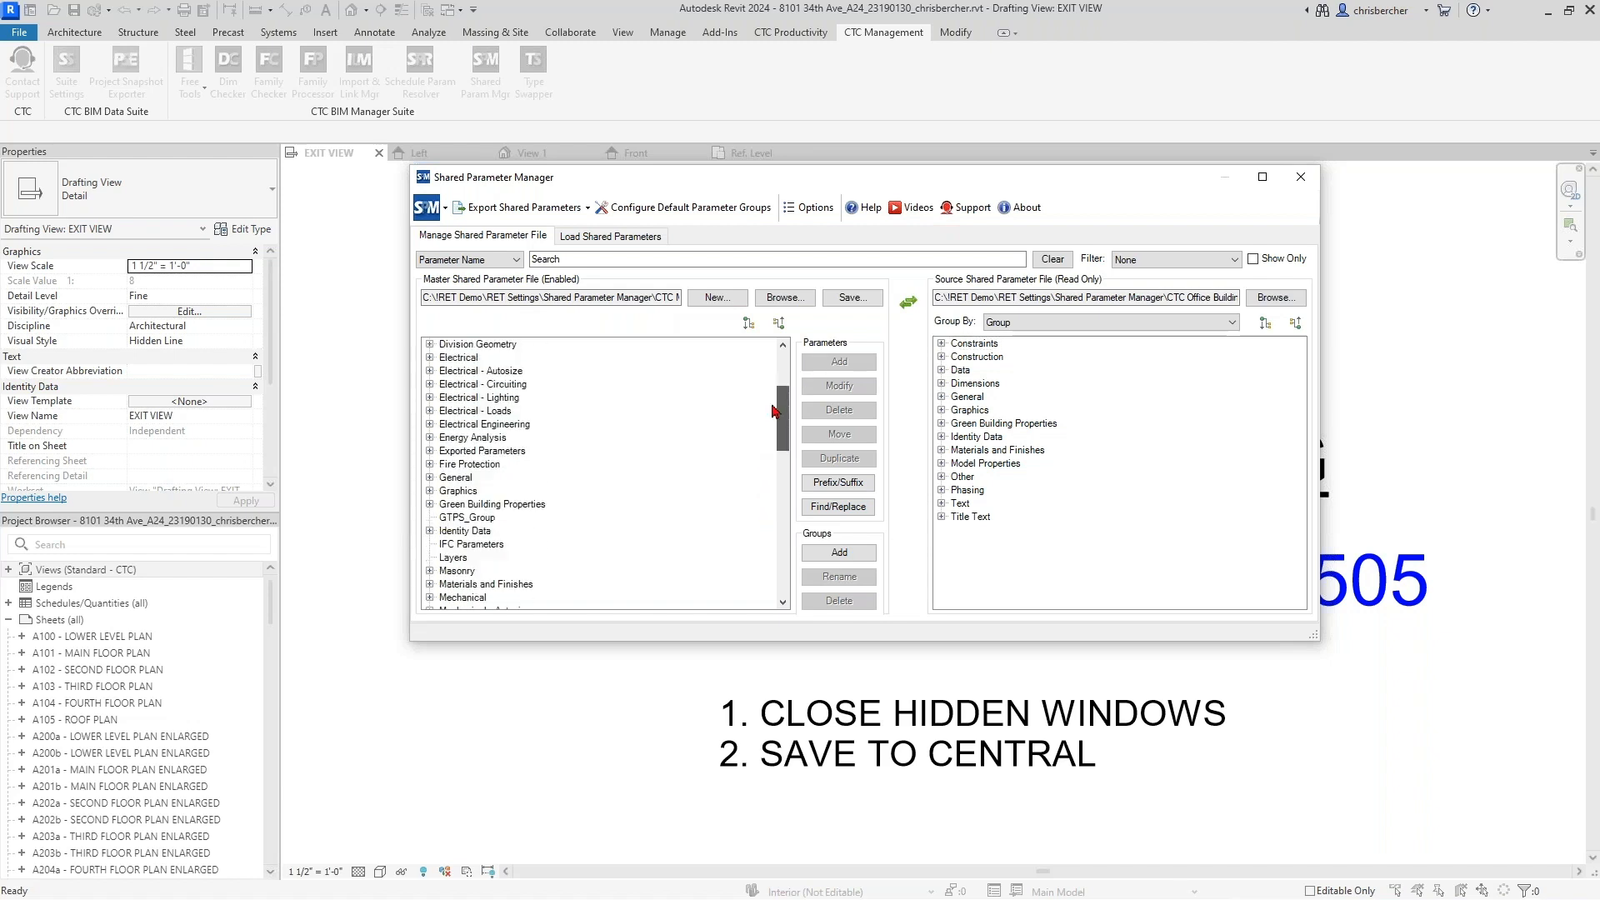
left_click(1206, 265)
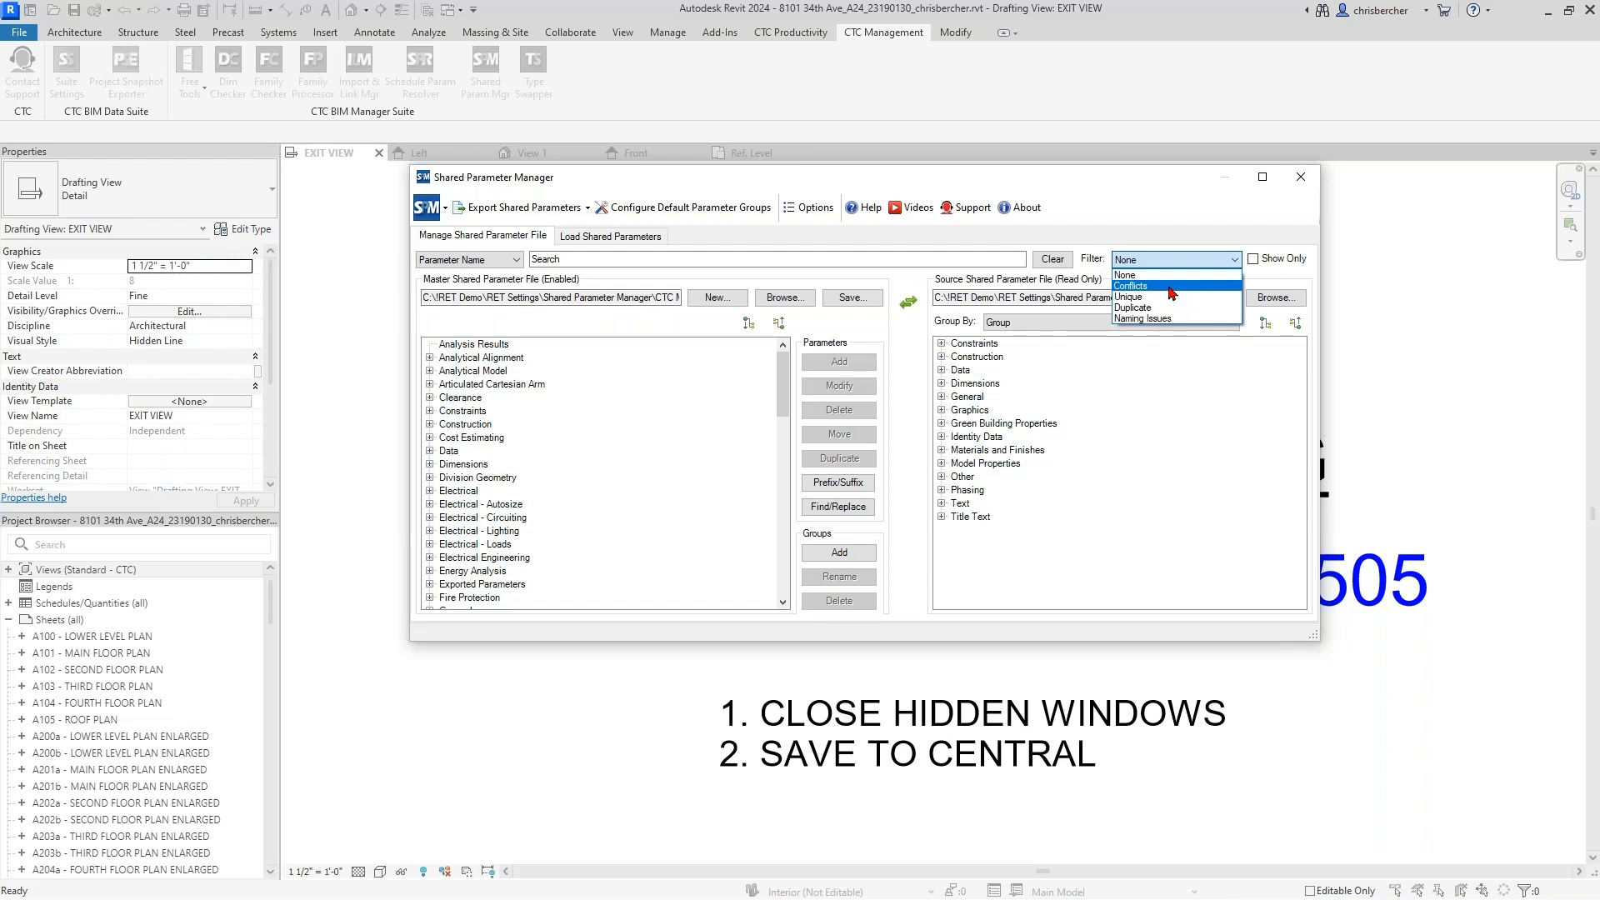
left_click(1137, 286)
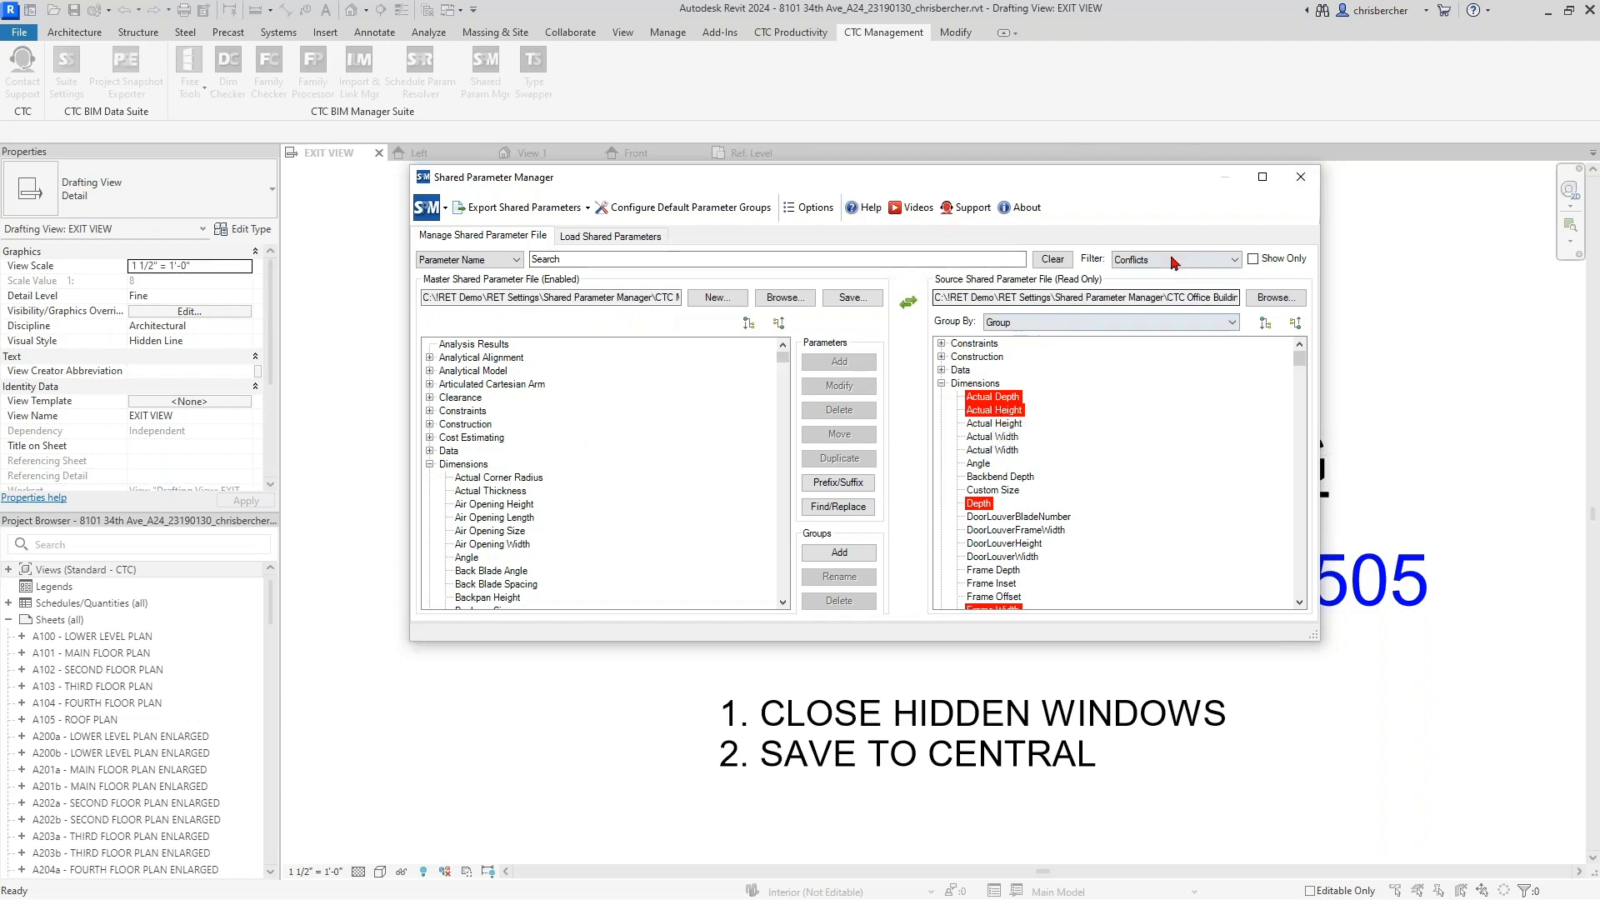
left_click(509, 459)
scroll(510, 551, "down", 5)
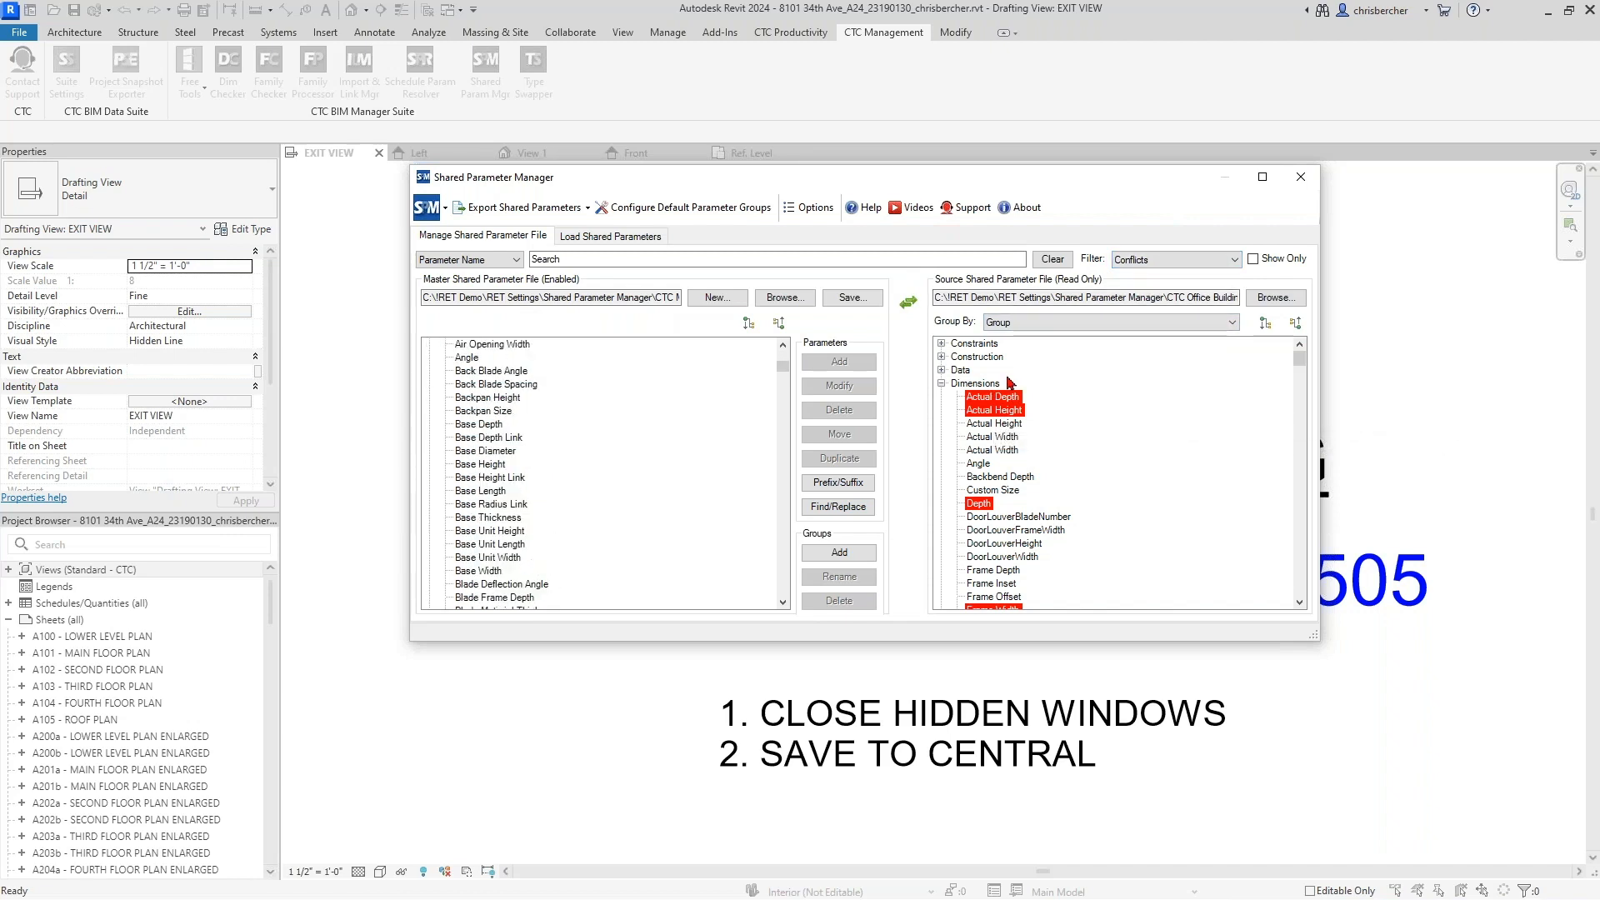
Step: Highlight the Unique and then the Duplicate parameters in the master and source files
left_click(1218, 265)
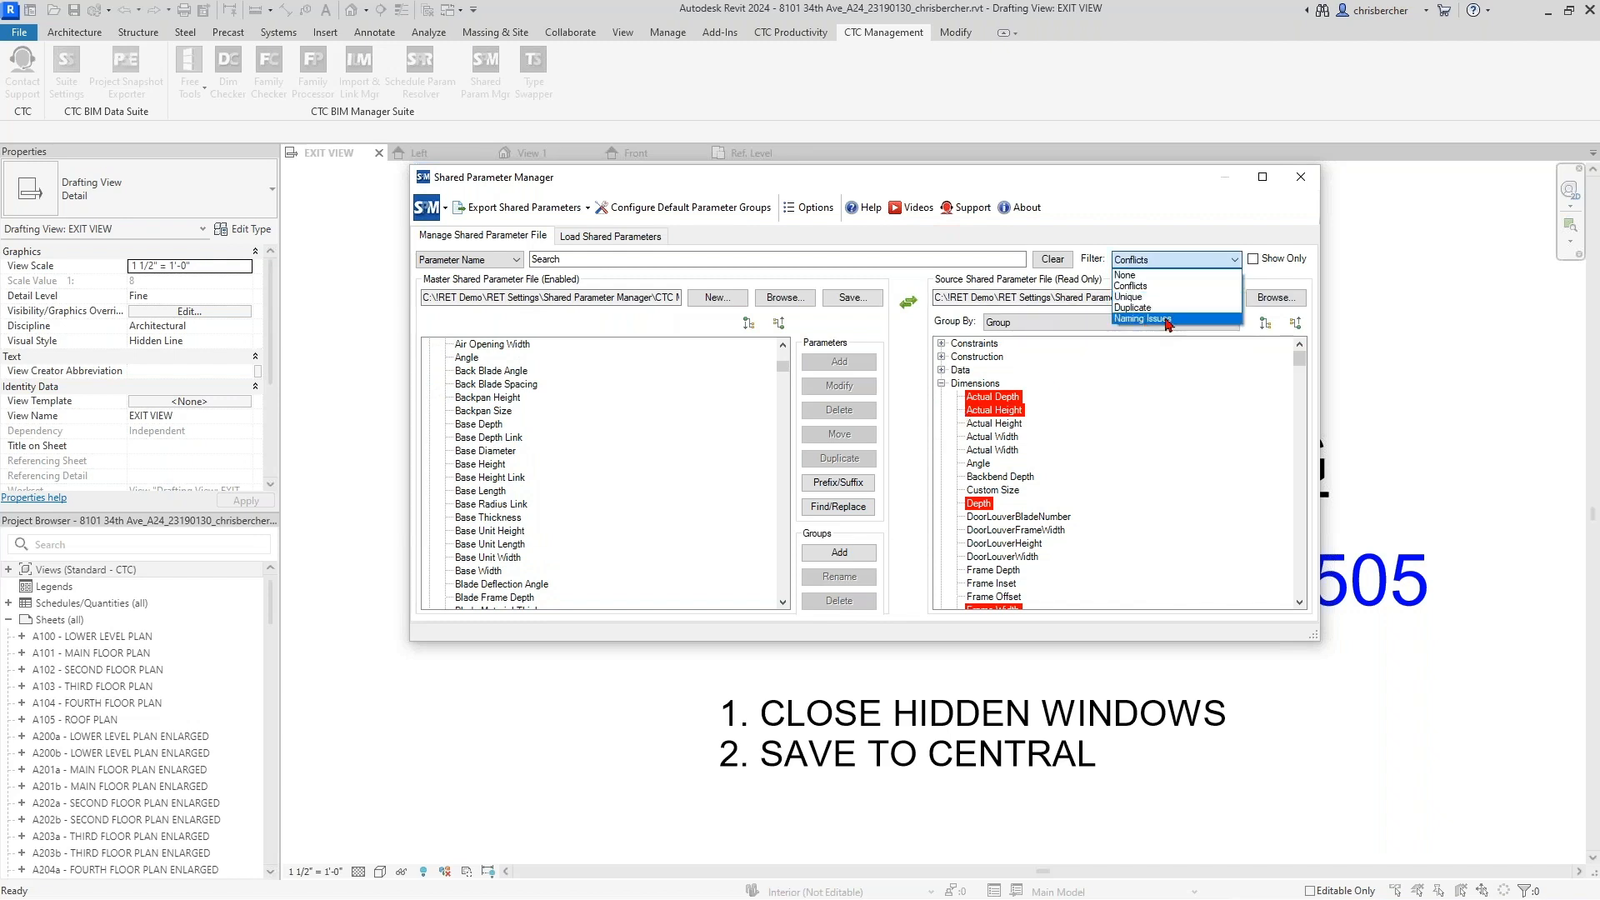
left_click(1140, 297)
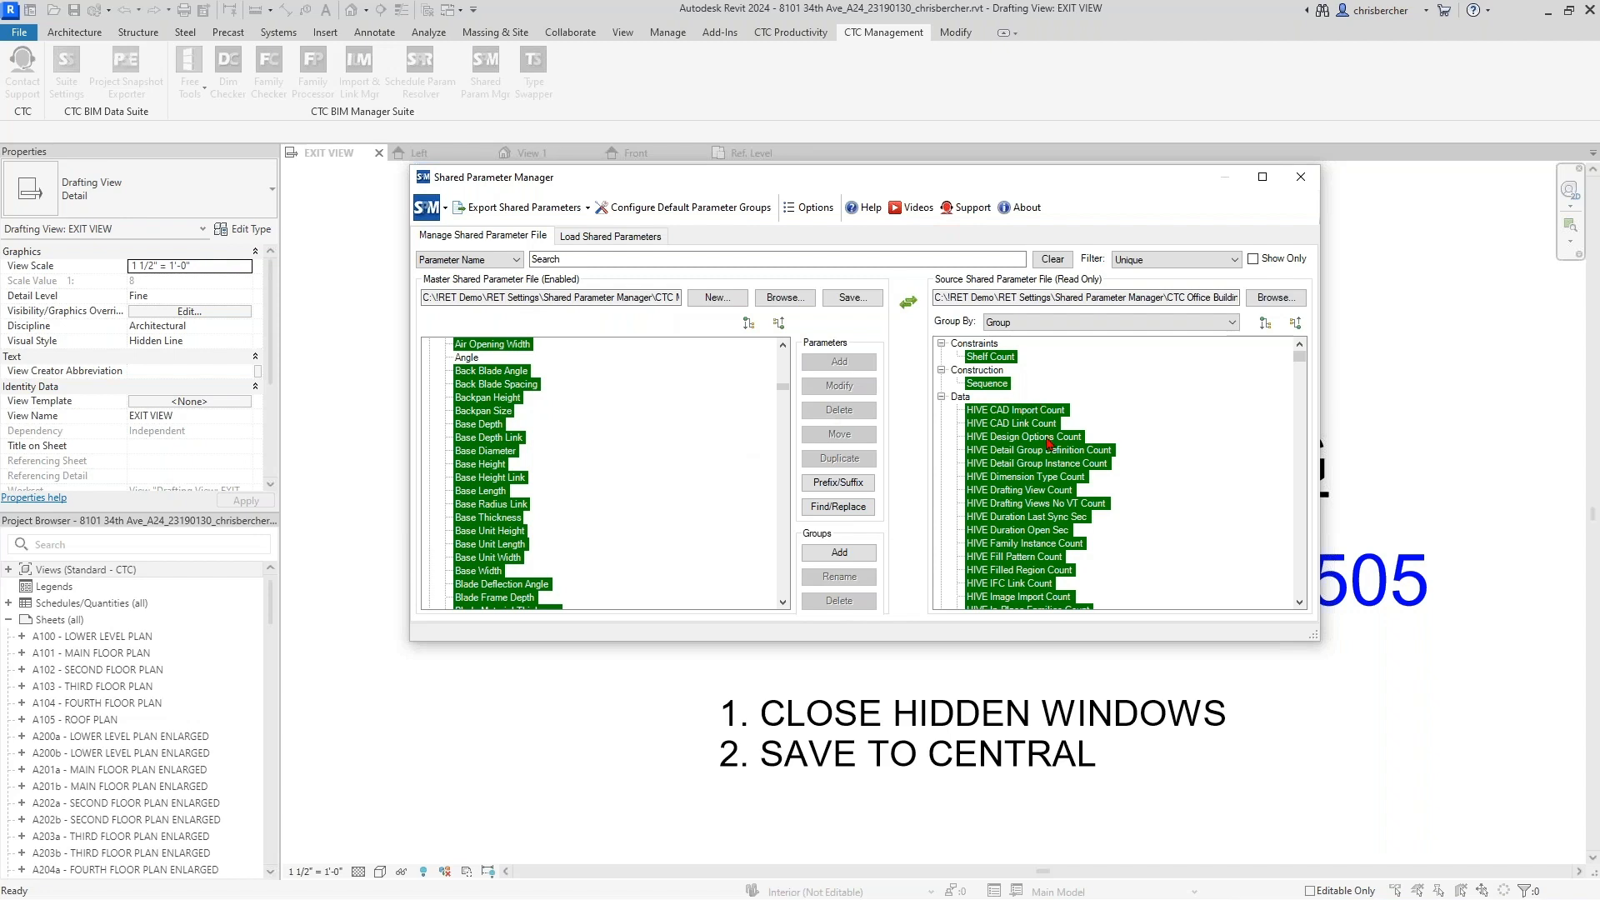
left_click(1204, 262)
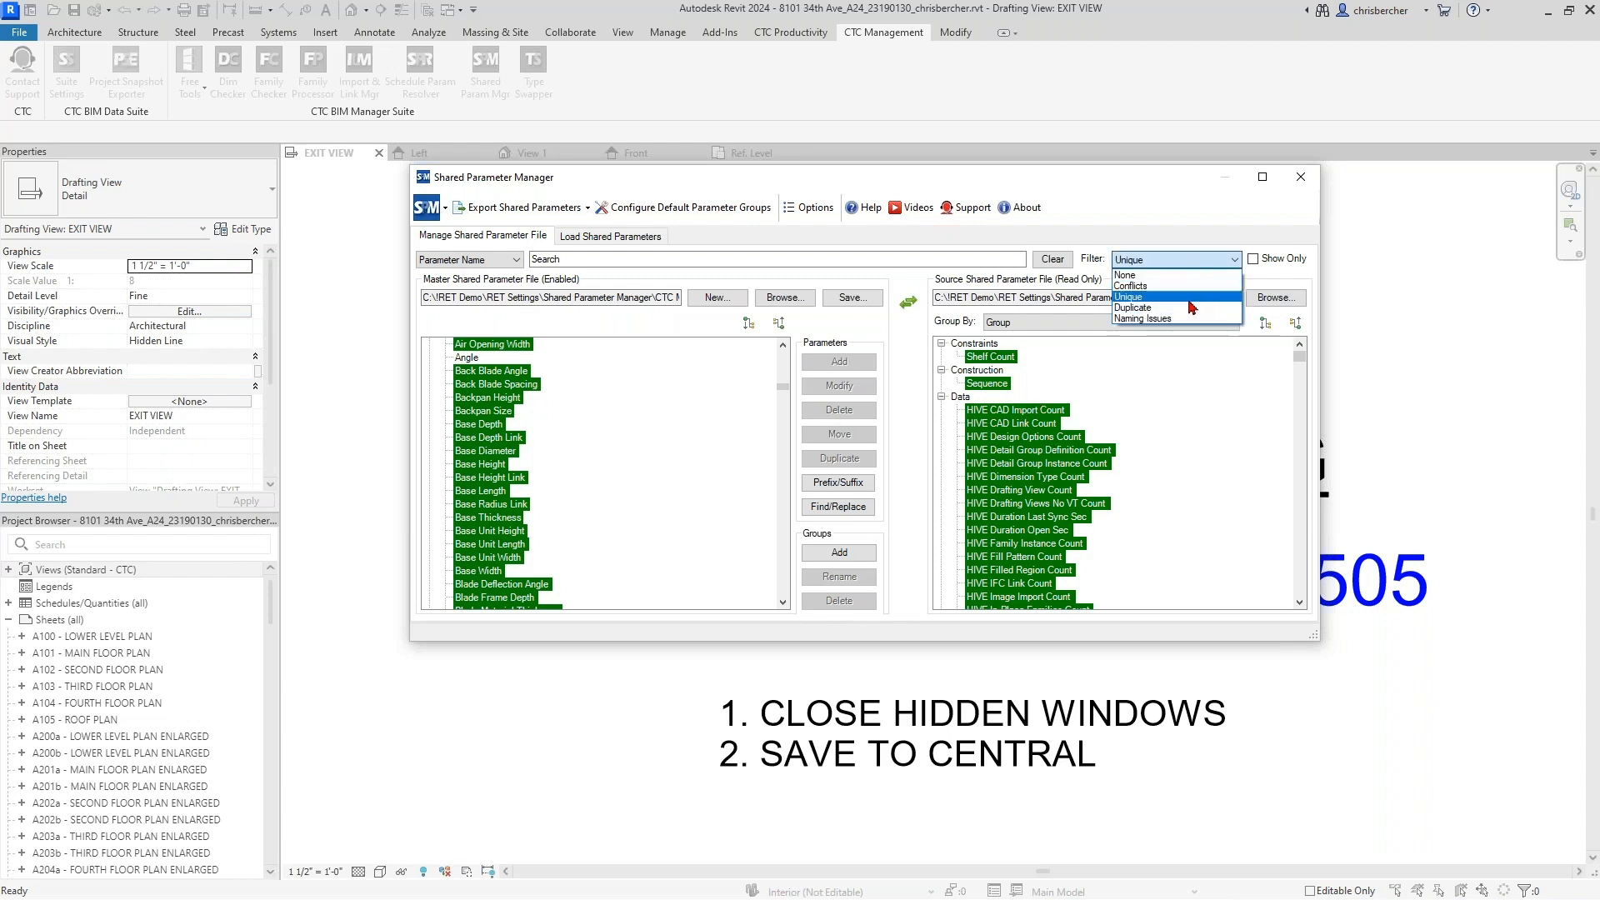
left_click(1195, 316)
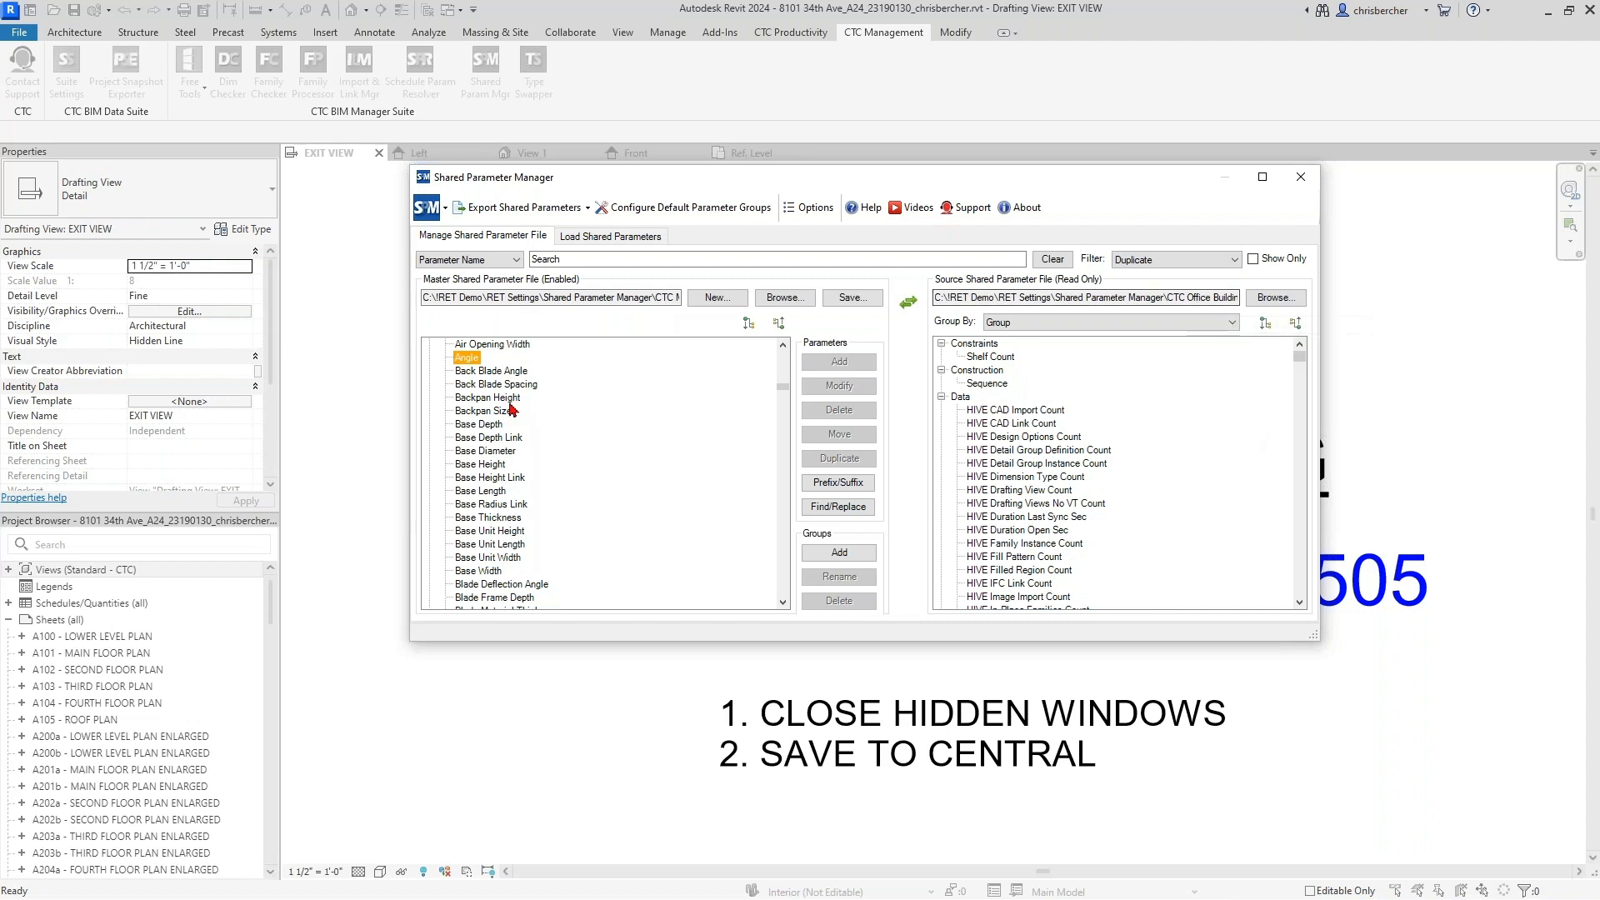
Step: Show only the filtered parameters, set the filter to Unique, and collapse all groups in both files
left_click(1254, 259)
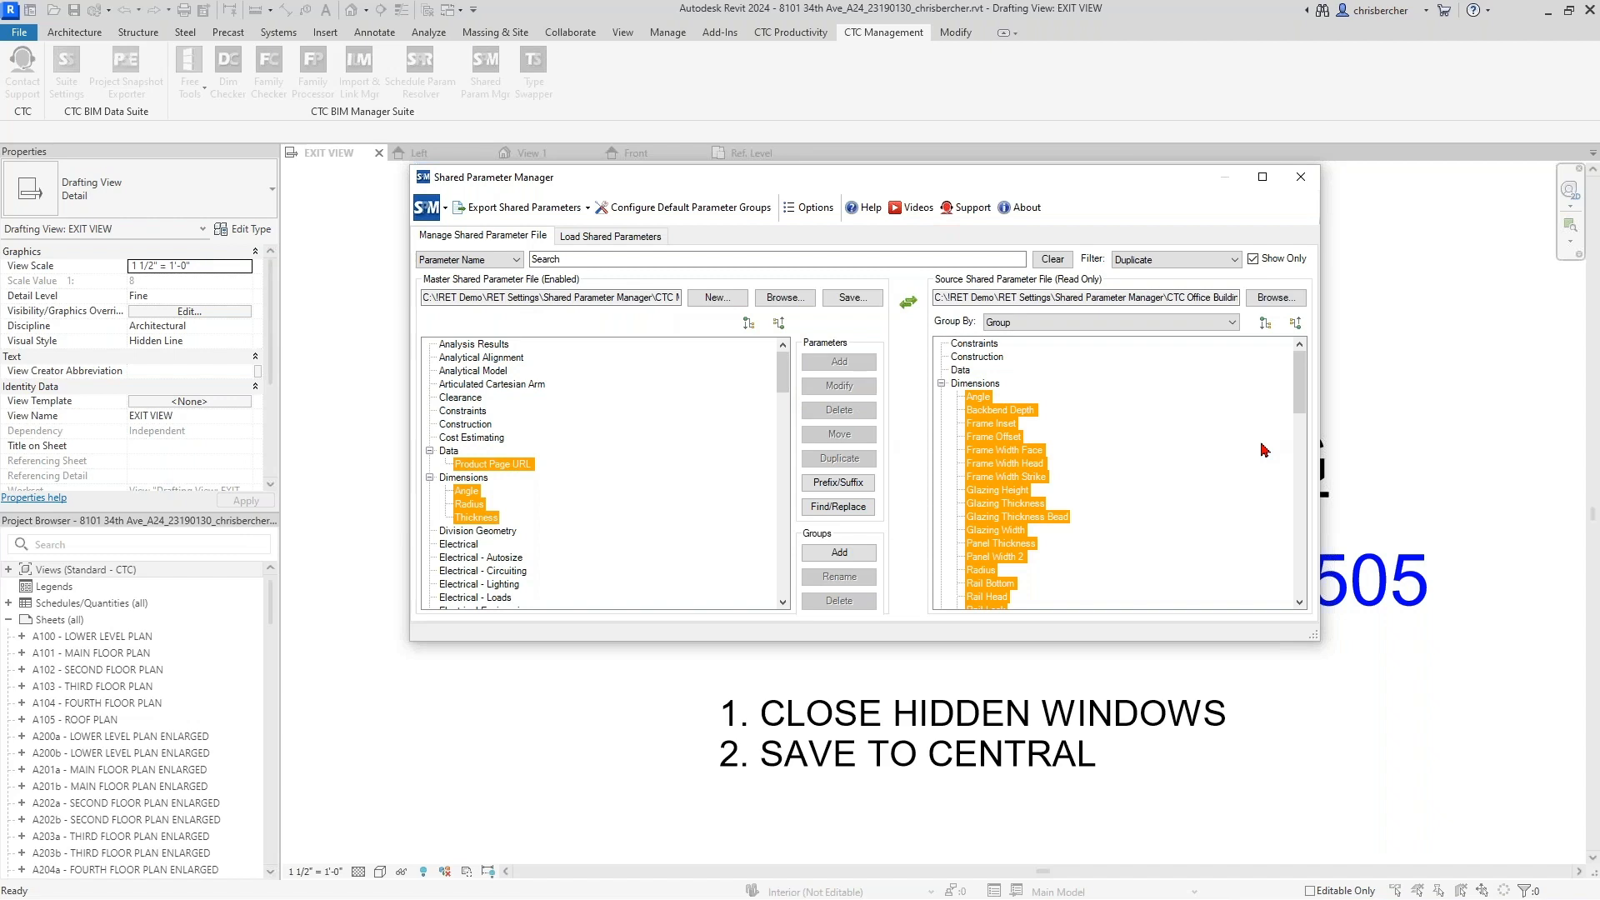
left_click(1180, 261)
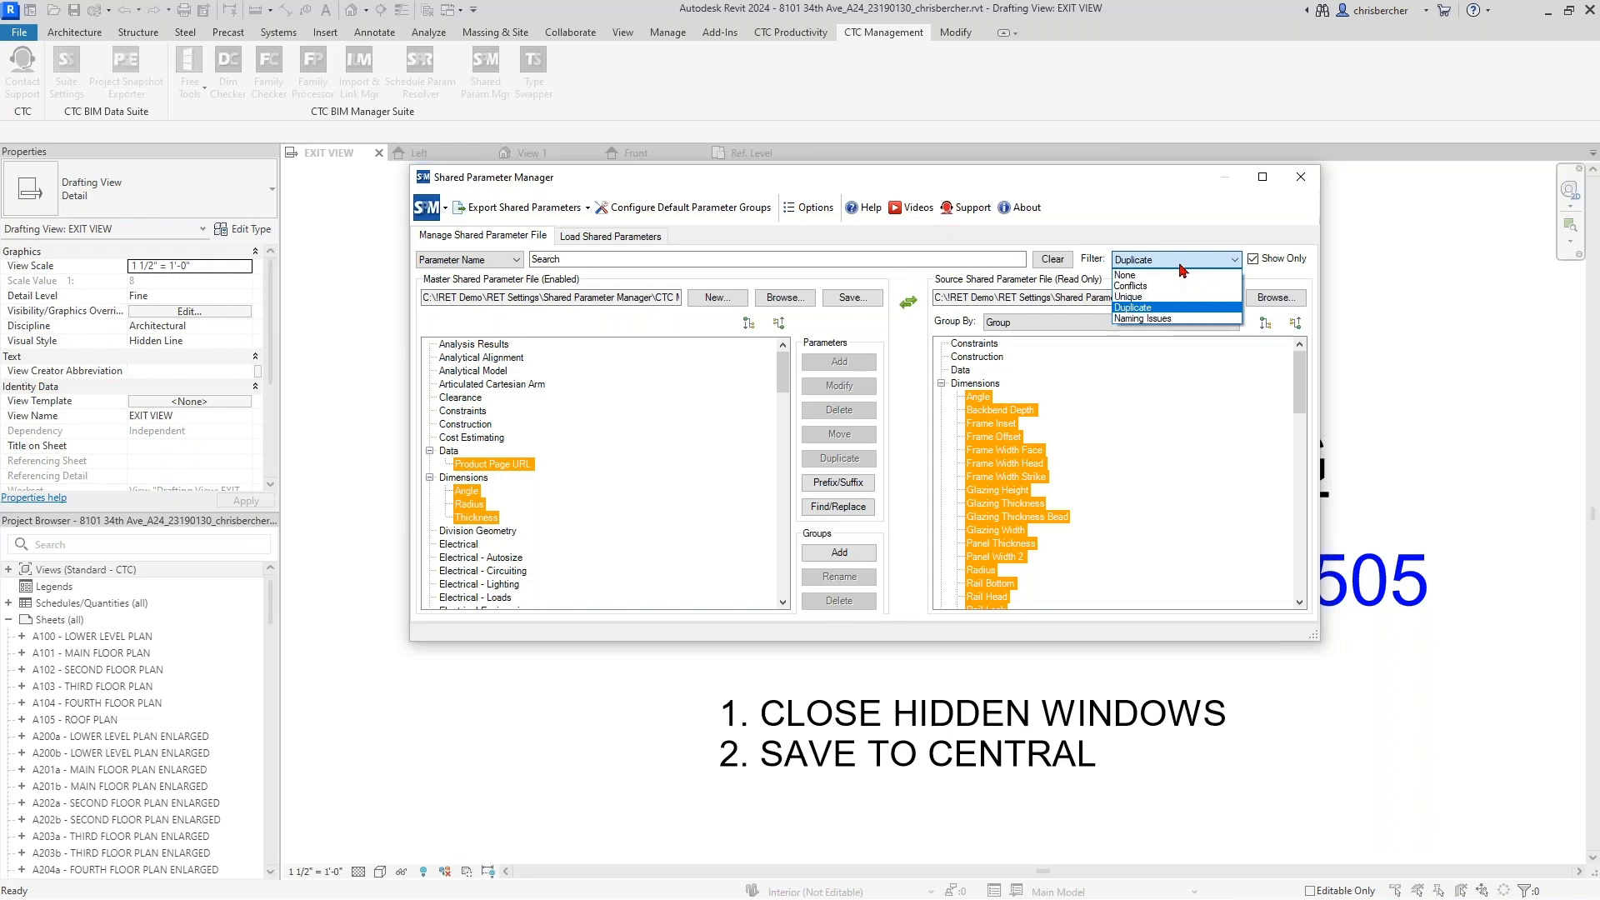
left_click(1183, 297)
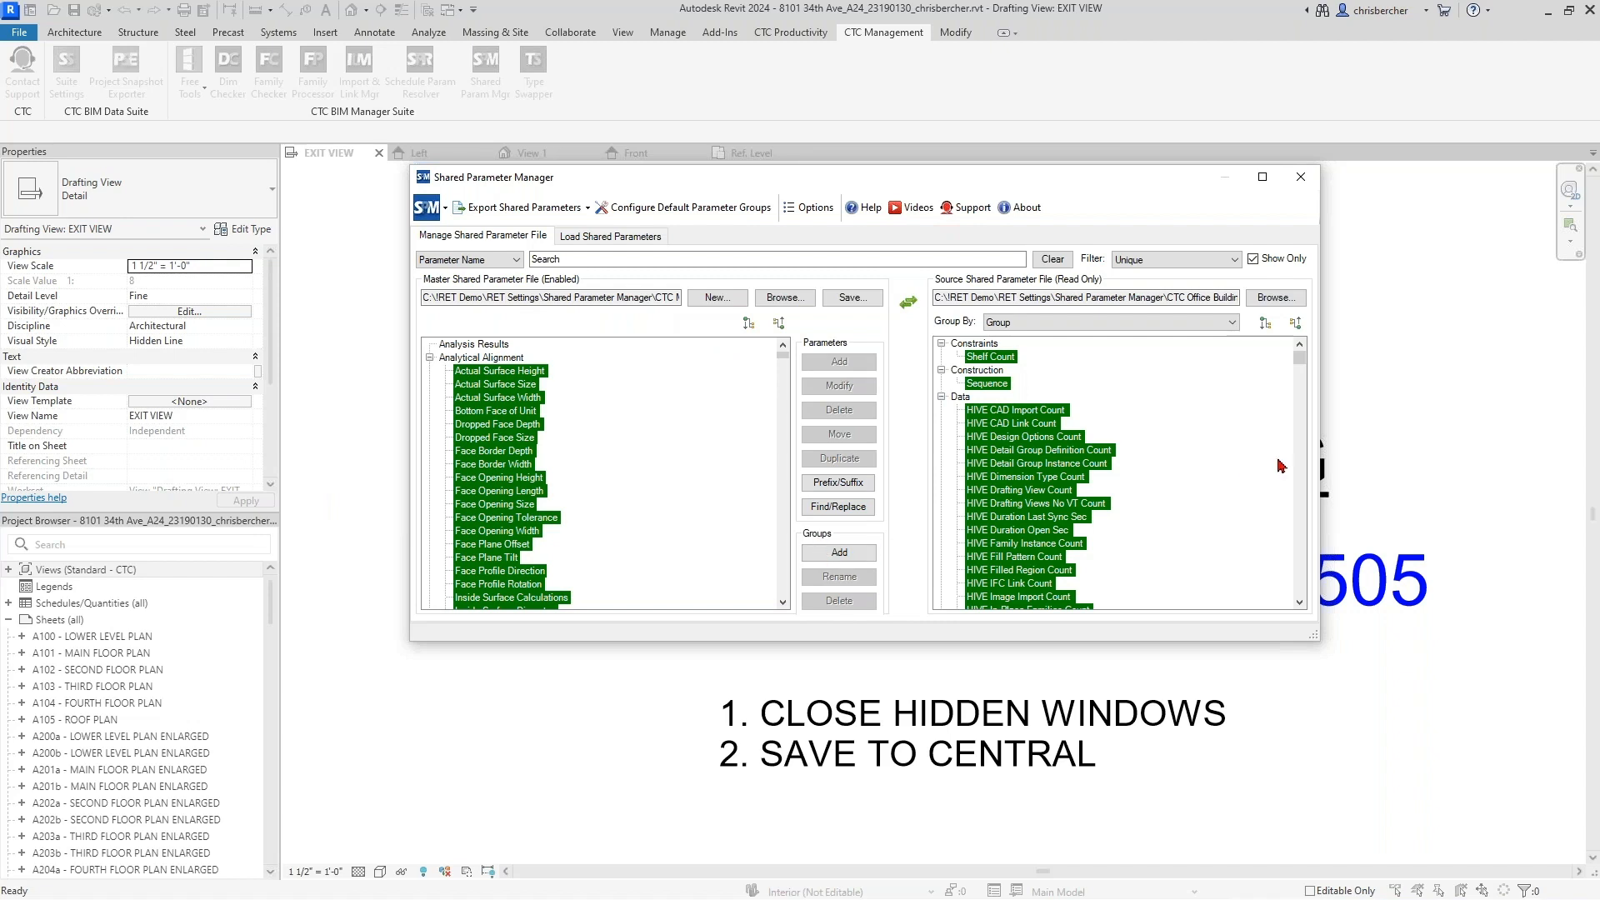
left_click(778, 323)
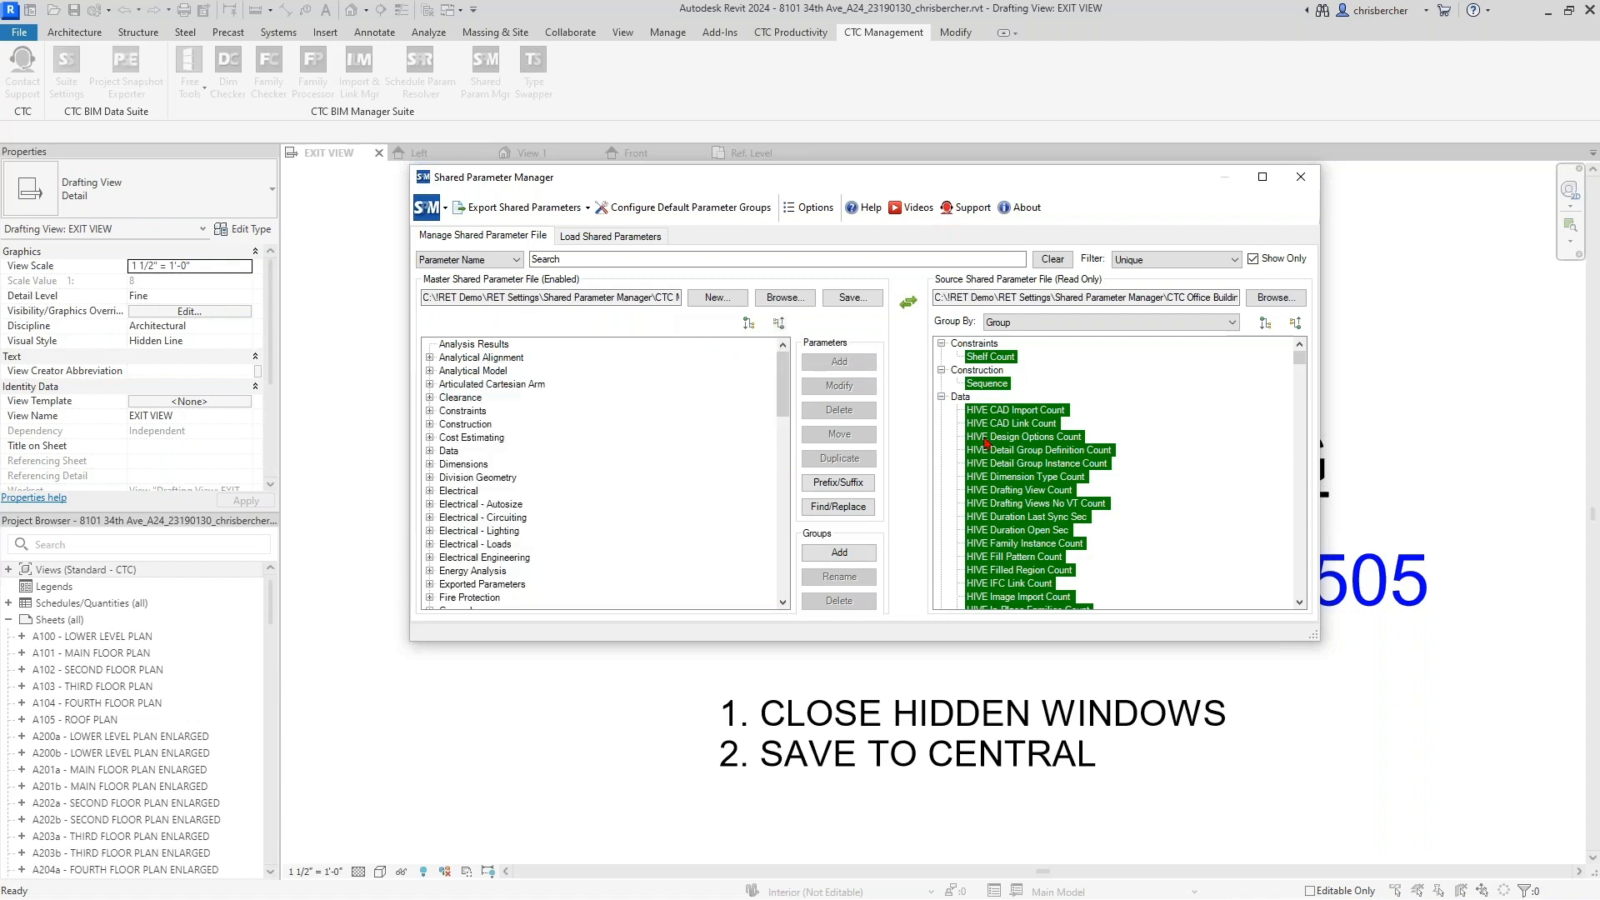
left_click(1294, 323)
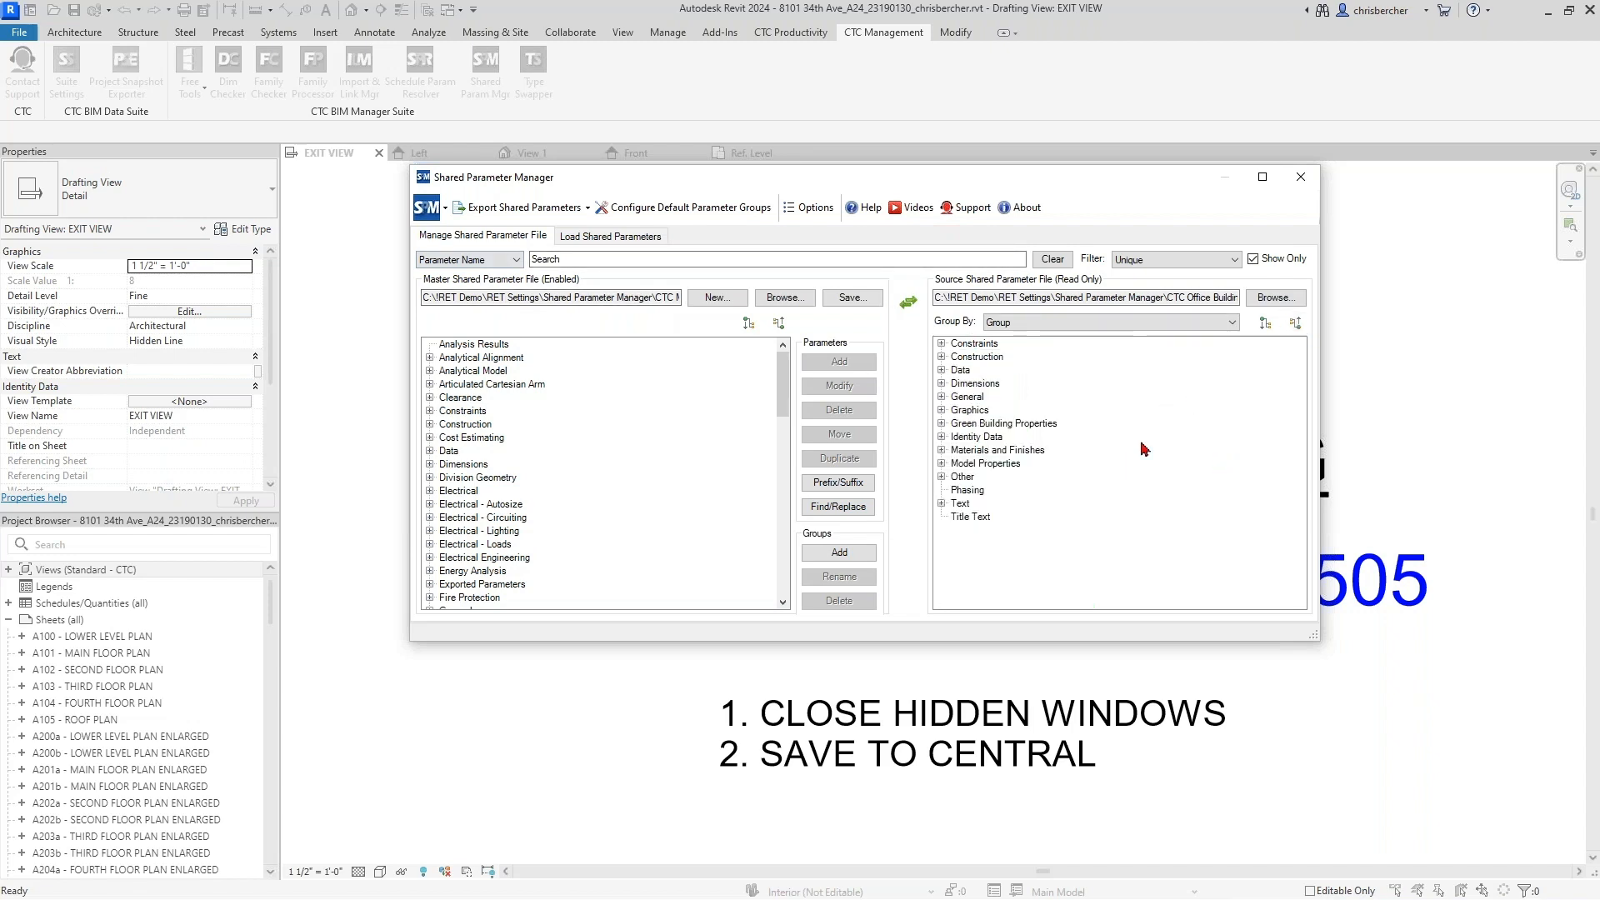
Step: Copy Casters, Chamfer Legs, Cutout and Doors from the source file's Graphics group into the master file's Graphics group
left_click(942, 411)
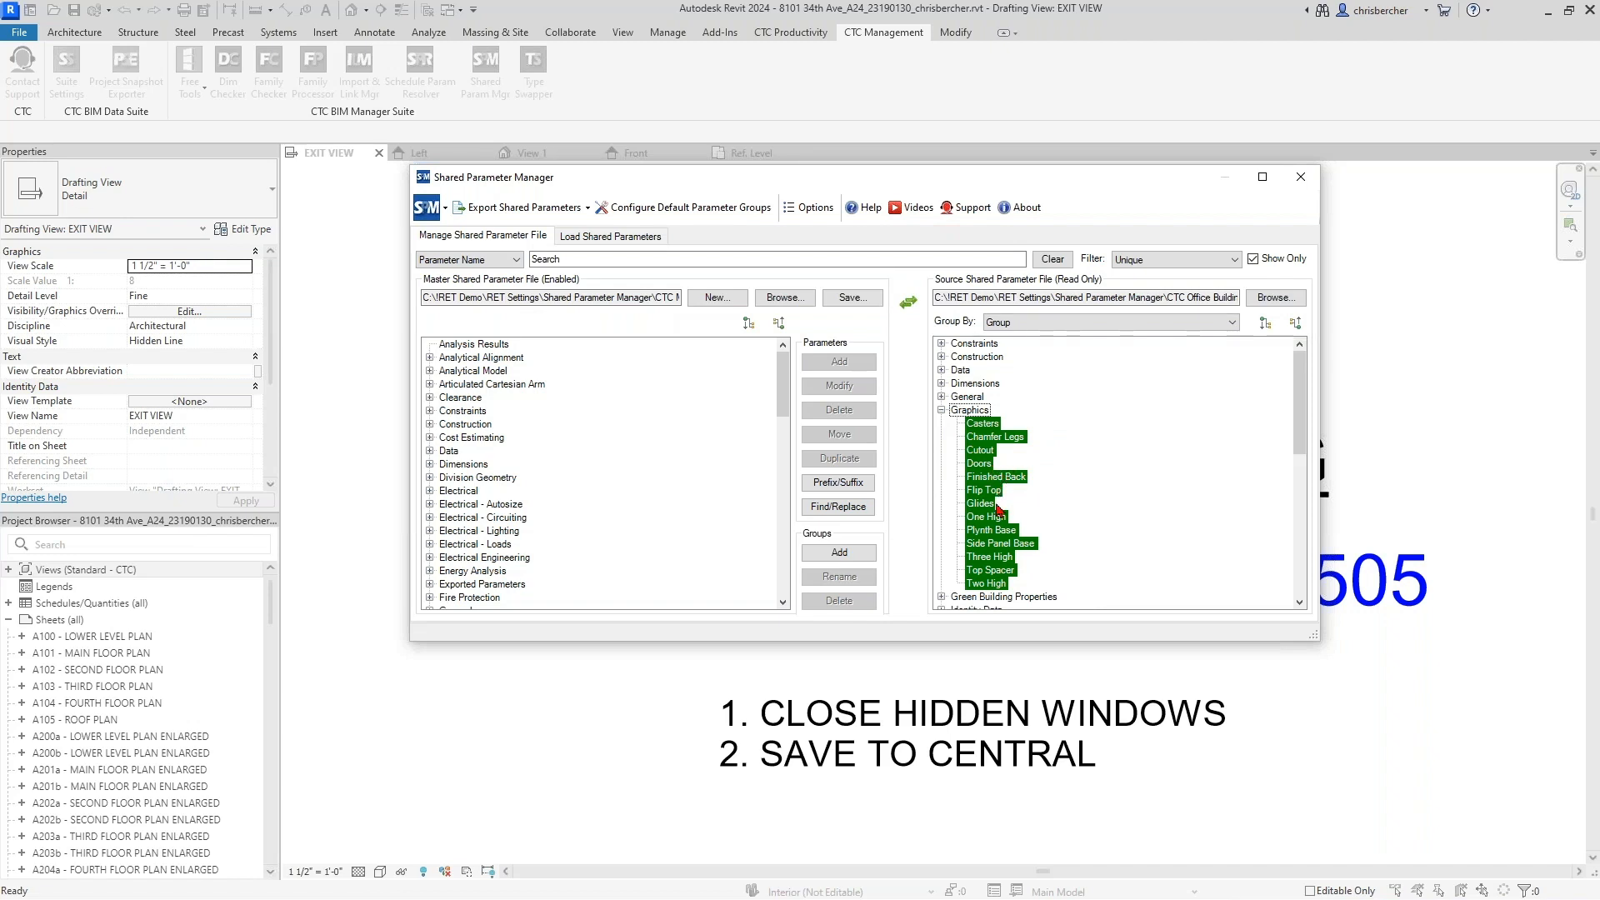
left_click(972, 412)
left_click(983, 425)
left_click(980, 463, "shift")
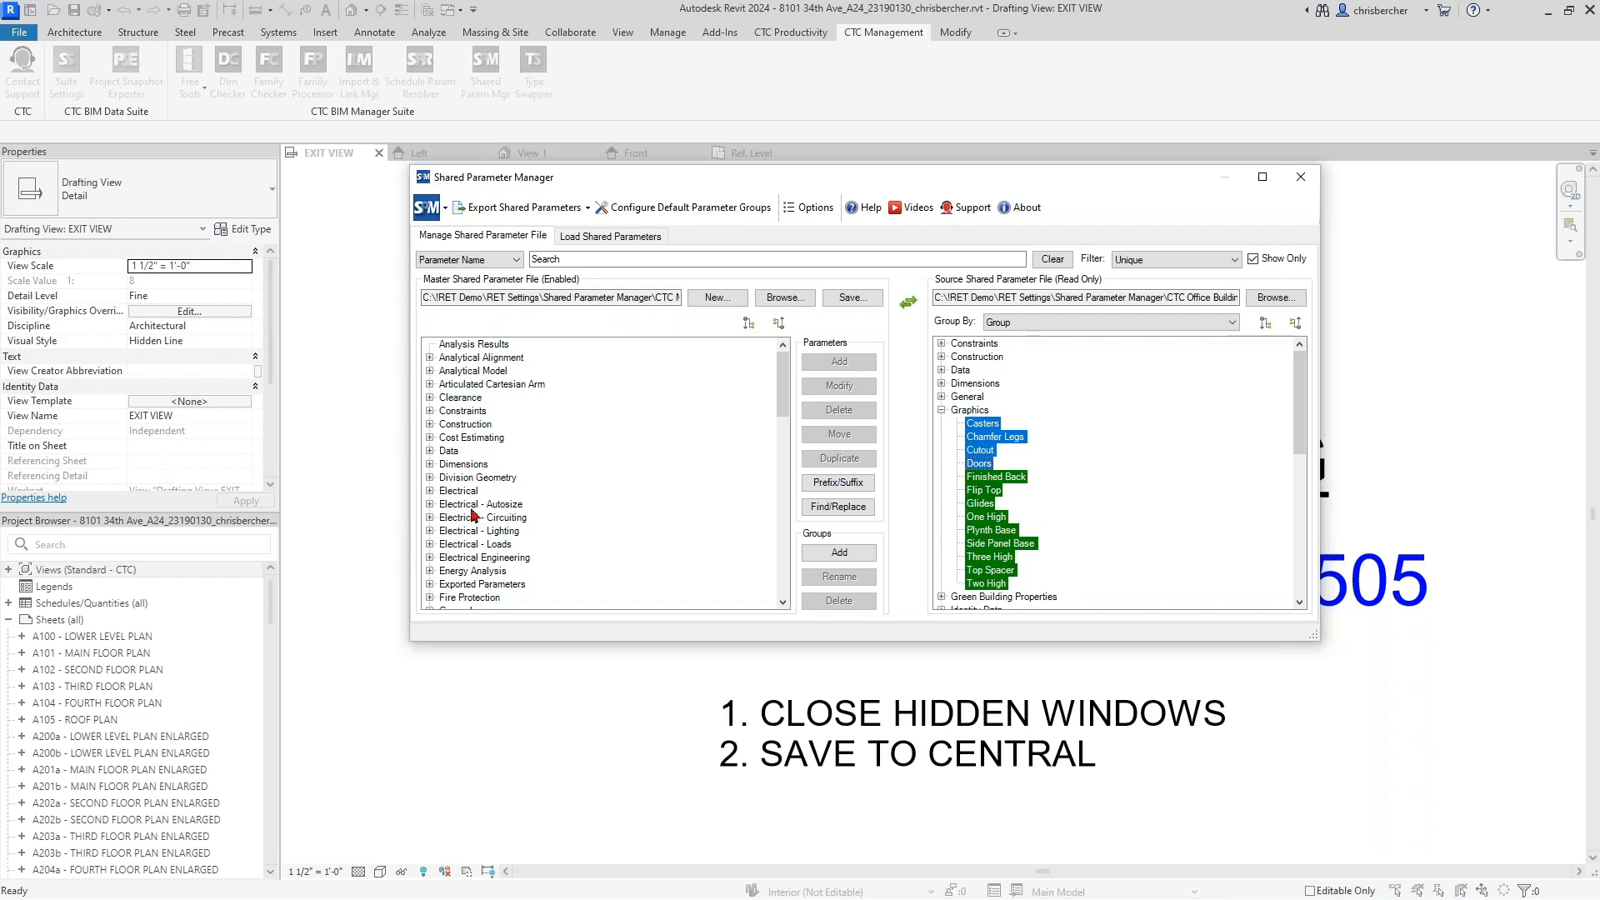
left_click(451, 531)
scroll(455, 531, "down", 3)
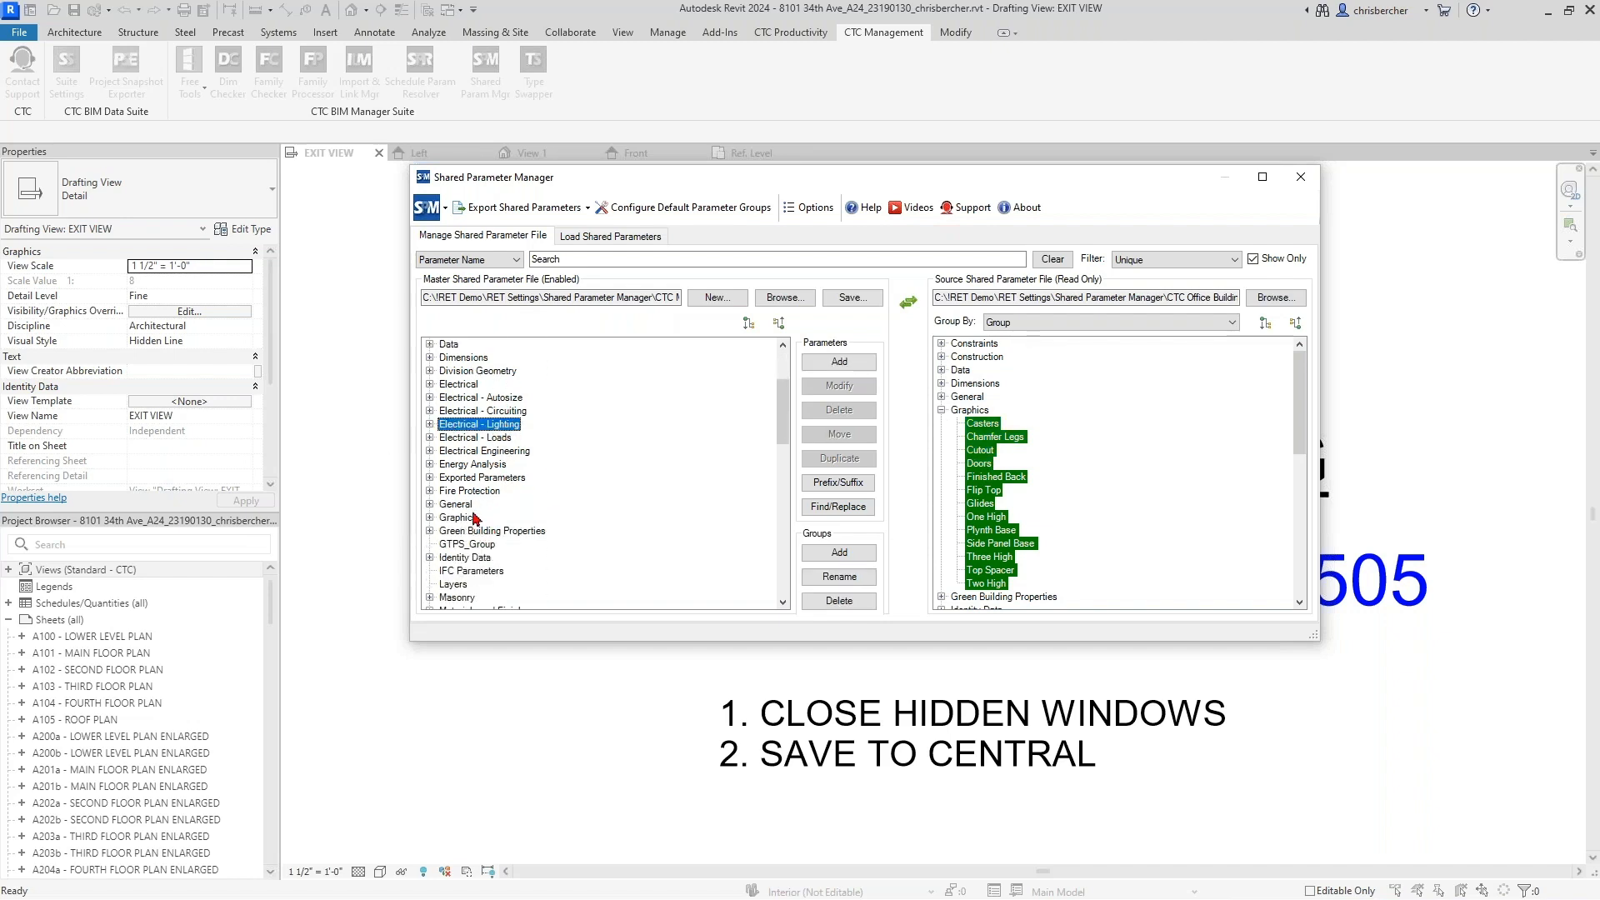
left_click(430, 517)
left_click(478, 520)
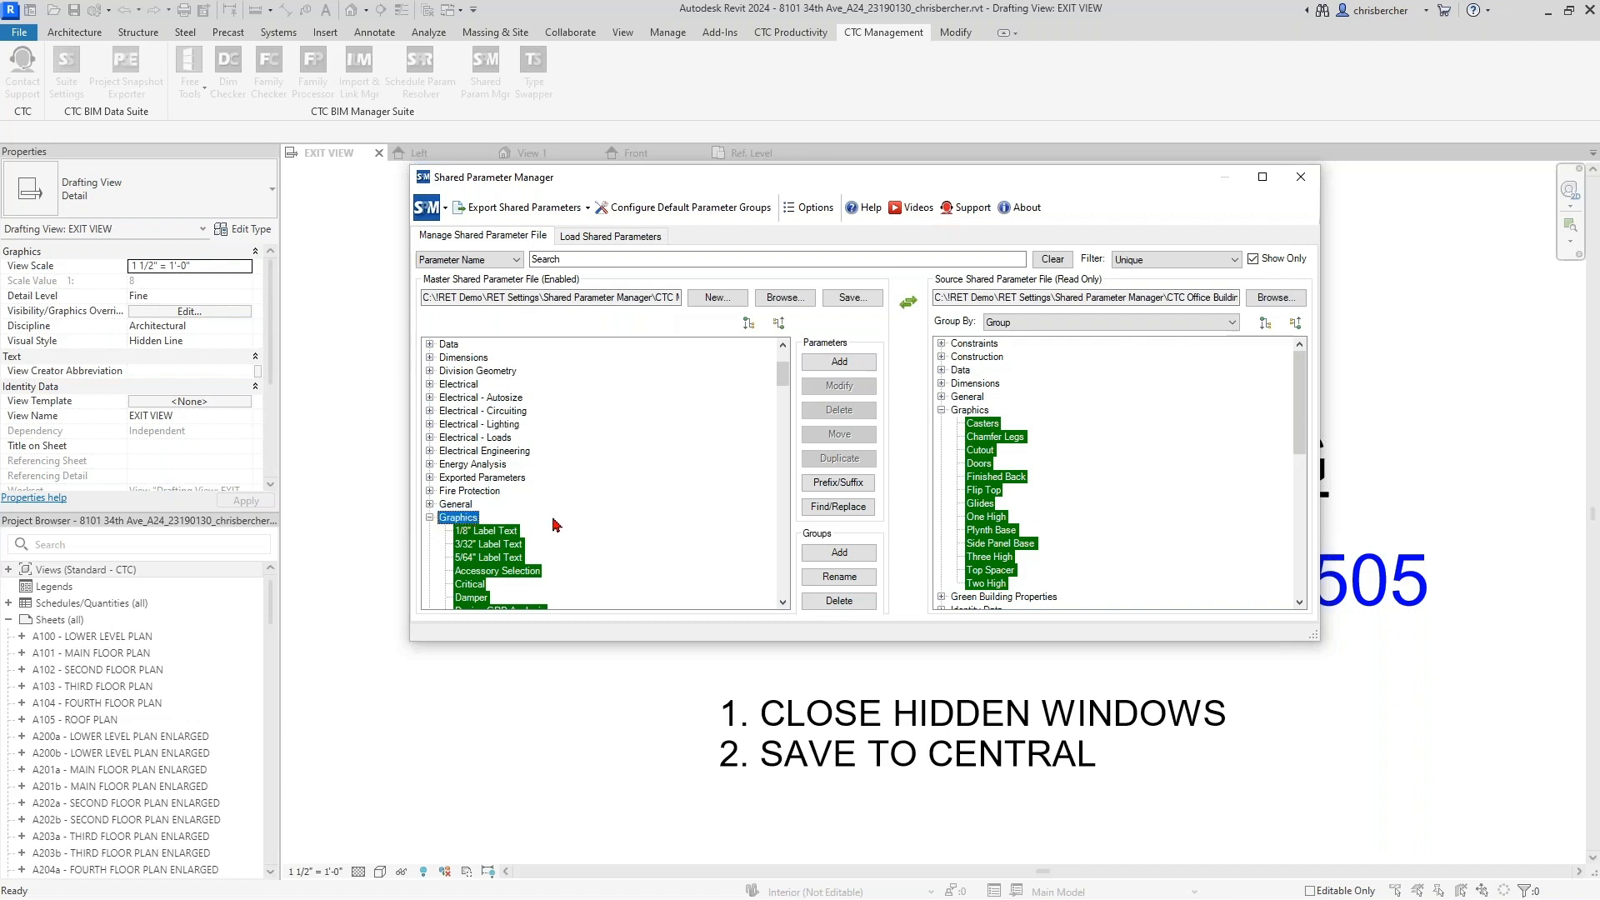
scroll(558, 525, "down", 2)
left_click(983, 424)
left_click(981, 463, "shift")
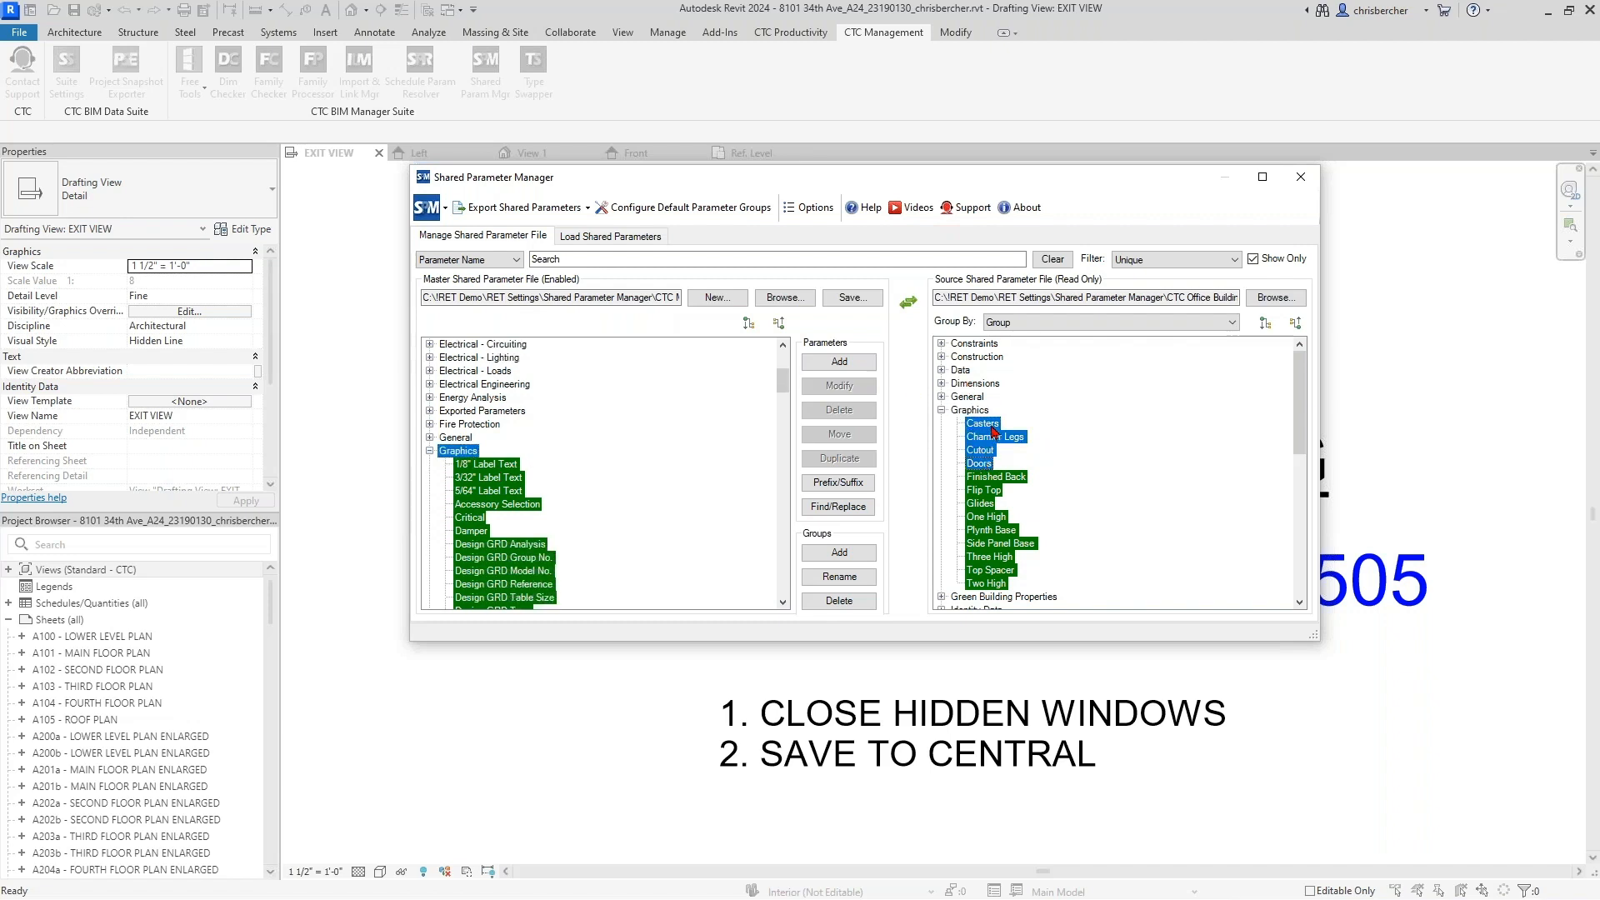
left_click_drag(993, 431, 460, 456)
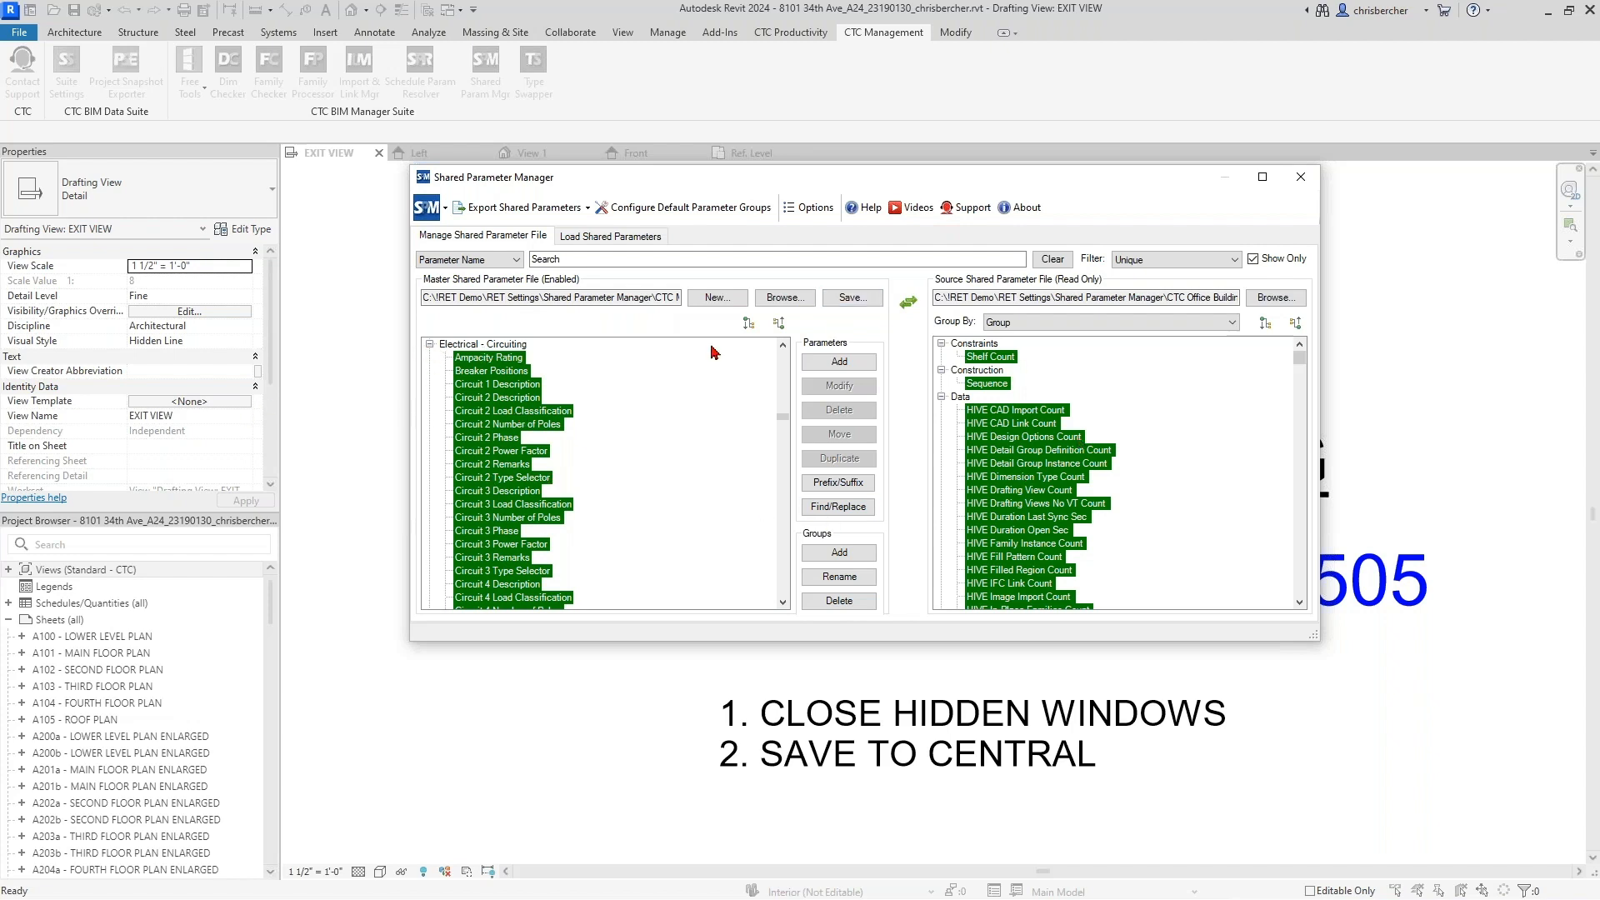
Step: Collapse all groups in the master file and look through the unique parameters in its Graphics group
left_click(778, 323)
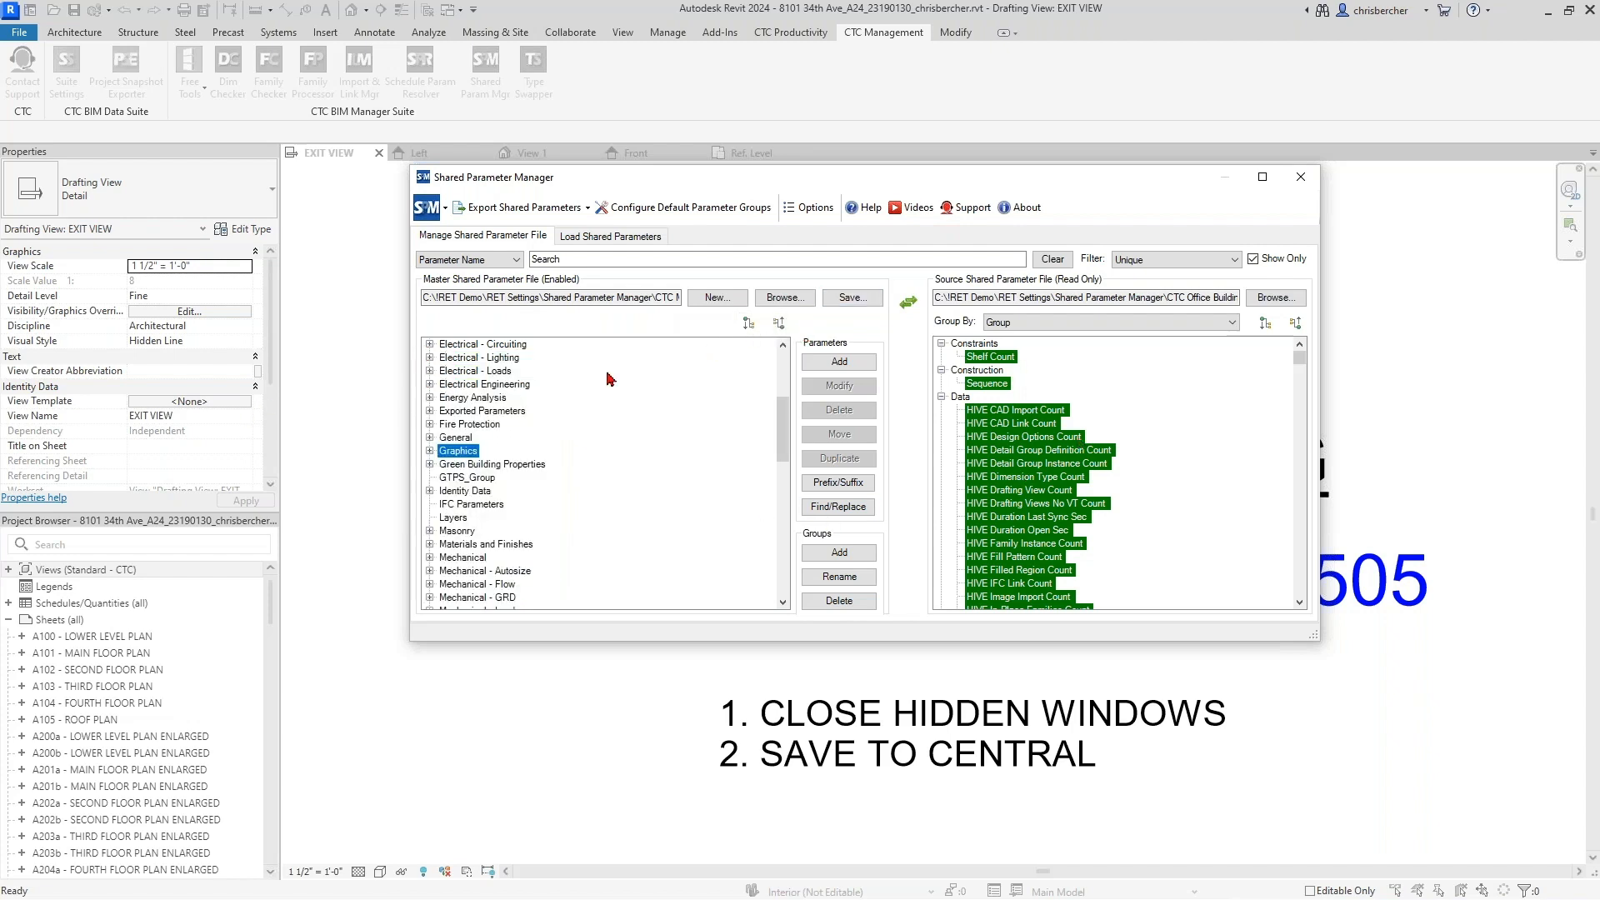
left_click(430, 451)
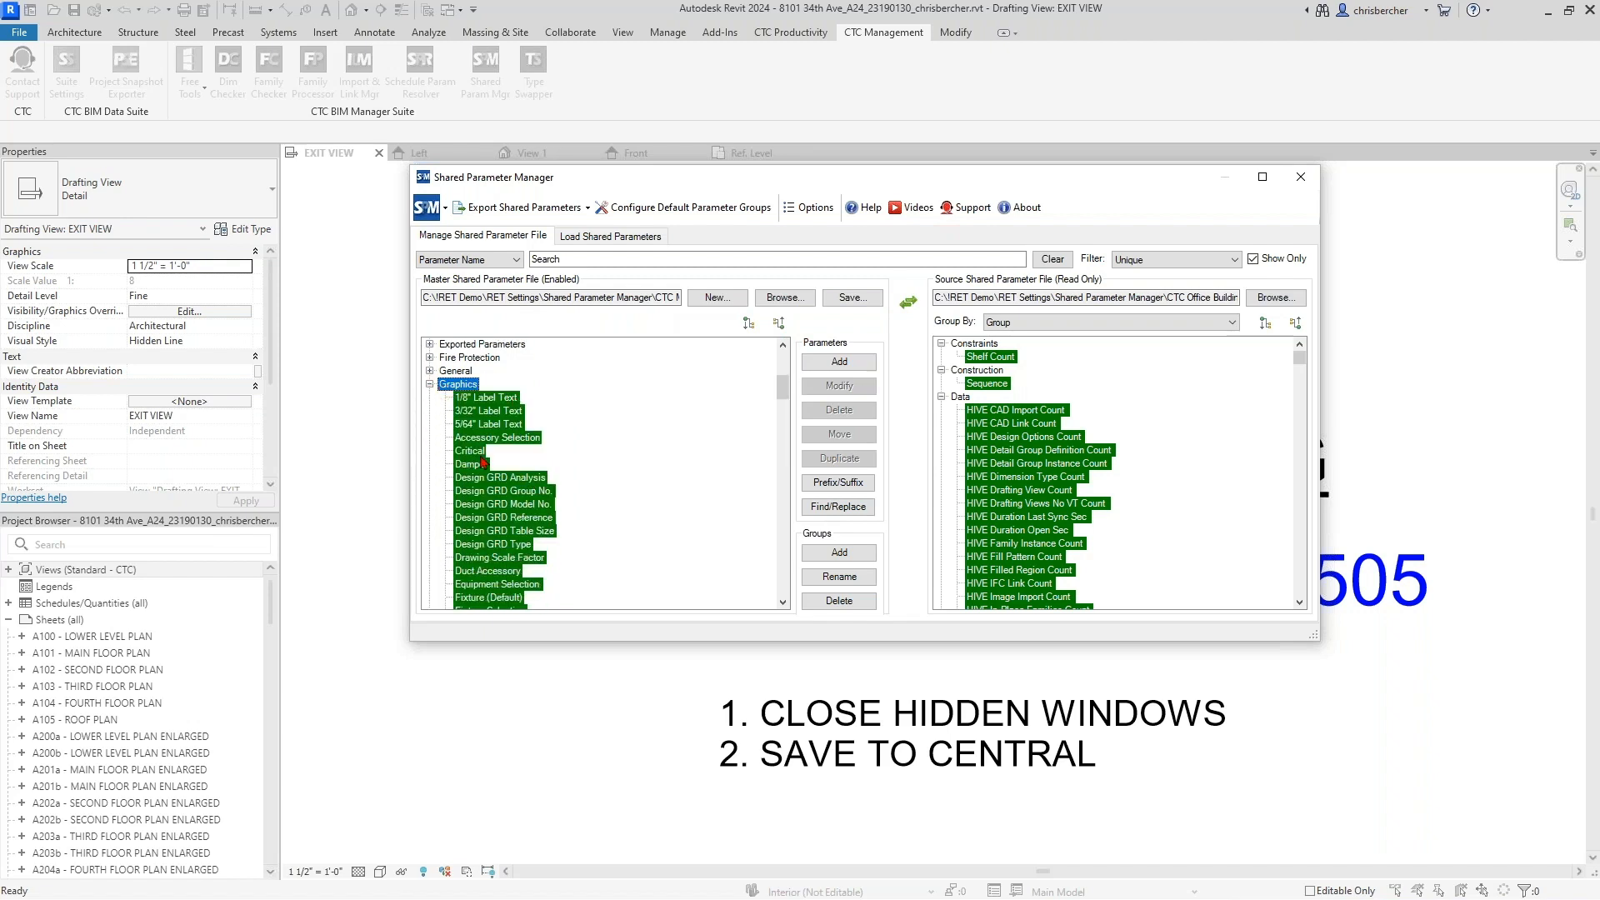
scroll(532, 500, "down", 1)
scroll(534, 510, "down", 10)
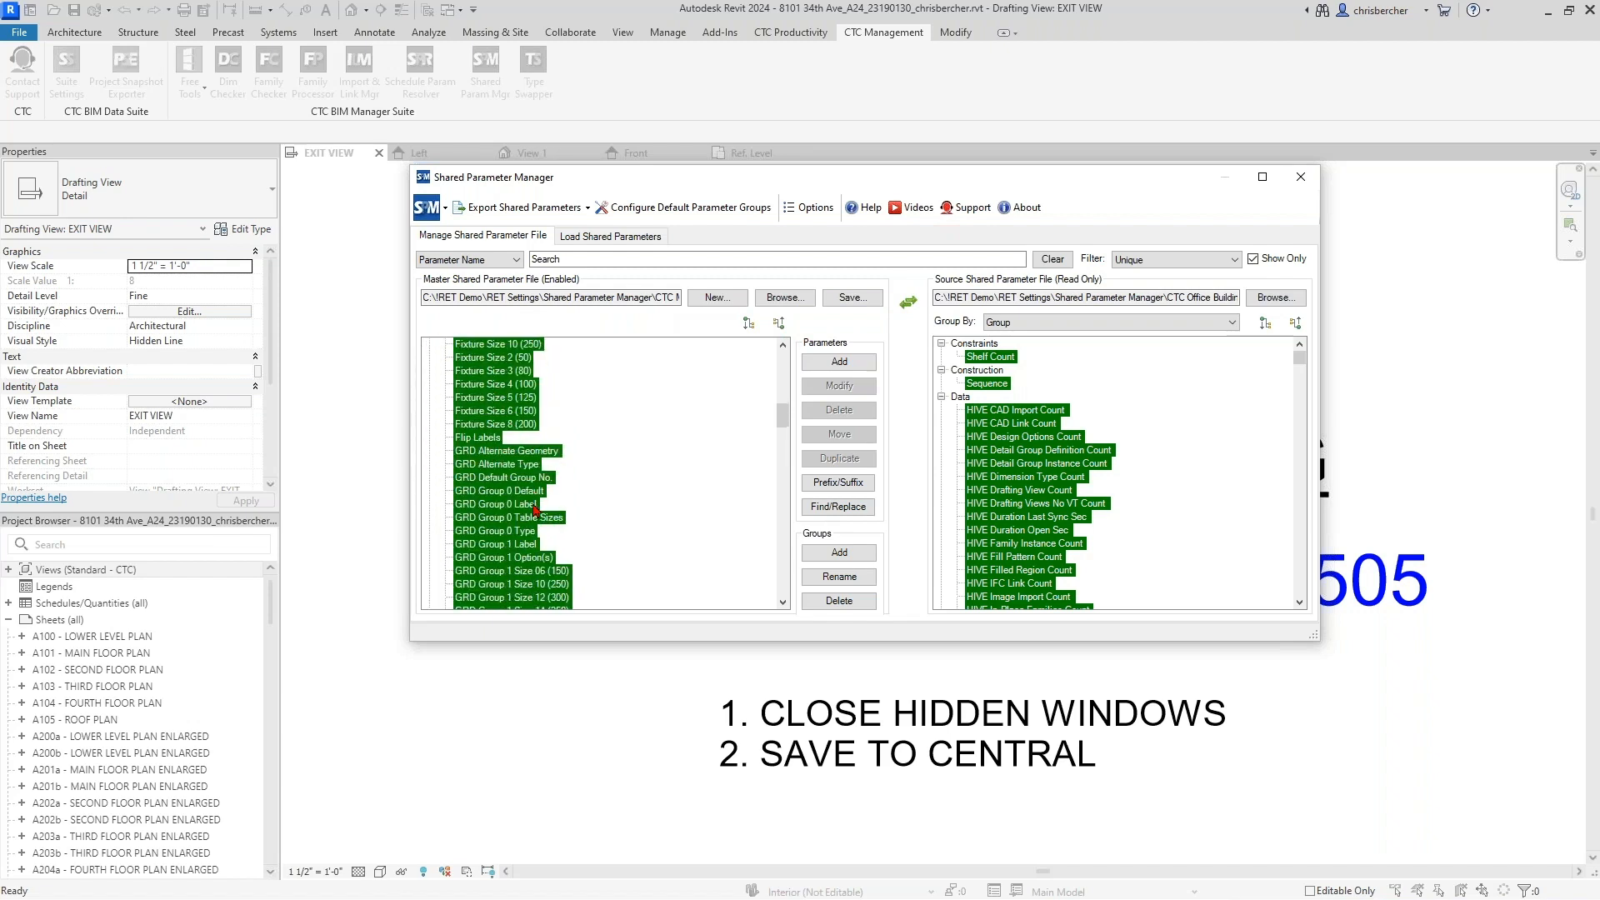
mouse_move(783, 463)
left_mouse_down()
mouse_move(783, 546)
mouse_move(783, 490)
left_mouse_up()
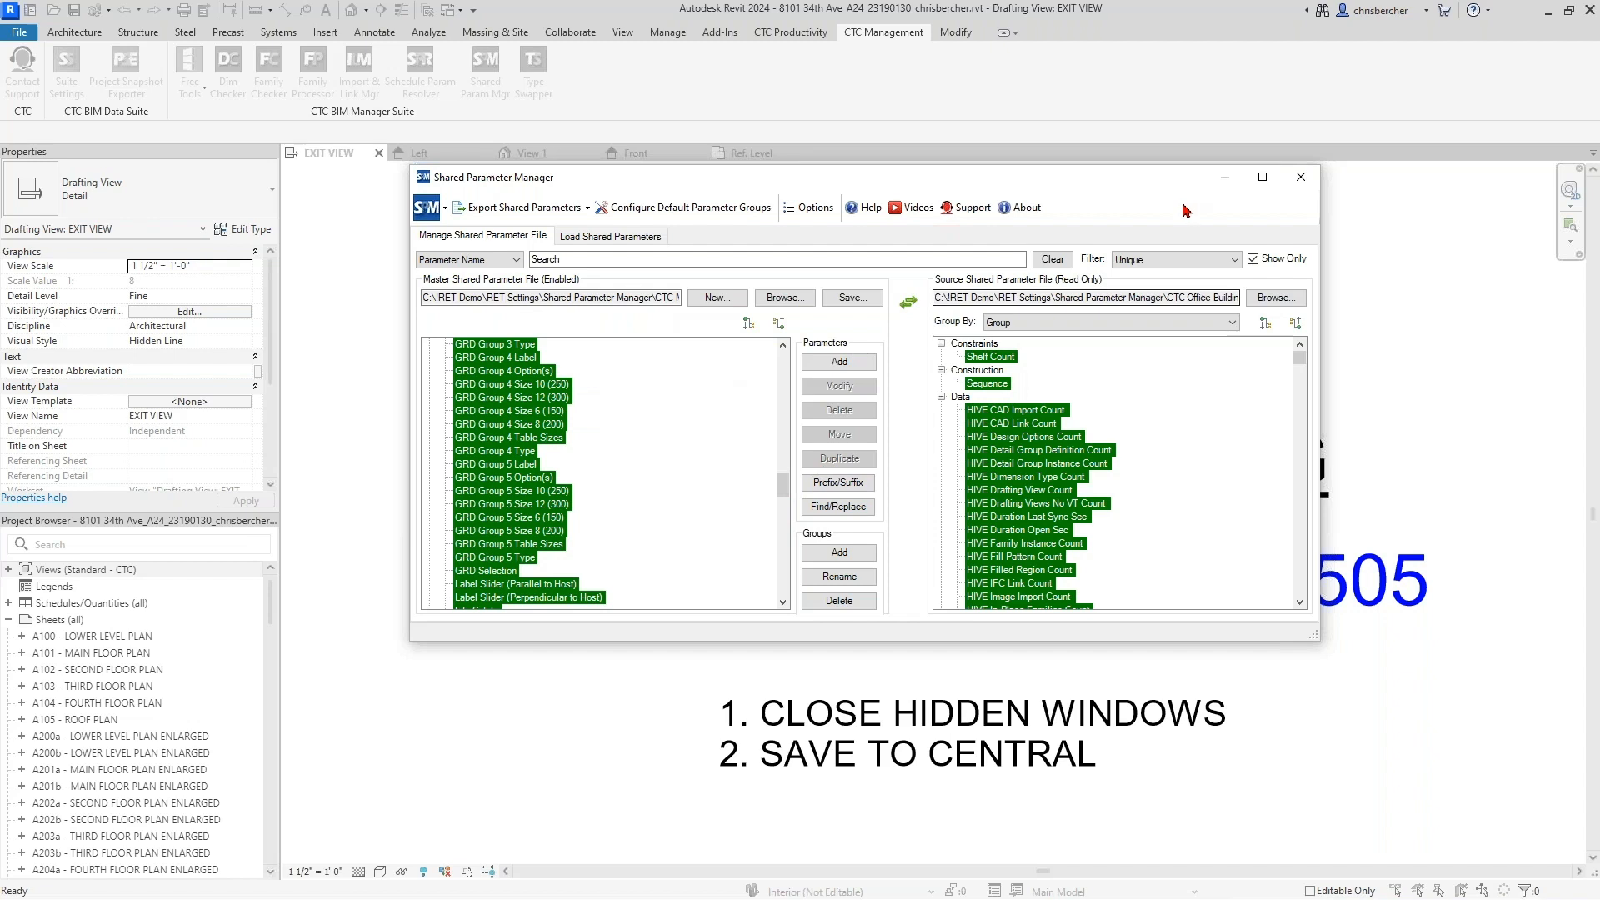
Step: Switch the filter from Unique to Duplicate and show only the matching parameters in both files
left_click(1252, 259)
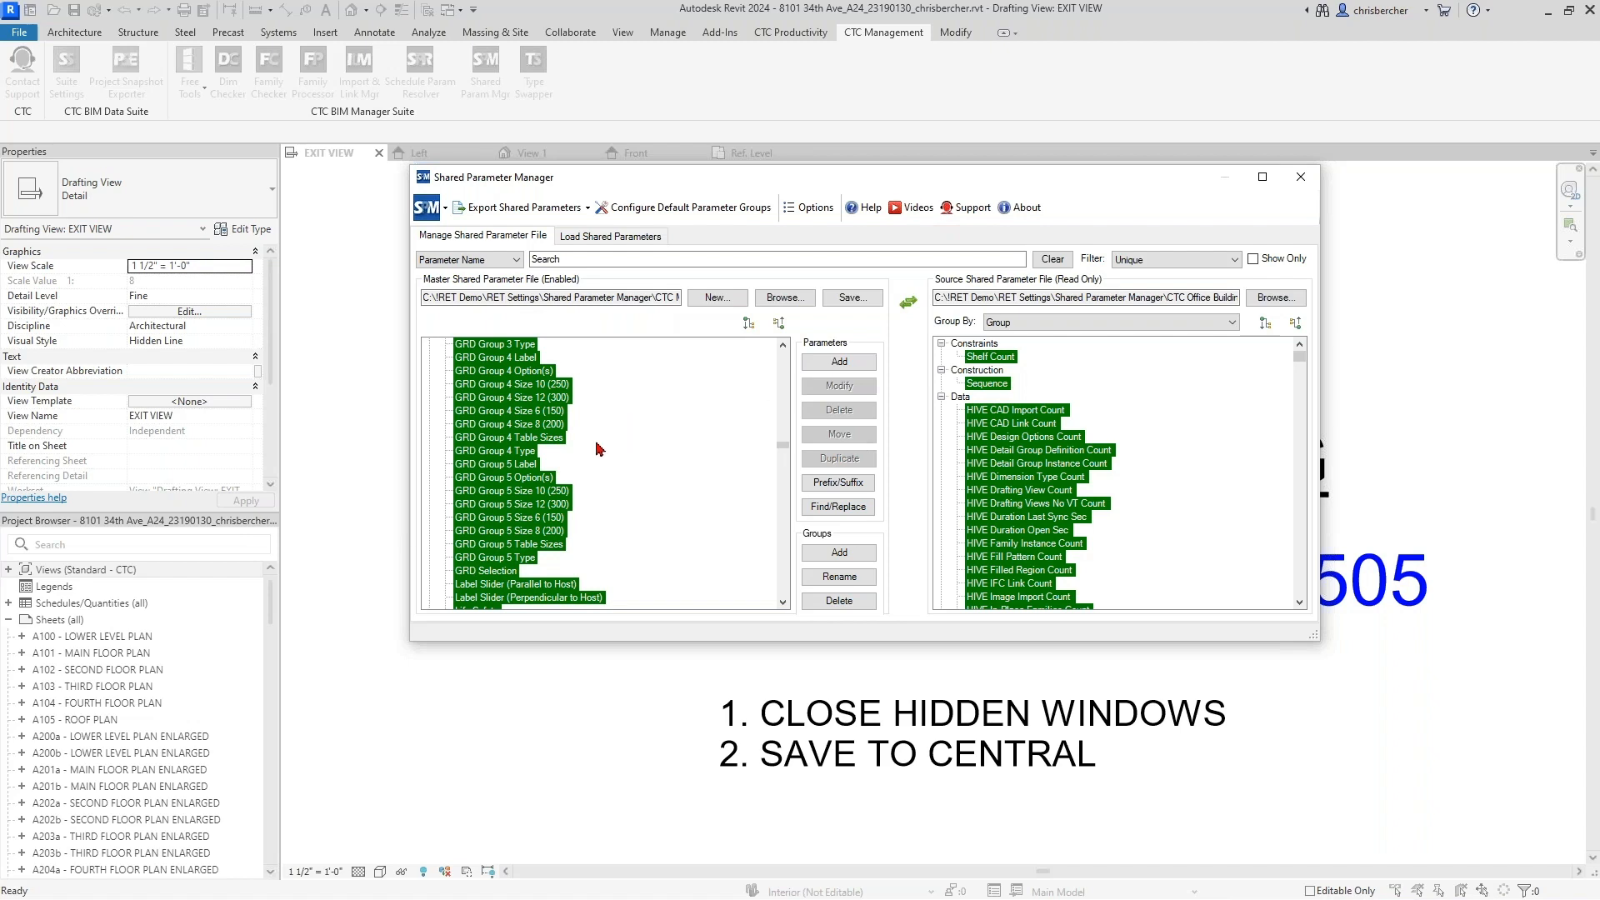
scroll(596, 448, "up", 1)
left_click(1210, 264)
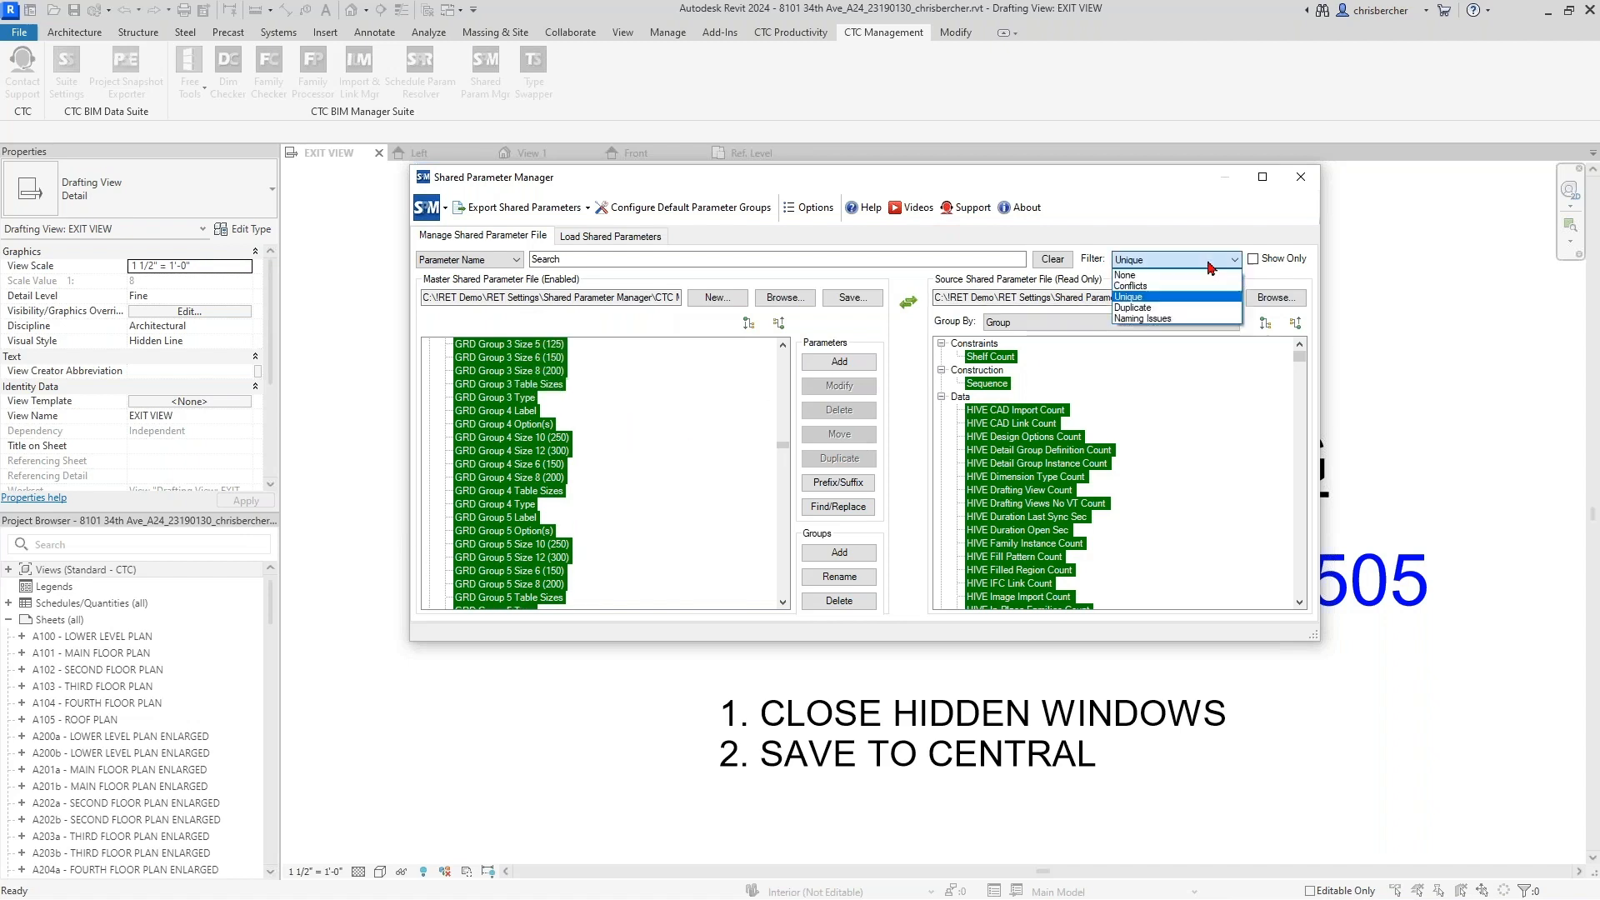
left_click(1202, 308)
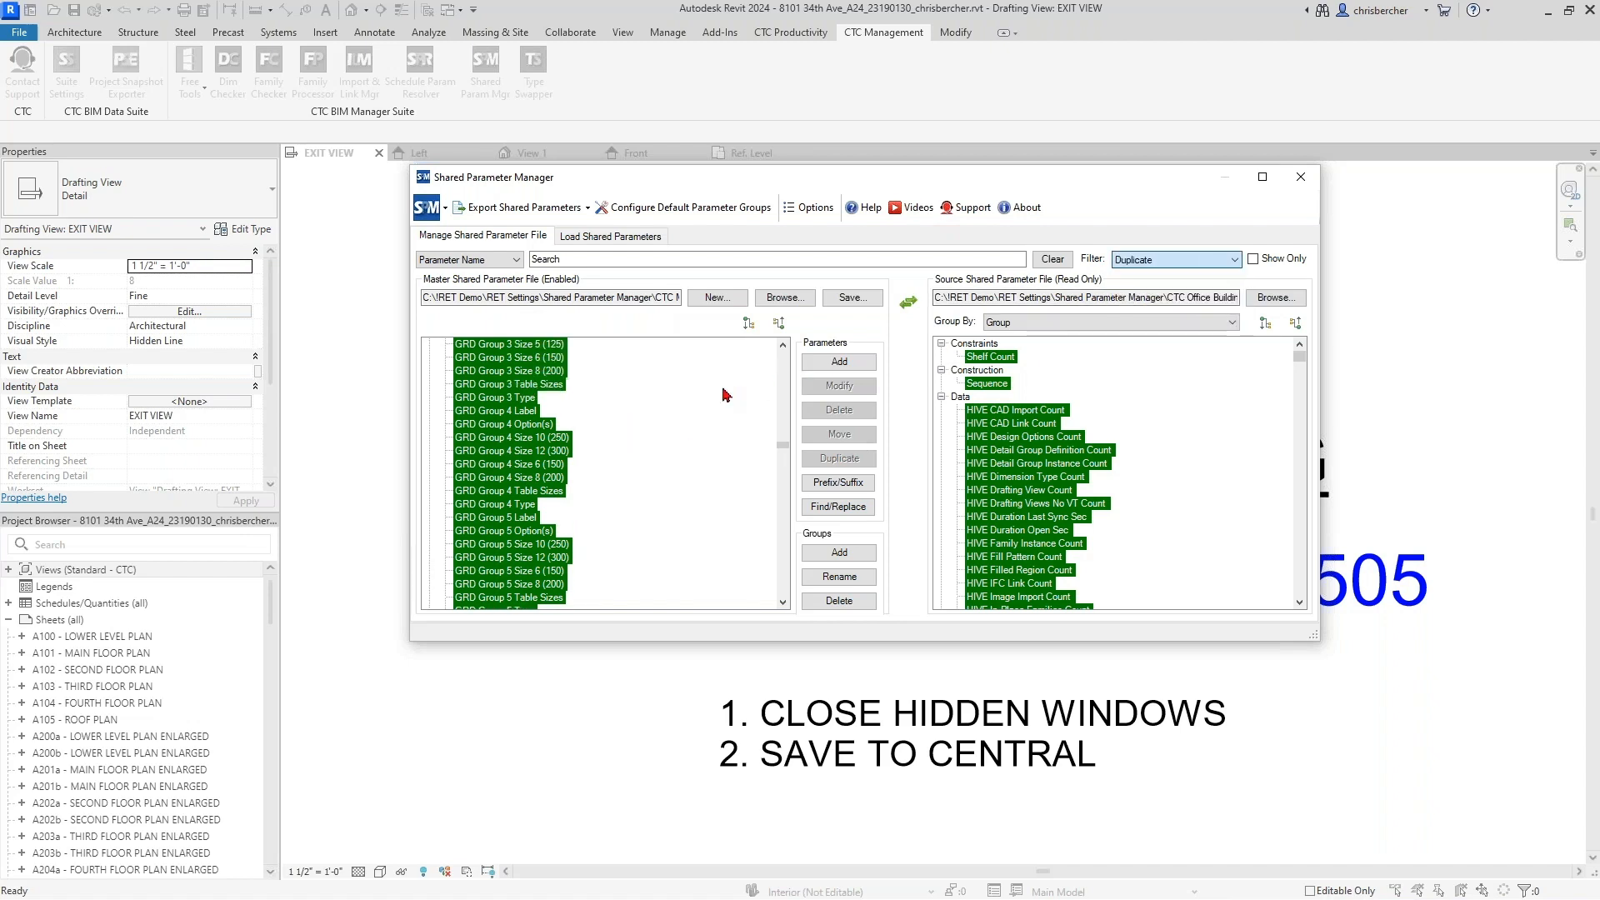
left_click(1253, 259)
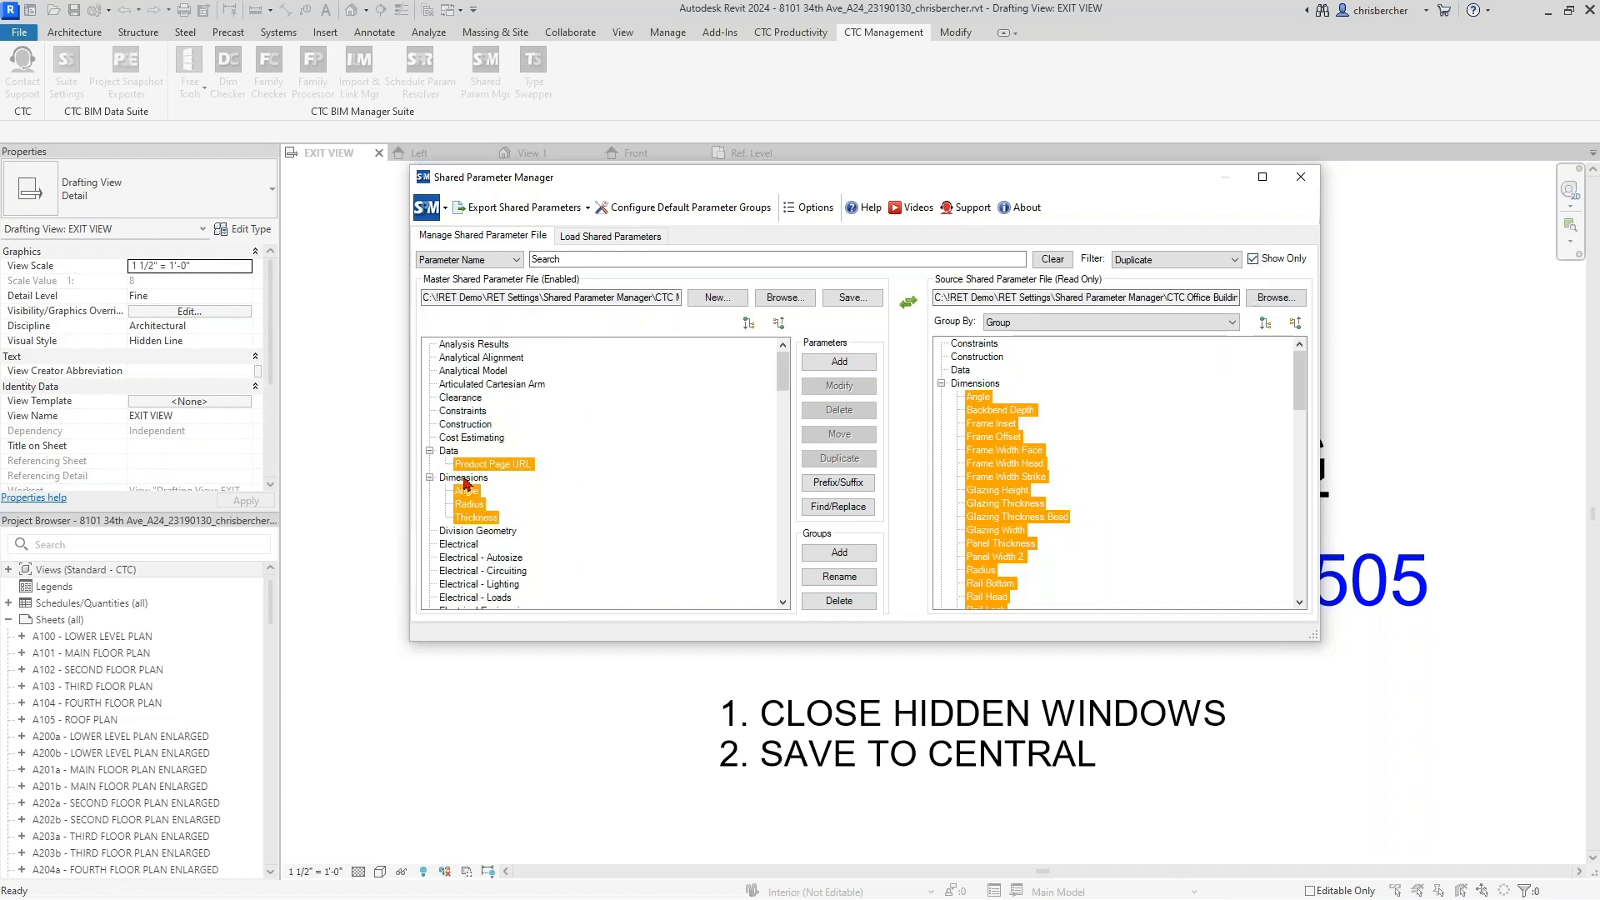
Step: Collapse the master file's Dimensions group and examine the duplicate parameters copied into its Graphics group
left_click(430, 479)
scroll(477, 525, "down", 2)
left_click(474, 571)
scroll(474, 570, "down", 1)
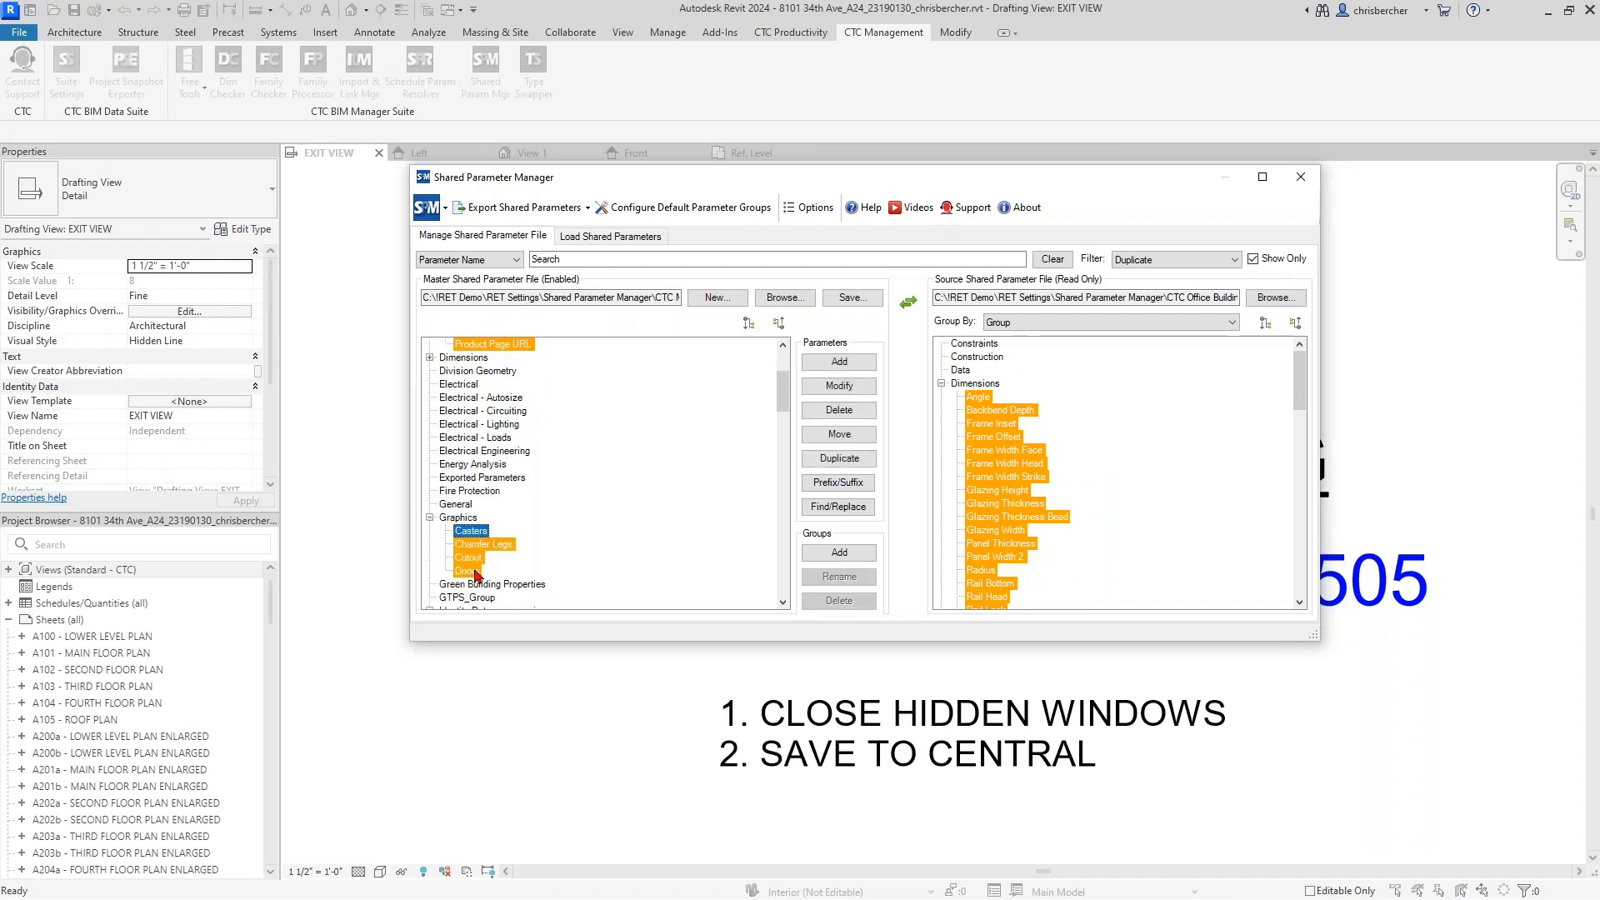
scroll(477, 573, "down", 1)
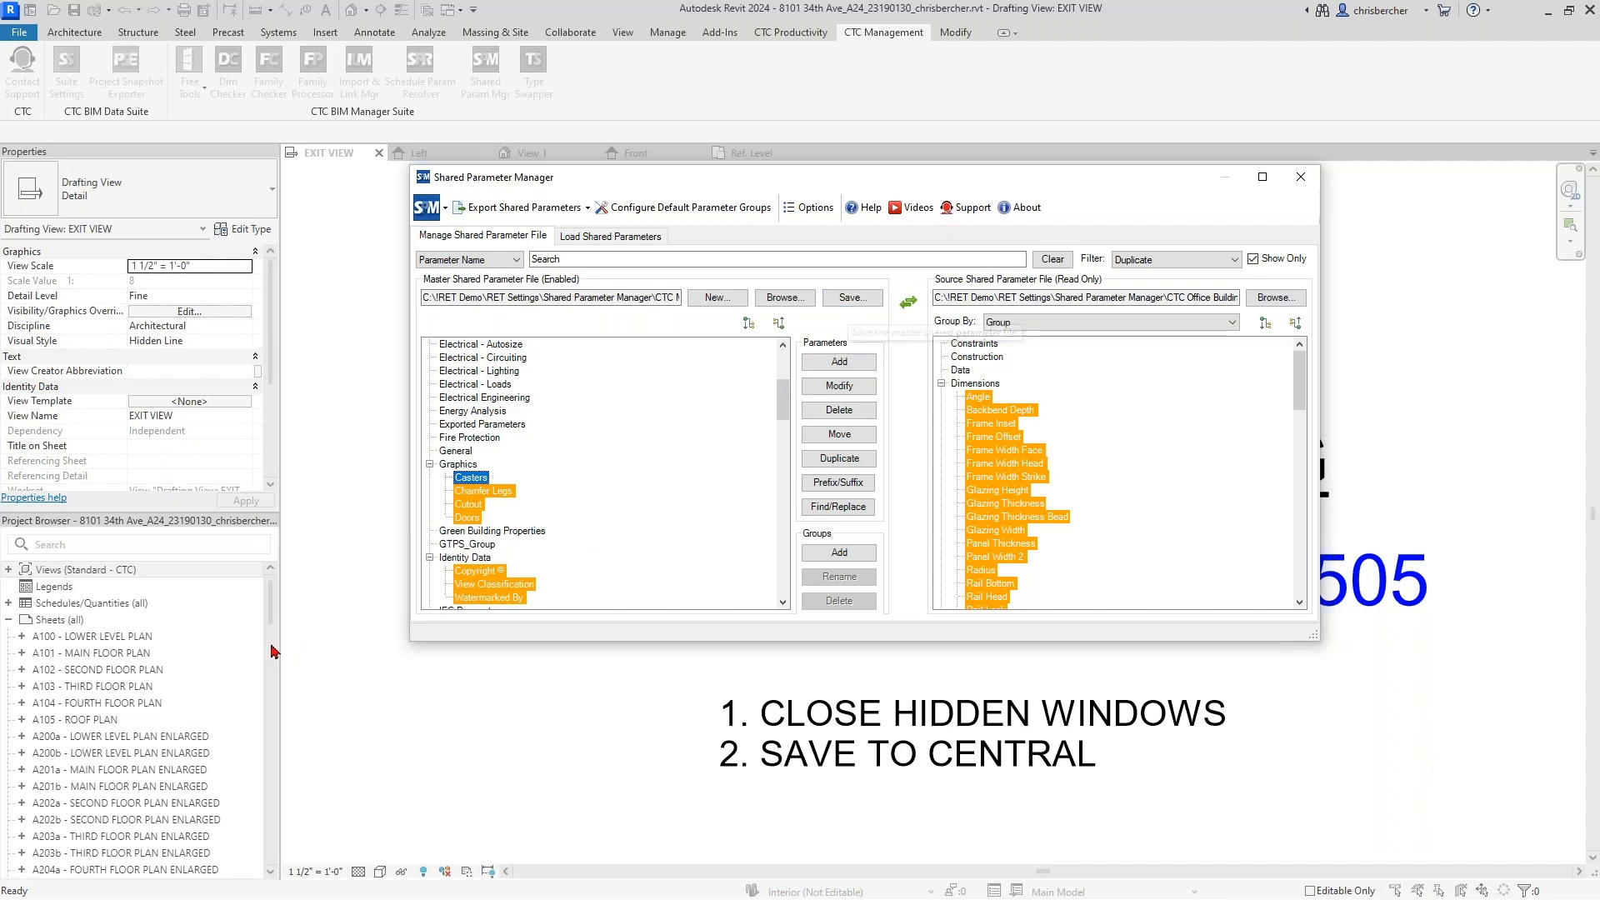
left_click(466, 544)
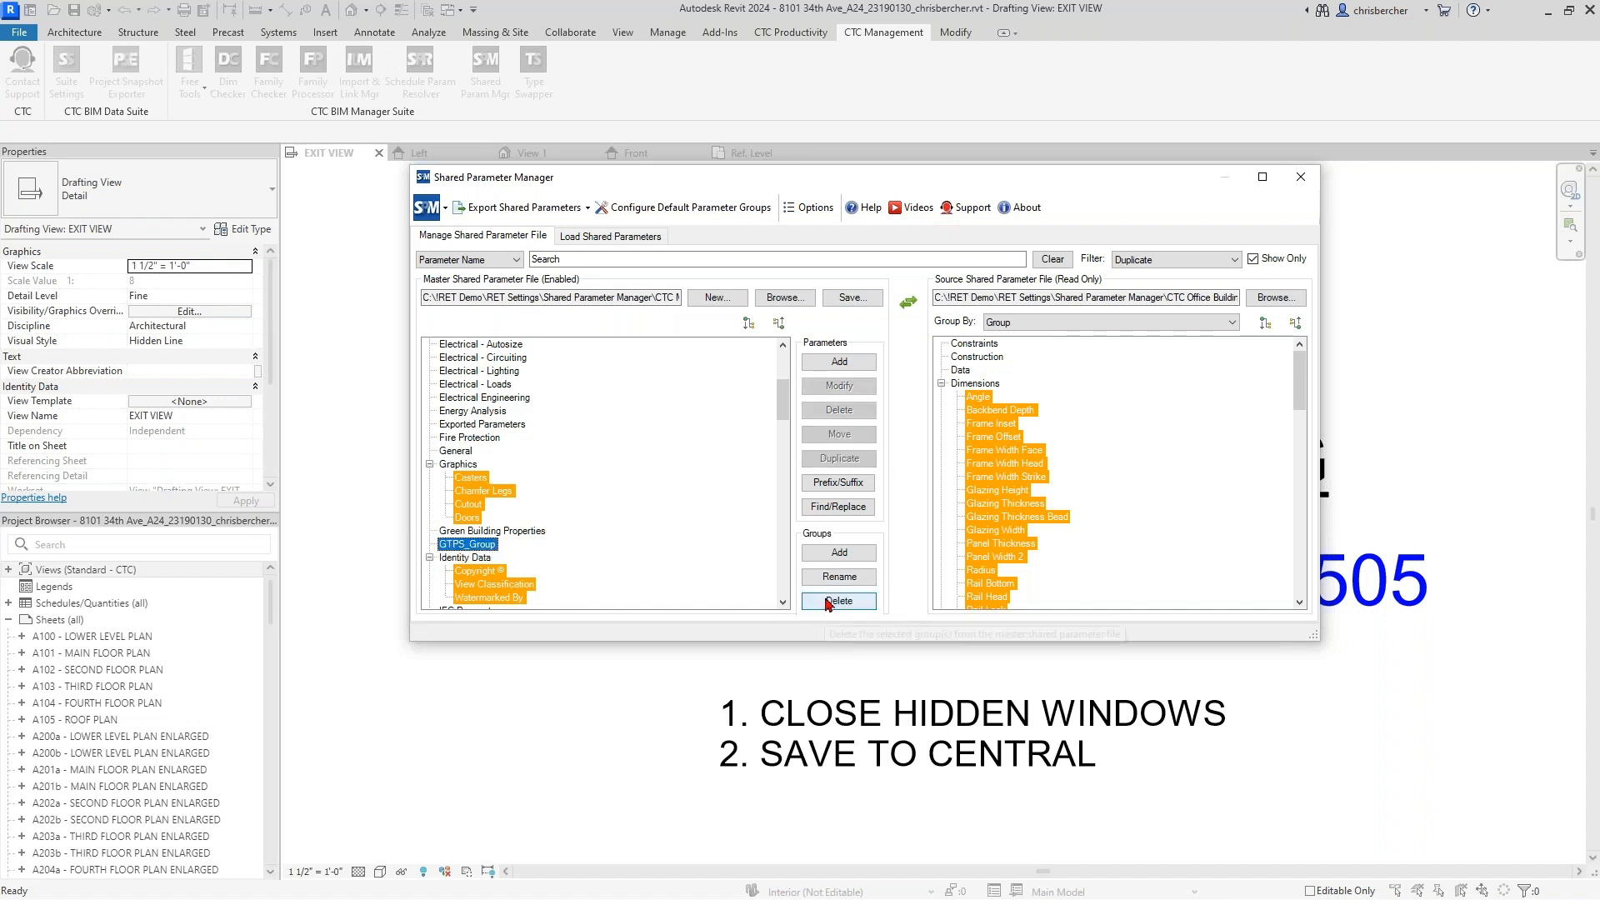
left_click(456, 465)
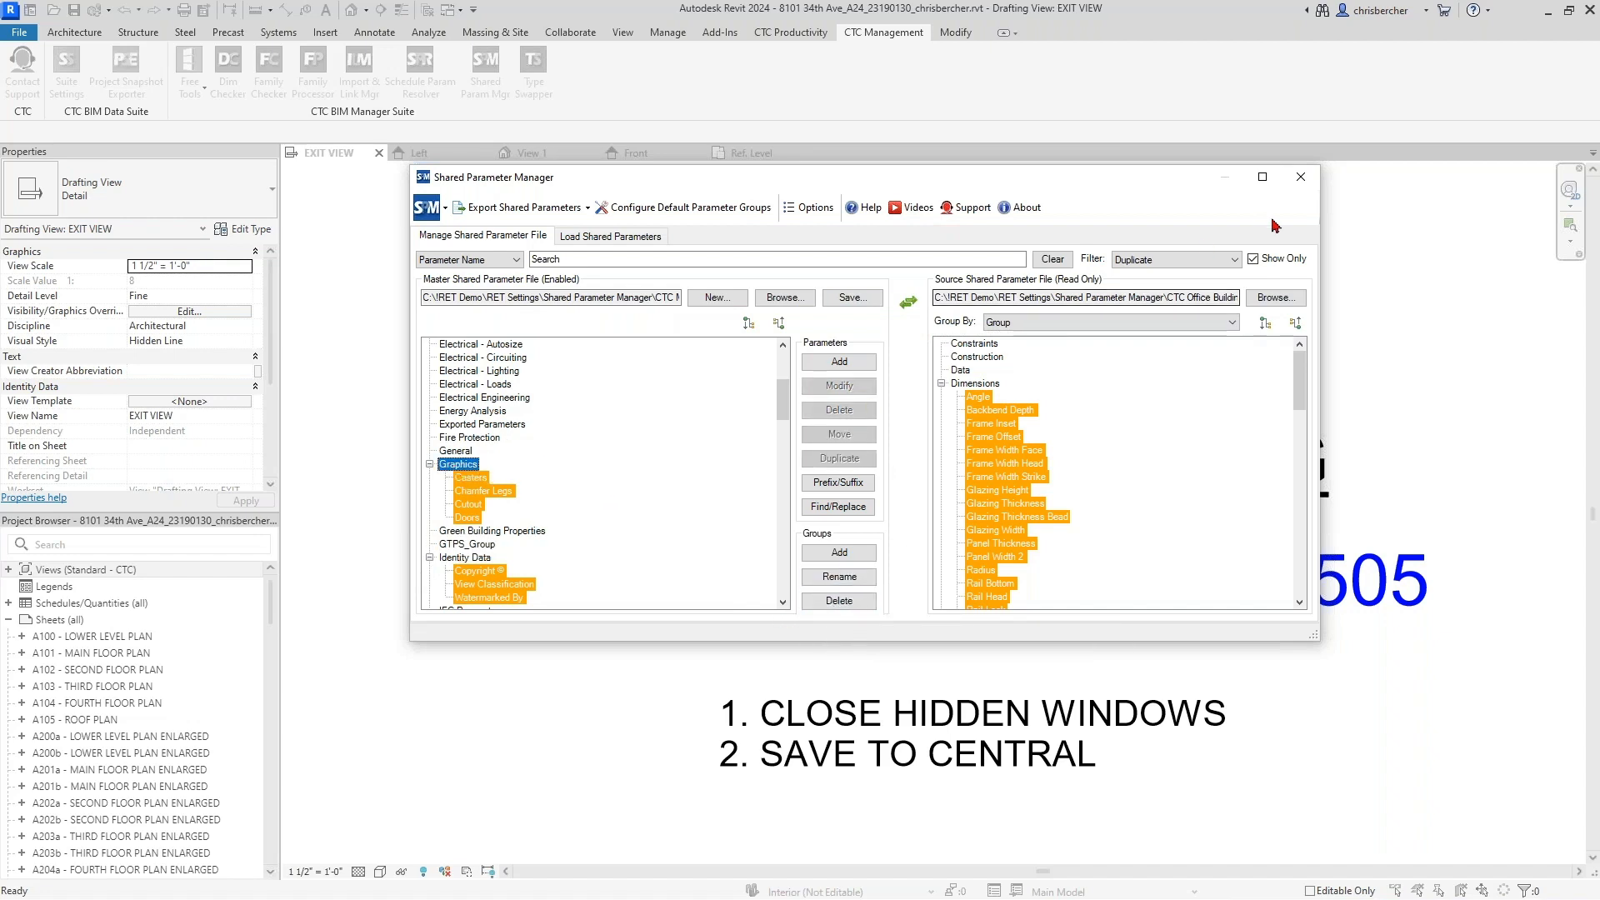
Step: Collapse the Graphics and Identity Data groups in the master file
left_click(1252, 259)
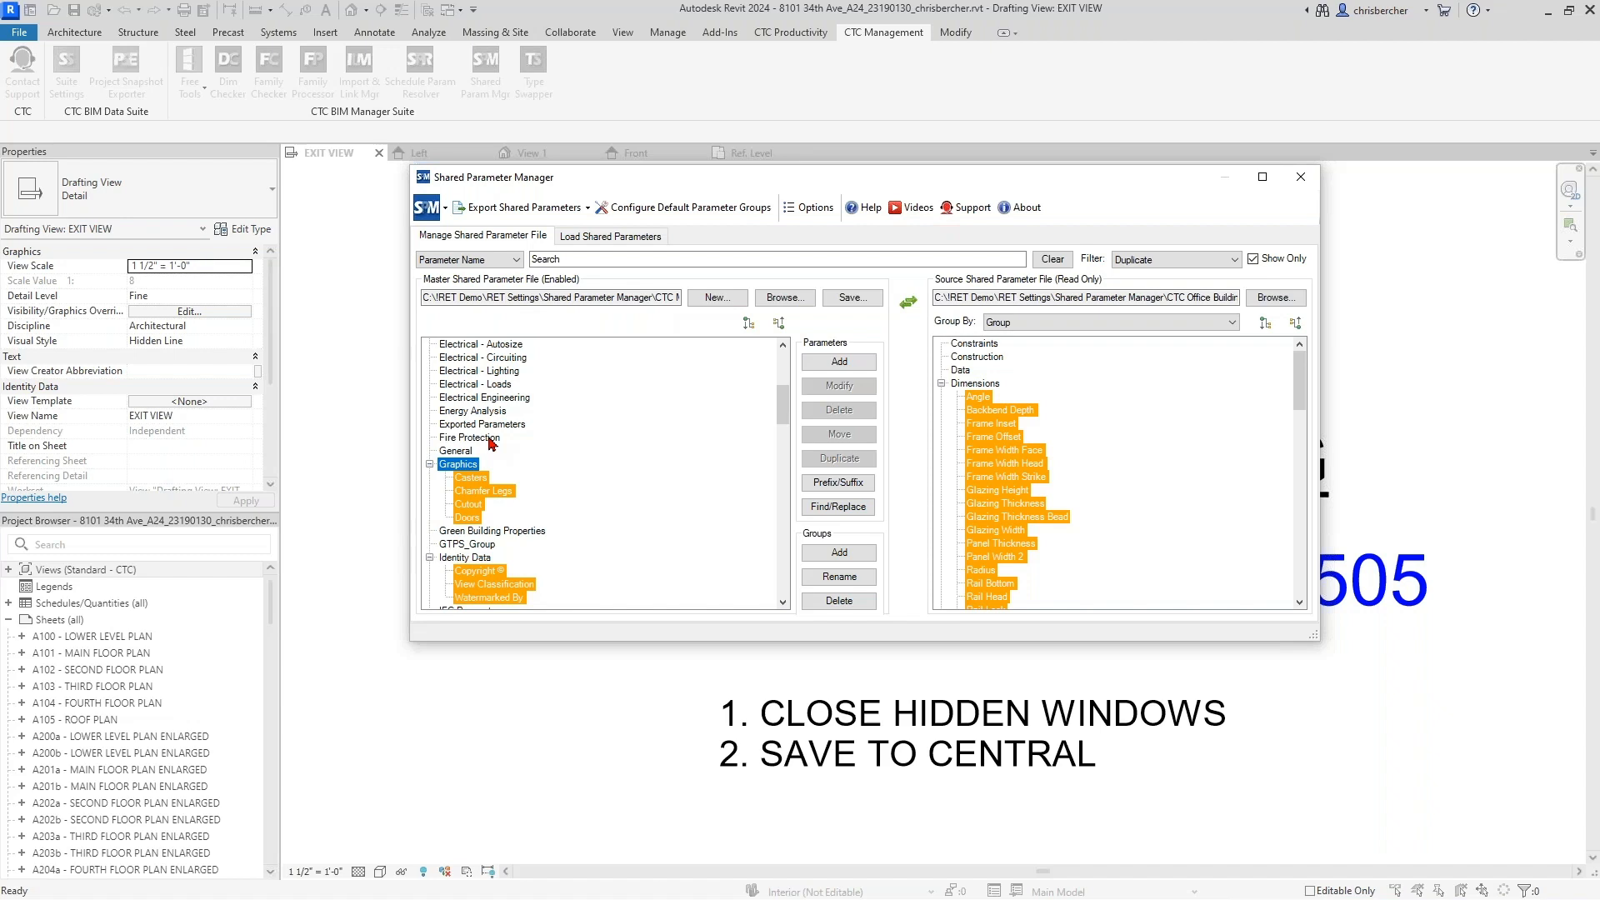
left_click(490, 439)
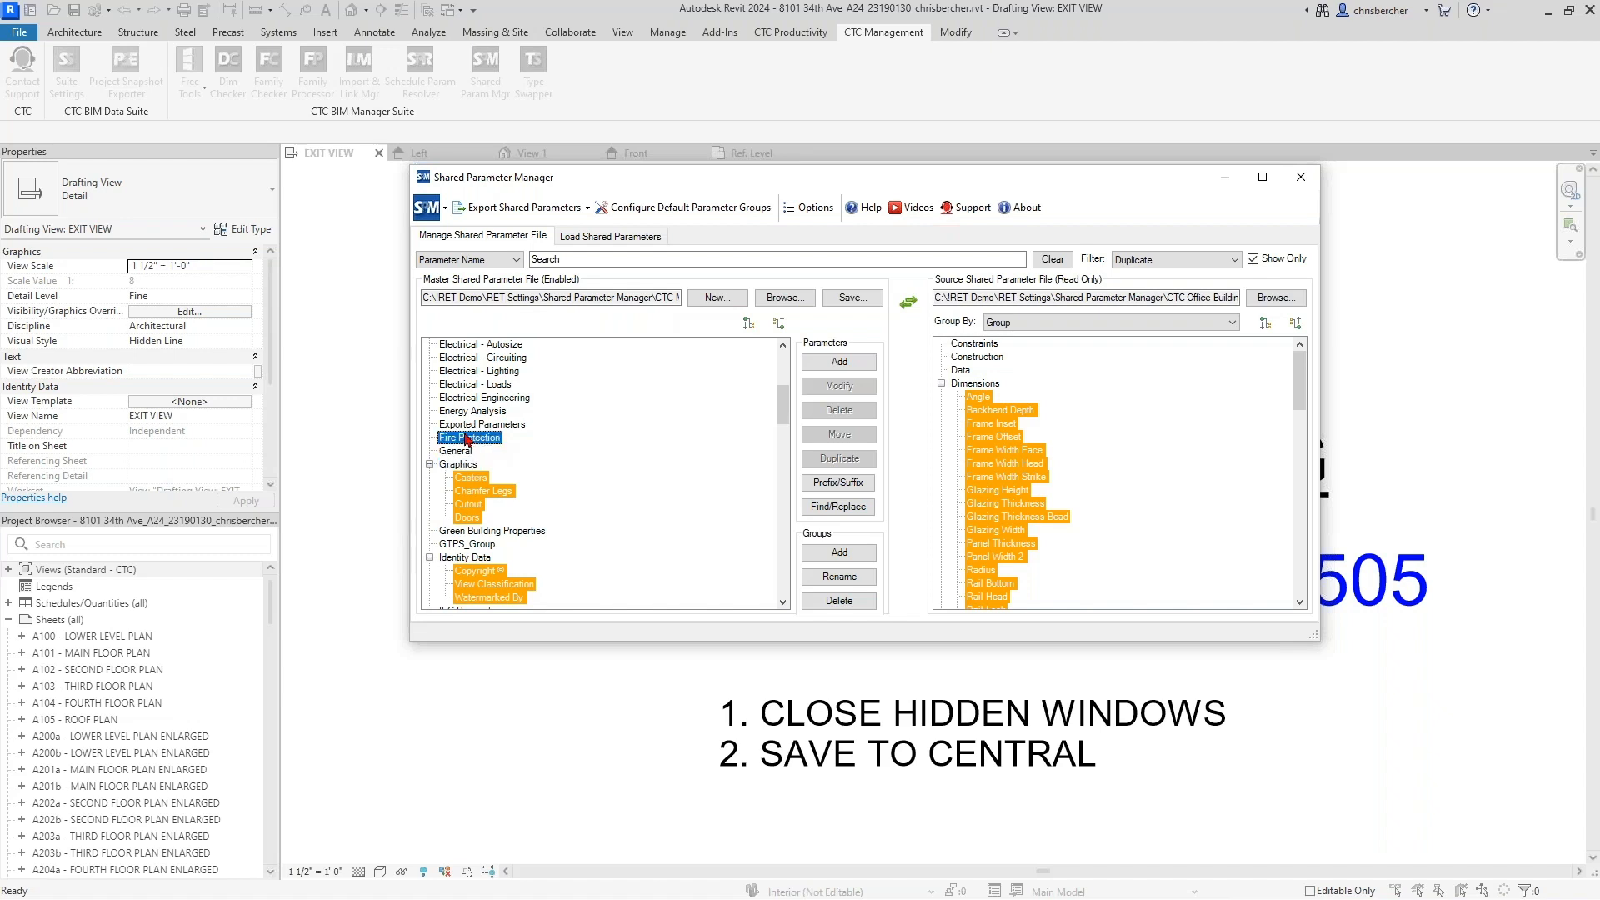
left_click(429, 464)
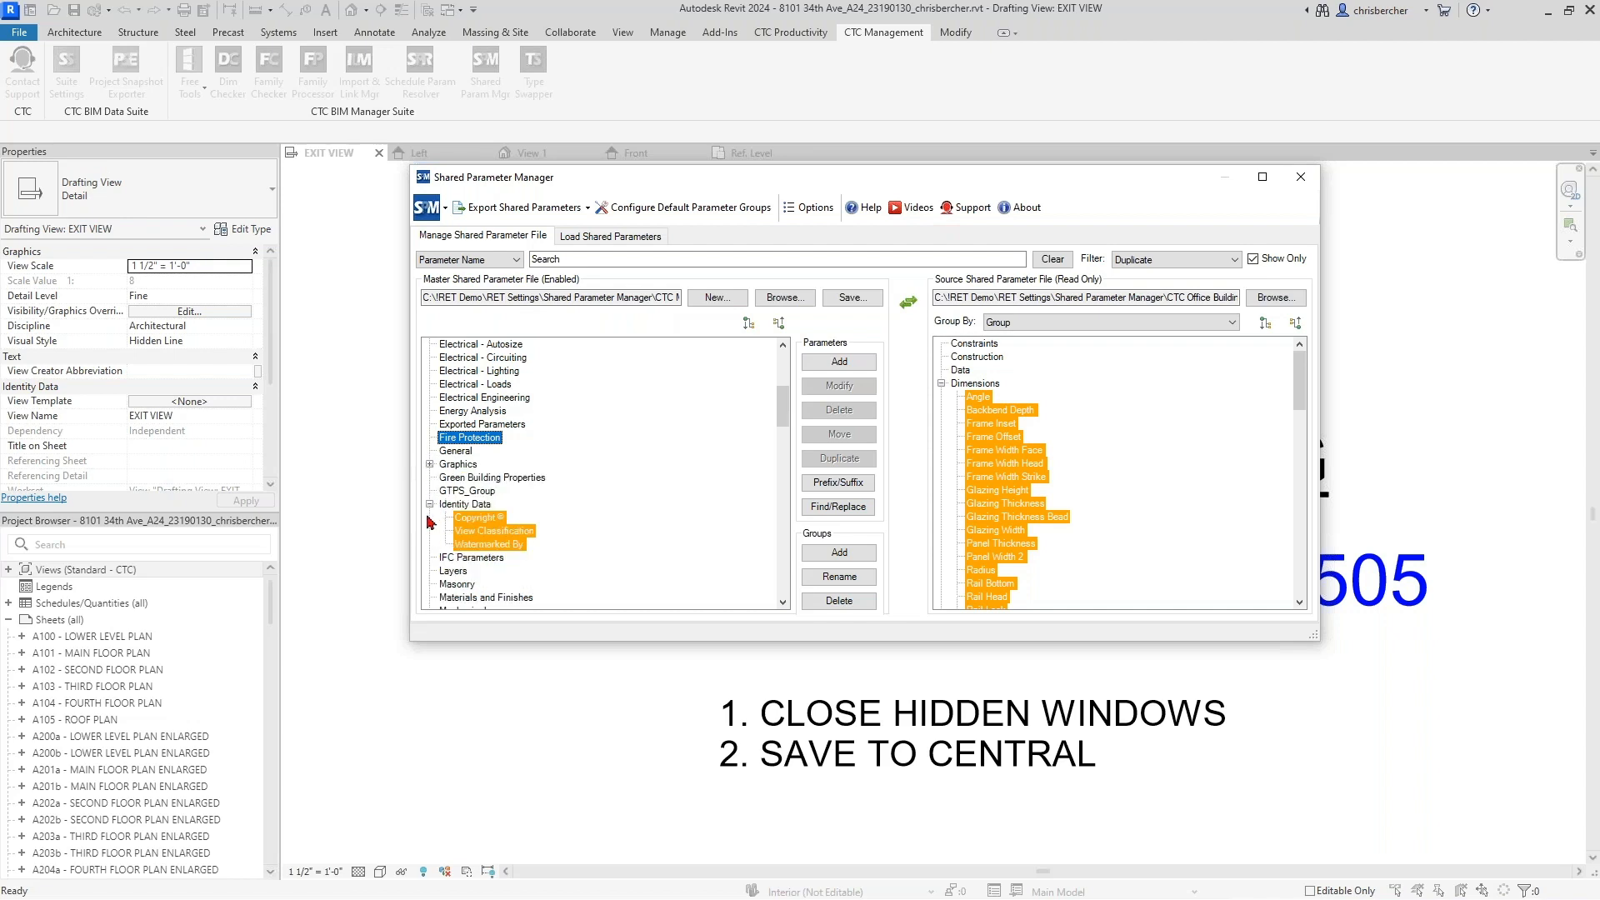
left_click(429, 504)
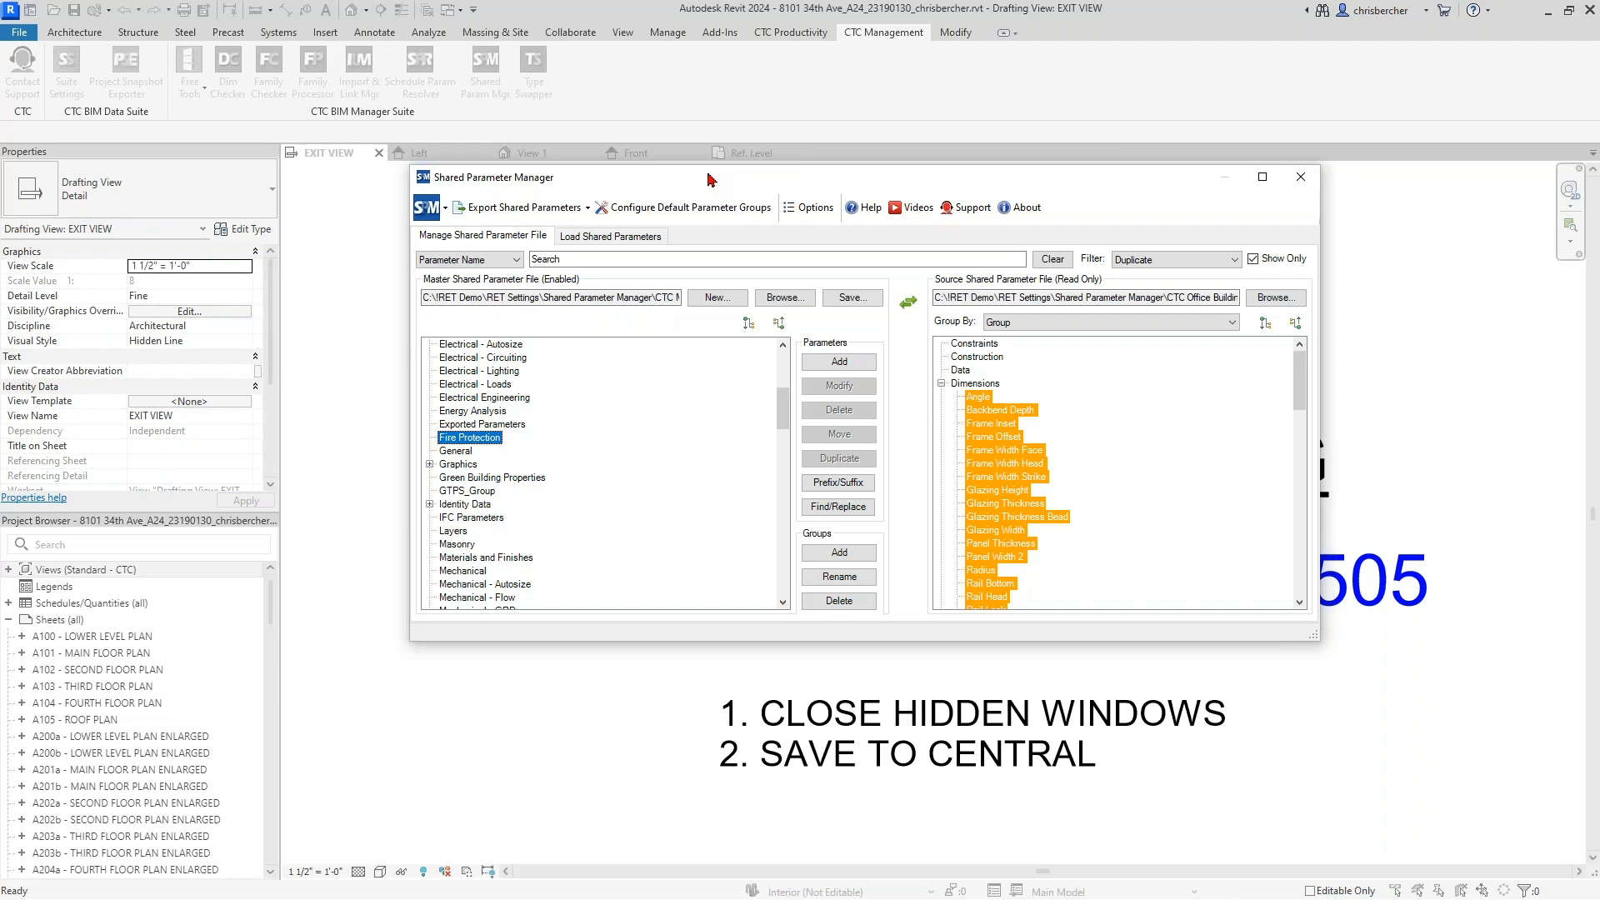
left_click_drag(980, 185, 971, 187)
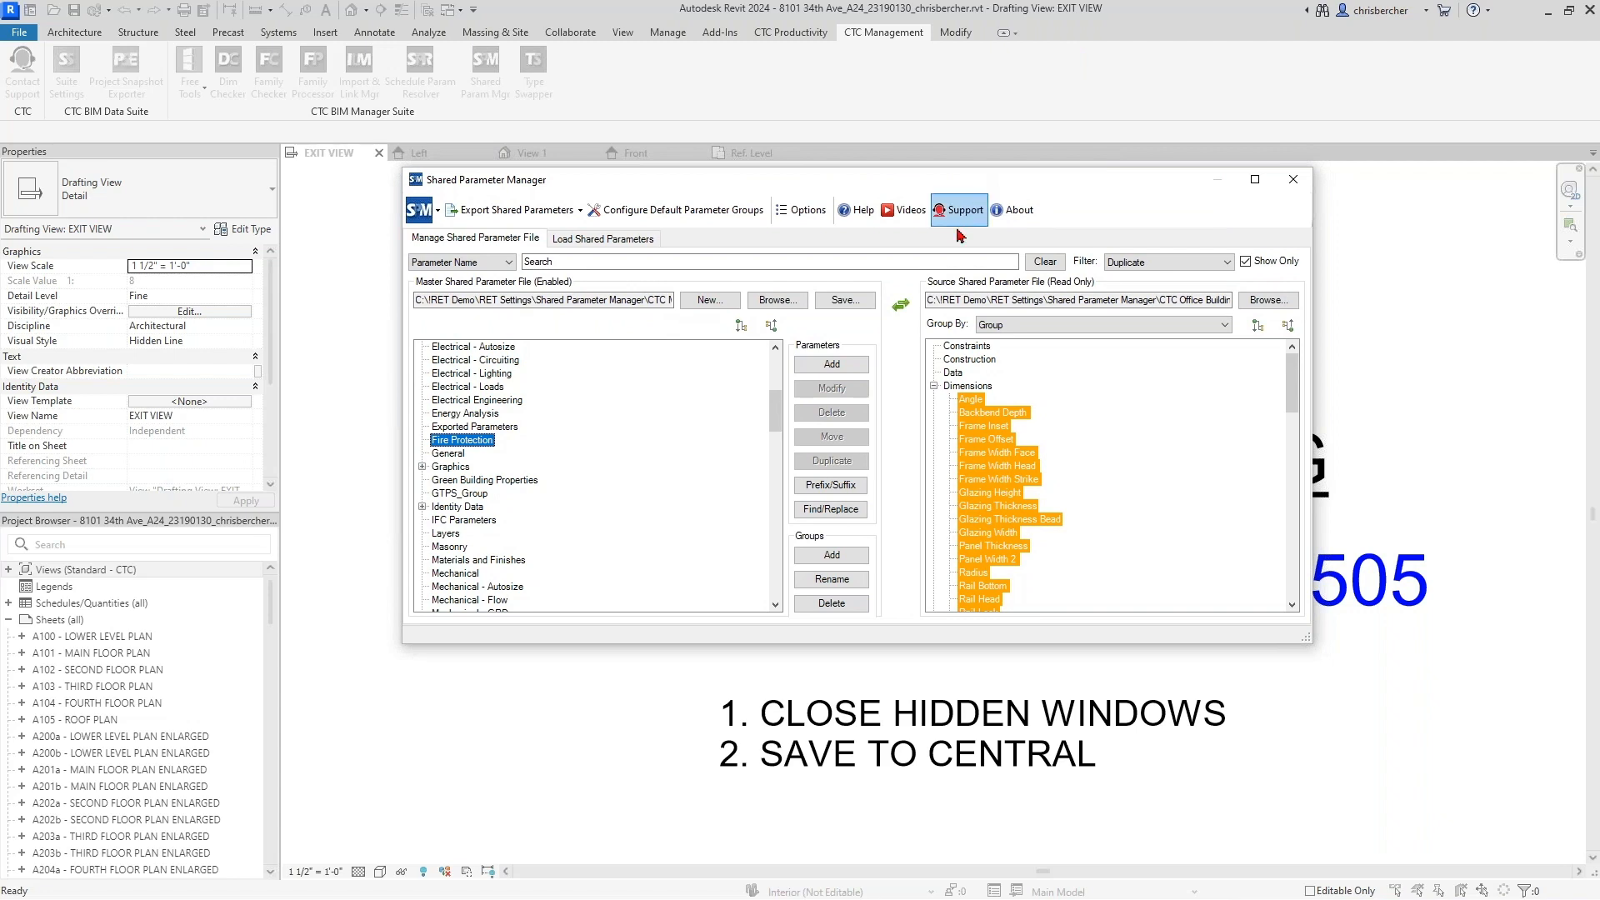
left_click_drag(1055, 188, 1043, 173)
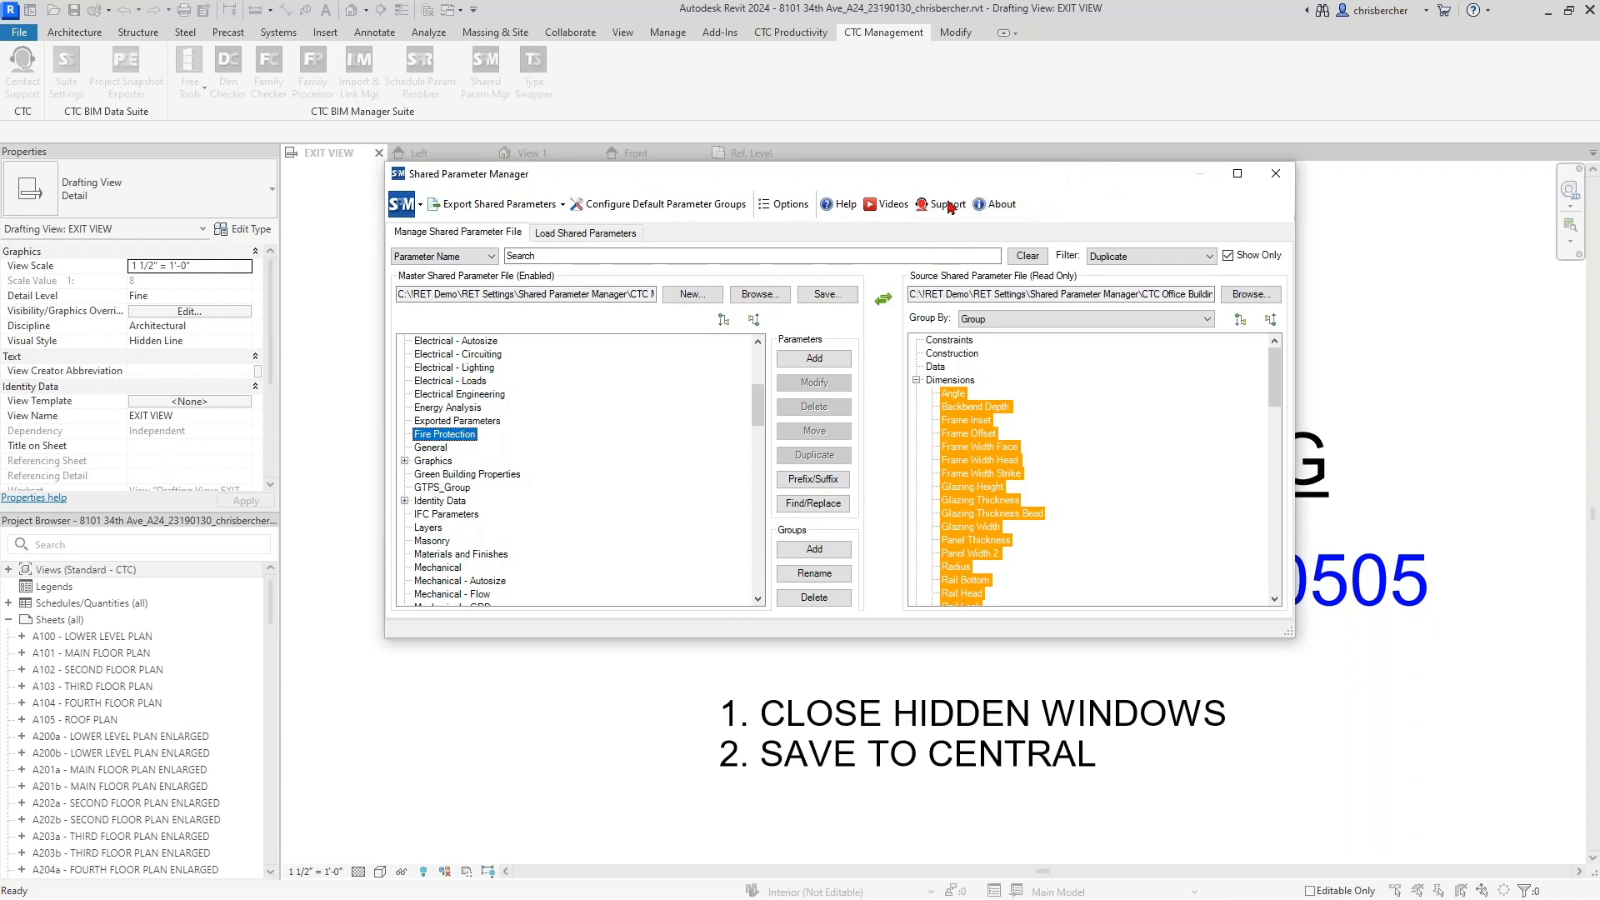
Step: Export the shared parameters from the project to a shared parameter file named CTC Demo Project
left_click(520, 200)
left_click(502, 208)
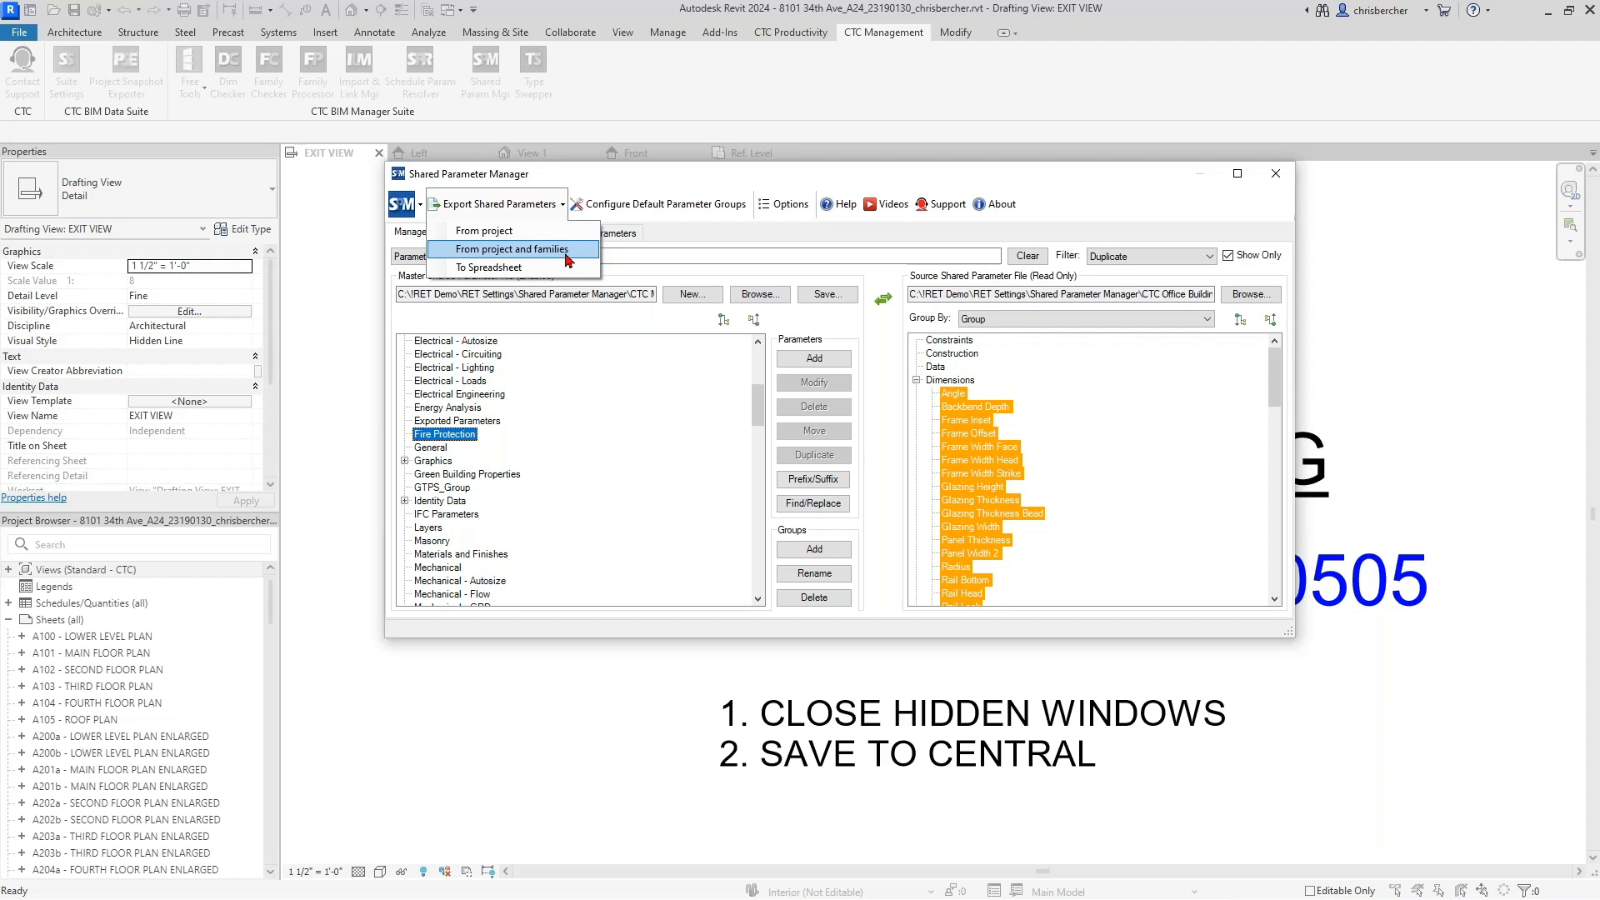
left_click(465, 210)
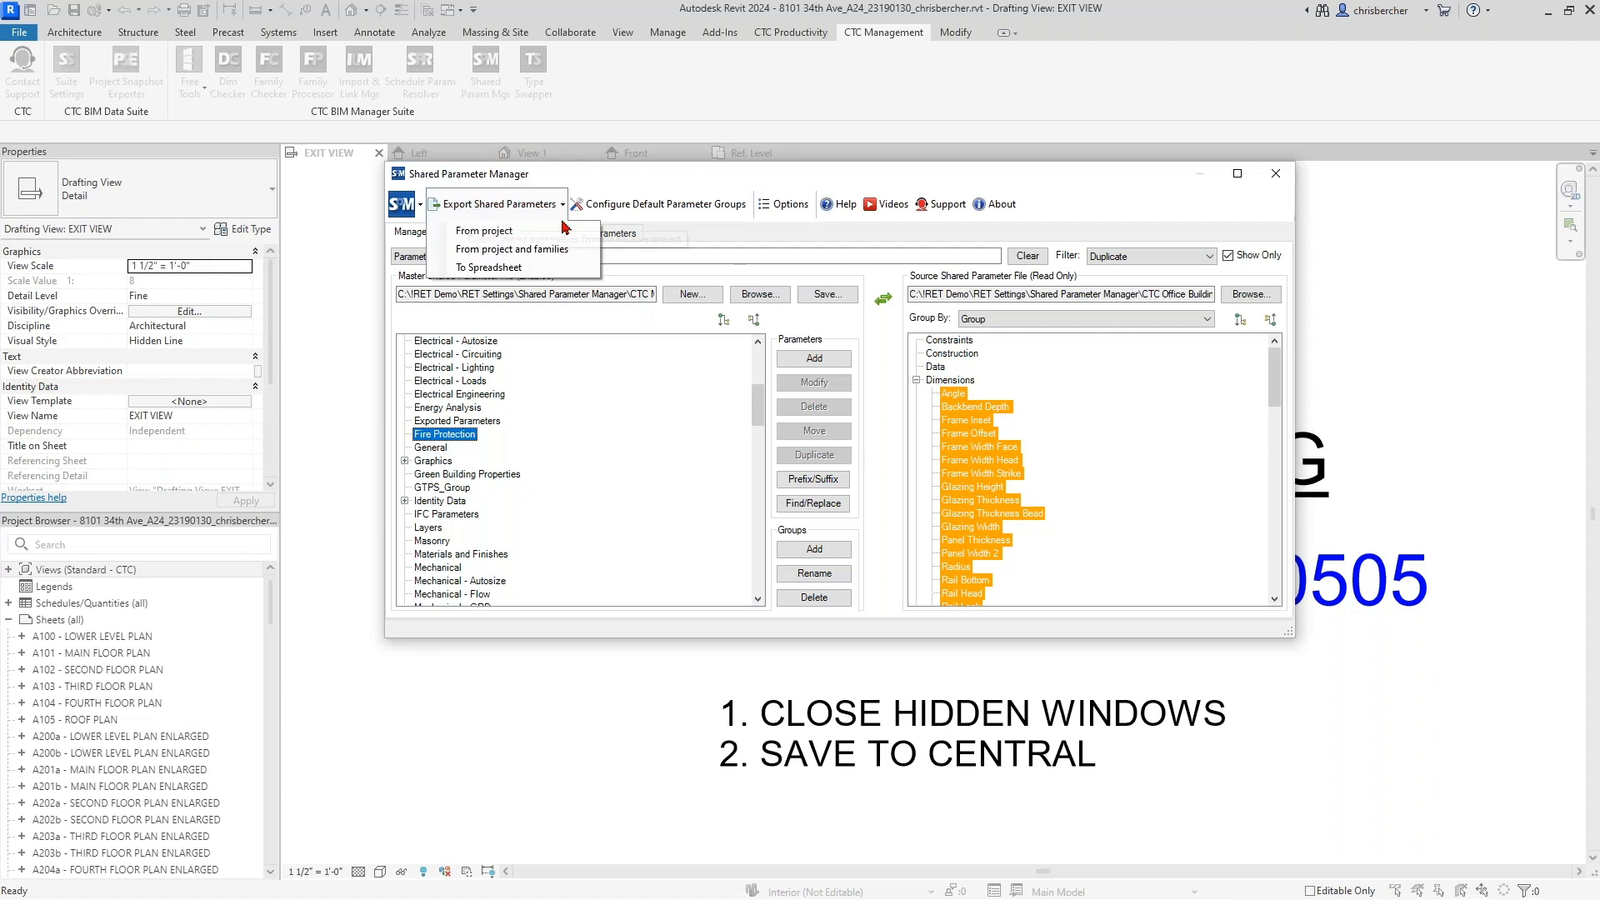
left_click(500, 233)
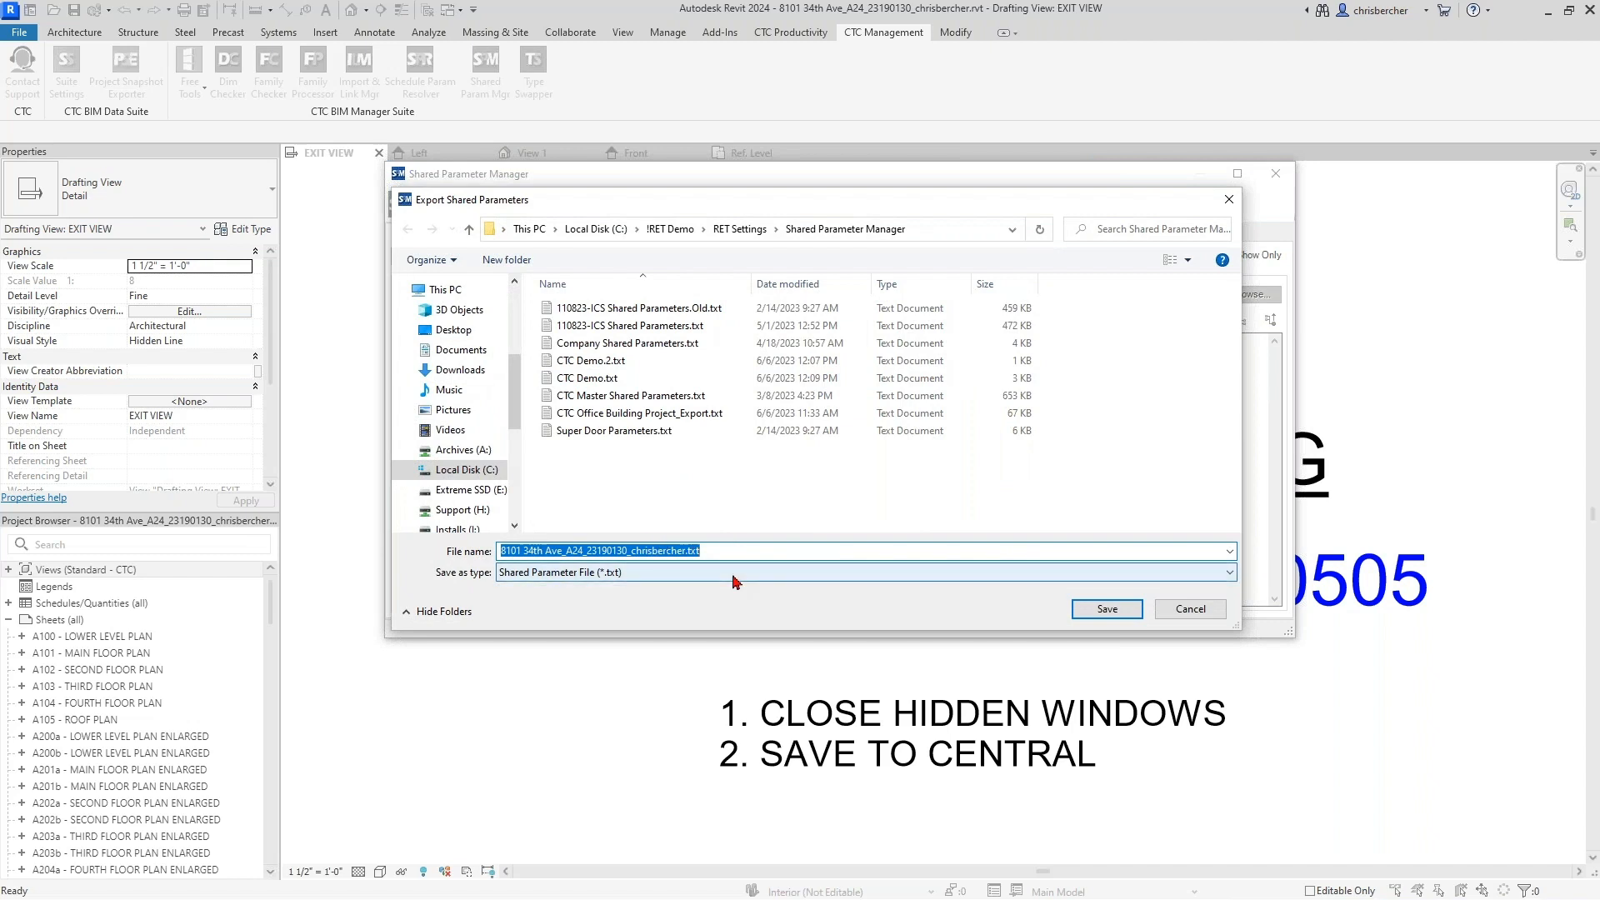
type("CTC Demo")
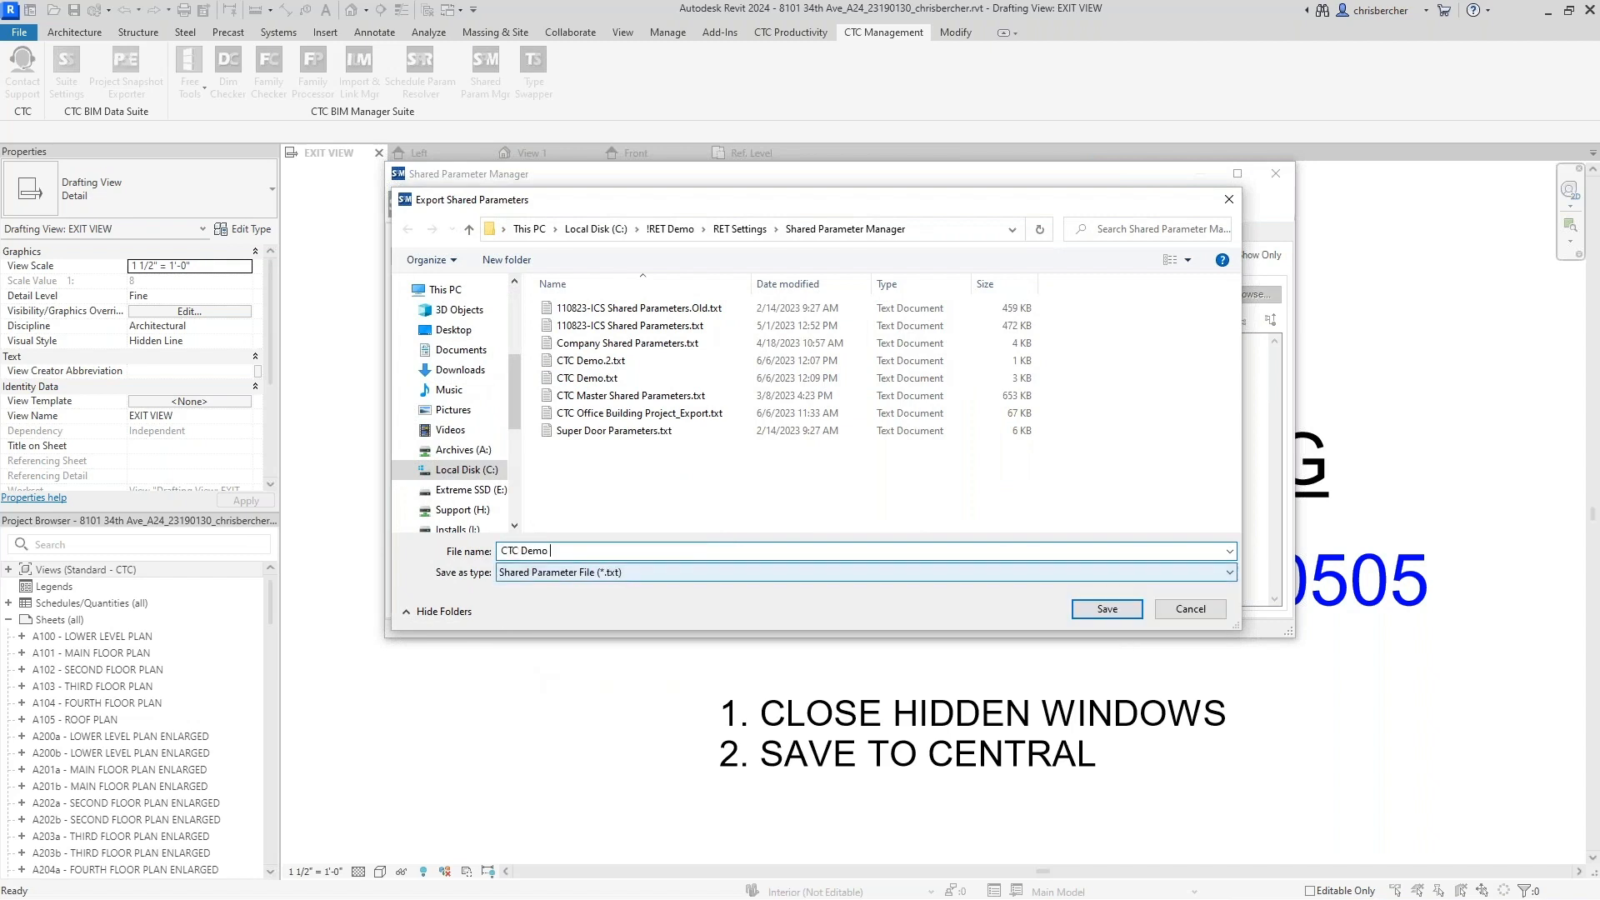
type(" Project")
left_click(1108, 609)
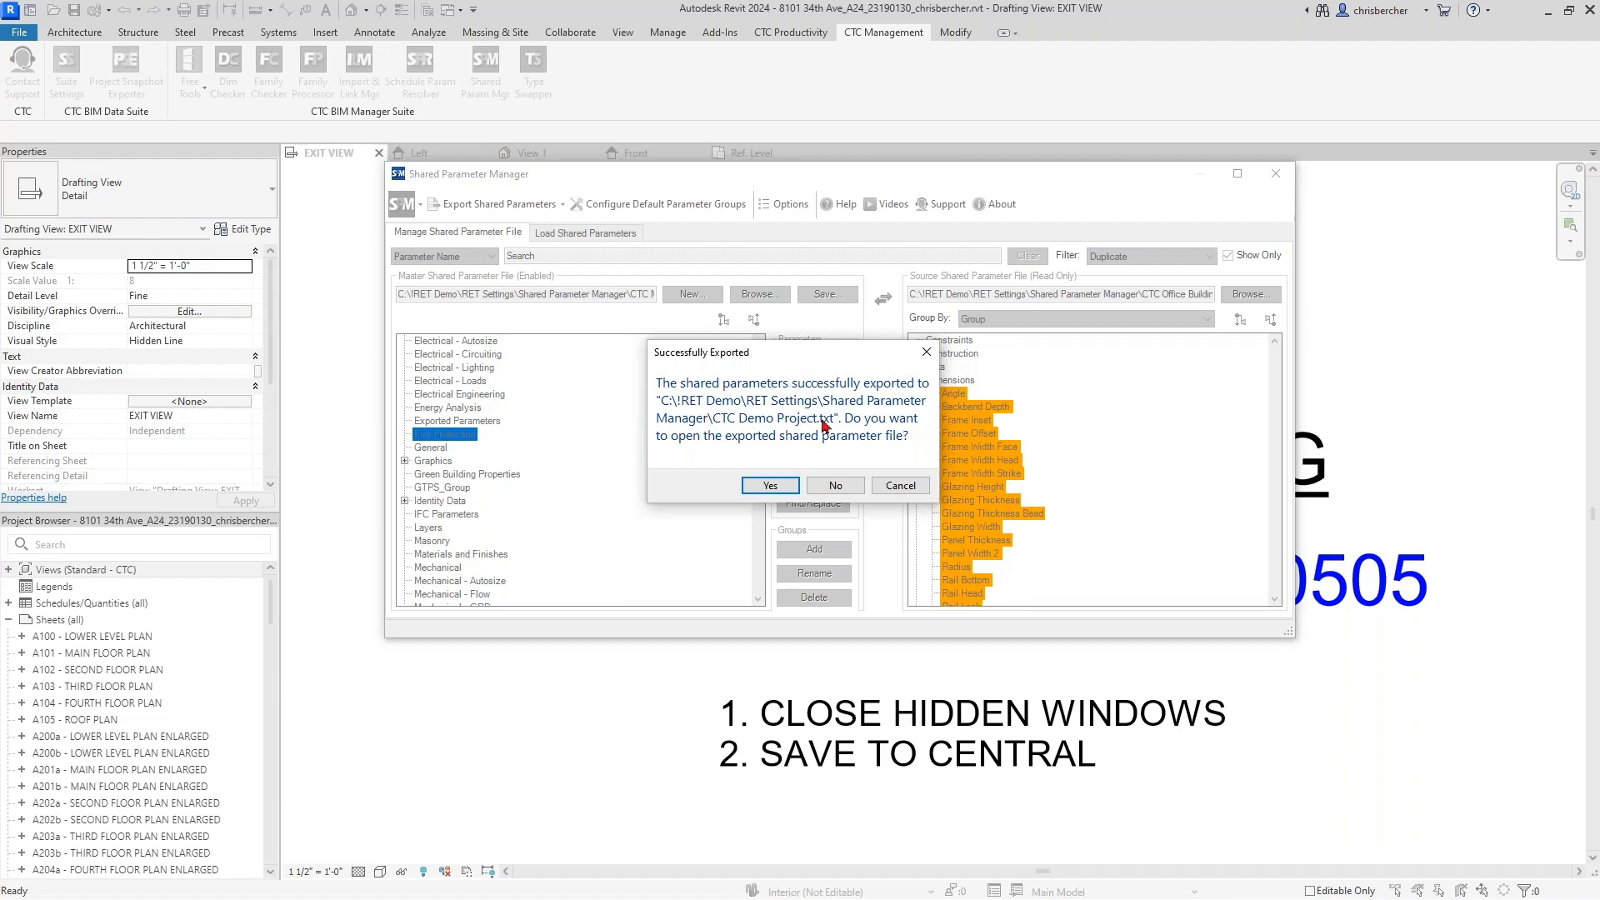
Step: Open the exported file as the master file, saving the changes made to the previous master, and check its file path
left_click(770, 486)
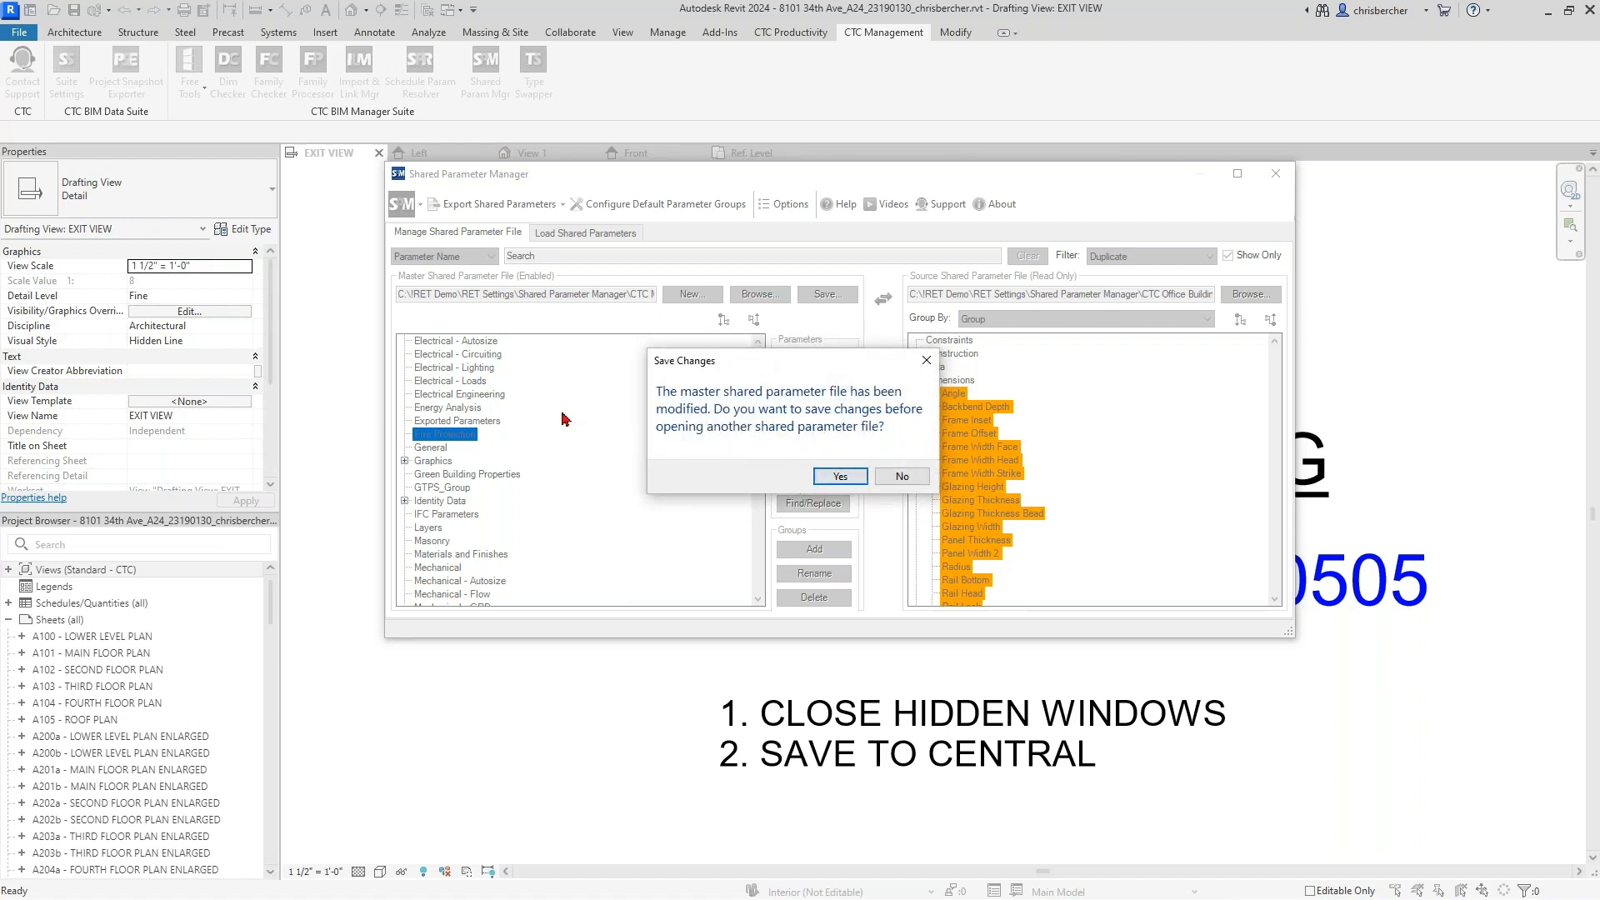
left_click(840, 476)
left_click(889, 460)
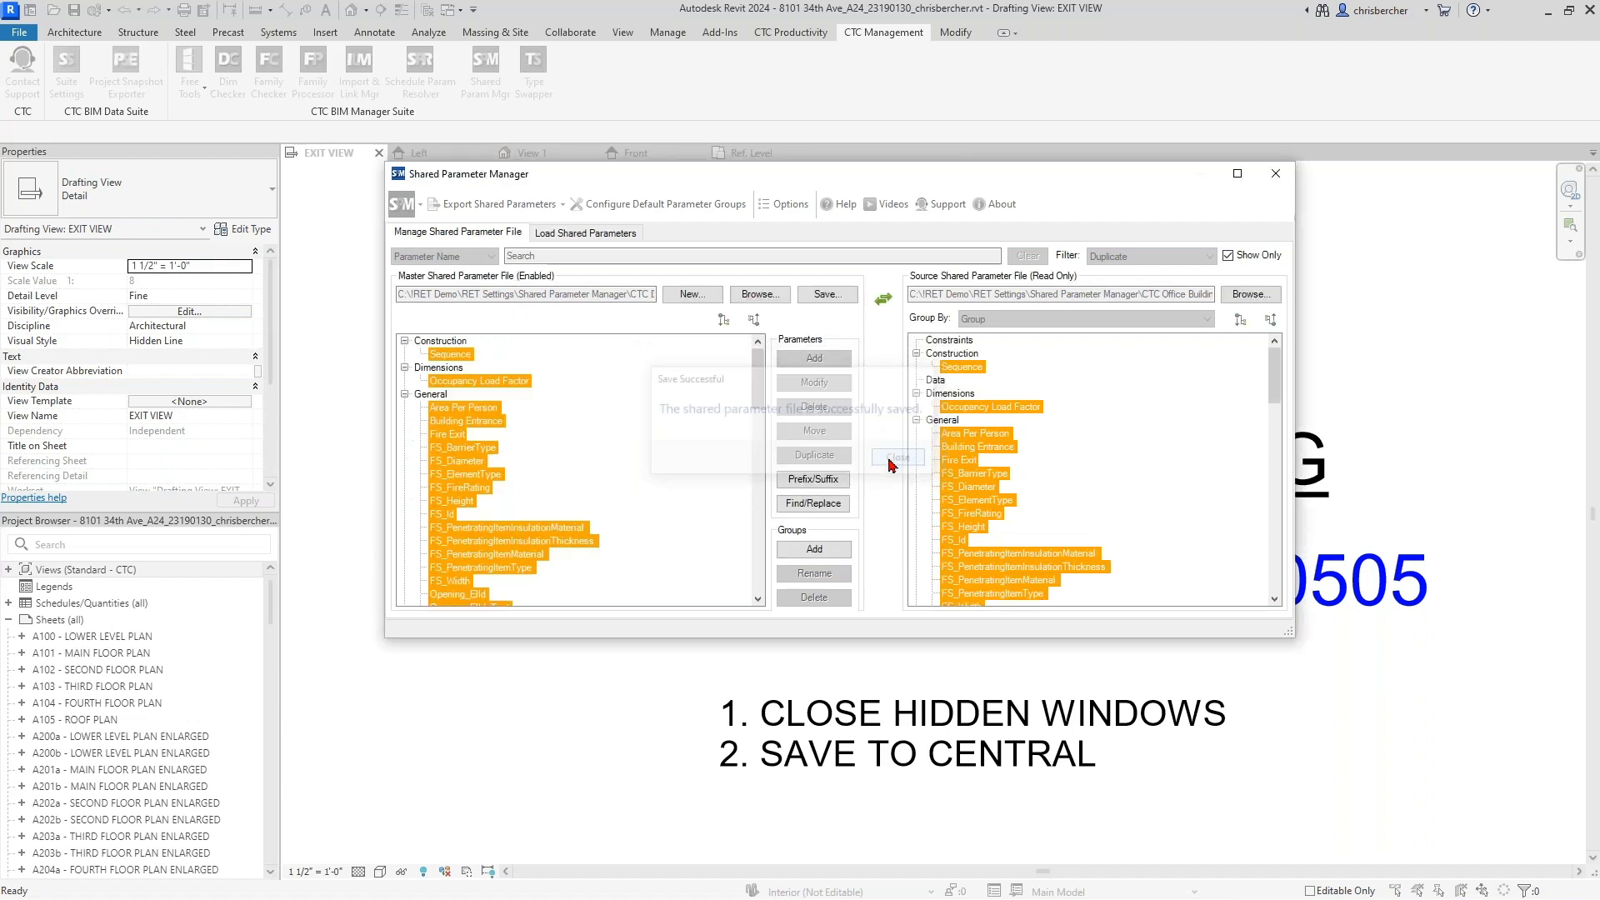
left_click_drag(592, 294, 688, 291)
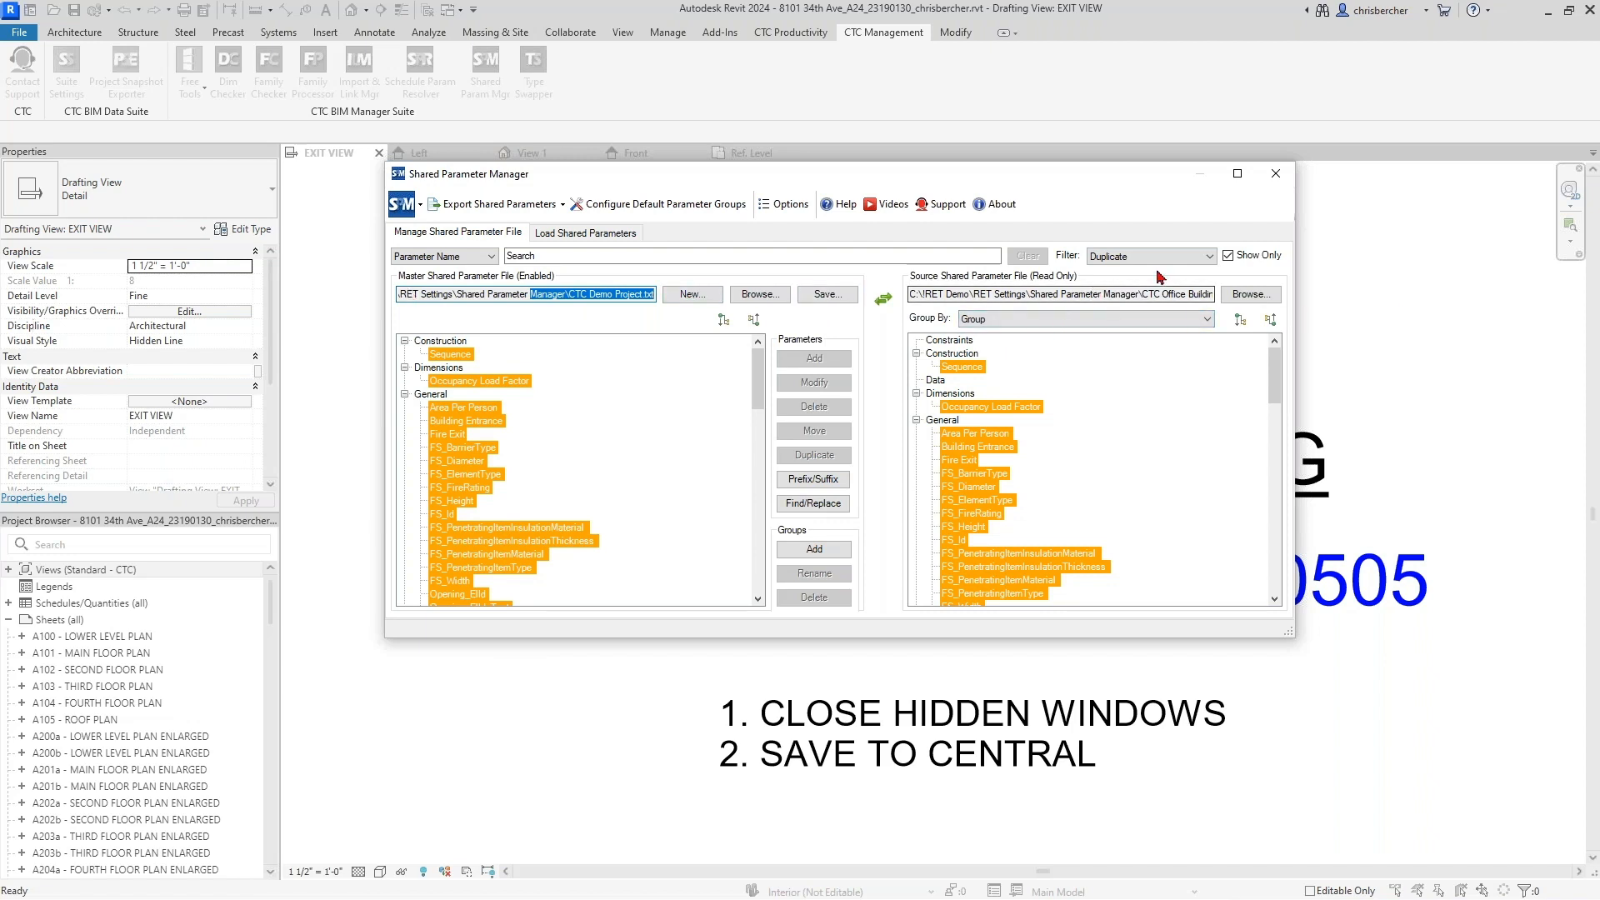
left_click_drag(575, 293, 684, 285)
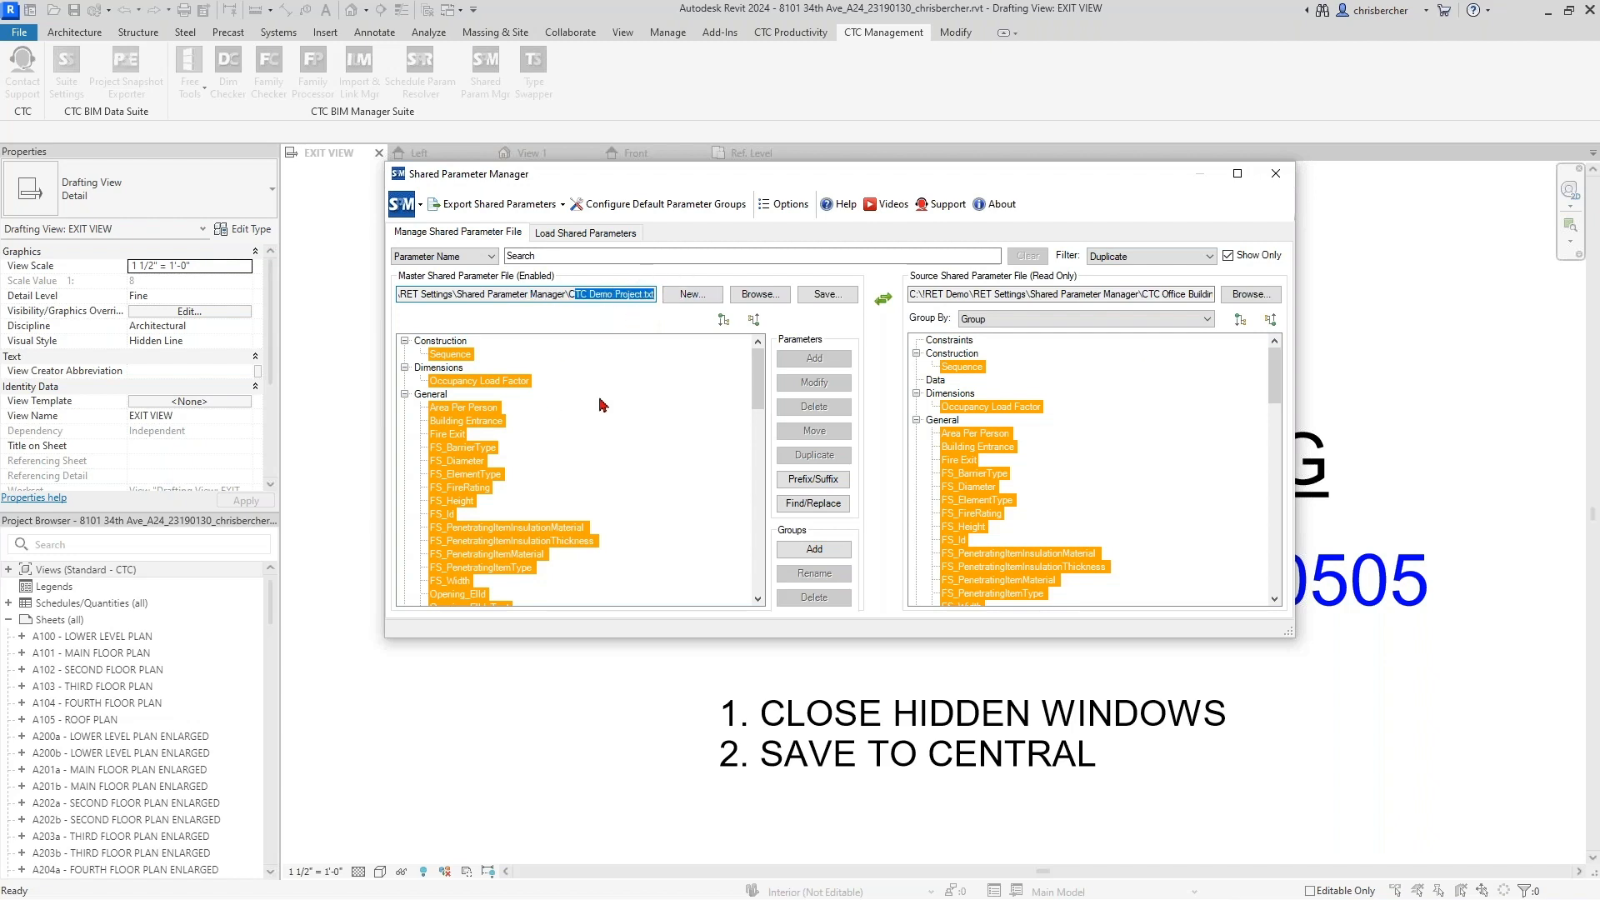
Step: Load CTC Master Shared Parameters.txt as the source file and select the master file's duplicate View Classification parameter
left_click(1260, 293)
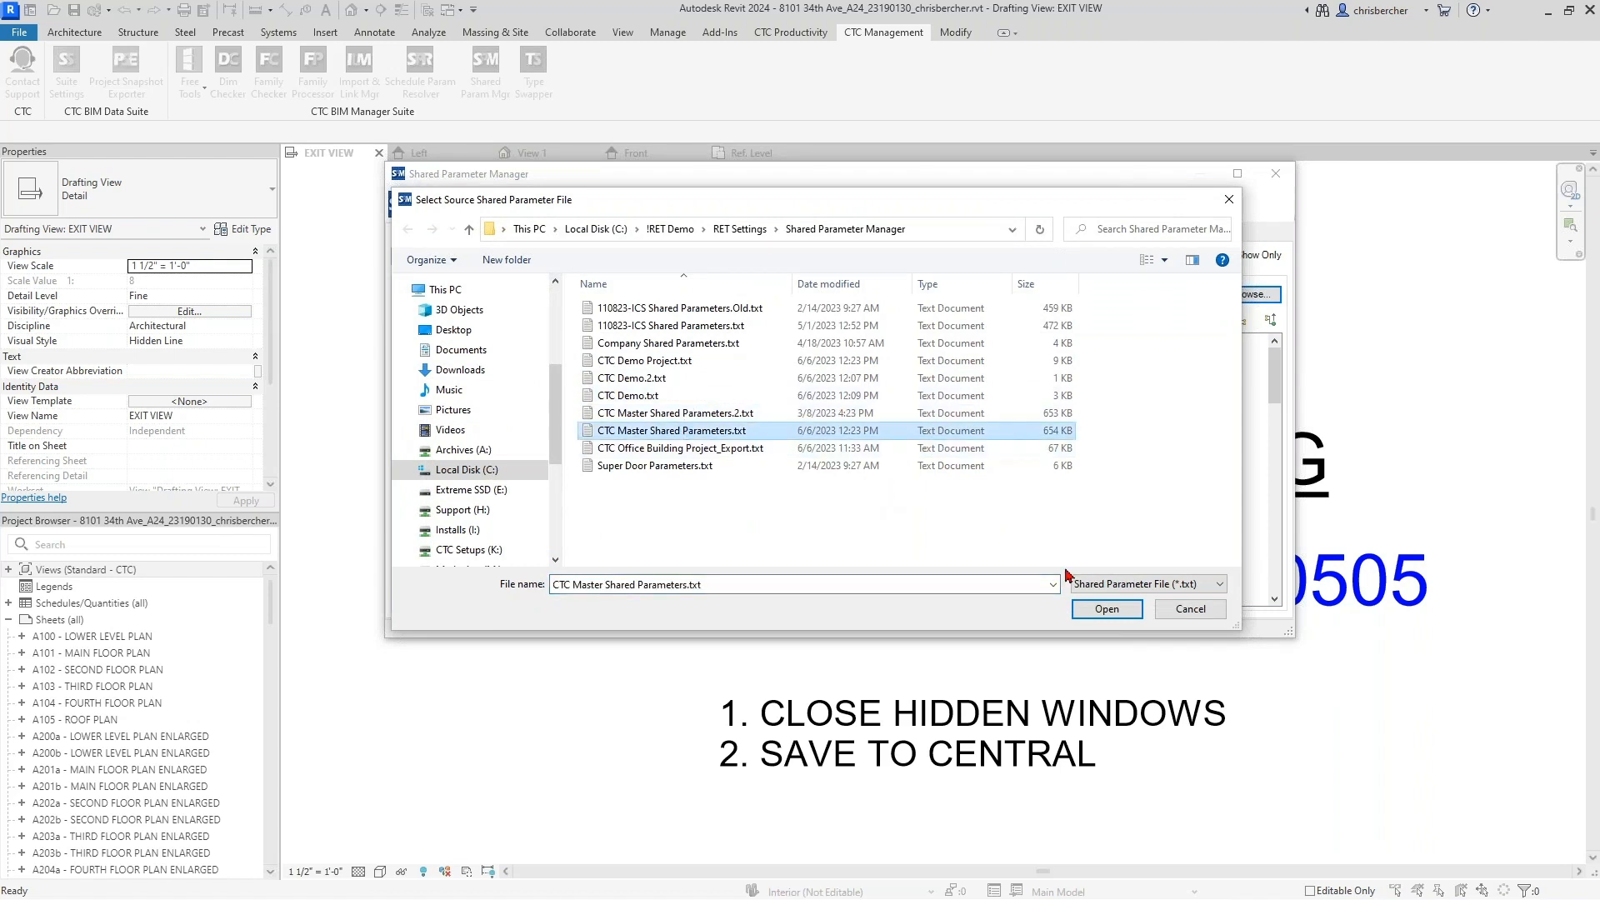
left_click(1093, 608)
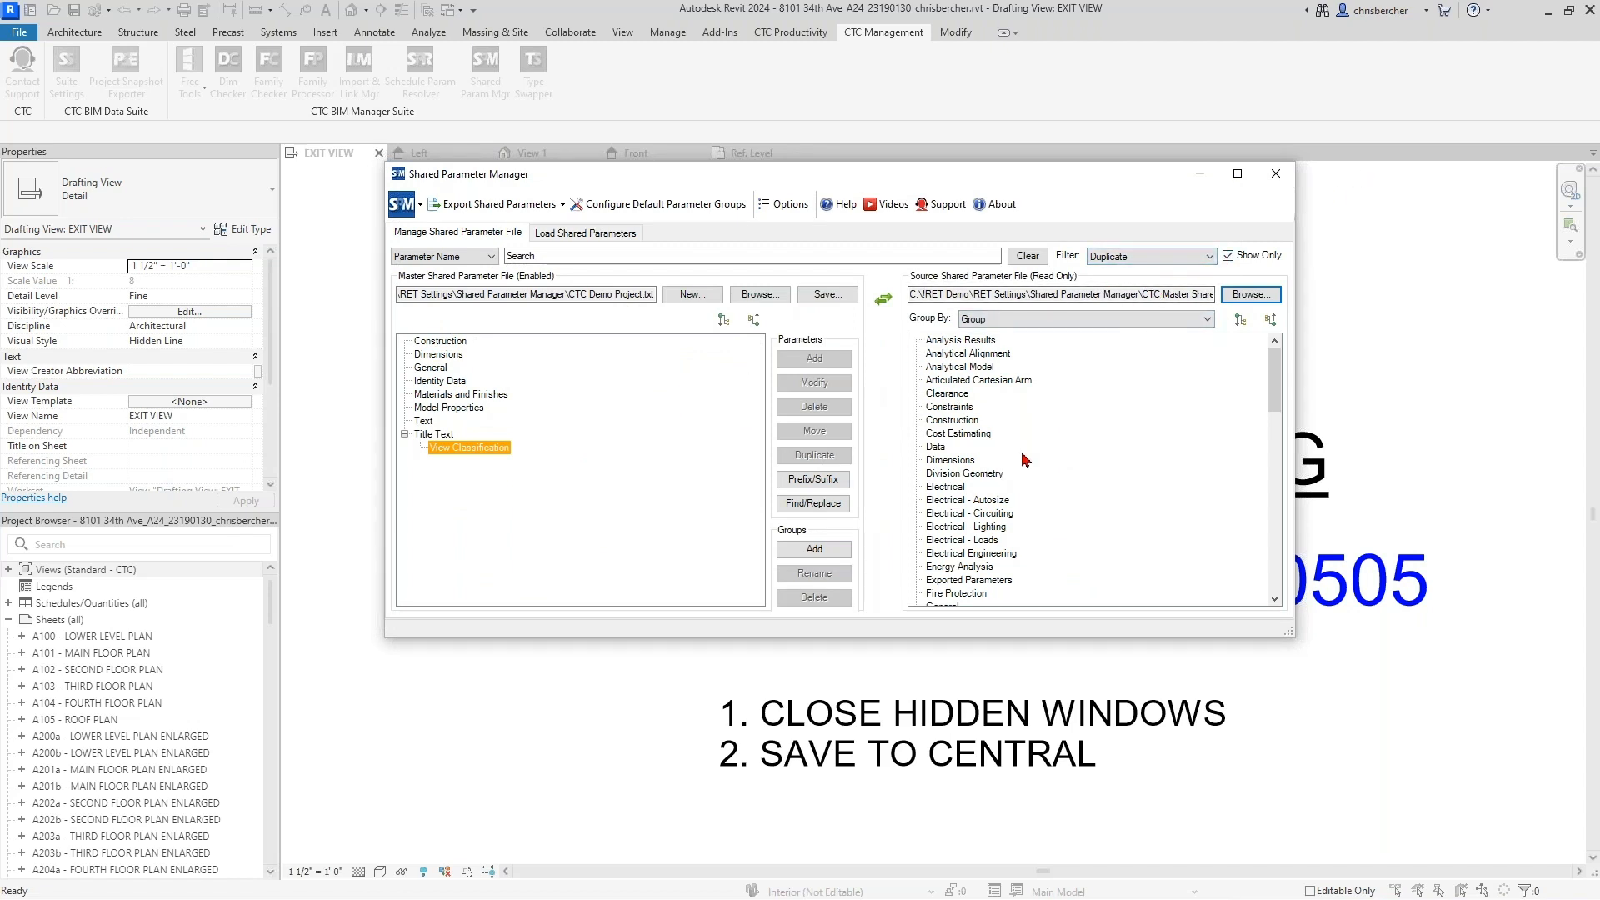
left_click_drag(1124, 295, 1270, 300)
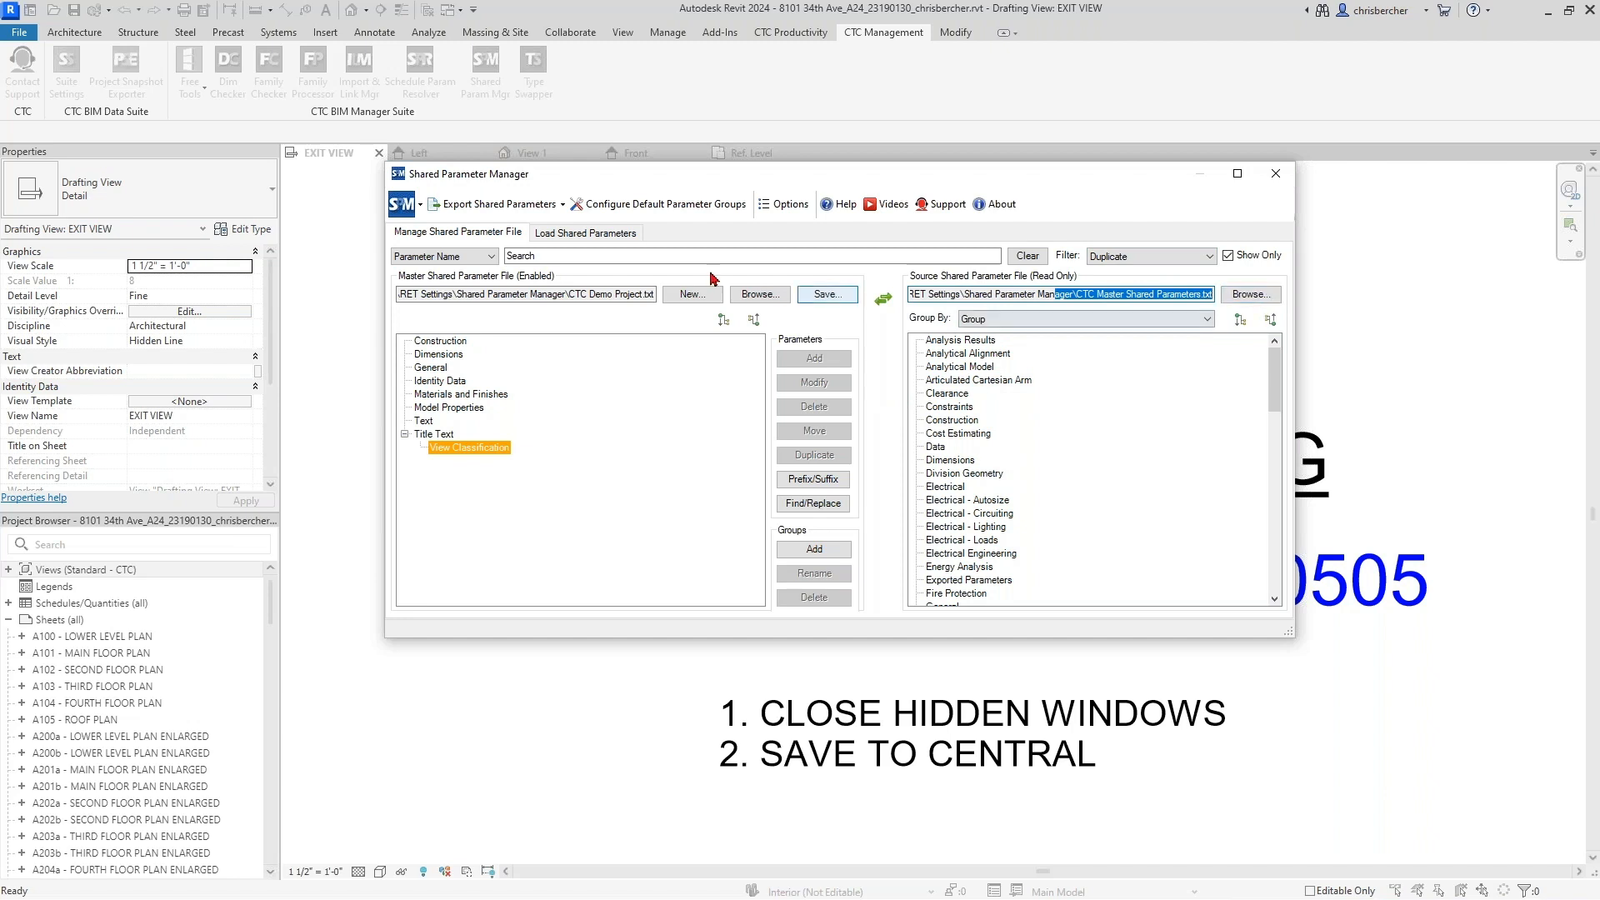
left_click_drag(529, 295, 667, 298)
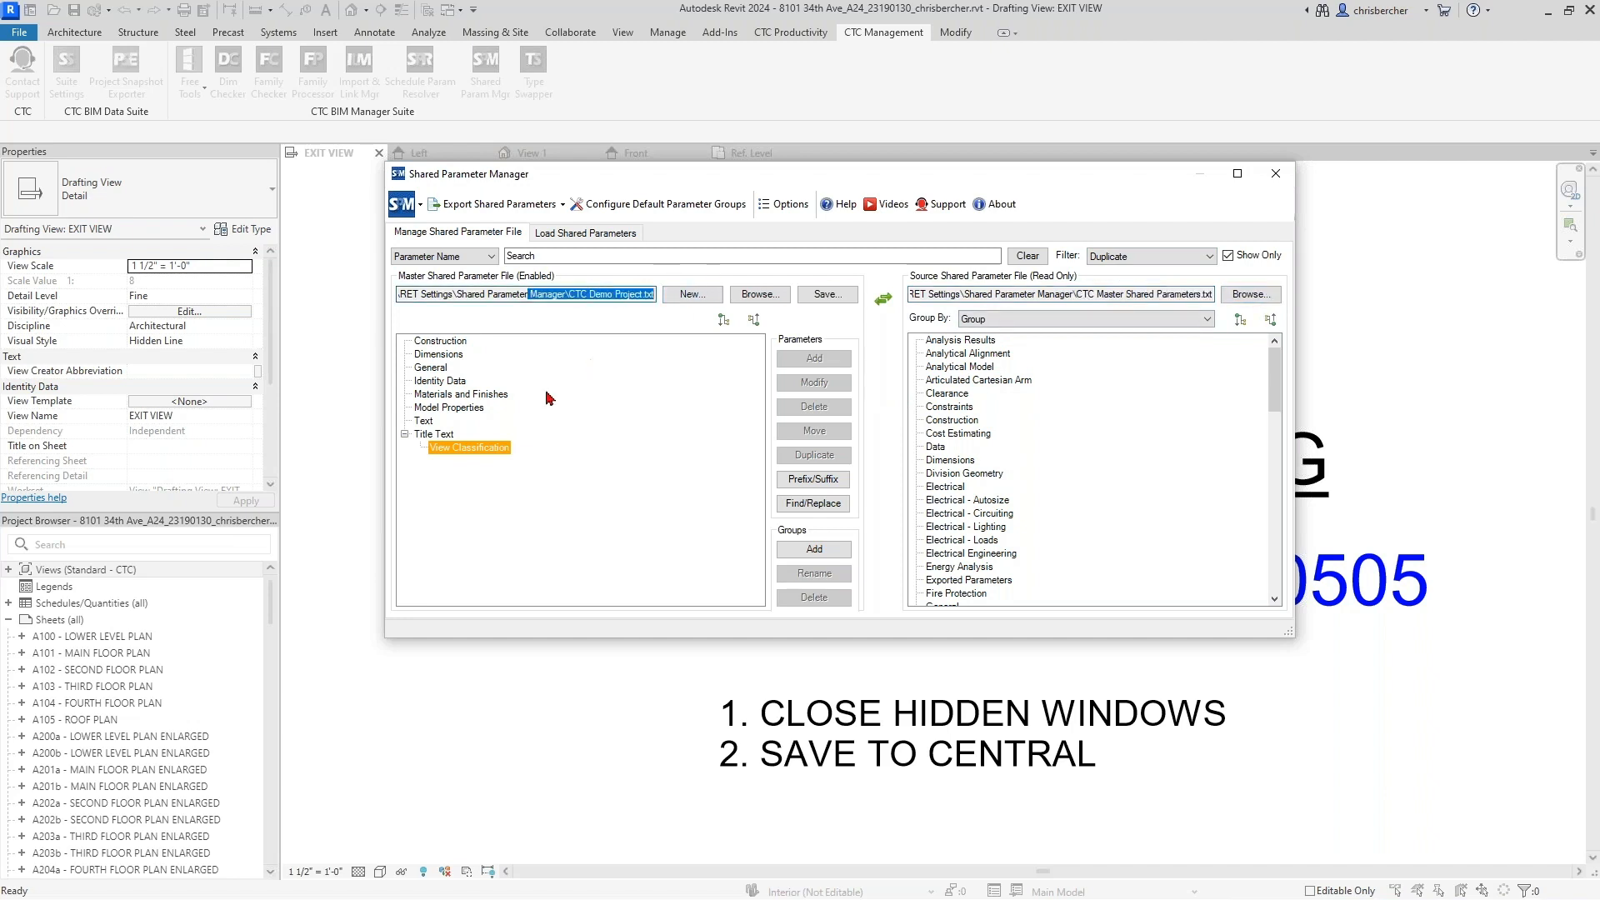
left_click(489, 452)
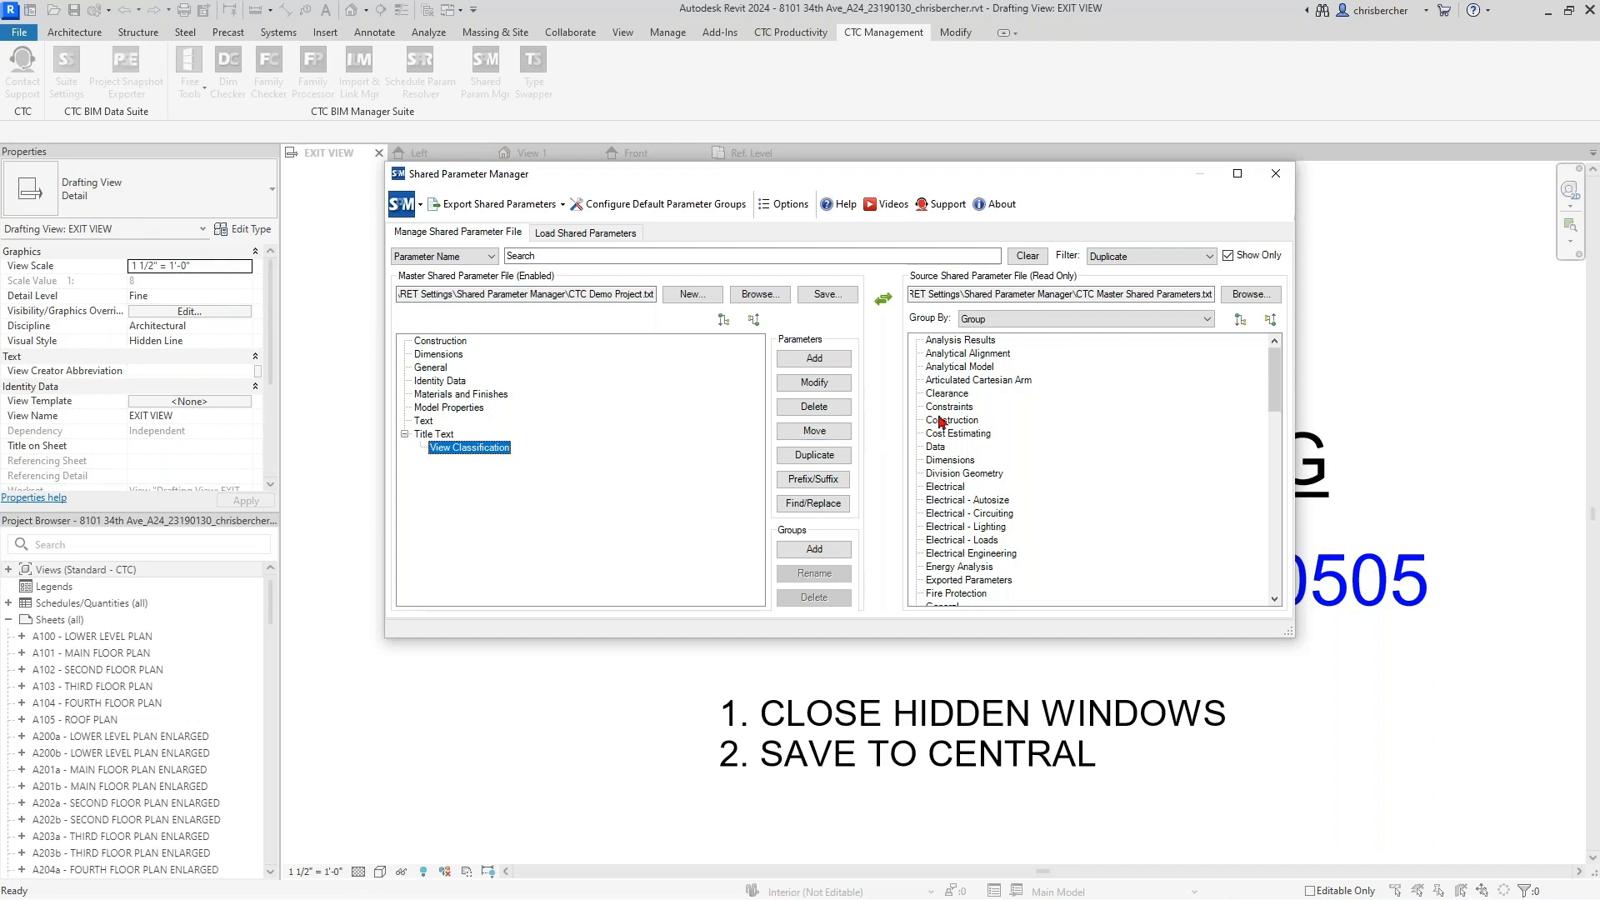
Step: Filter both files to the Unique parameters and highlight the source file's name in its path
left_click(1148, 255)
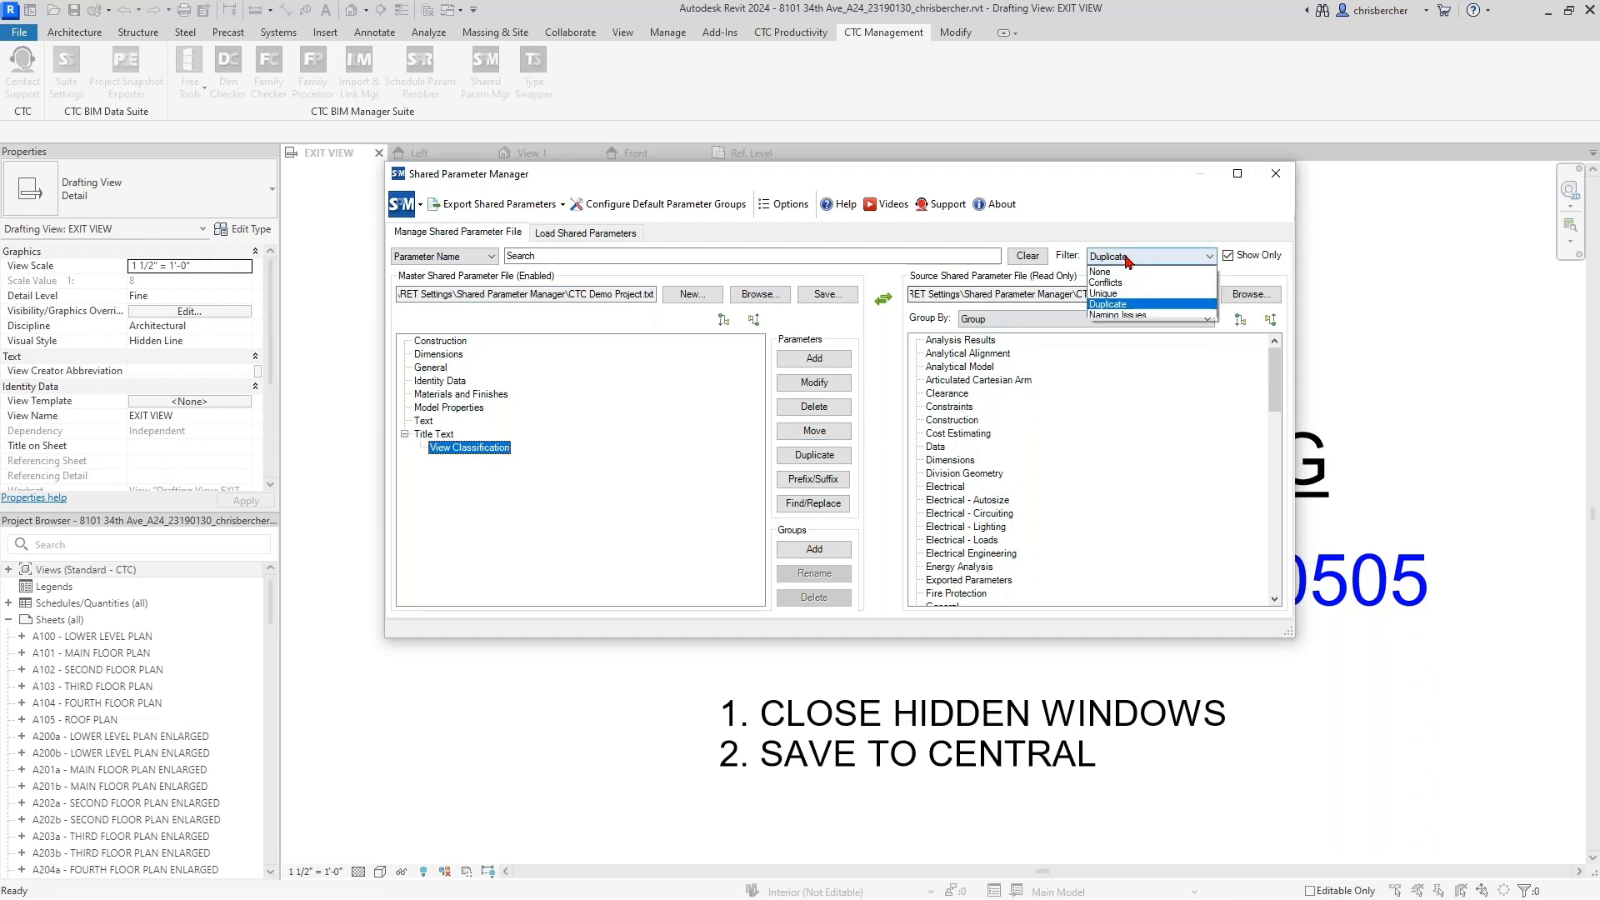
left_click(1141, 294)
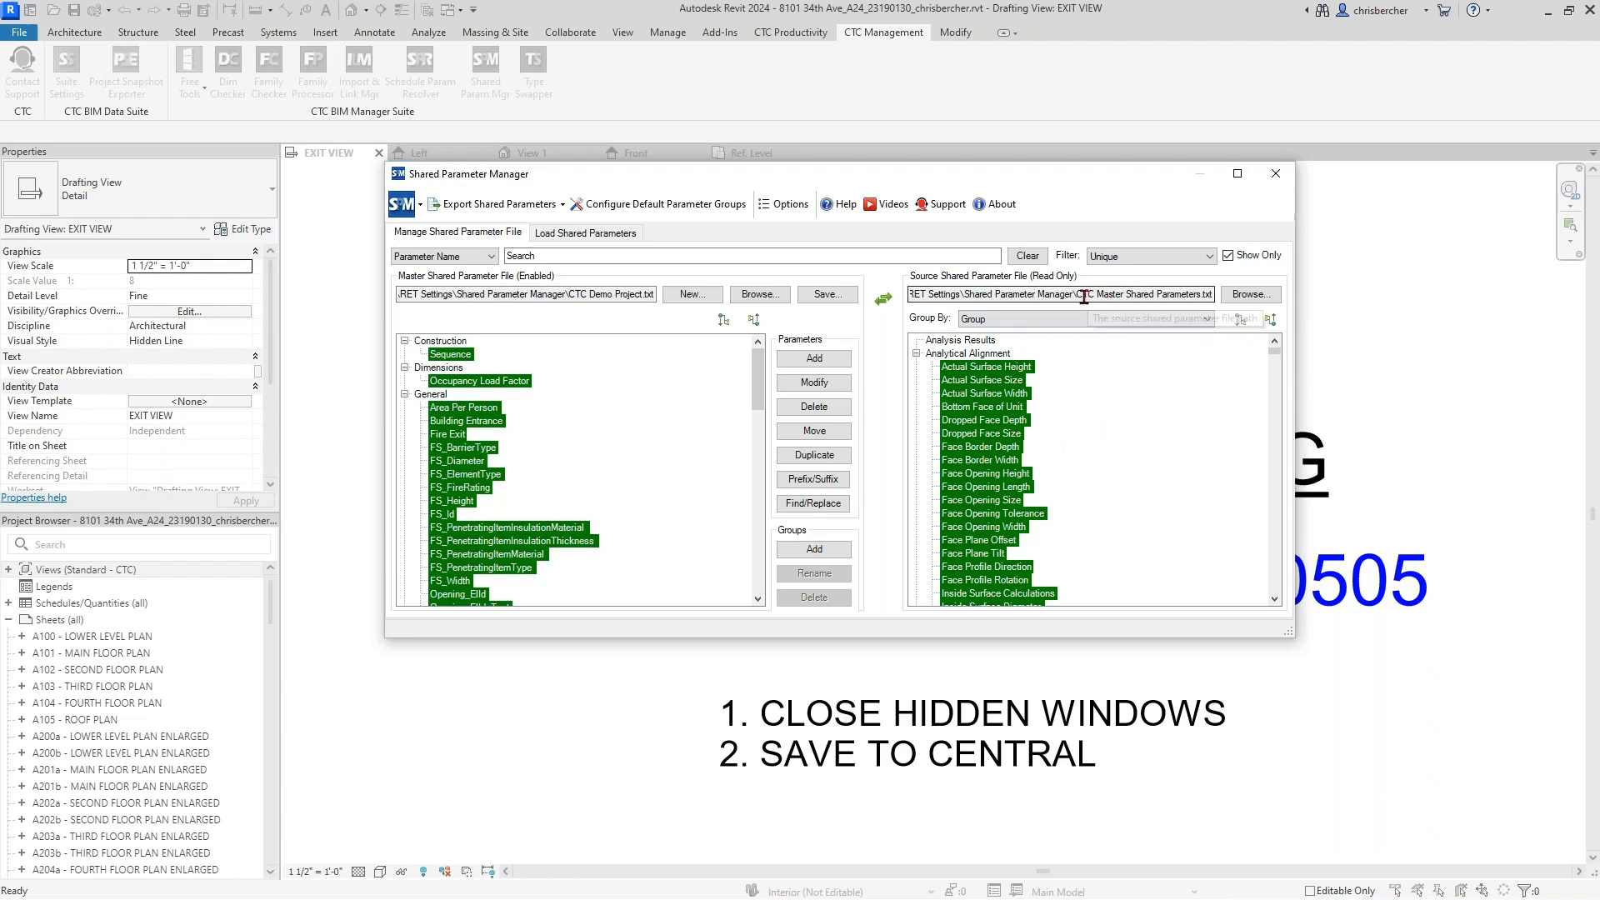
left_click_drag(1080, 296, 1363, 291)
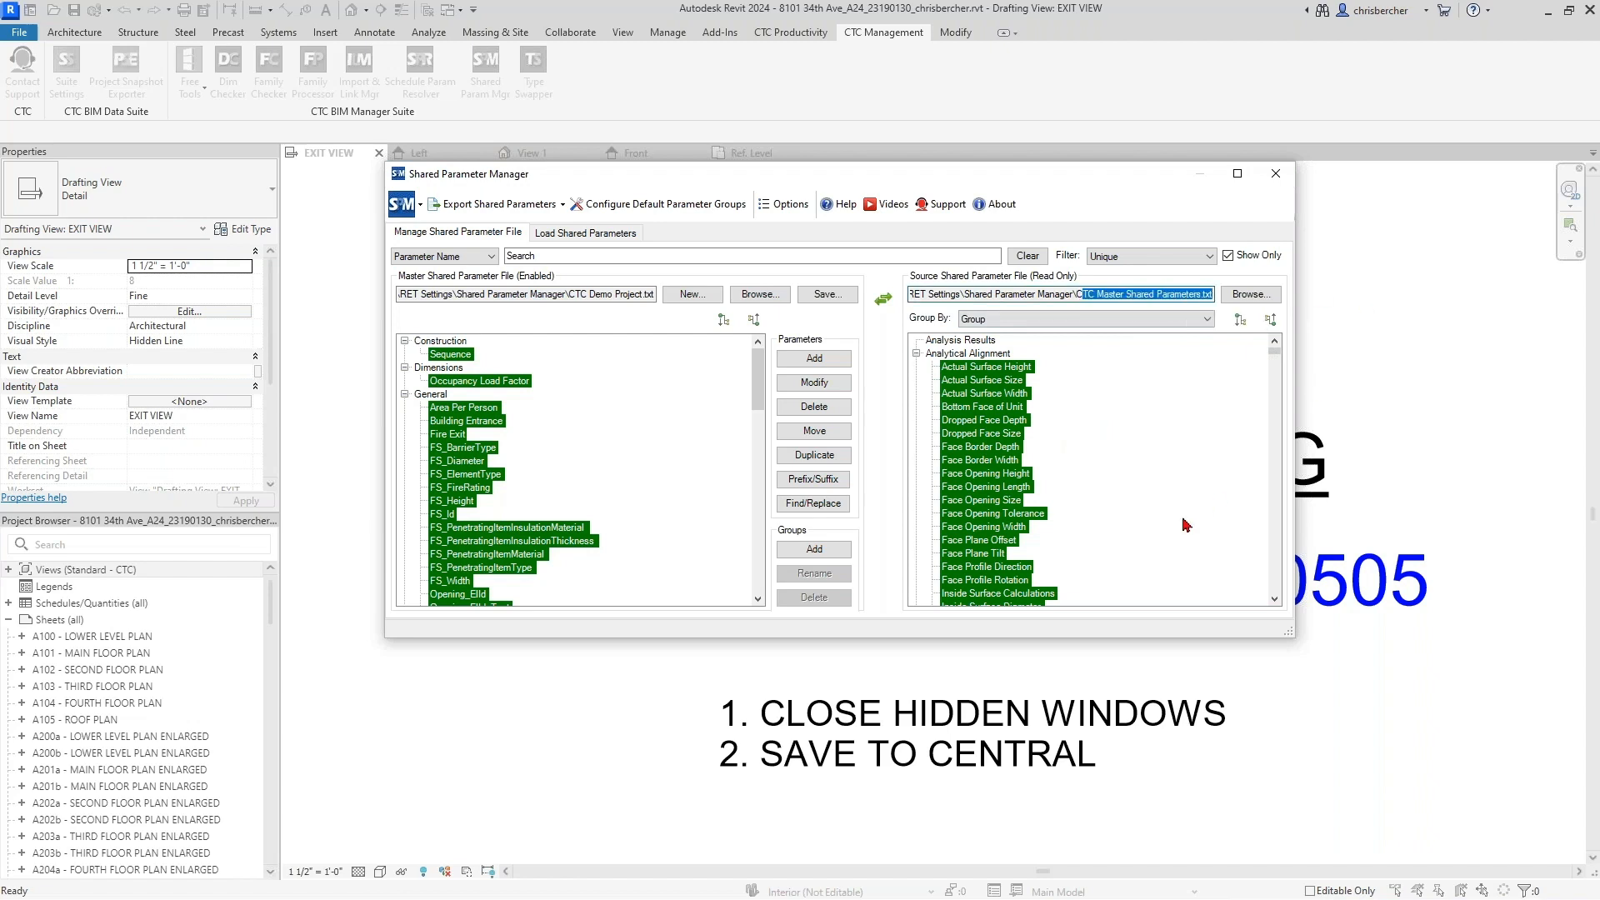
Step: Select the master file's Building Entrance parameter and review the available options for exporting shared parameters
left_click(467, 421)
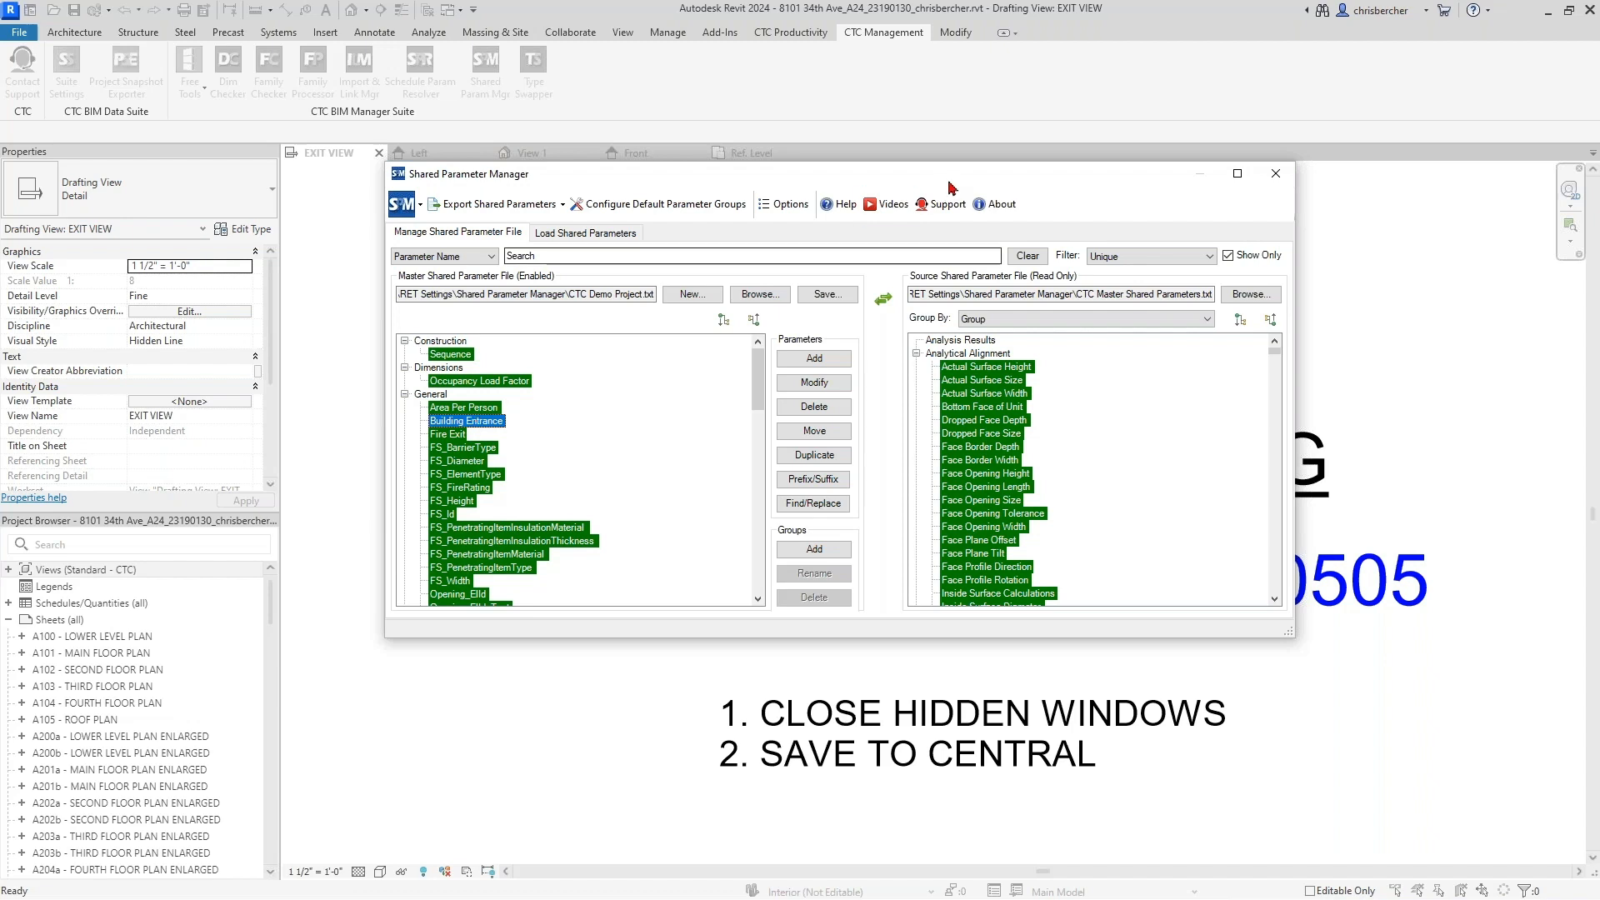
left_click_drag(954, 179, 962, 176)
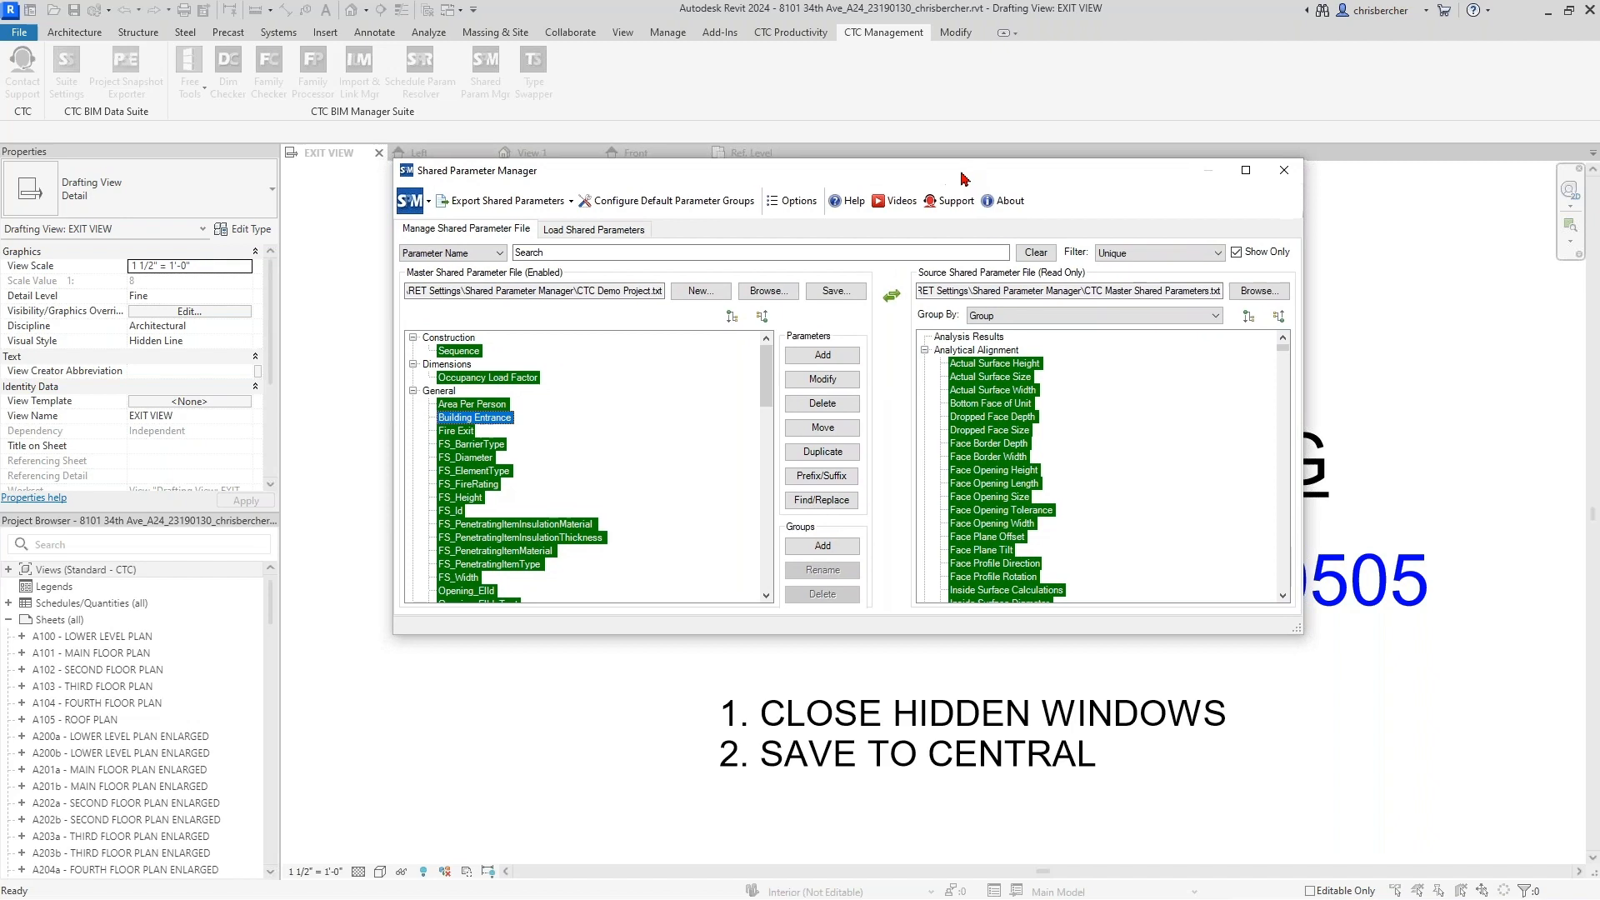
left_click(504, 201)
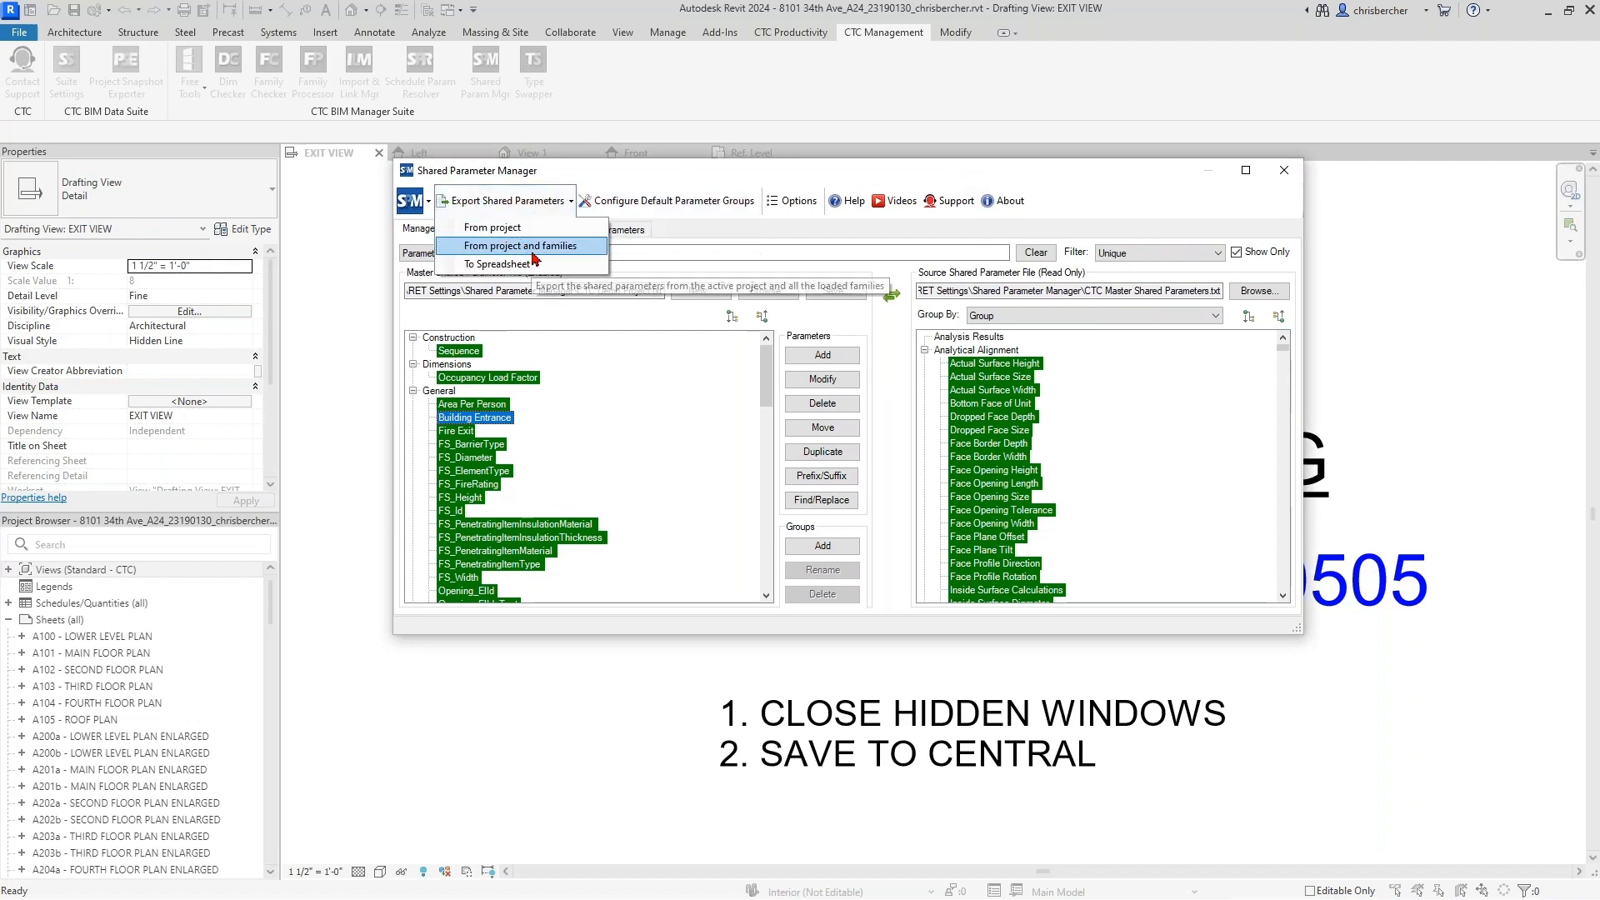
left_click(525, 246)
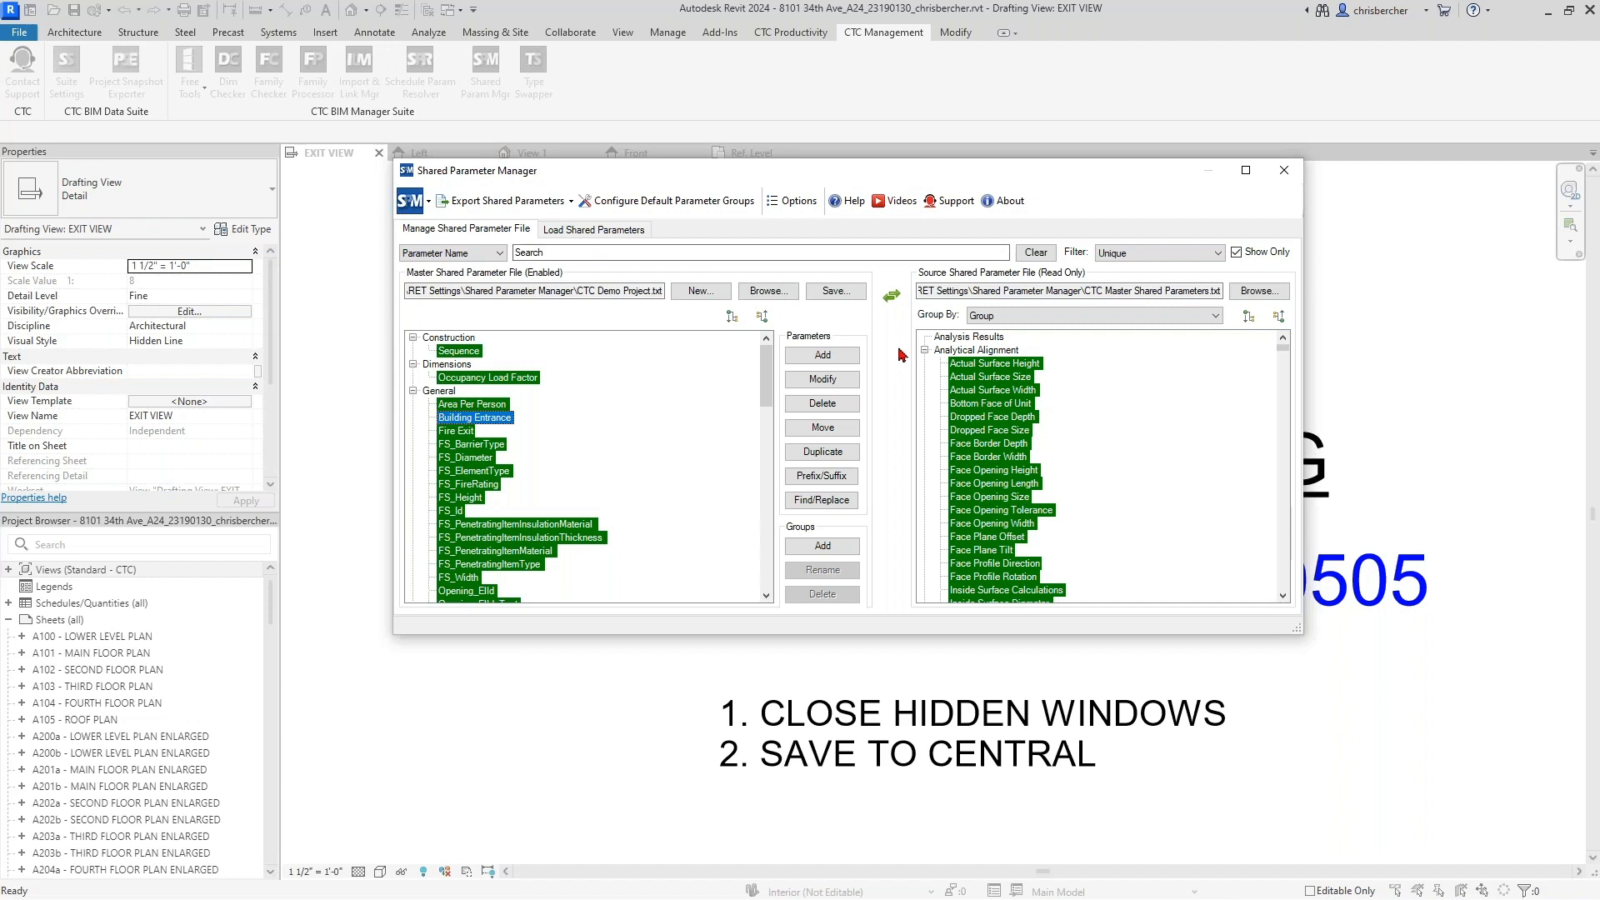
left_click(1549, 383)
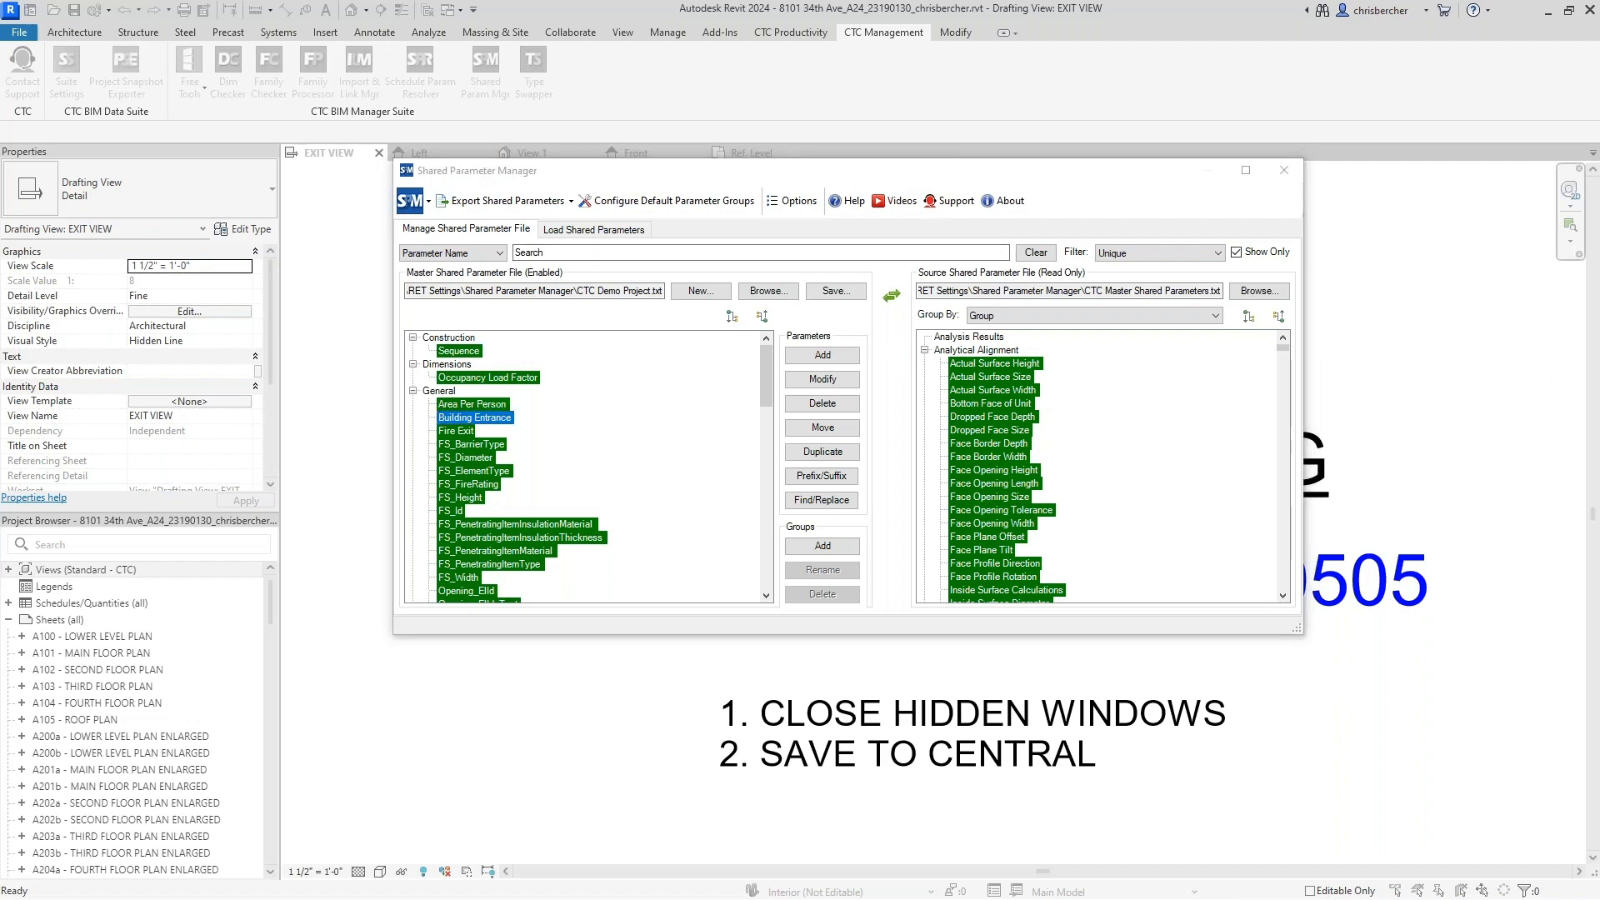
Step: Switch to File Explorer, open the recent file CTC Demo Project.txt in Notepad and maximise its window
key("super+e")
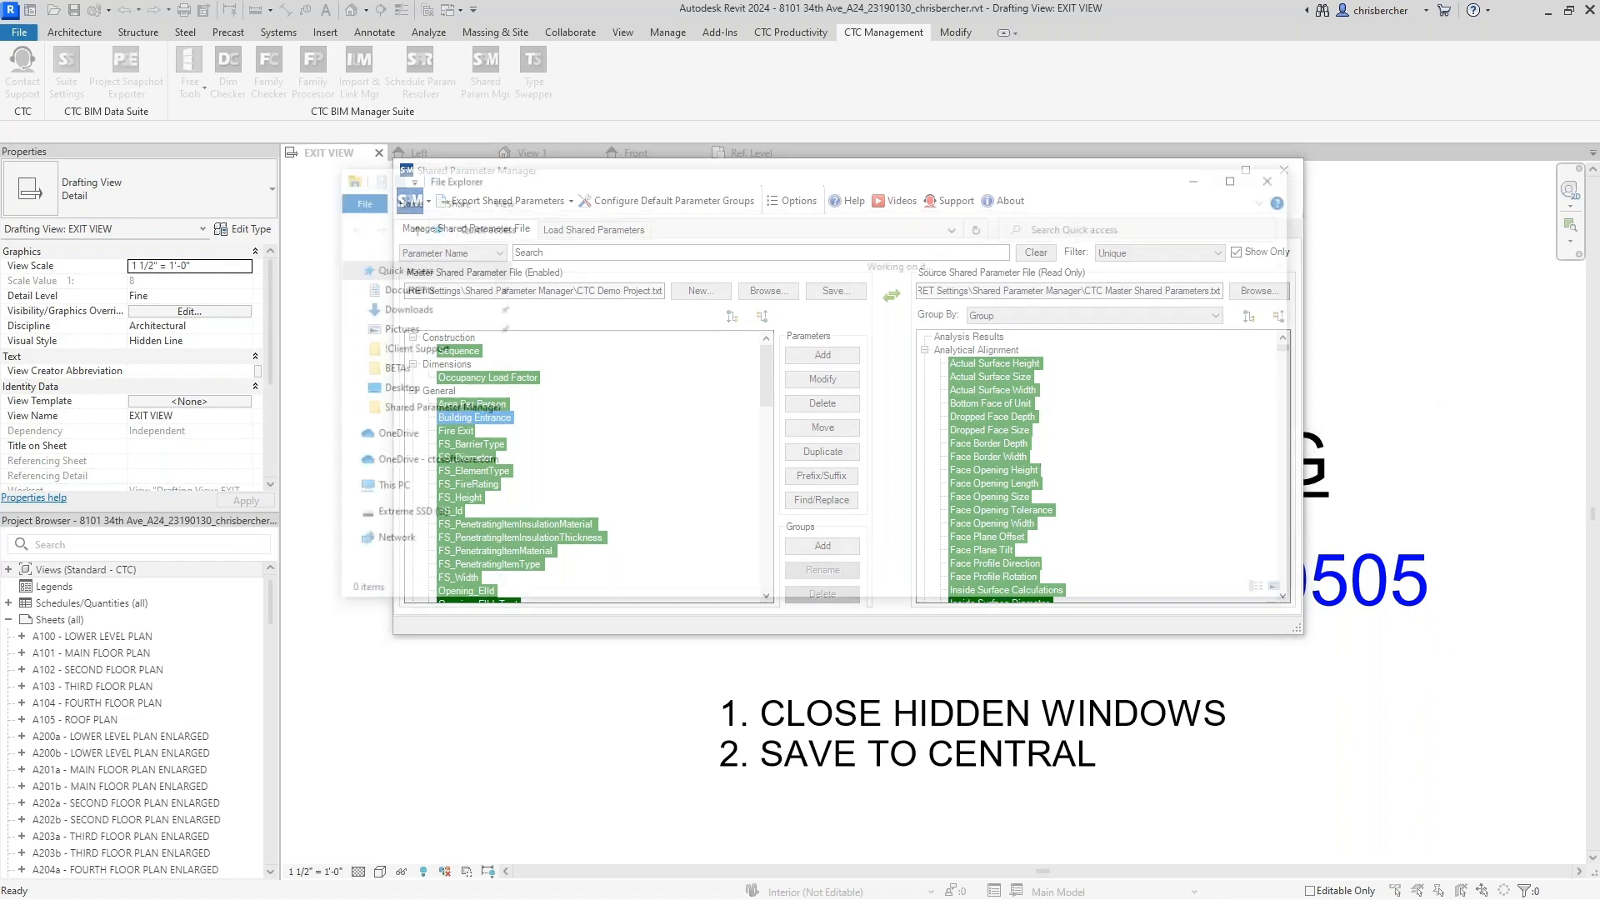
double_click(633, 454)
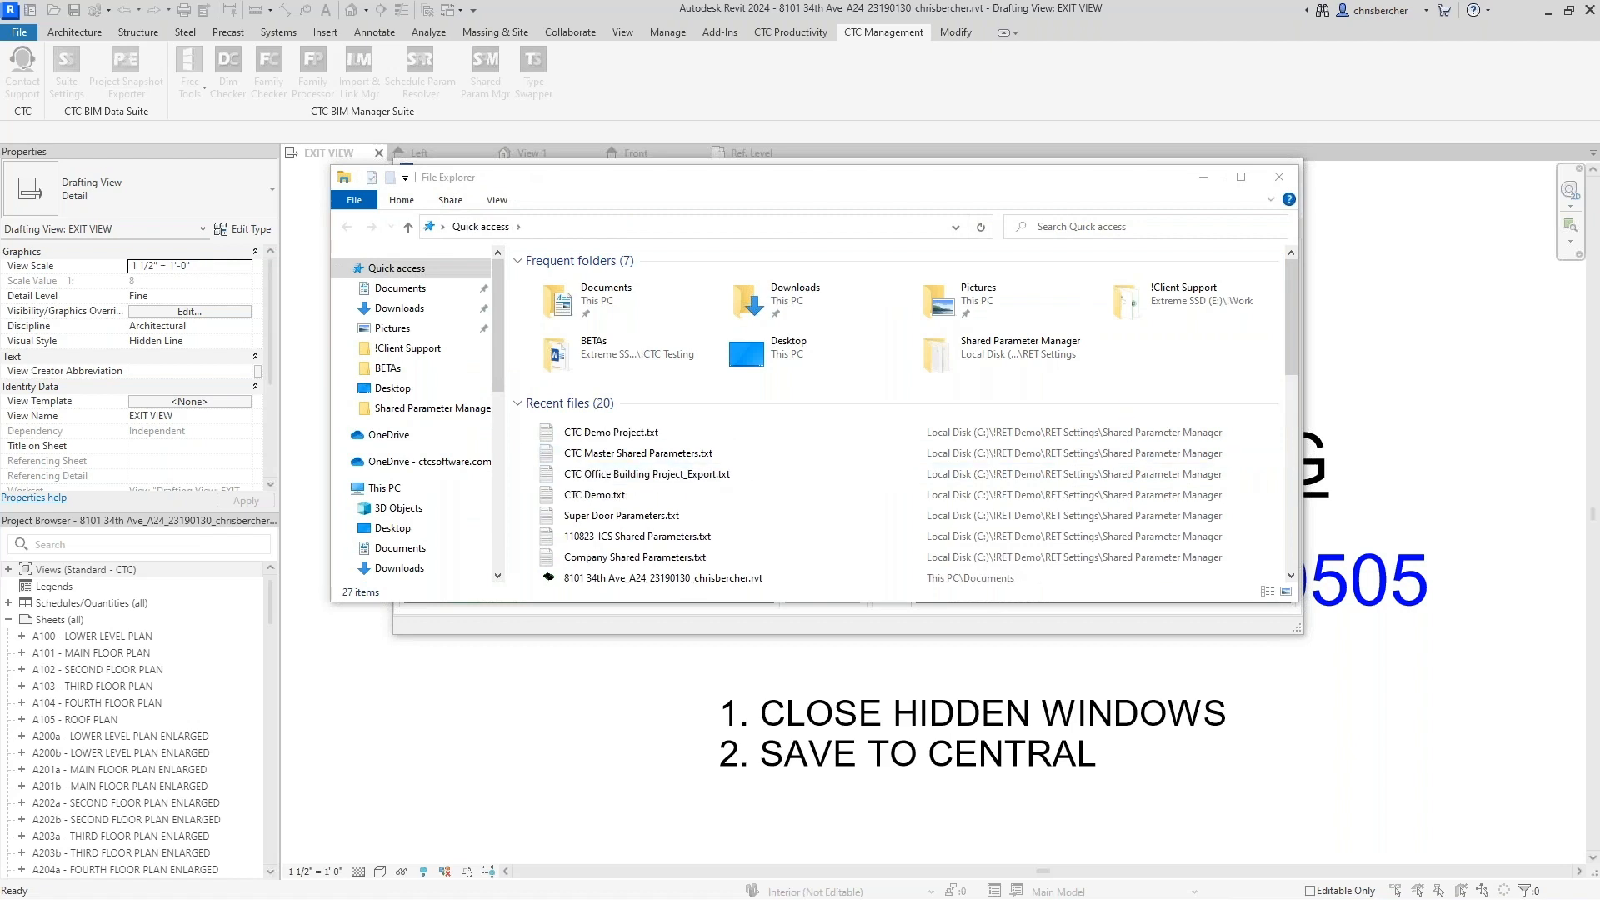
left_click_drag(971, 253, 668, 140)
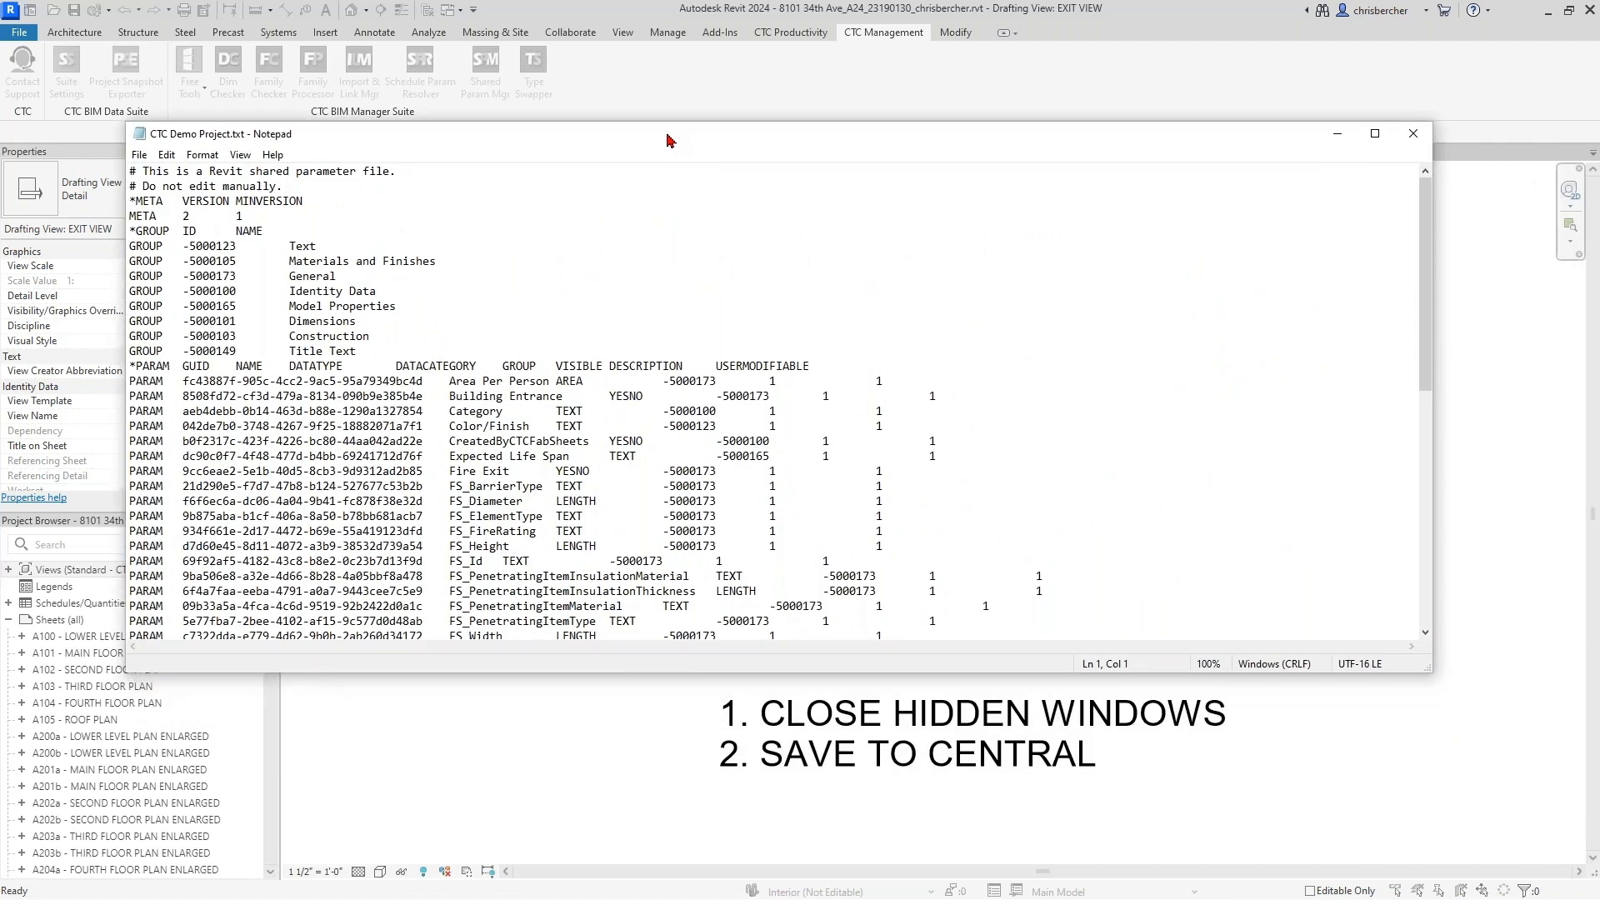
double_click(668, 140)
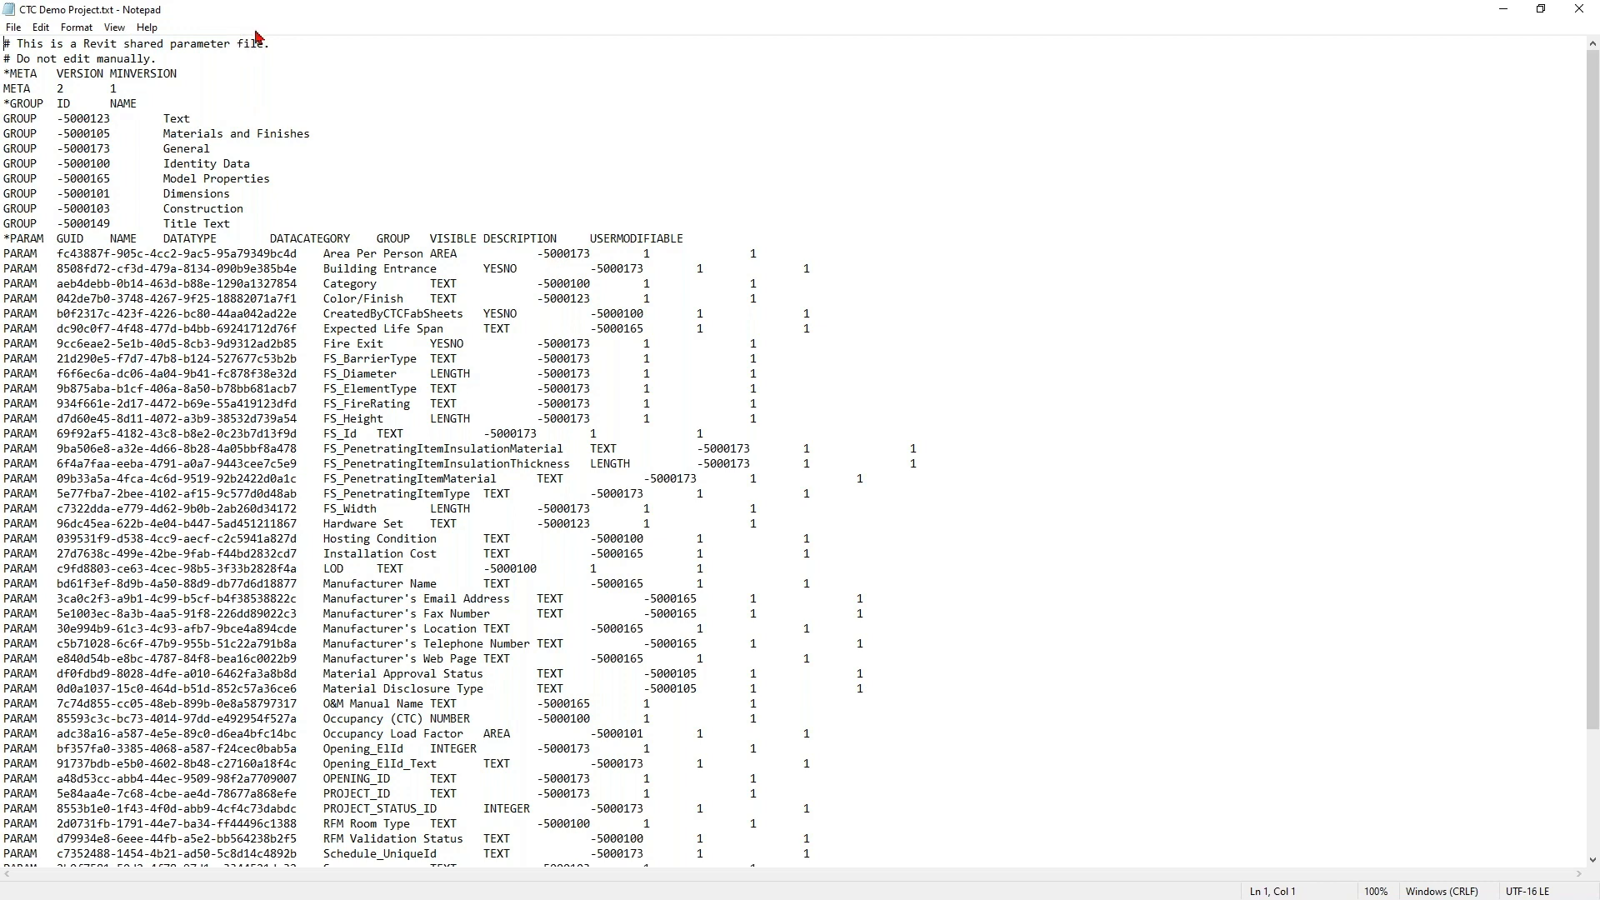
Step: Highlight the do-not-edit note, the Manufacturer Name entry and the start of the parameter header, and minimise Notepad
left_click_drag(17, 59, 235, 58)
left_click_drag(56, 584, 488, 588)
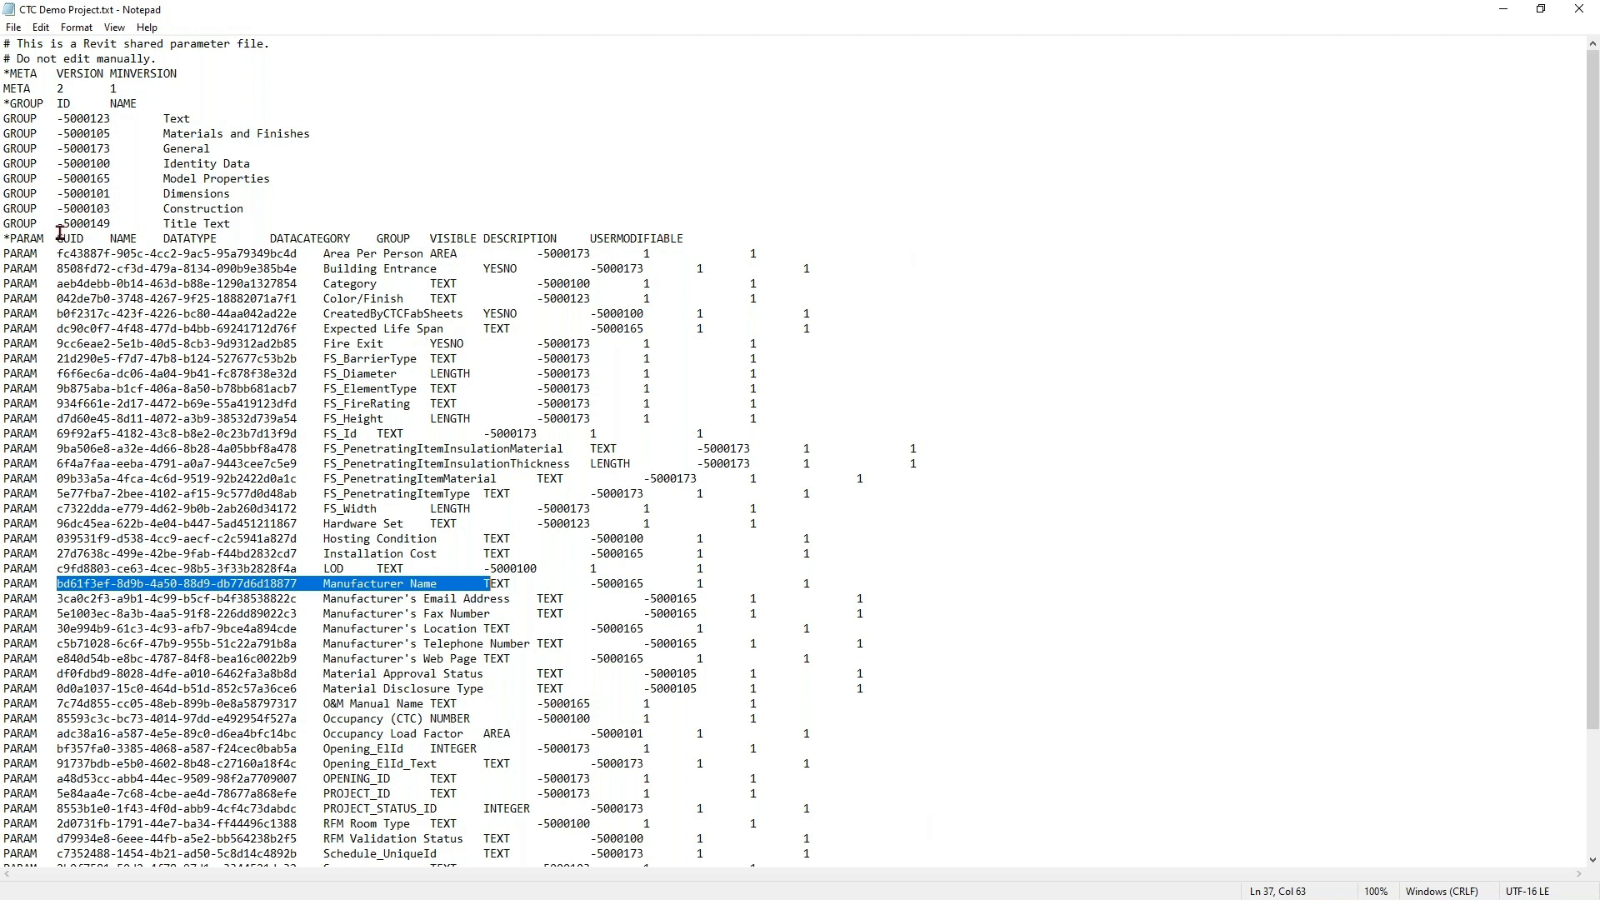
left_click_drag(16, 239, 674, 226)
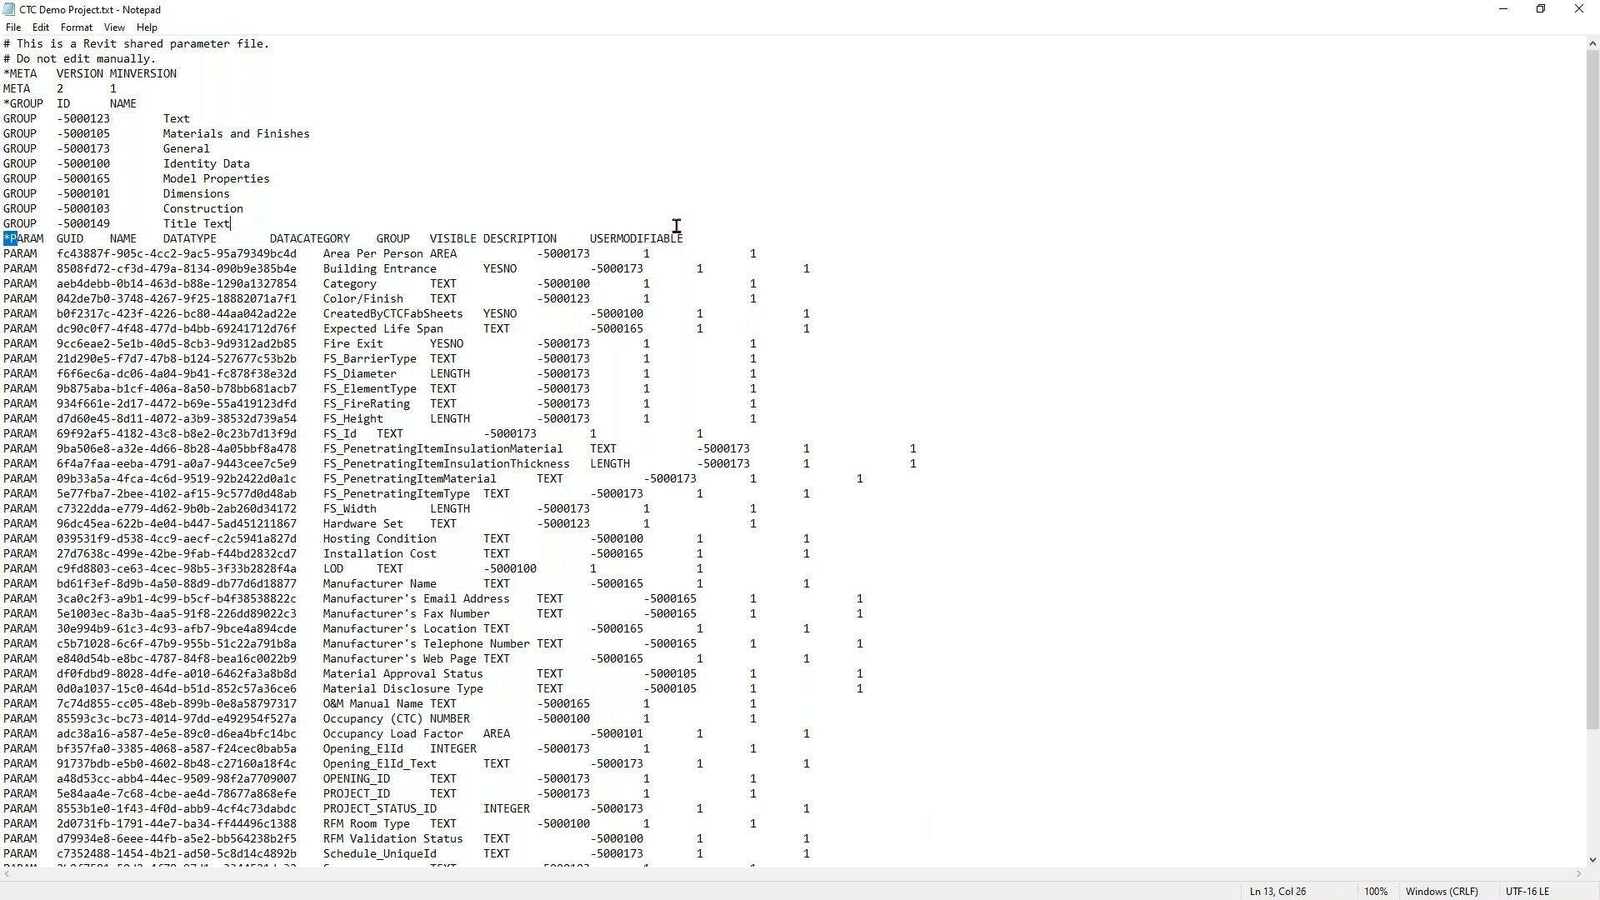
left_click(1507, 9)
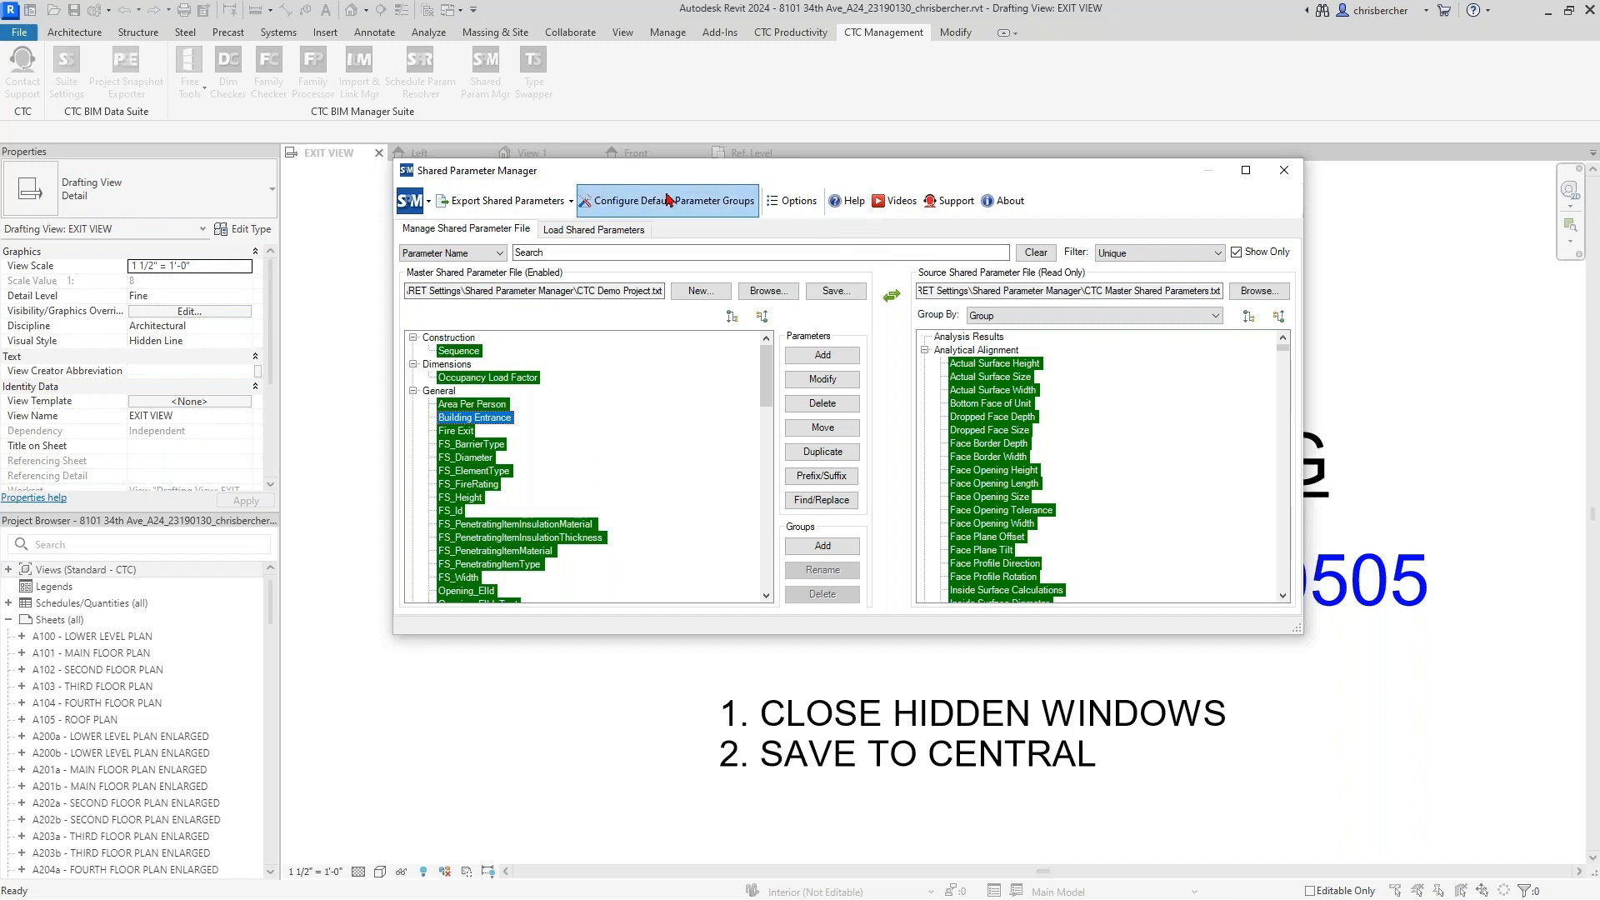
Step: Export CTC Demo Project.txt to a spreadsheet and open the resulting workbook maximised in Excel
left_click(508, 201)
left_click(470, 265)
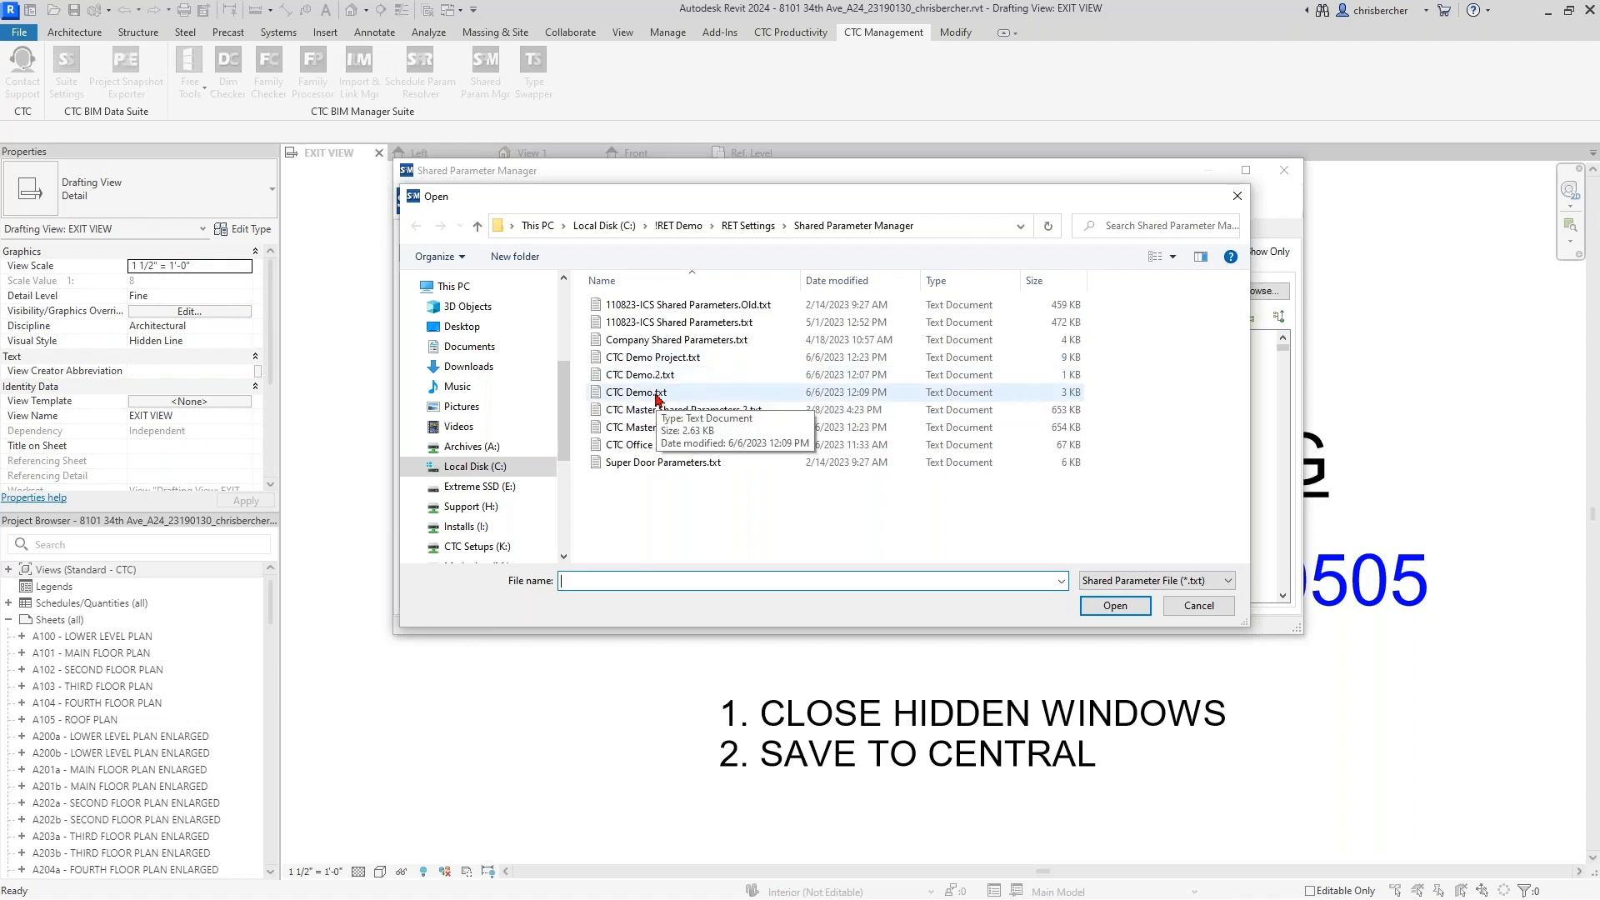
left_click(664, 358)
left_click(1114, 605)
left_click(892, 442)
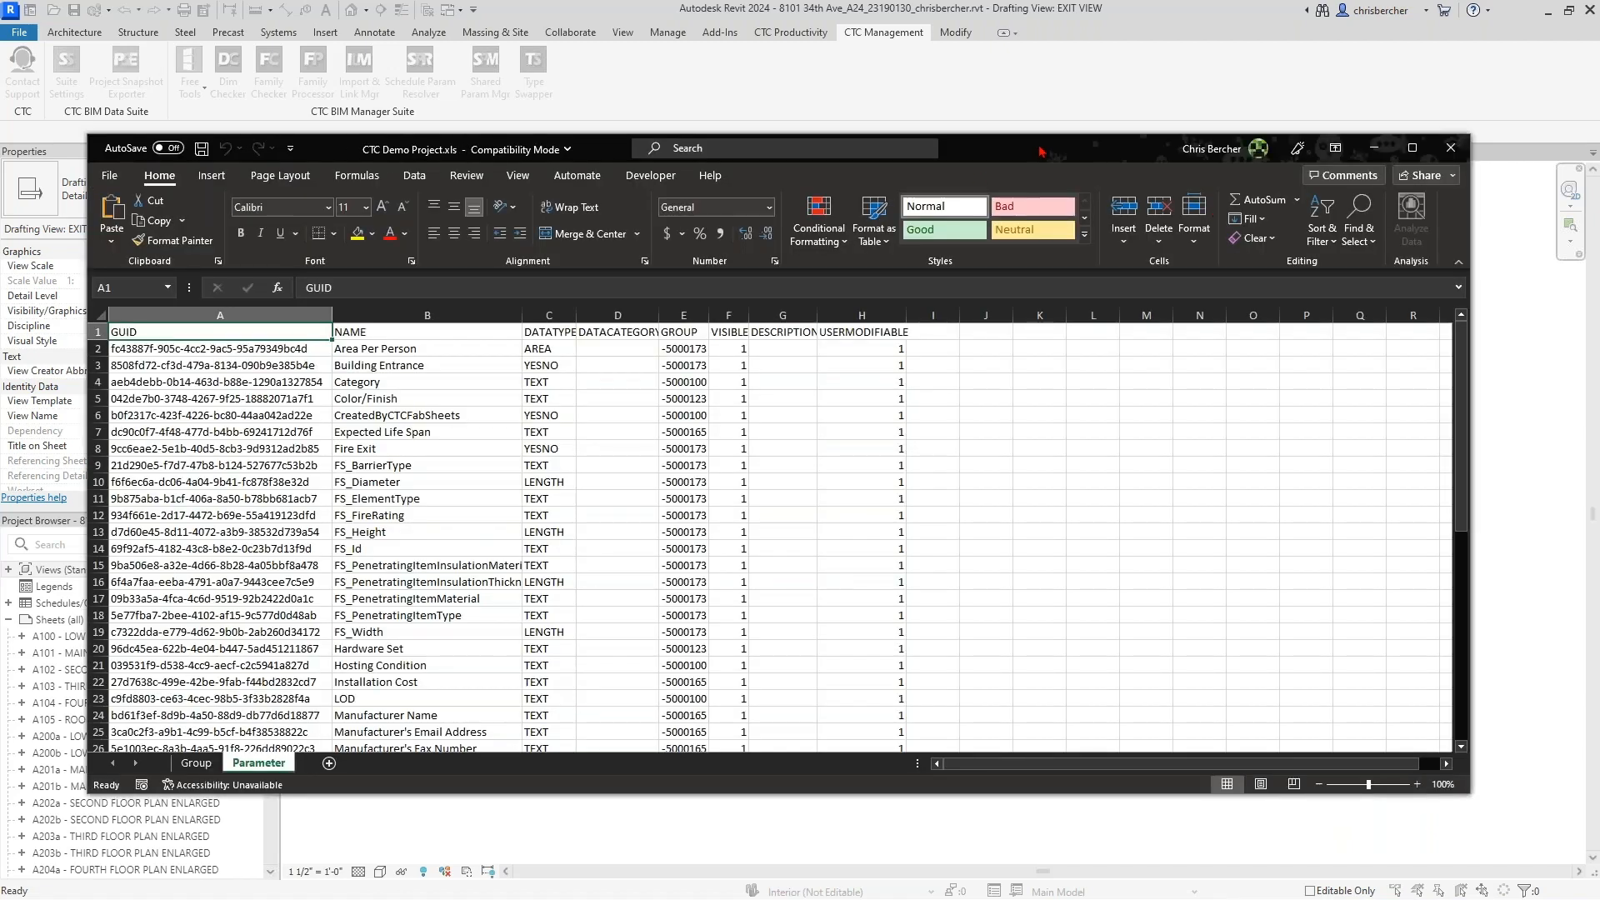
double_click(1039, 151)
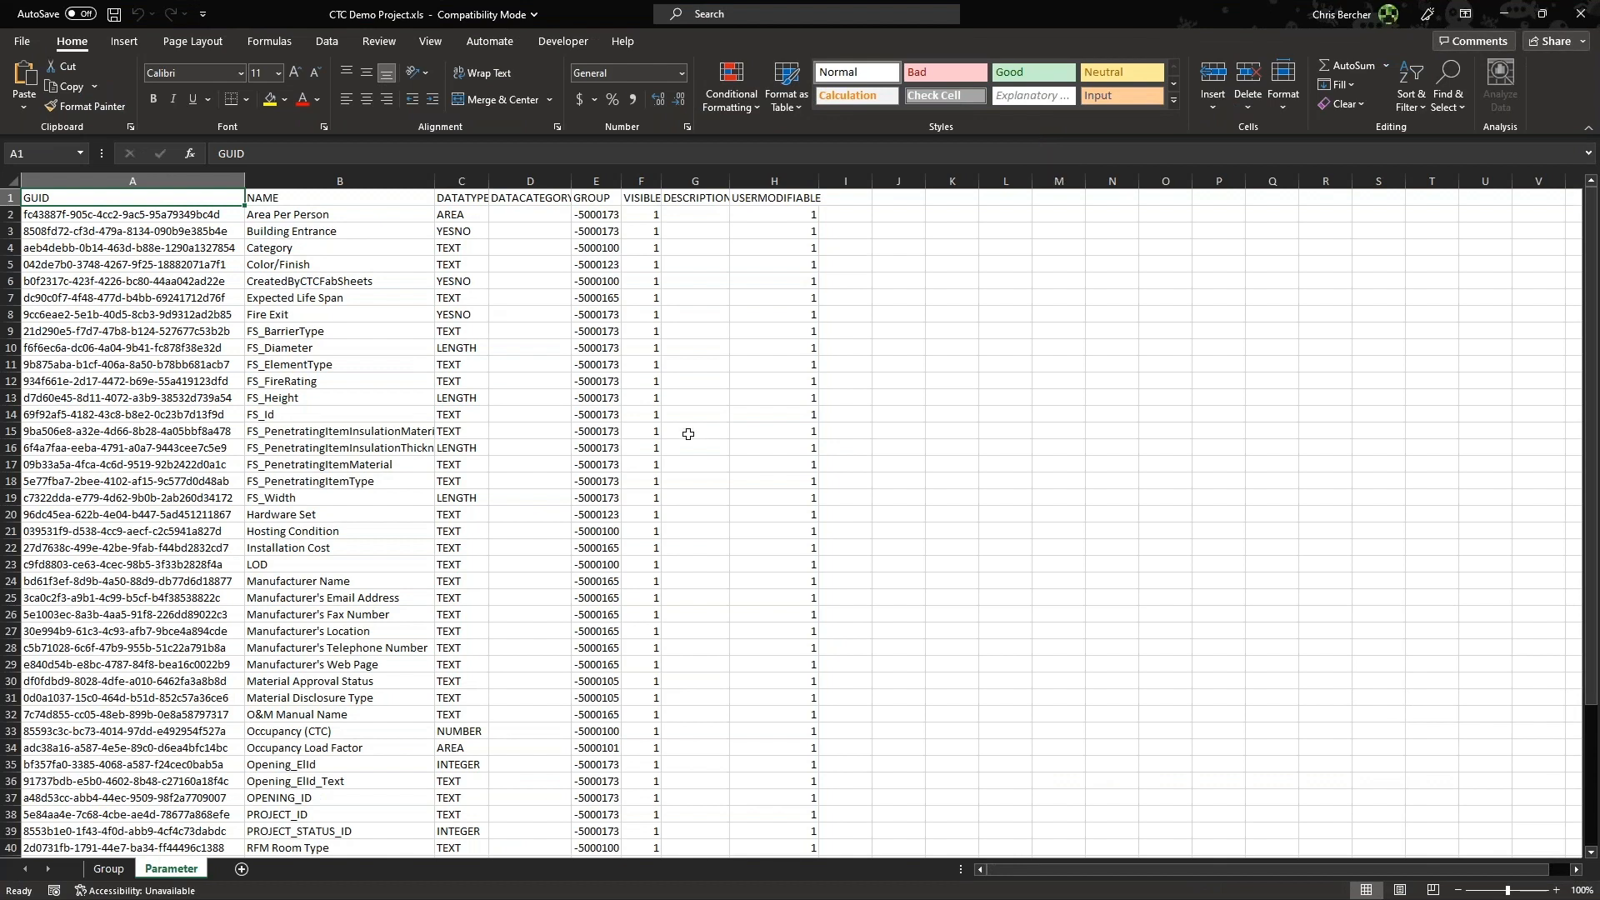
Step: Review the Group sheet and widen the DATATYPE, GROUP and DESCRIPTION columns on the Parameter sheet
left_click(119, 872)
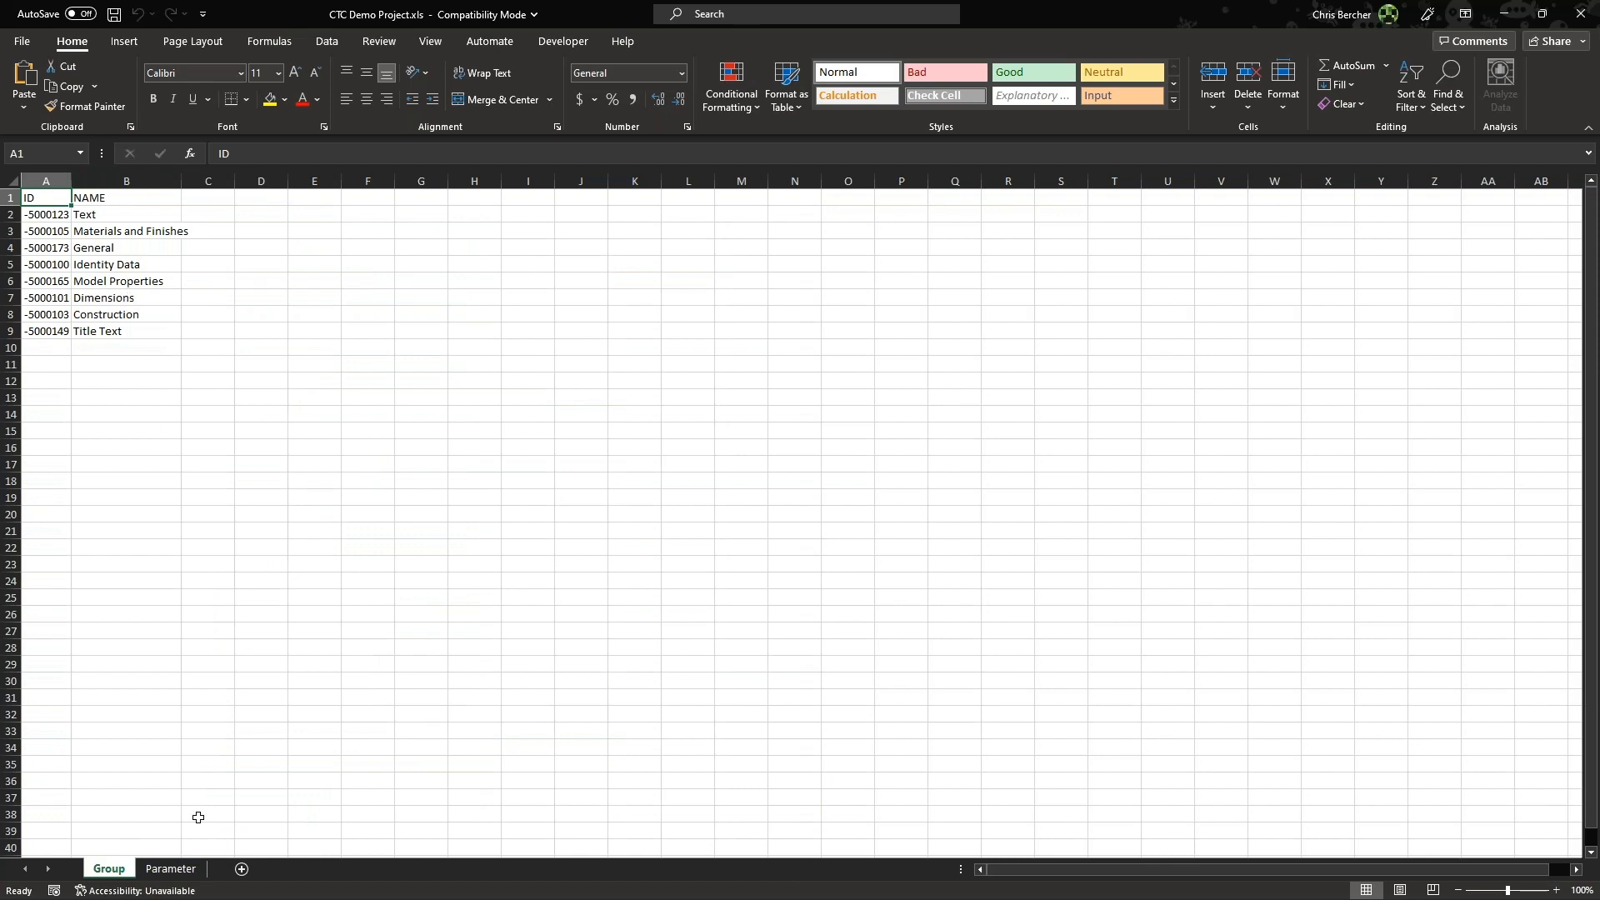
left_click(176, 869)
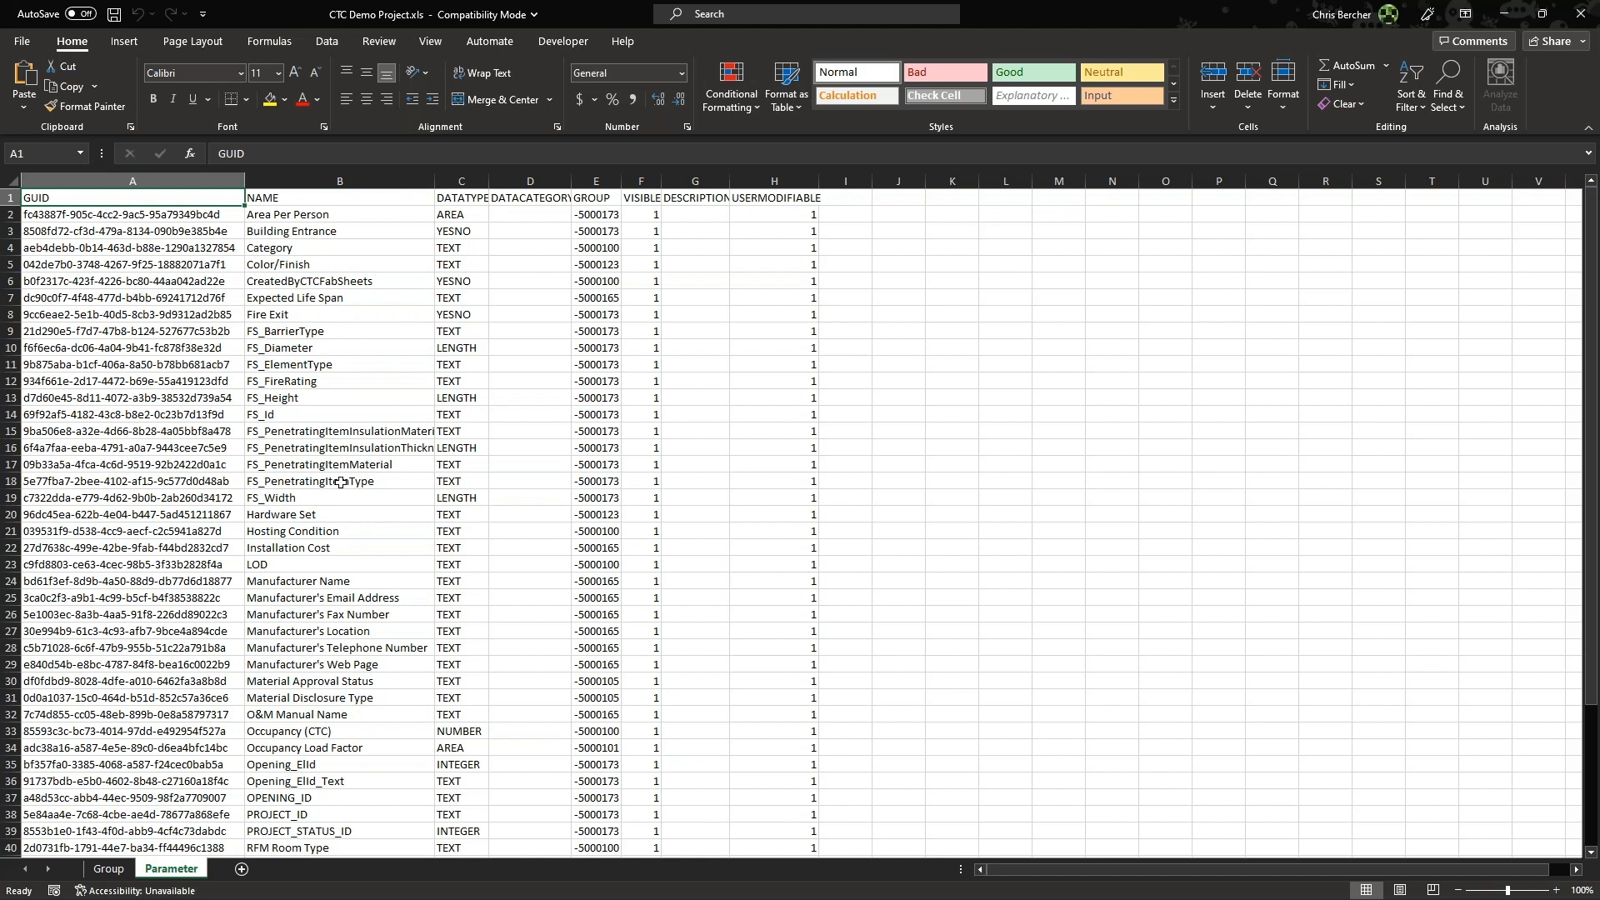
left_click_drag(489, 174, 514, 174)
left_click_drag(648, 178, 678, 178)
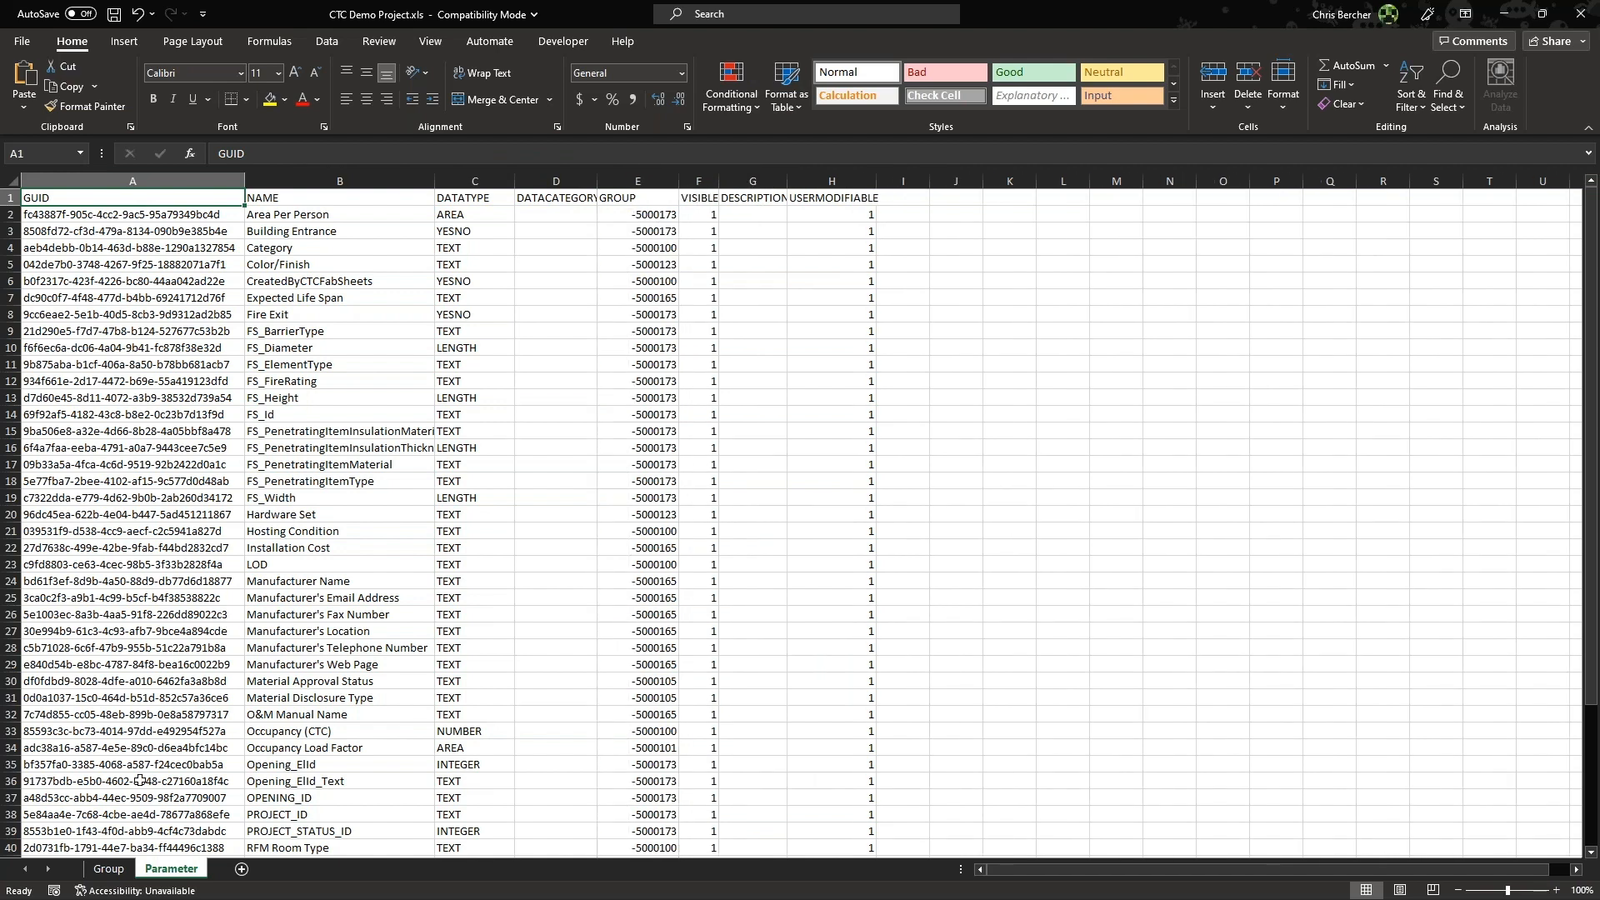
left_click(108, 868)
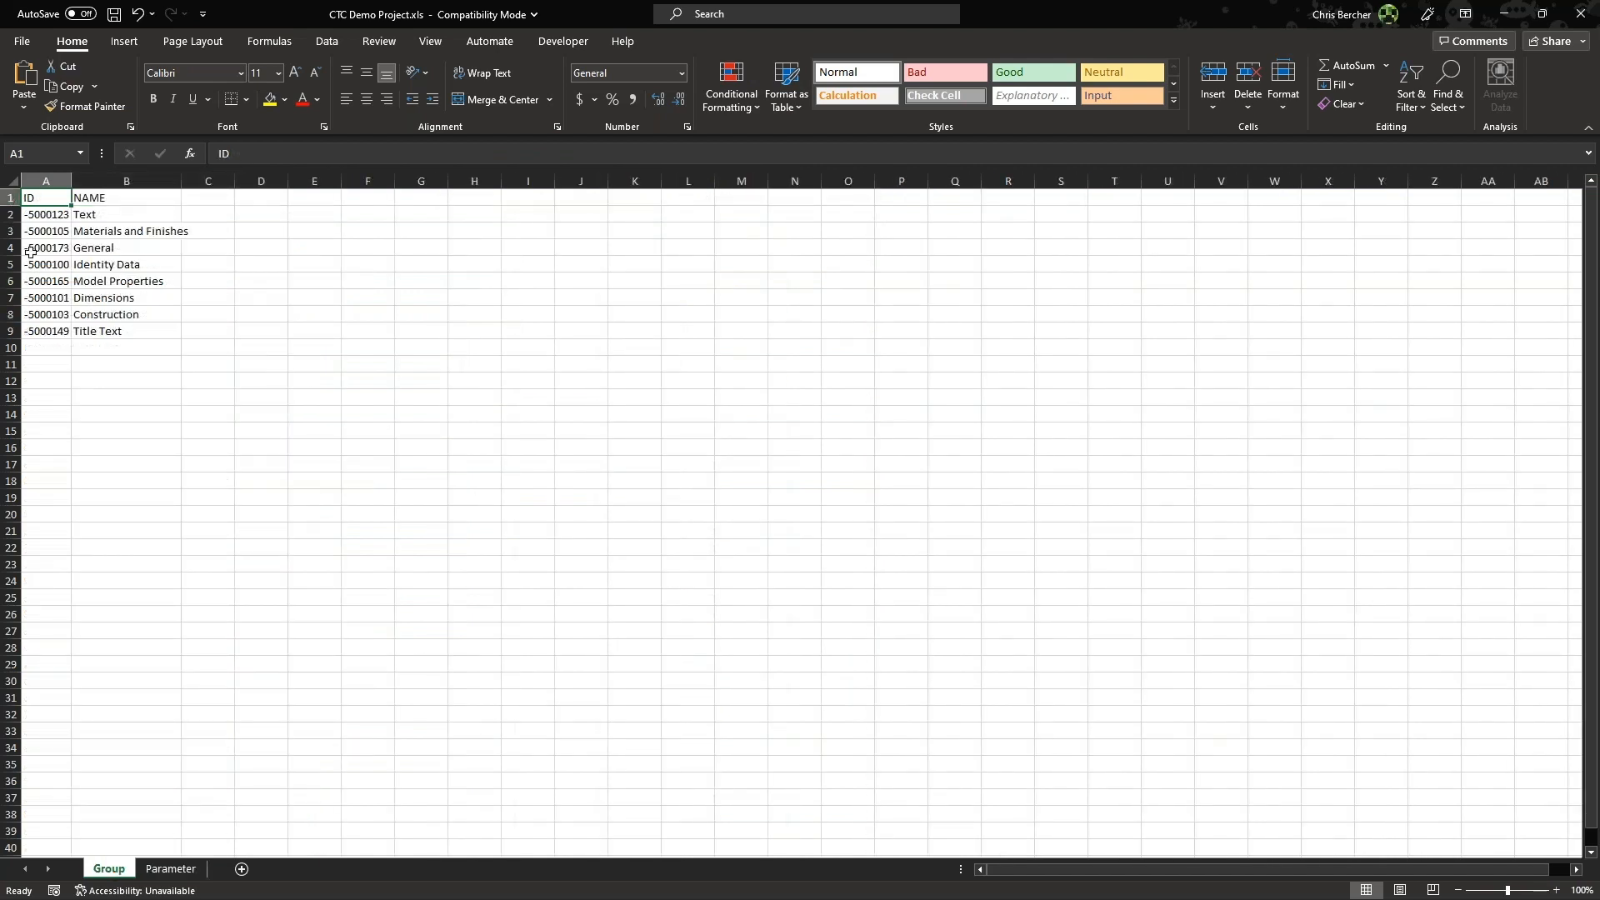
left_click(170, 869)
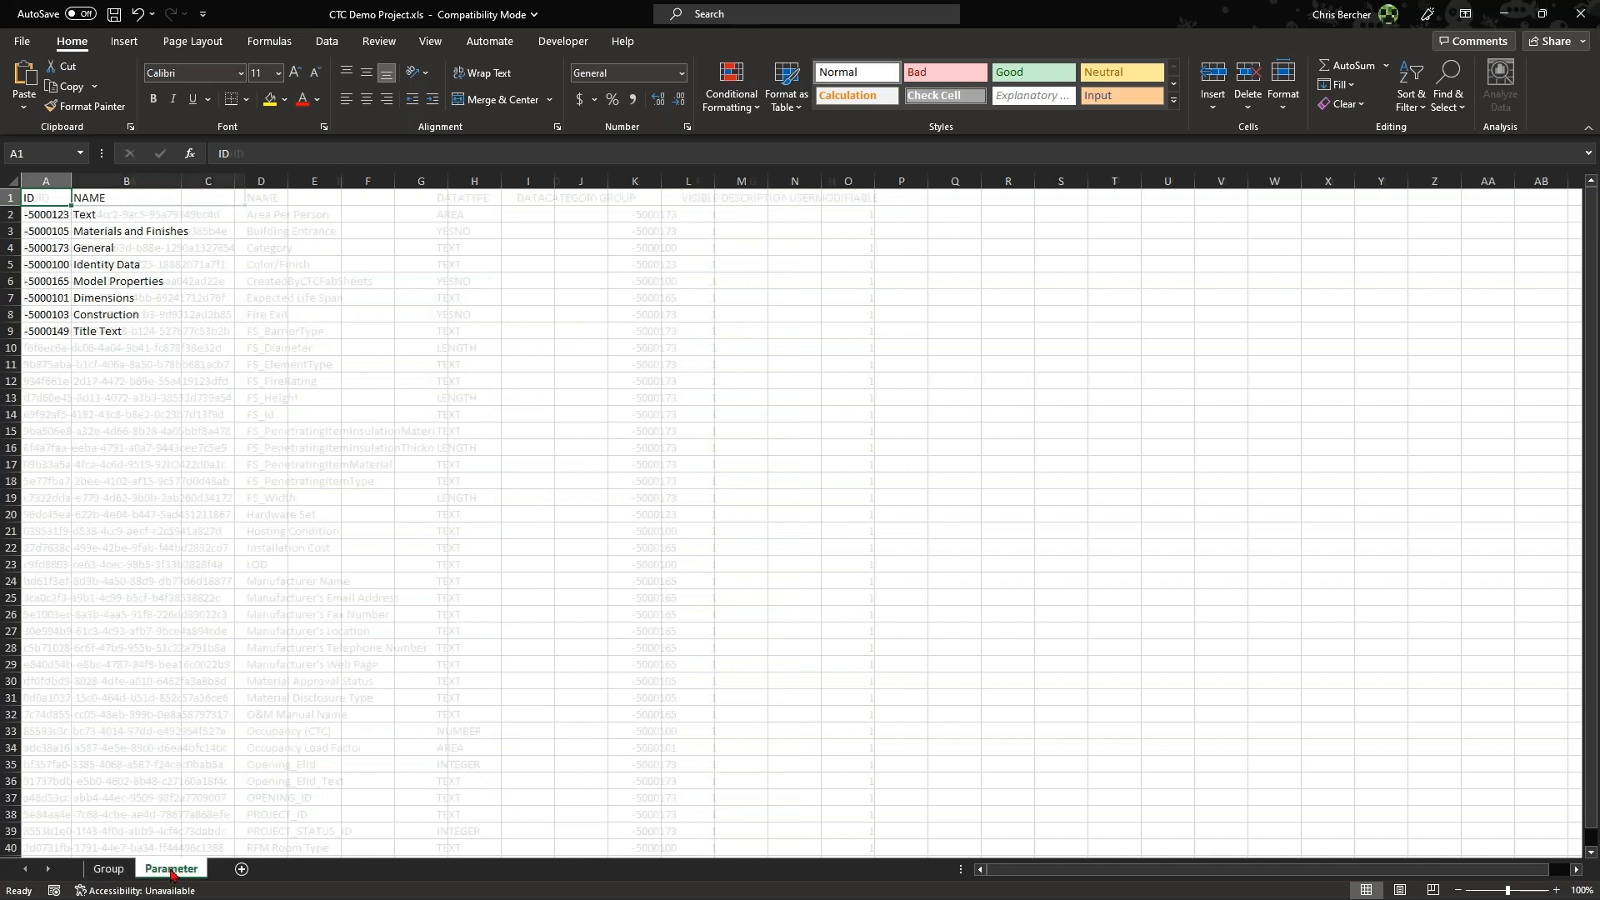
left_click_drag(783, 177, 804, 180)
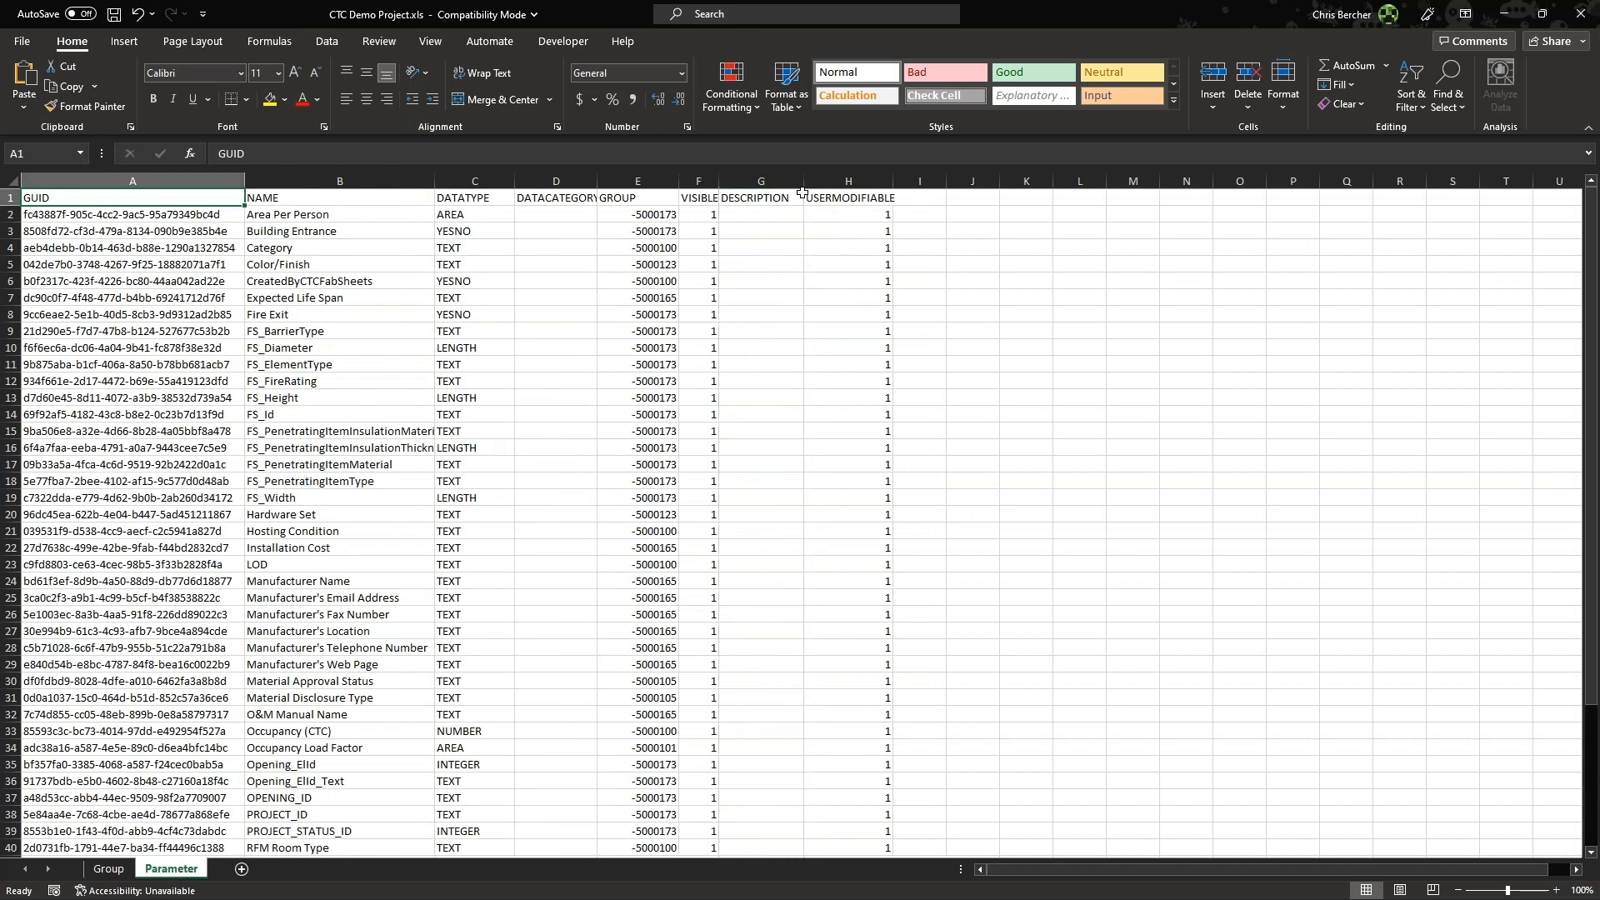
Step: Look through the Parameter sheet's rows, select its header row and minimise Excel to return to Shared Parameter Manager
scroll(648, 395, "down", 8)
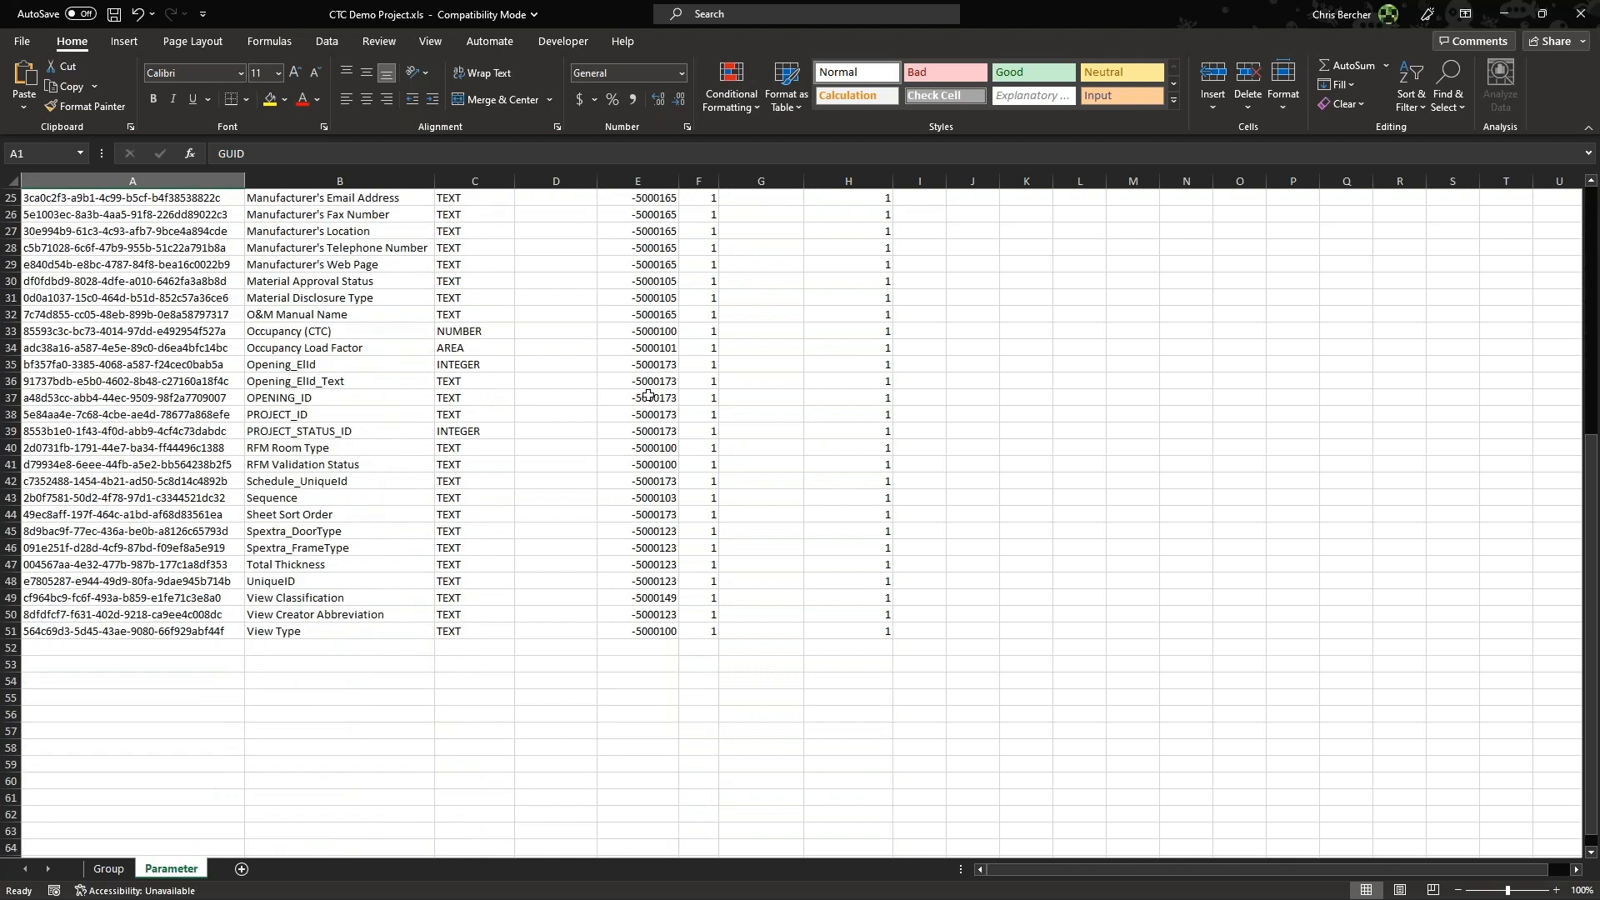
scroll(648, 395, "up", 6)
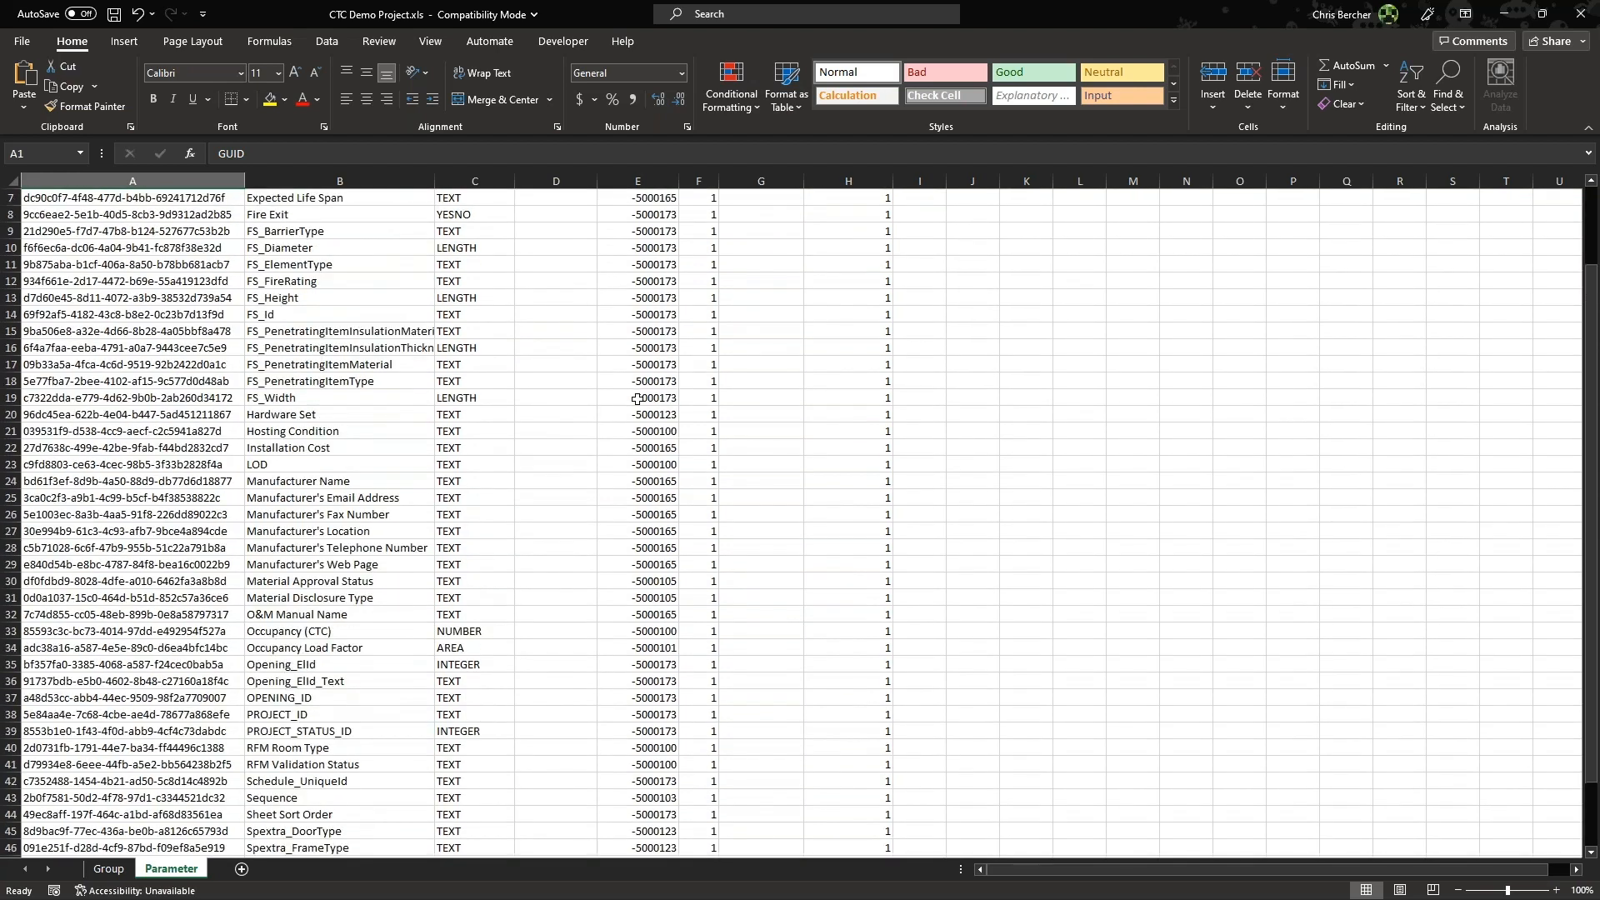
scroll(638, 399, "up", 1)
scroll(637, 400, "up", 1)
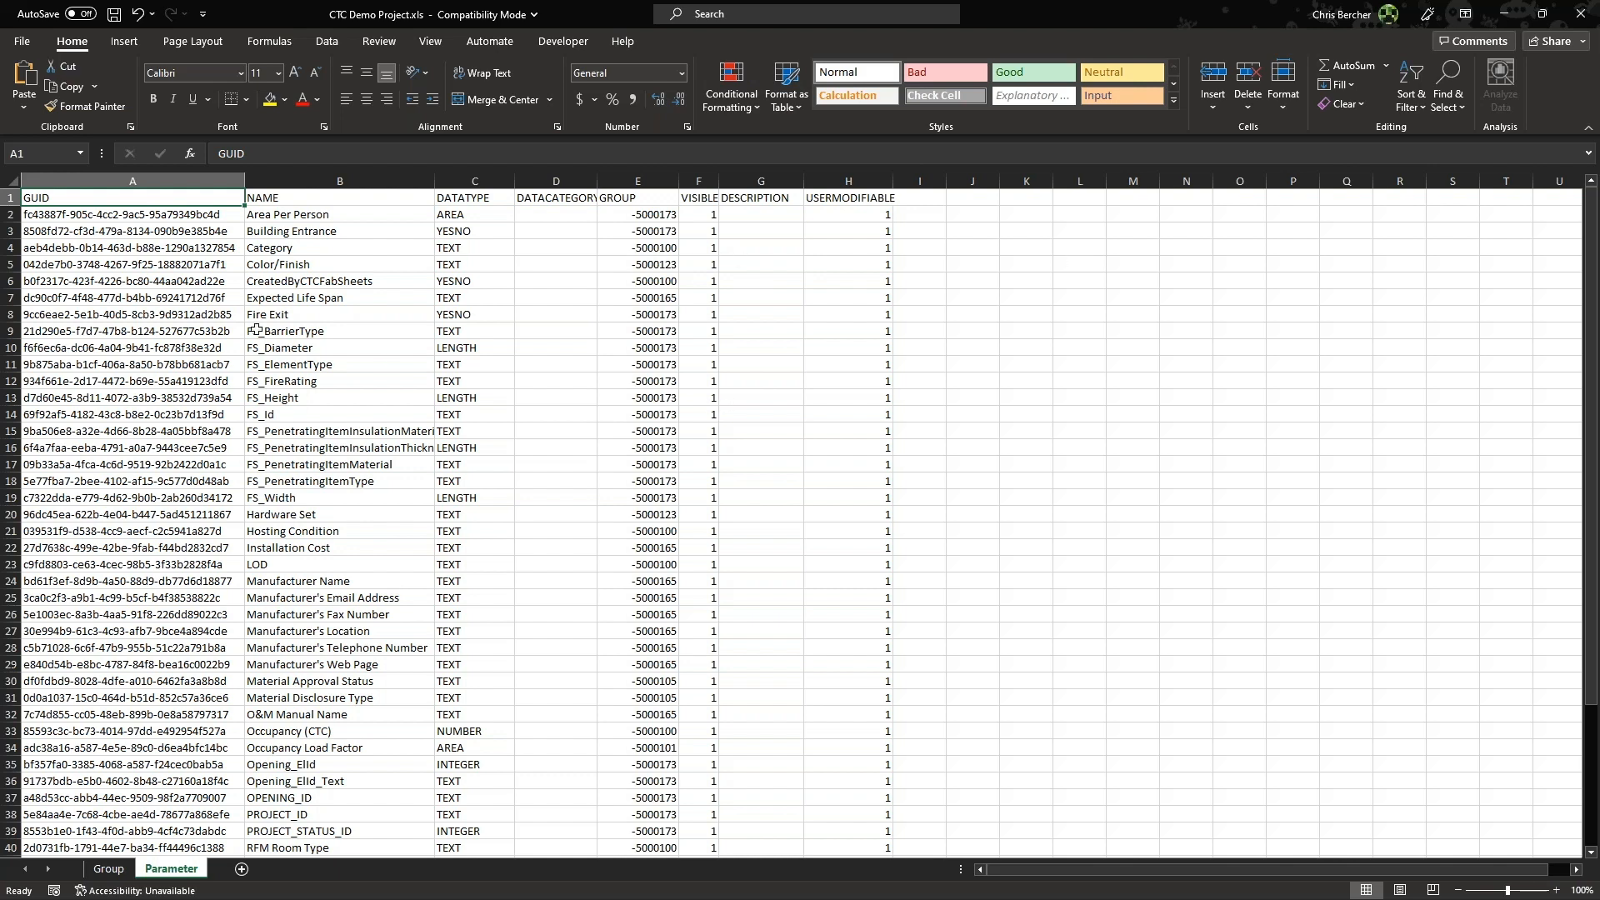
left_click(11, 198)
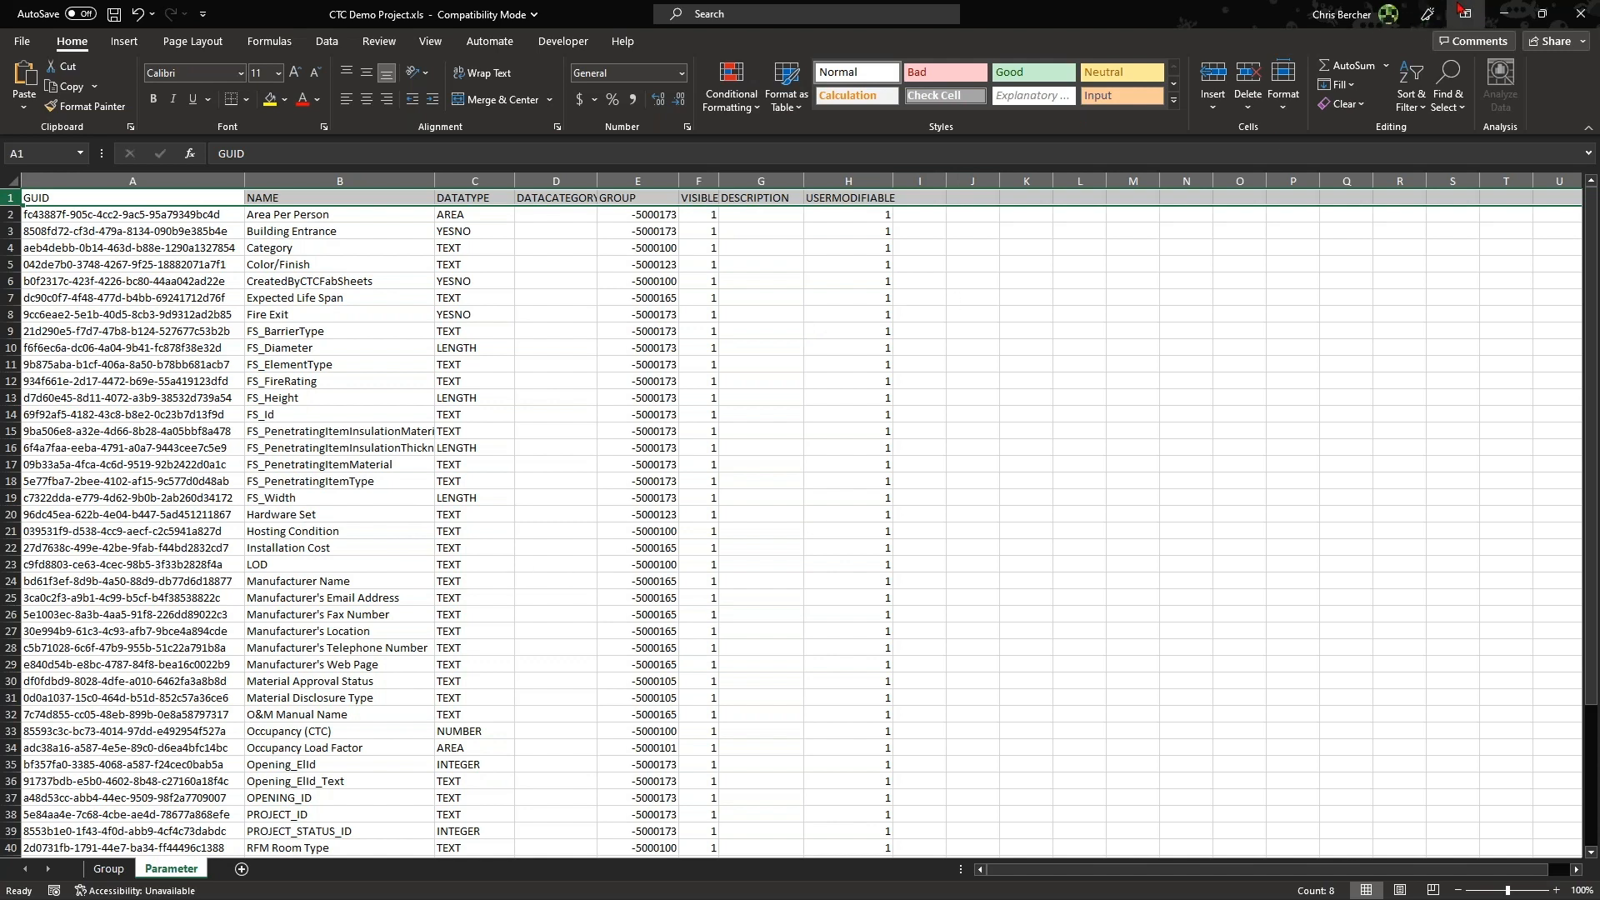
left_click(1503, 14)
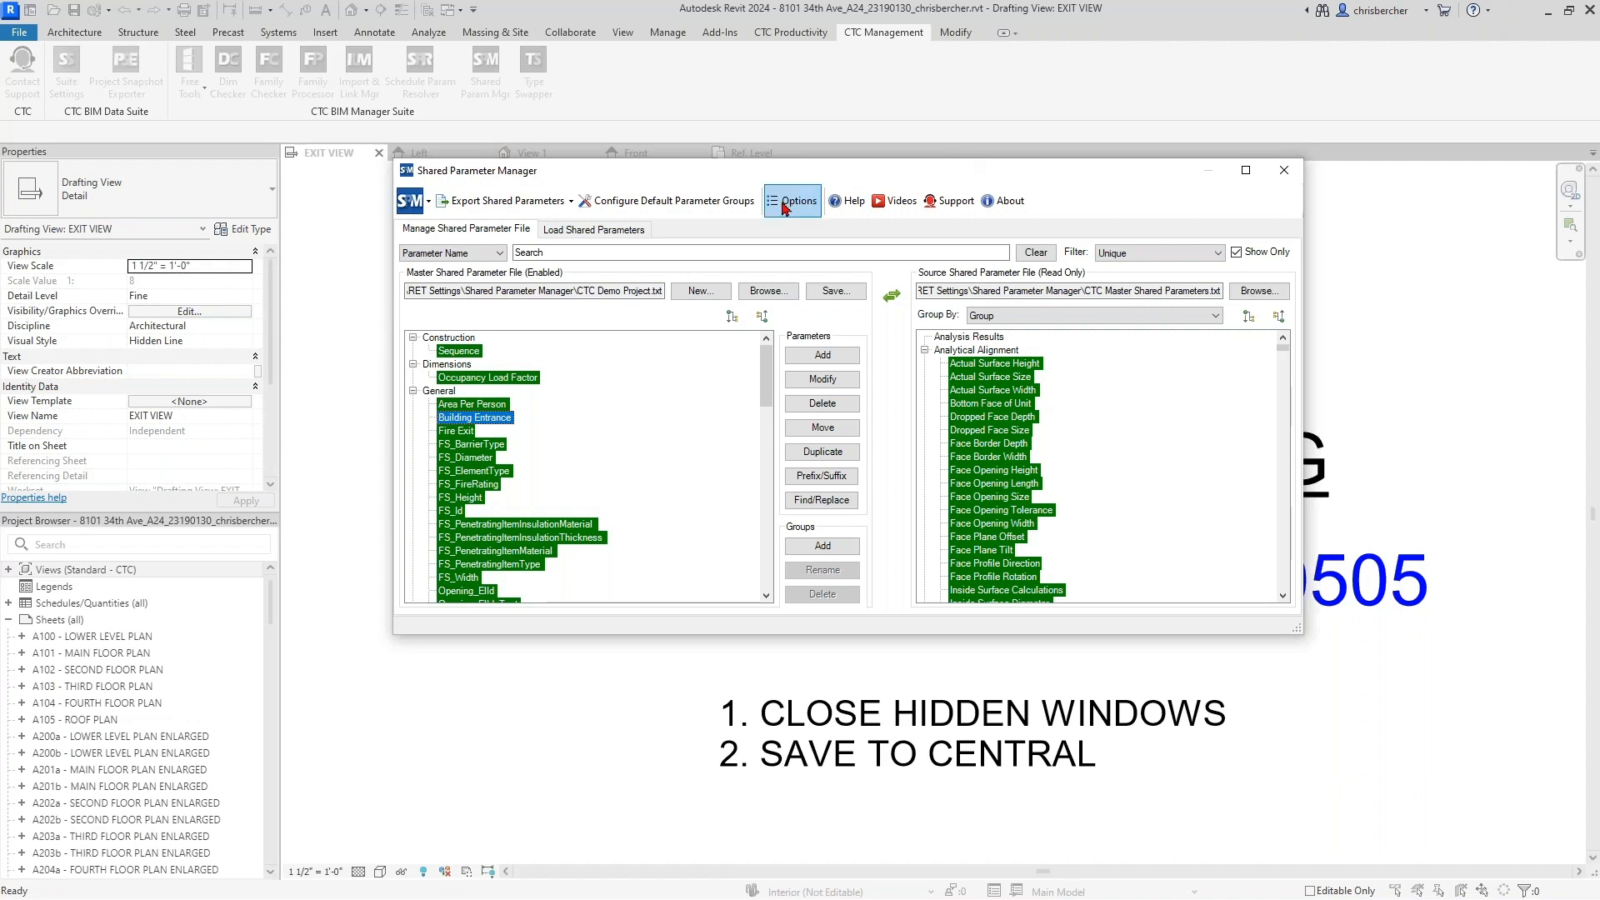
Step: In the default parameter group settings, assign the Common parameter type Mass Density to the Electrical - Circuiting group
left_click(666, 201)
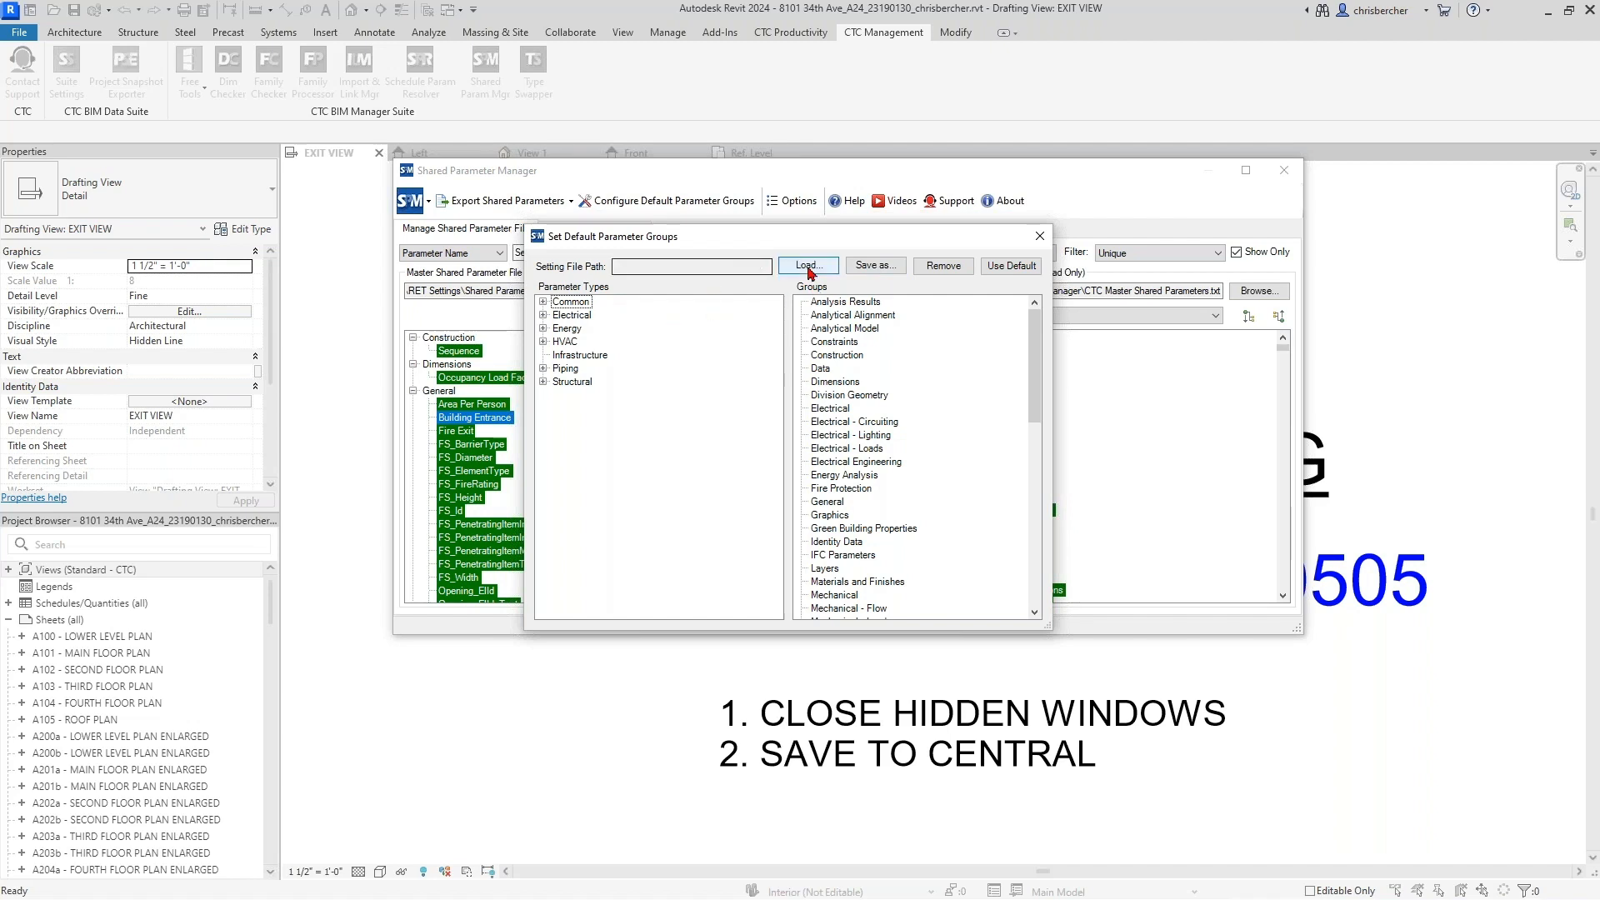
left_click(846, 315)
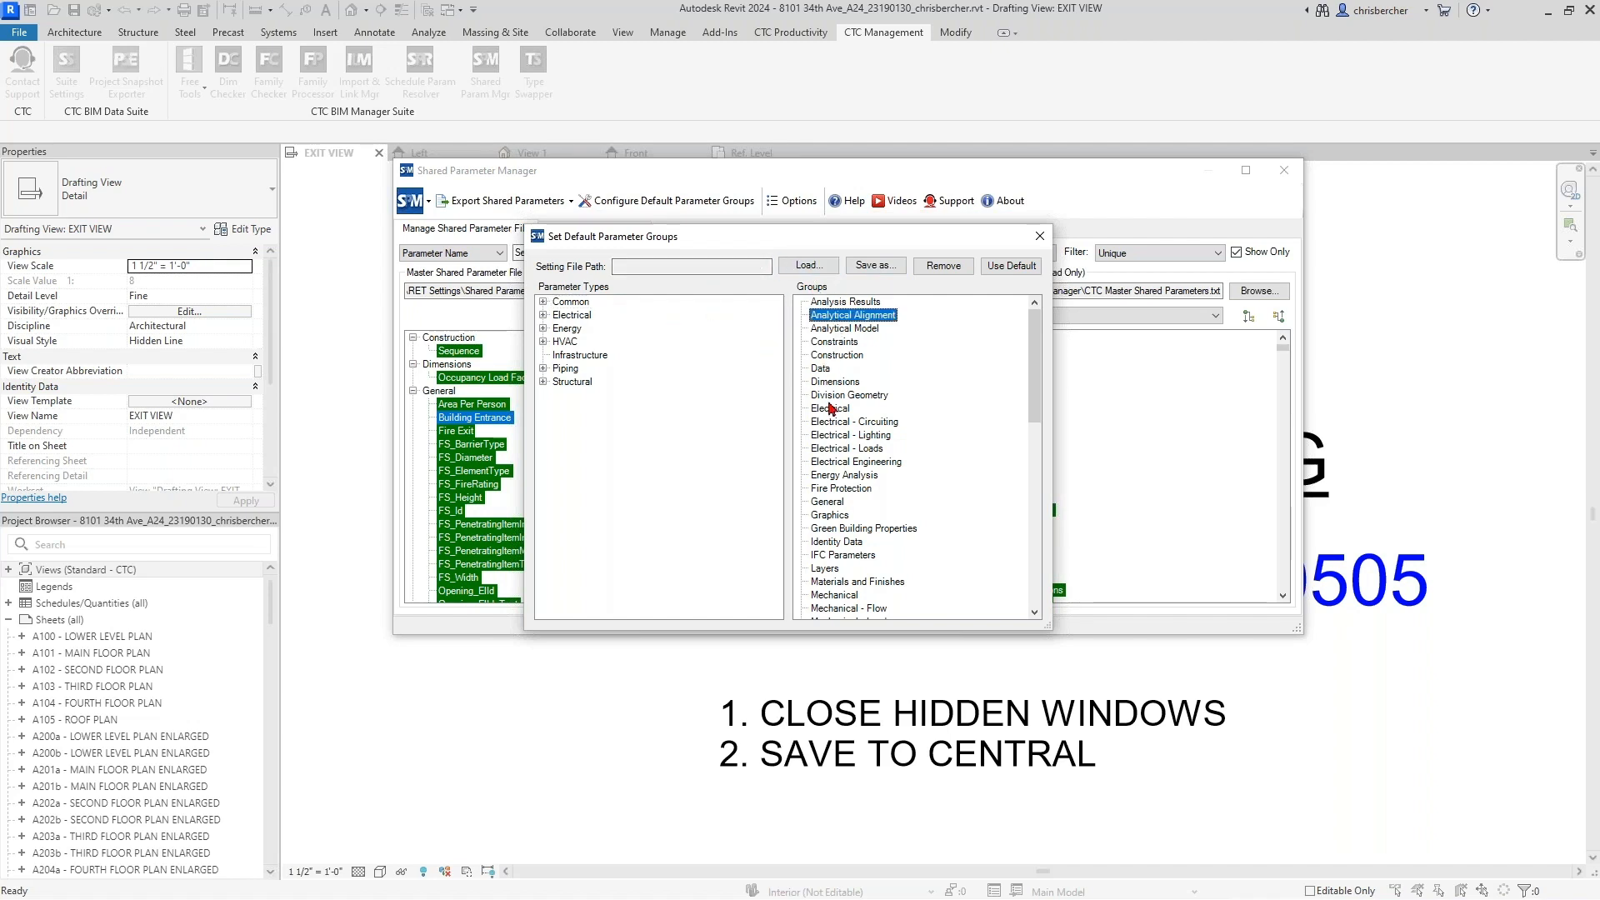
left_click(542, 302)
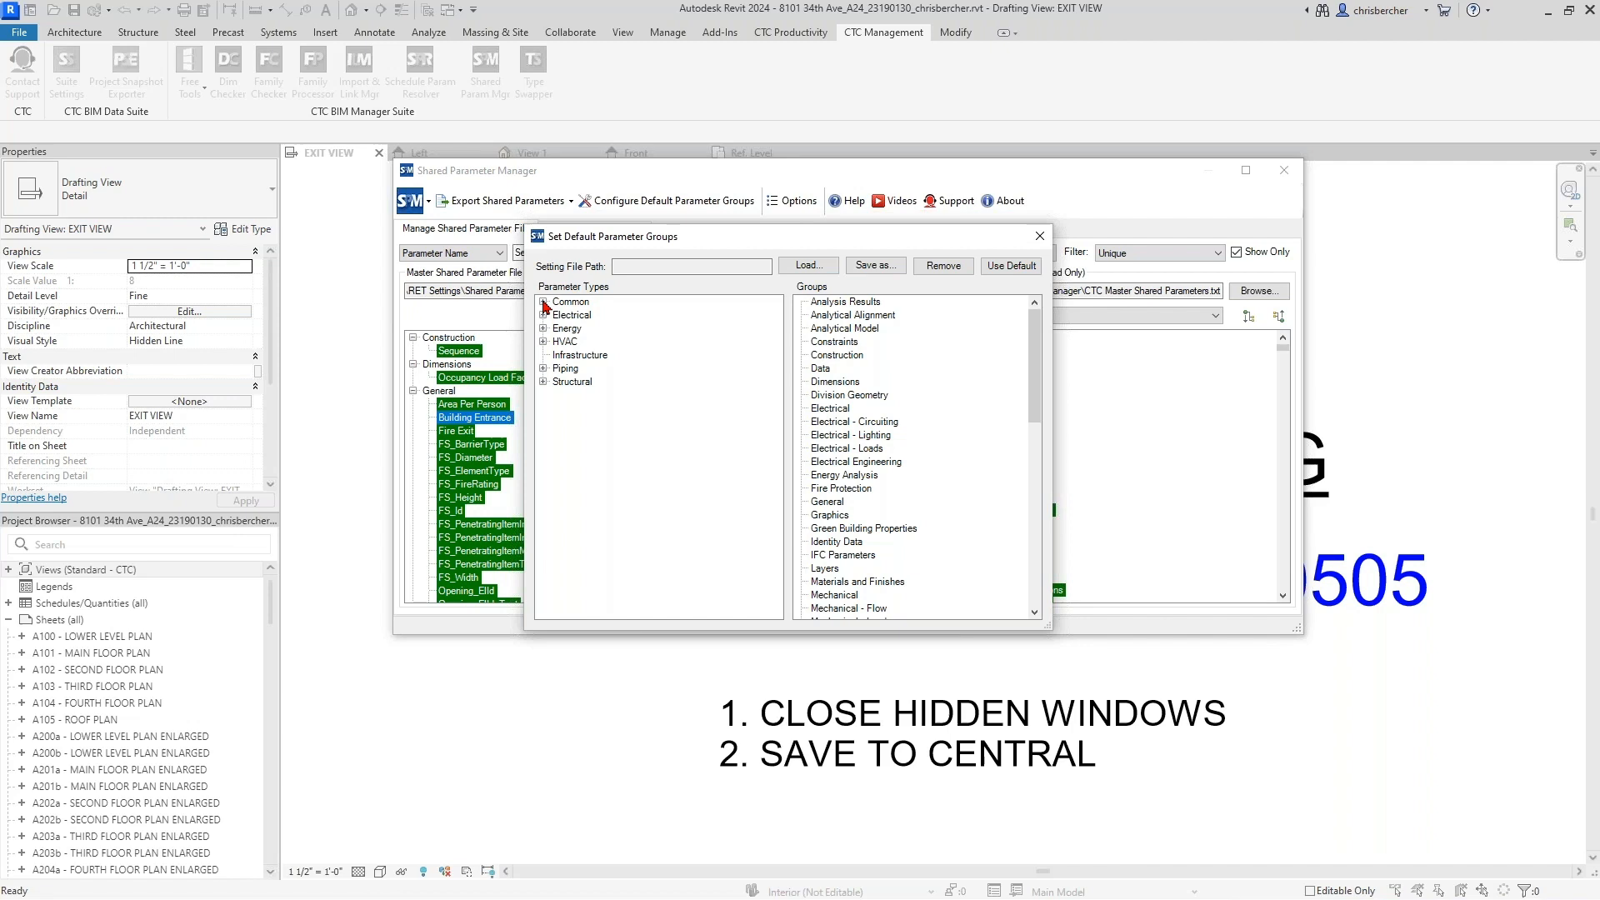
left_click(584, 448)
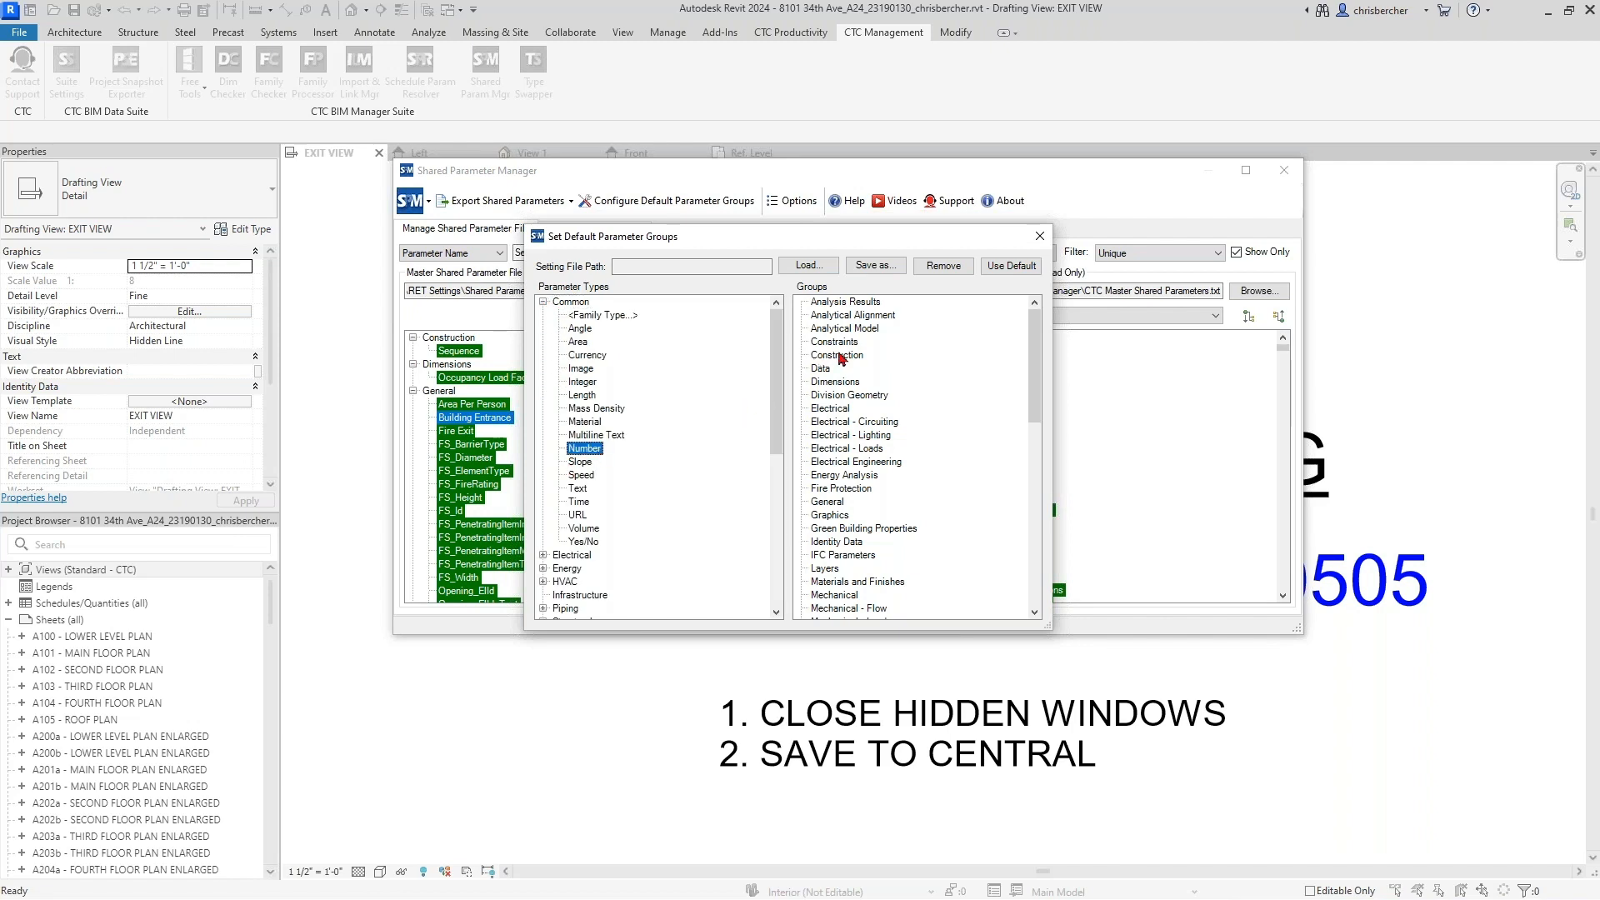
left_click(841, 395)
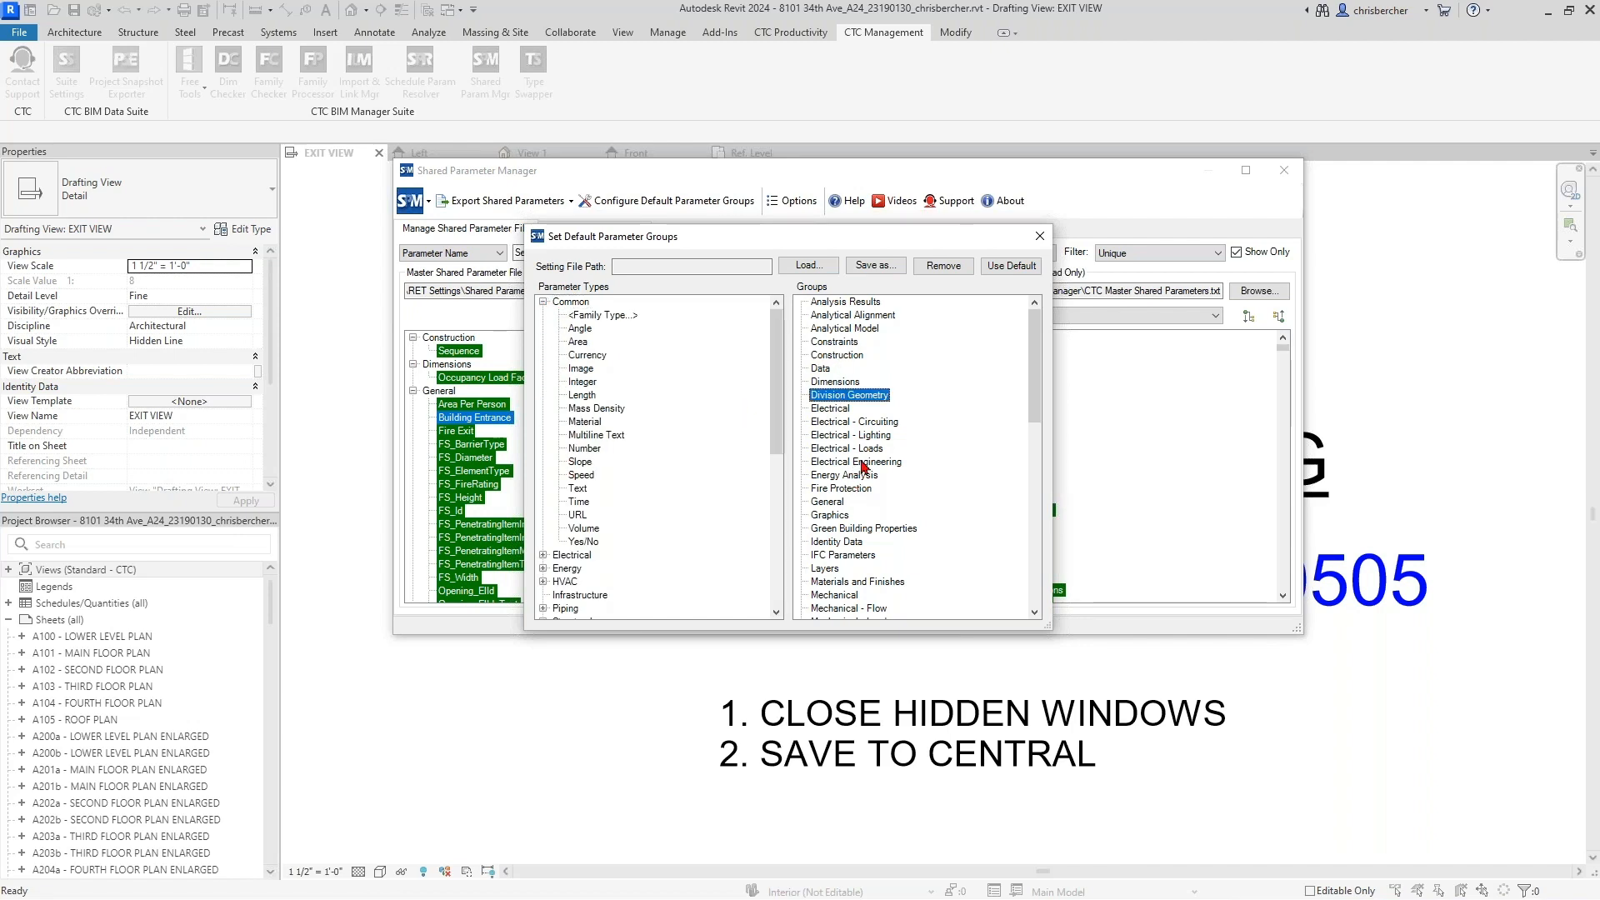
left_click_drag(596, 408, 851, 457)
left_click(594, 409)
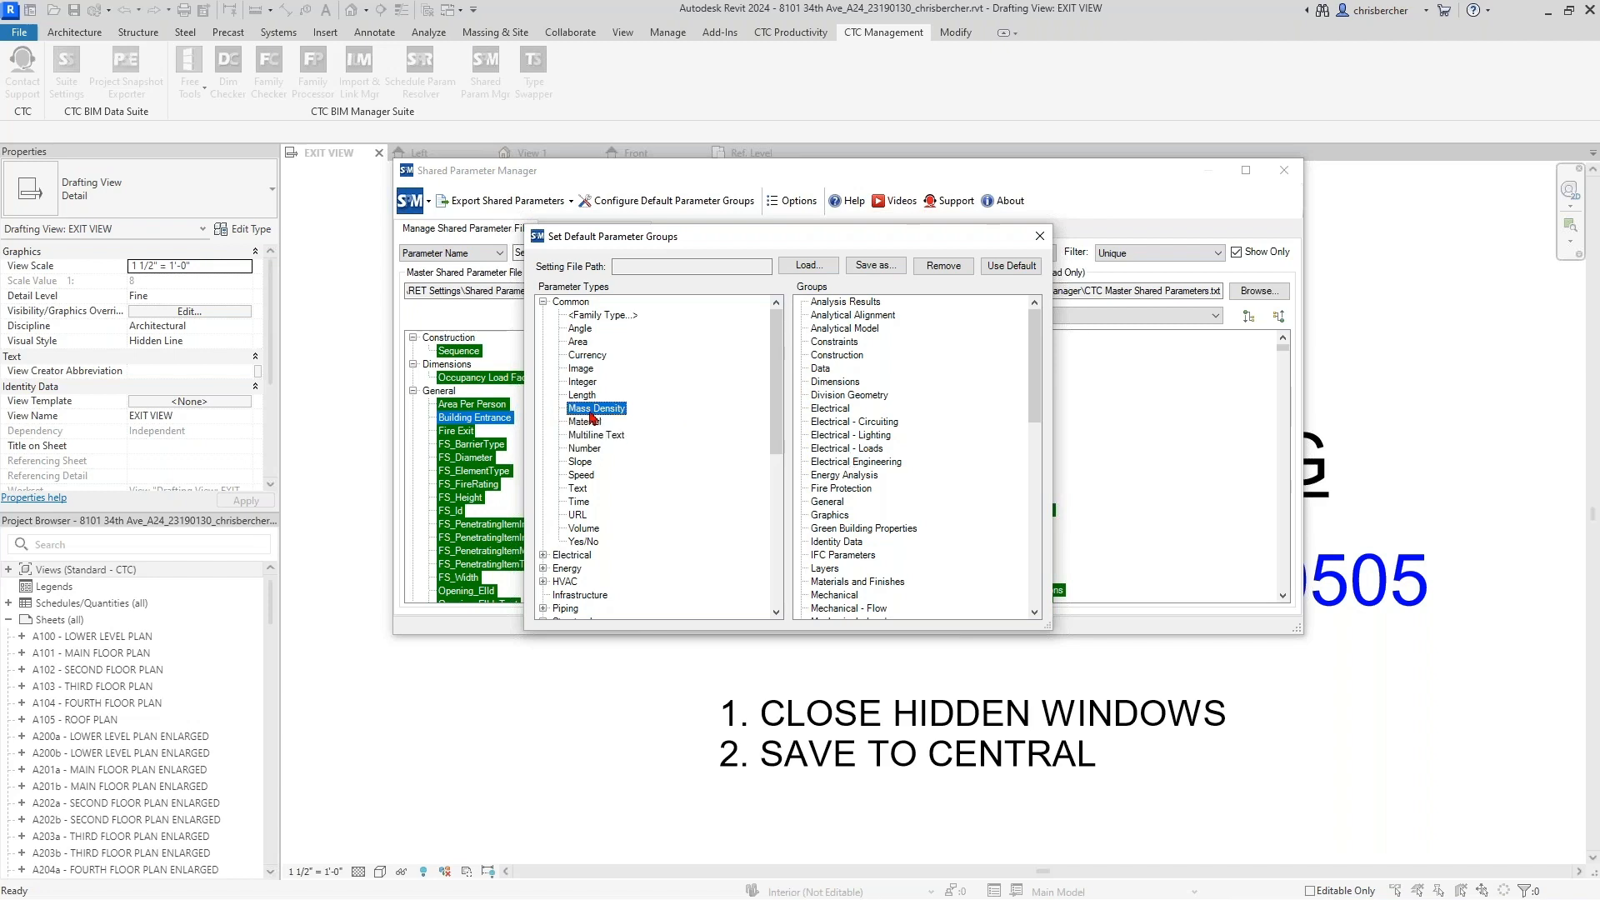
left_click_drag(585, 412, 850, 422)
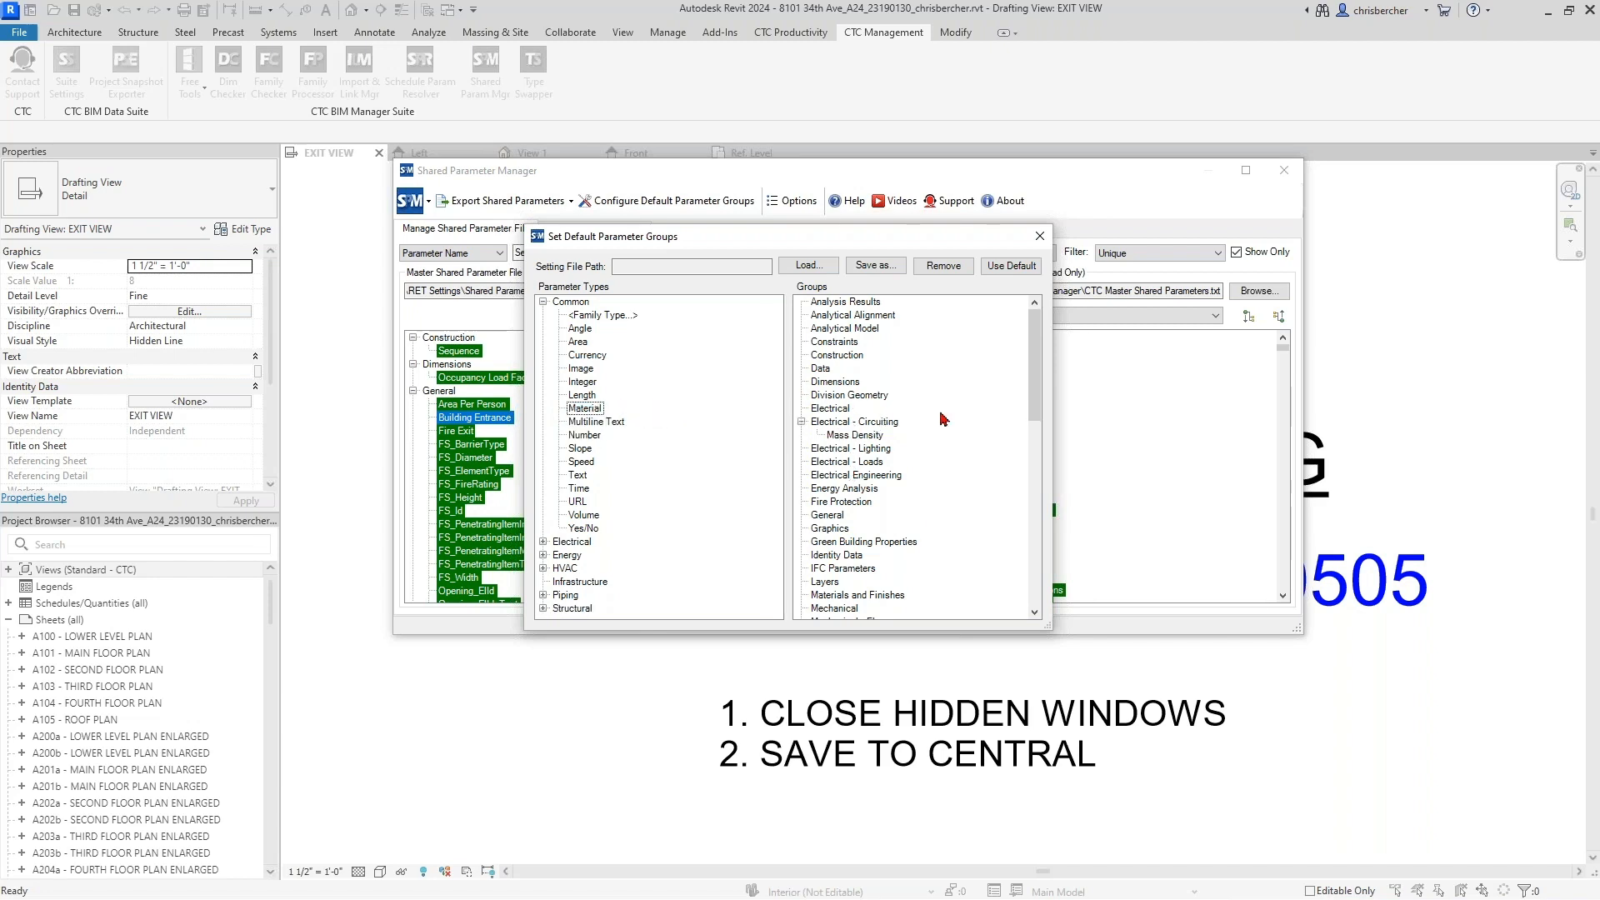
Step: Remove Mass Density from the Electrical - Circuiting group and restore the default parameter group settings
left_click(851, 449)
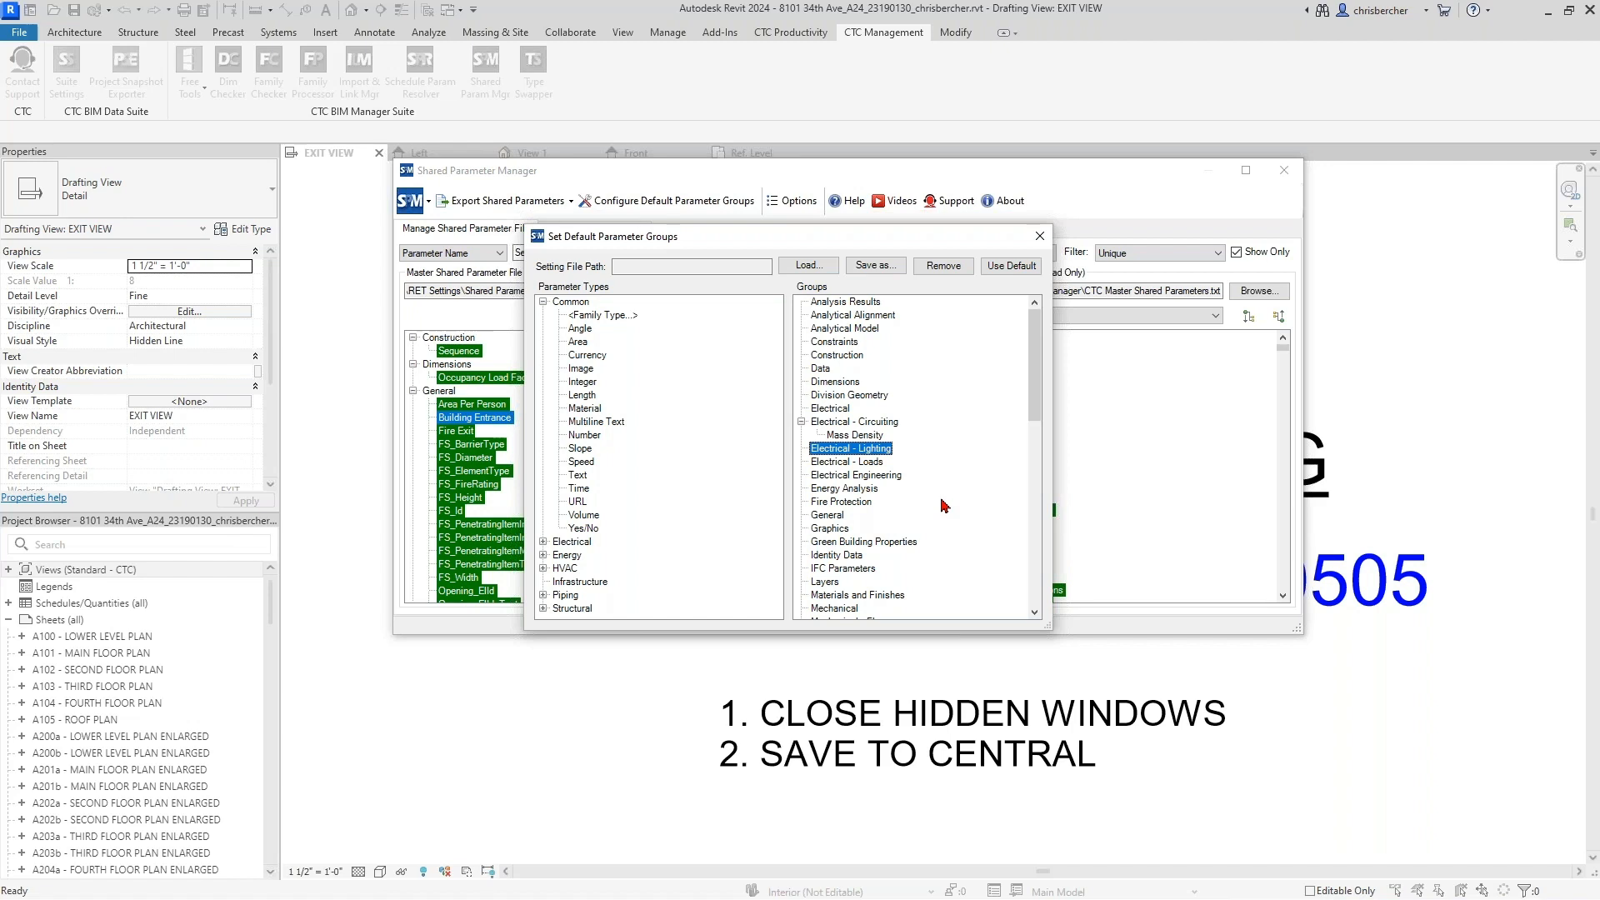
left_click(864, 437)
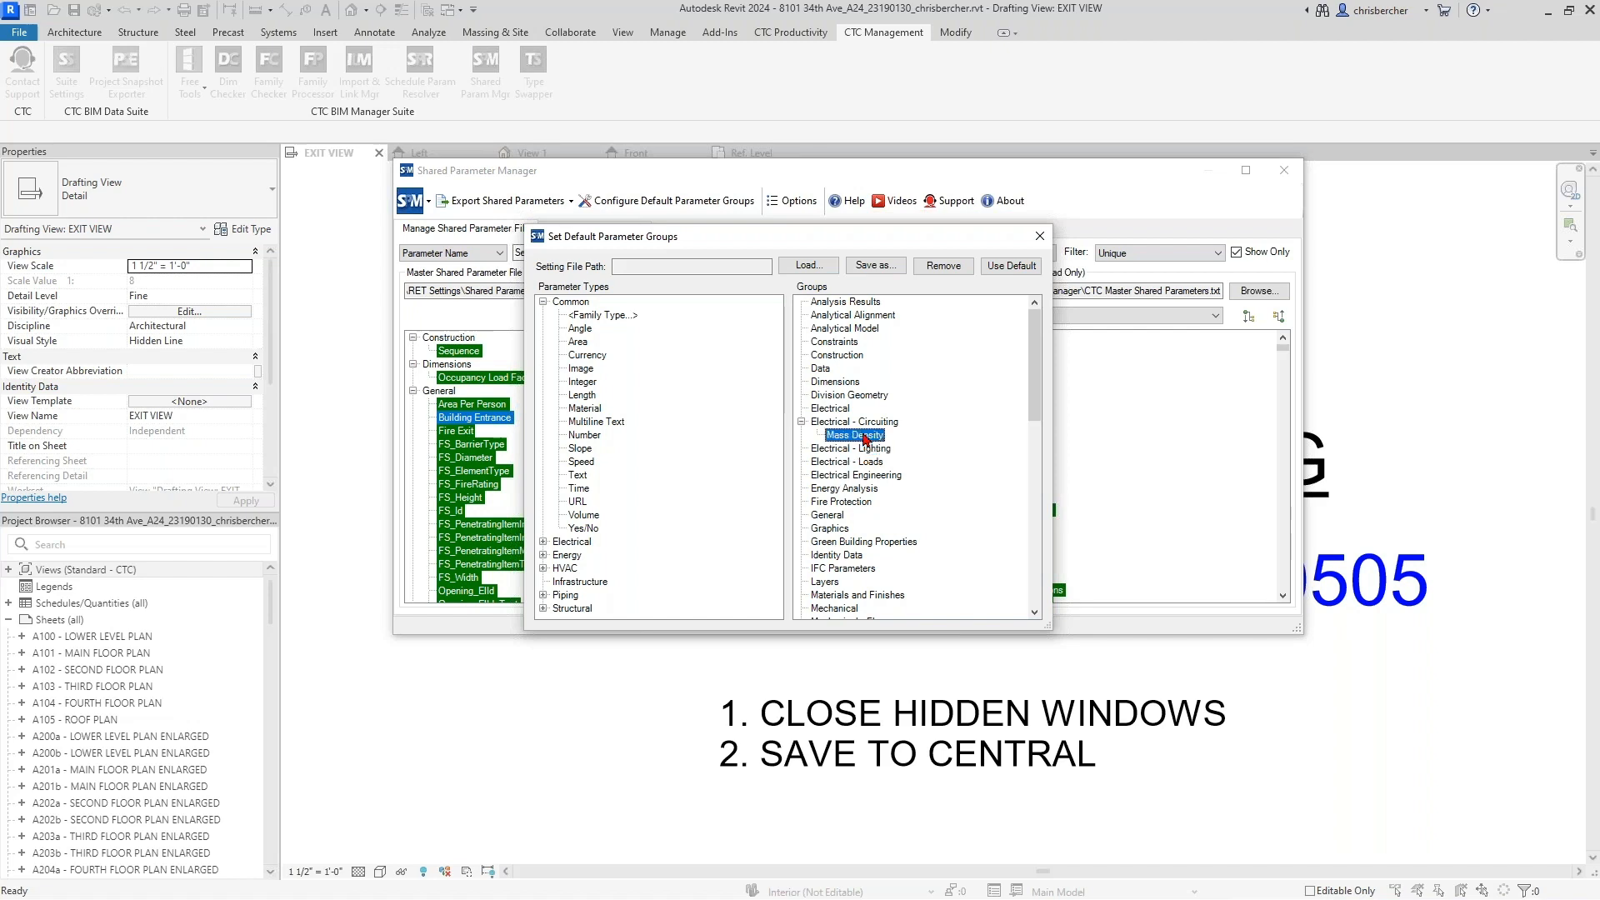
left_click(950, 266)
left_click(1015, 271)
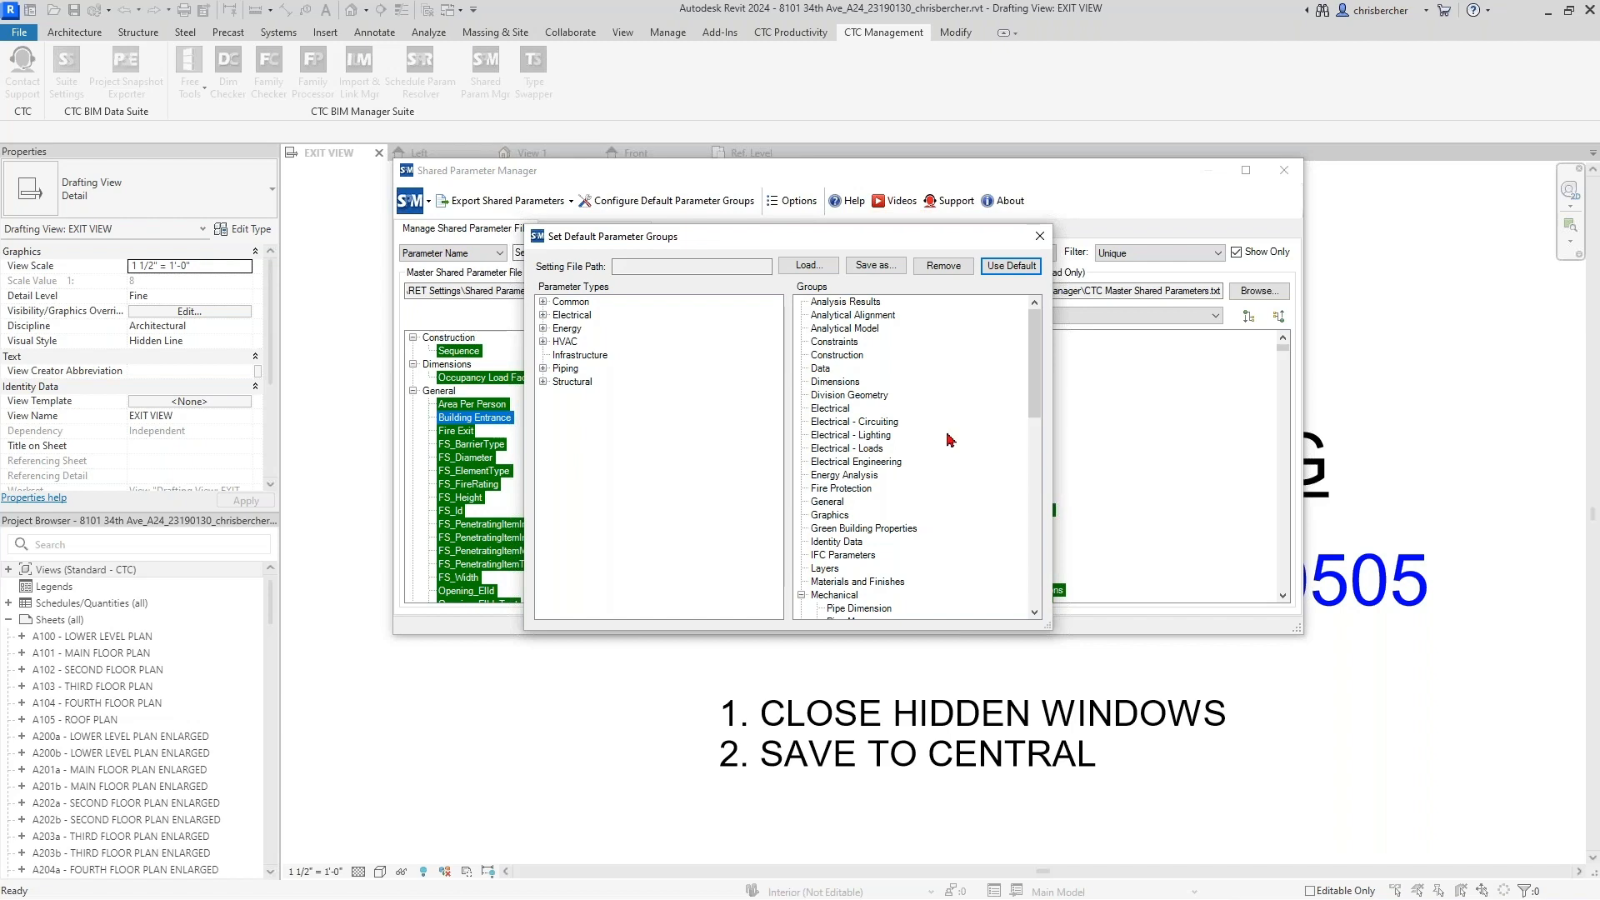
Step: Check the parameter types under the Mechanical group and close the default parameter group settings without saving the changes
left_click_drag(1043, 358, 1041, 446)
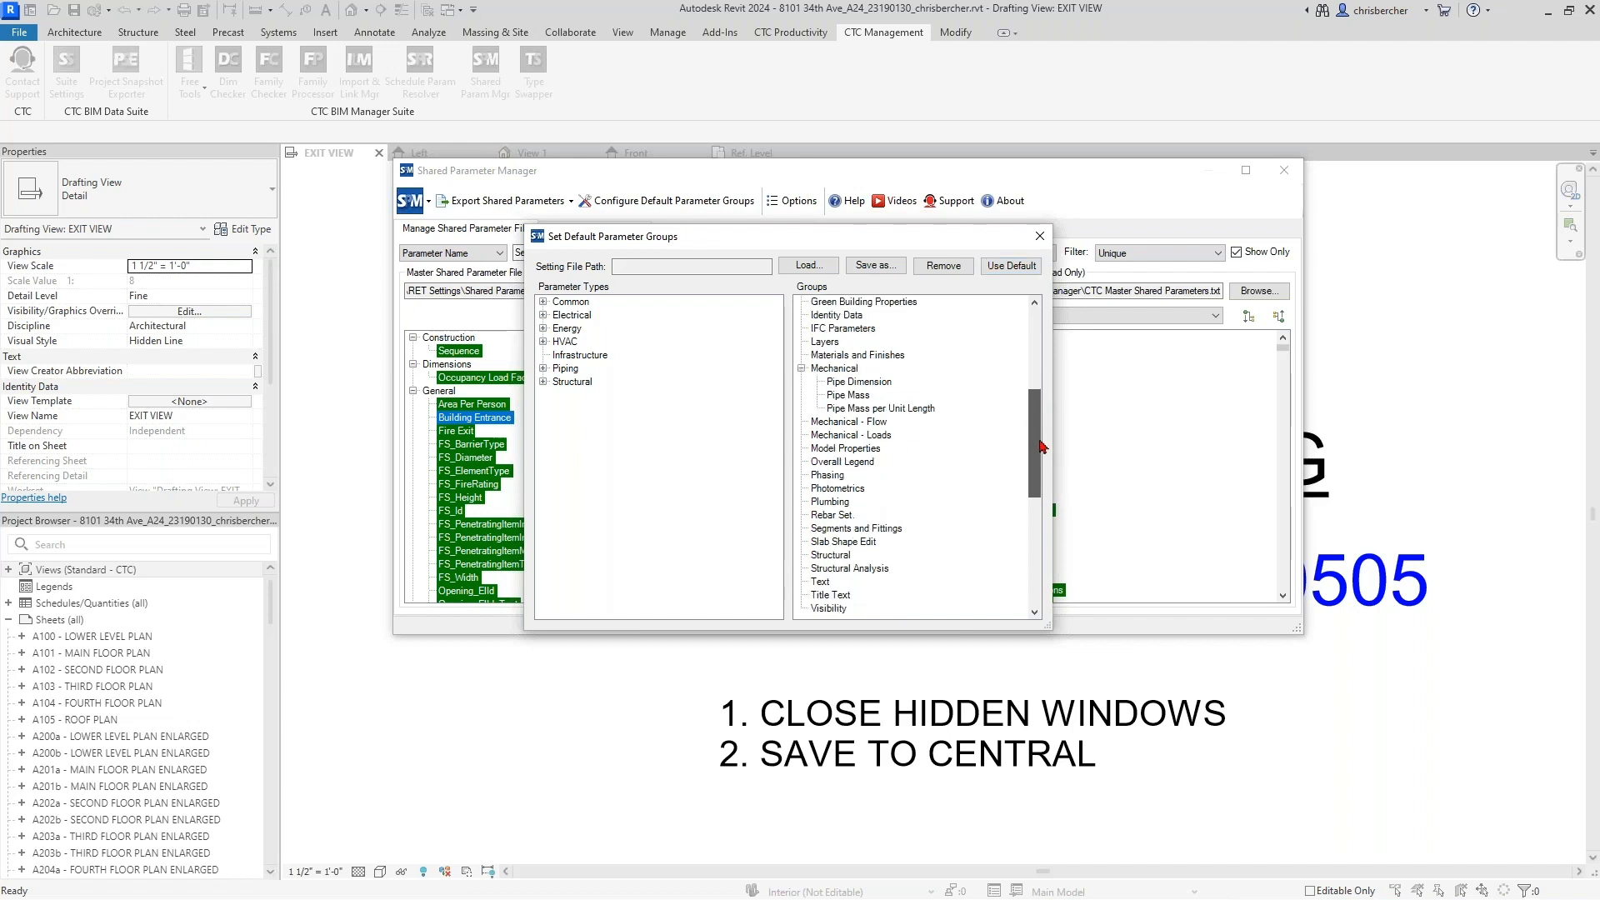
left_click(836, 368)
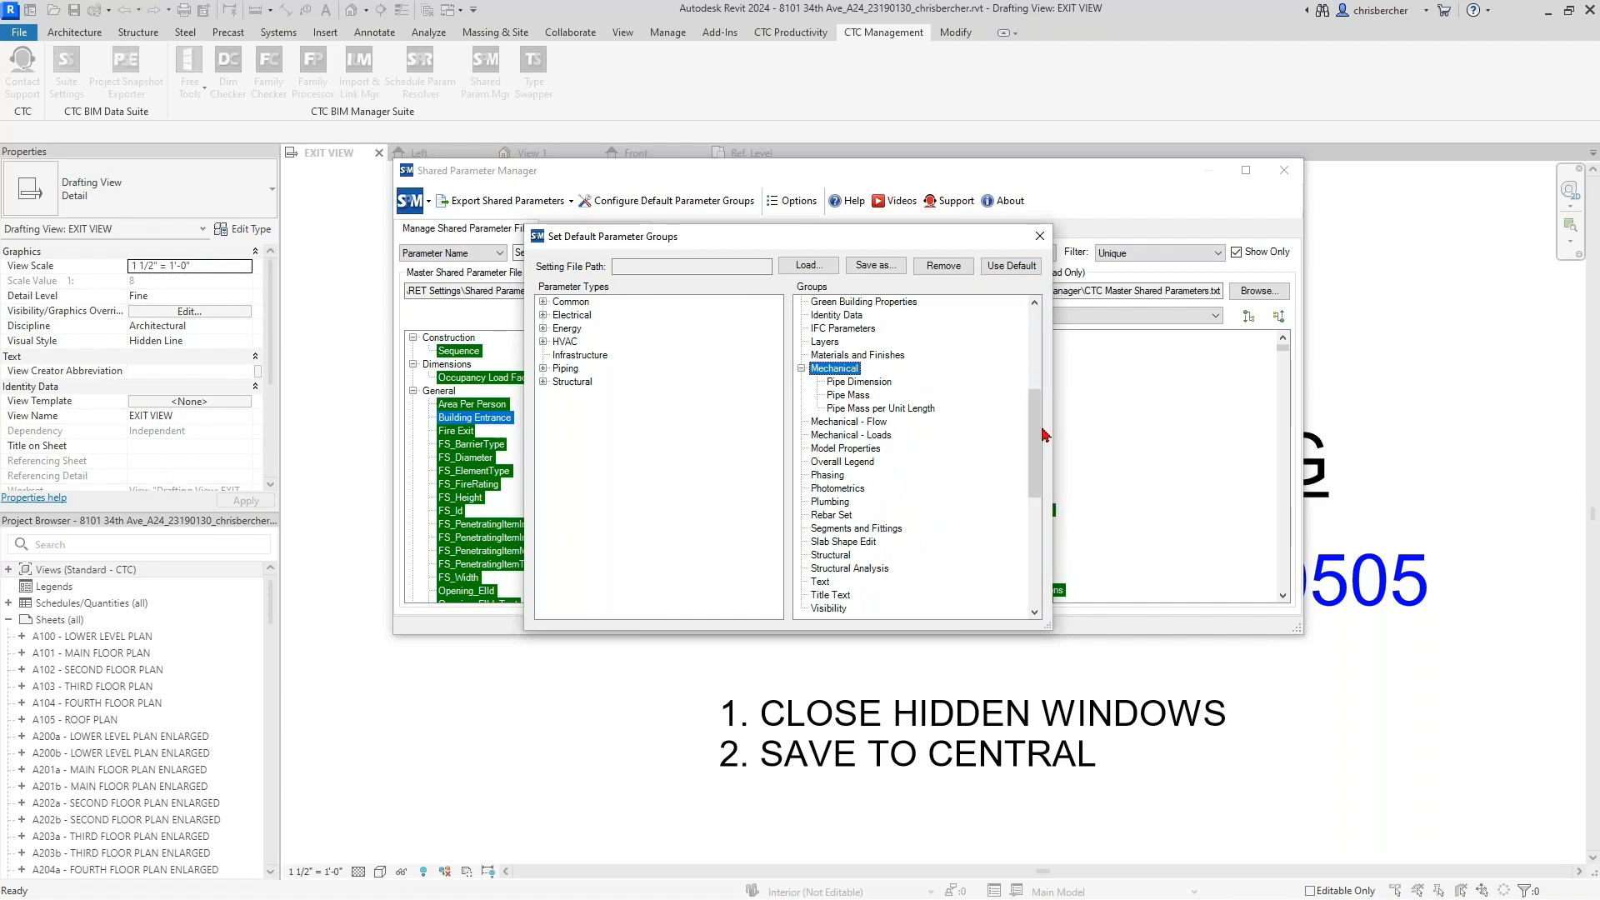
left_click_drag(832, 242, 837, 315)
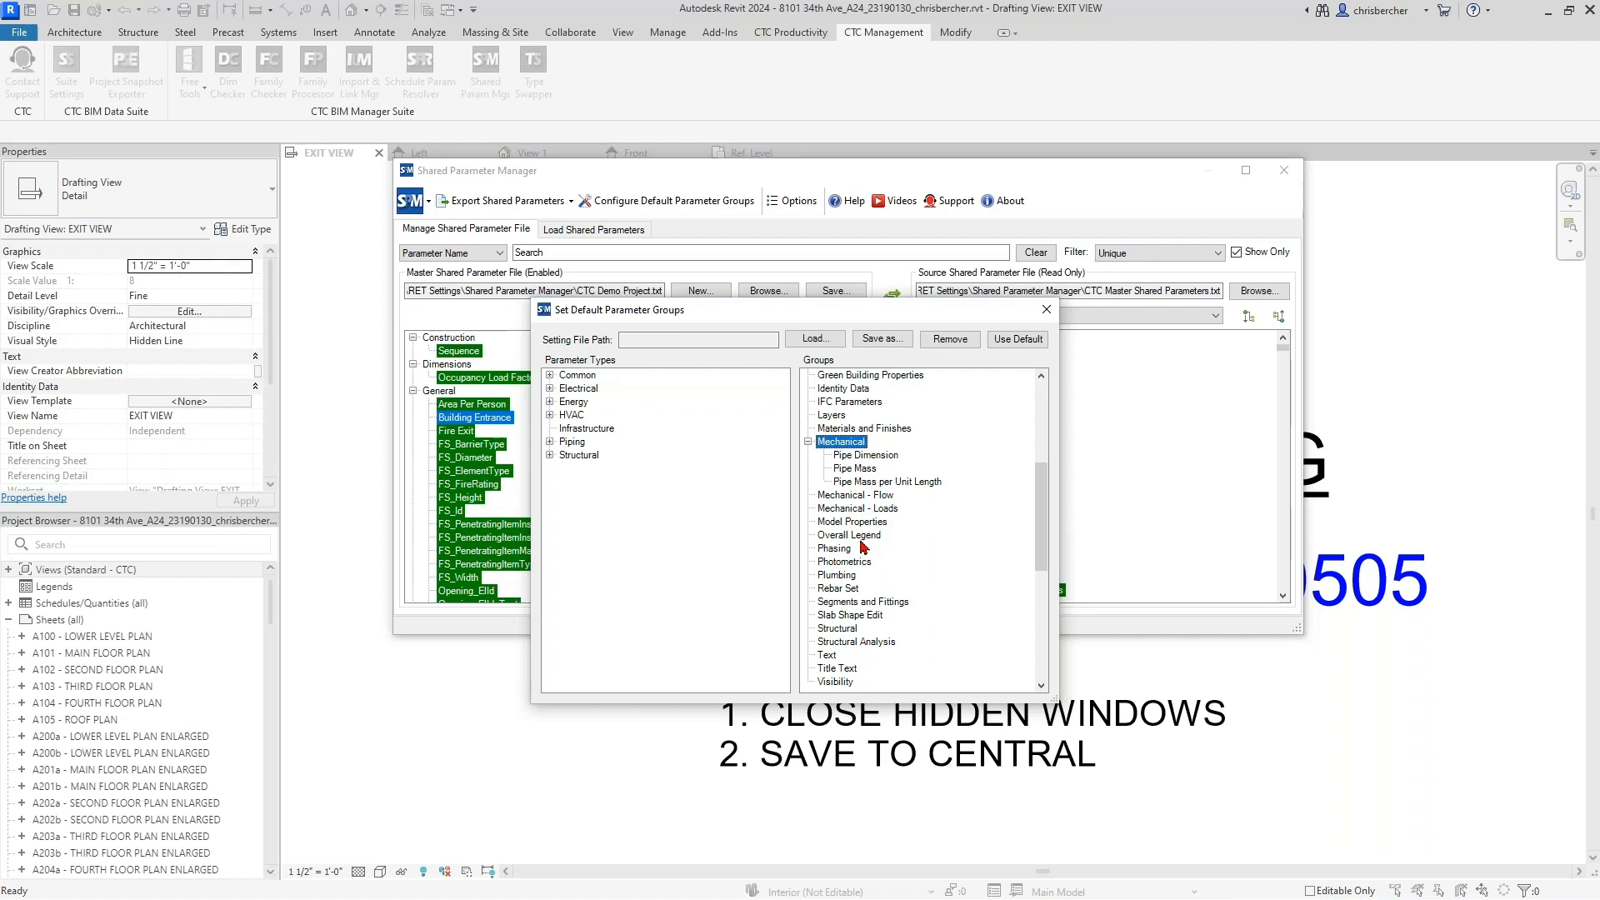
left_click(1046, 309)
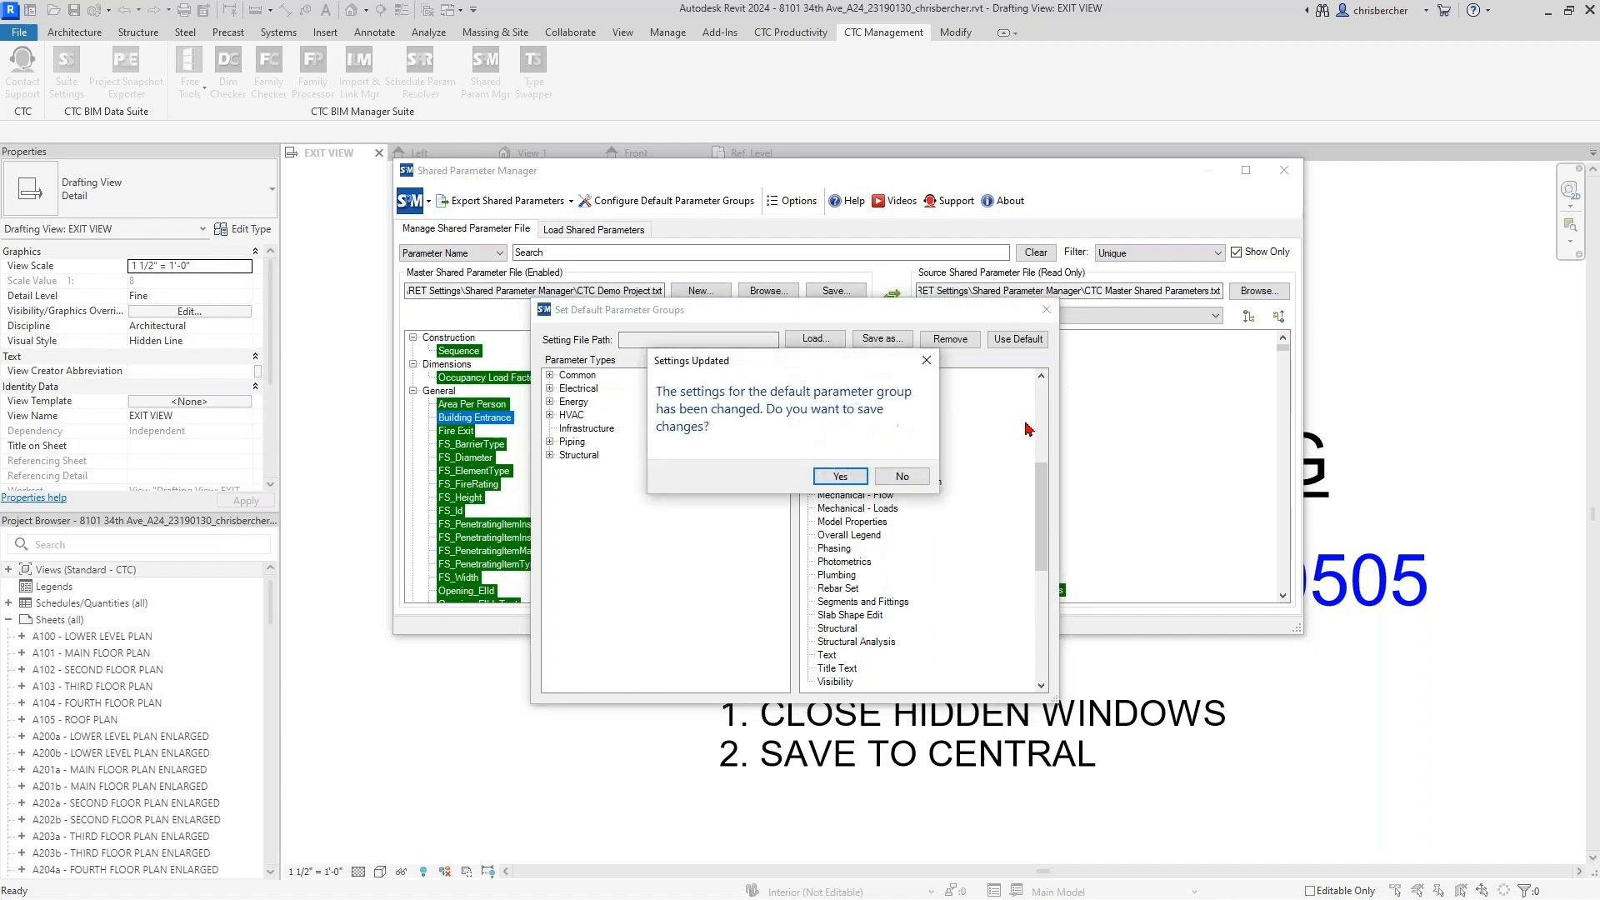
left_click(895, 479)
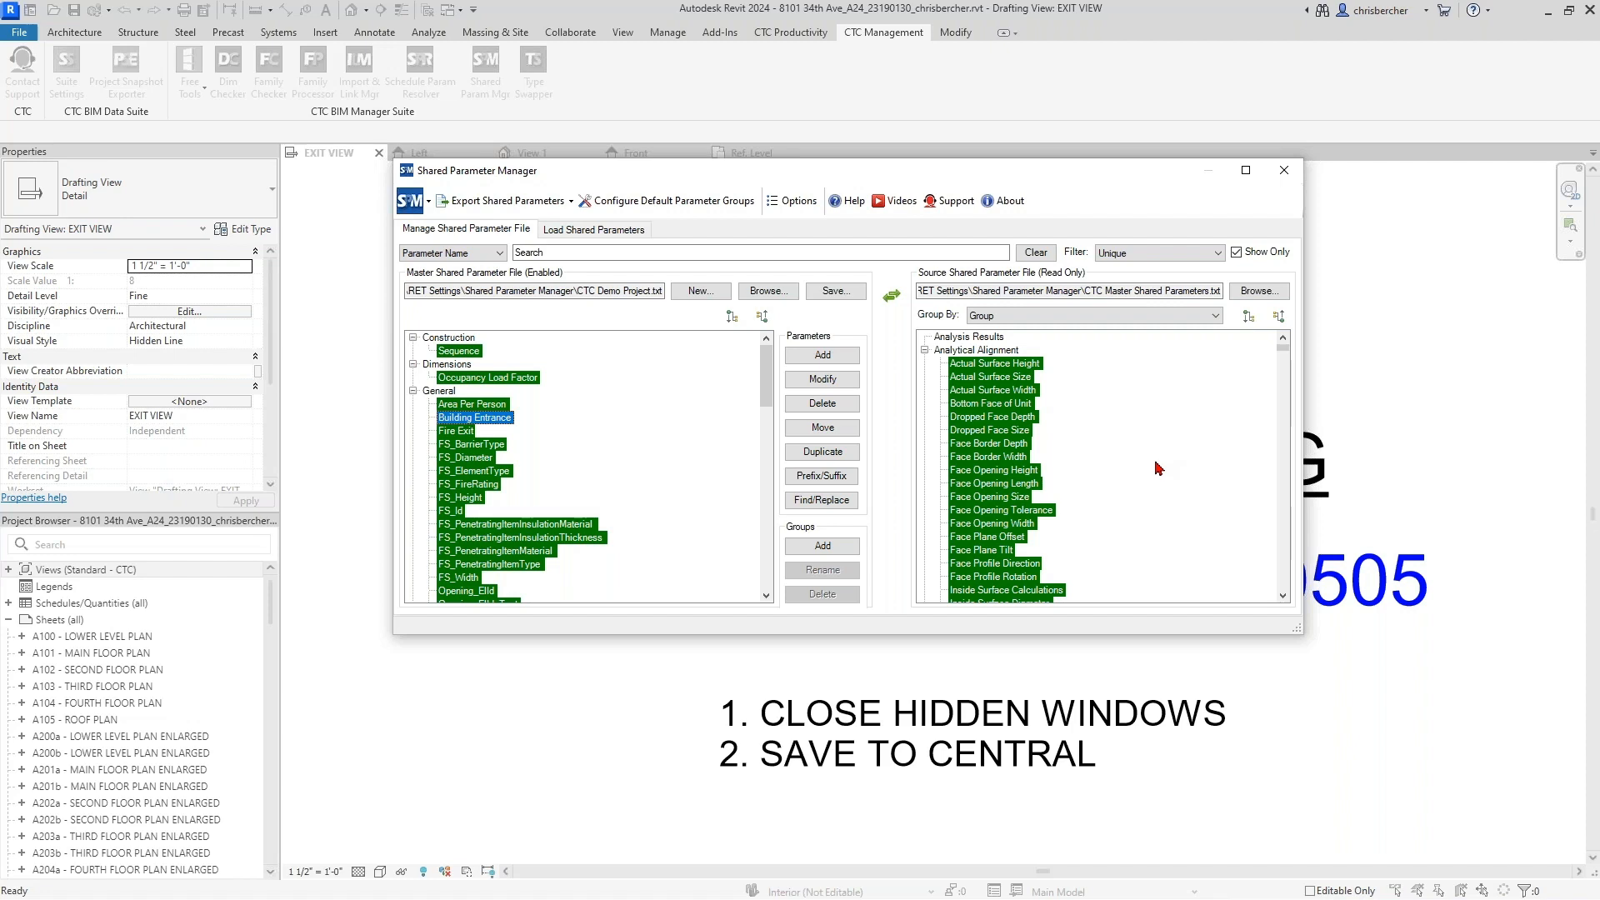
mouse_move(1017, 175)
left_mouse_down()
mouse_move(1049, 157)
mouse_move(1013, 165)
left_mouse_up()
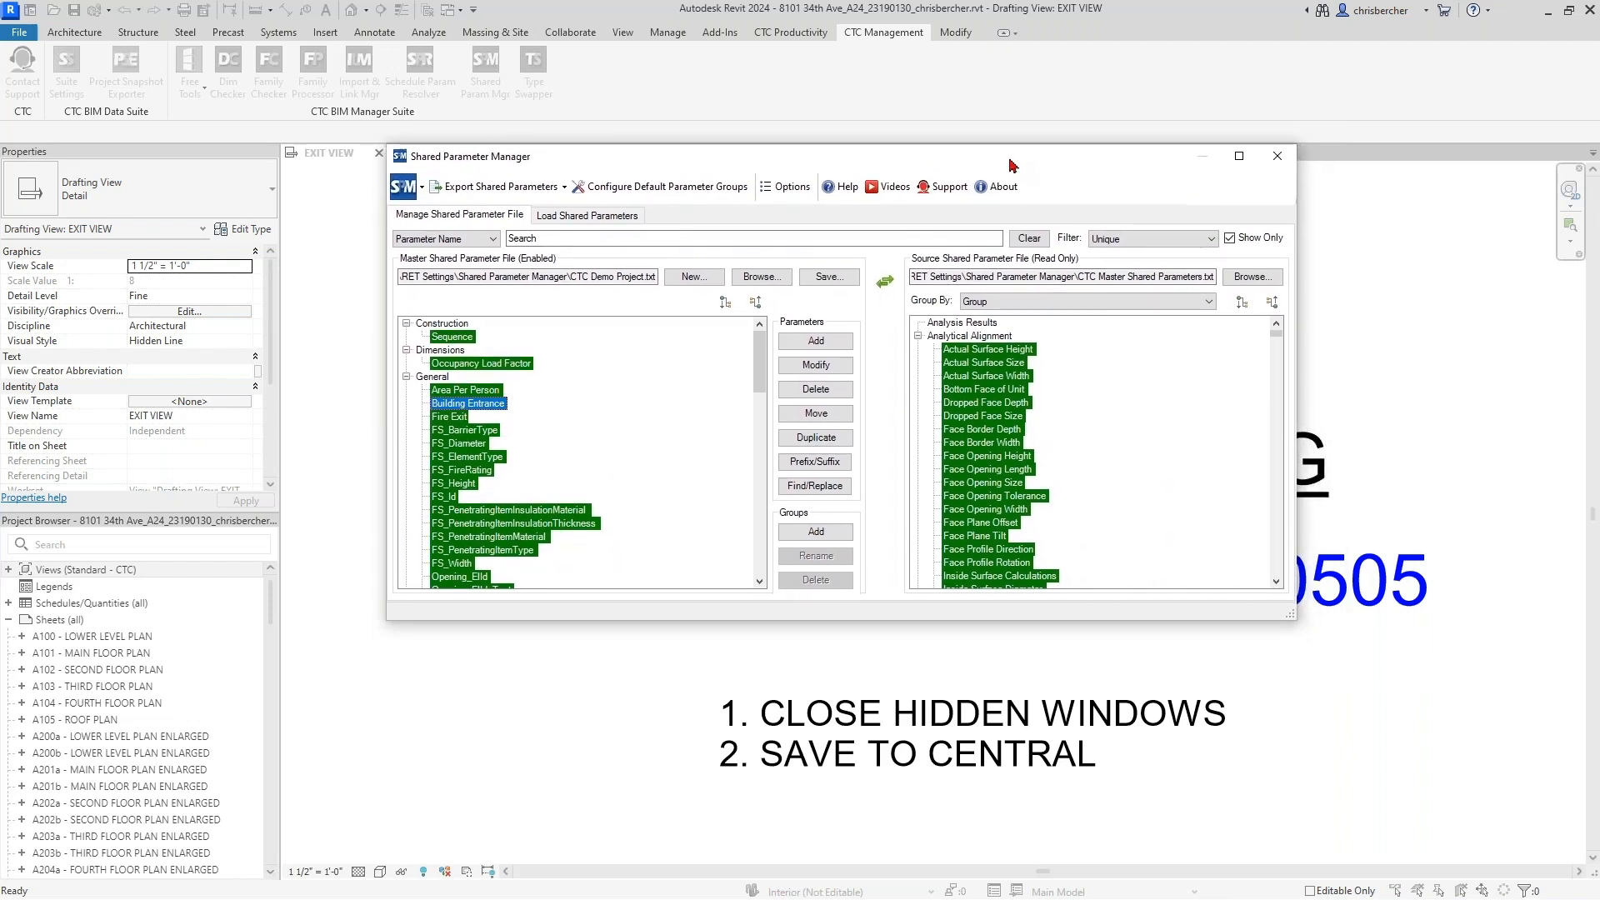